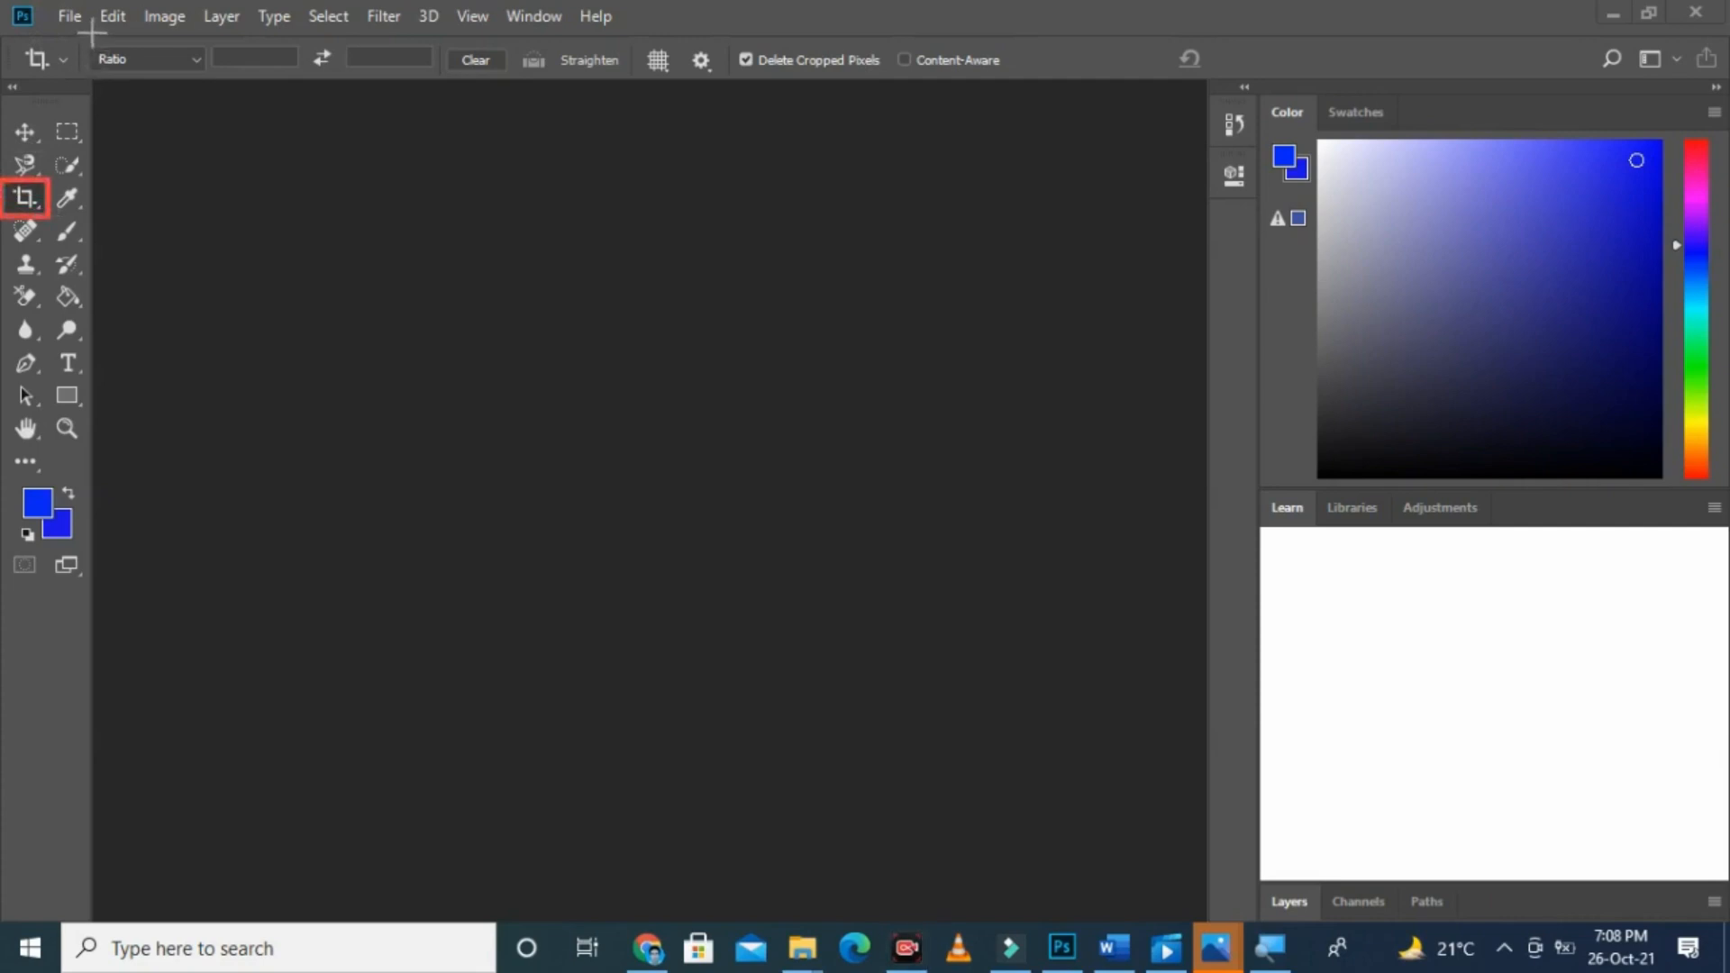
{"action": "left_click_drag", "start_coordinate": [81, 34], "coordinate": [207, 79]}
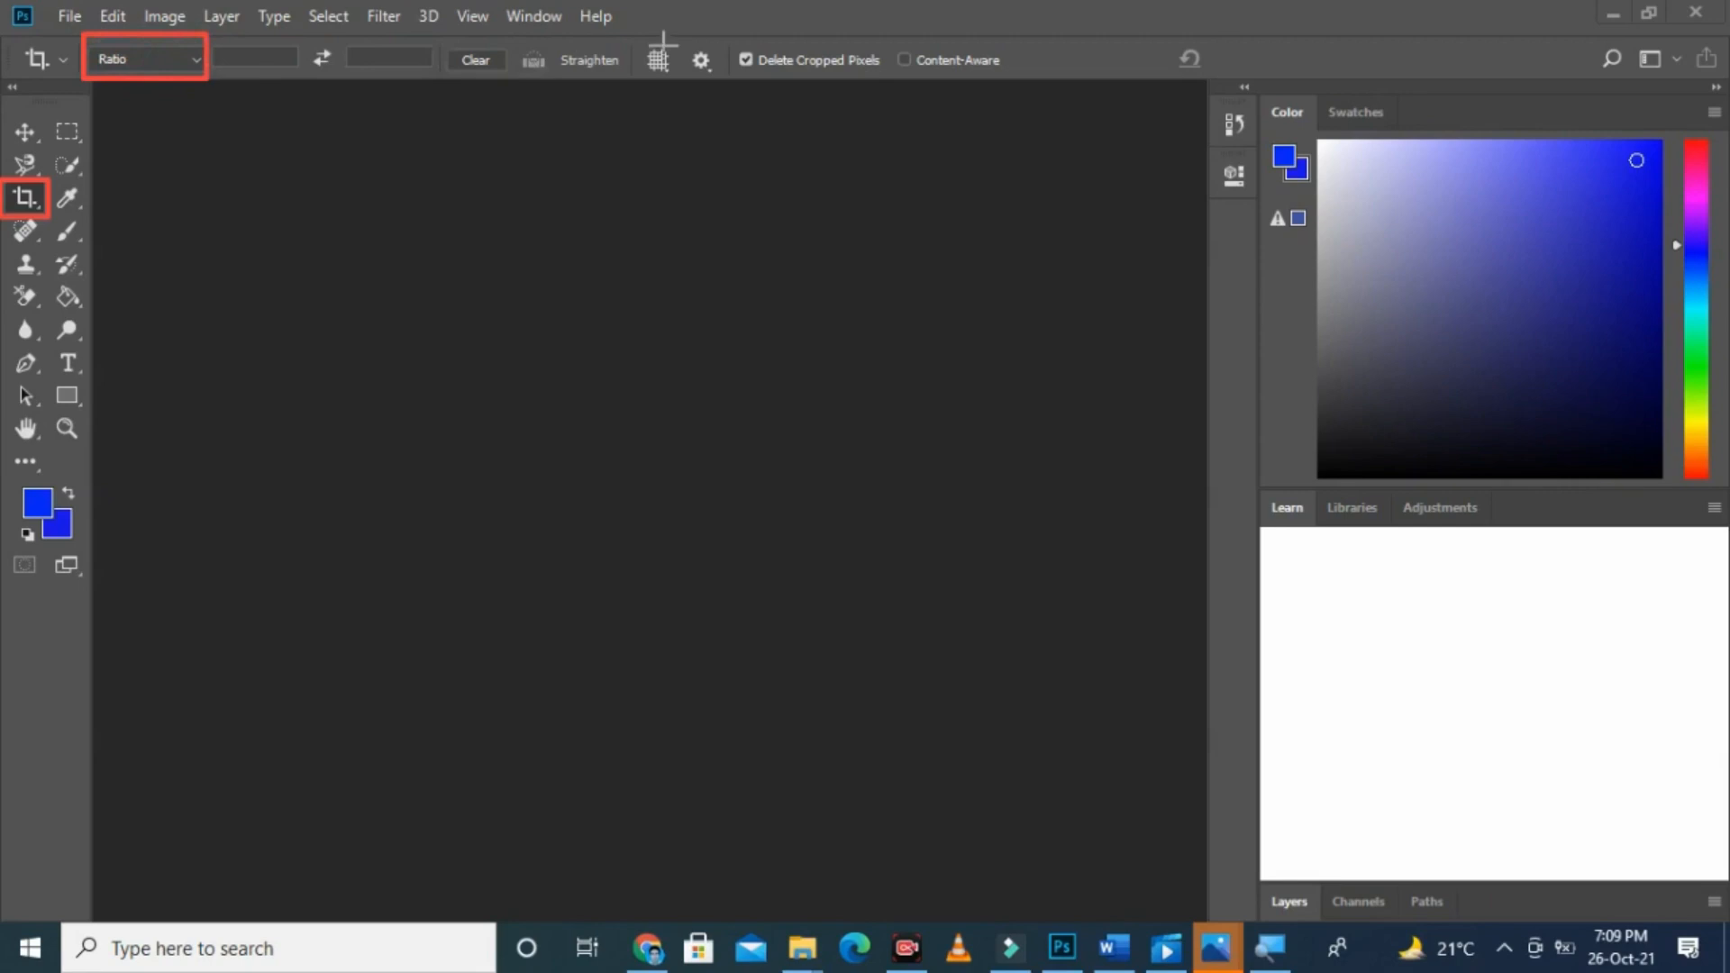
{"action": "mouse_move", "coordinate": [635, 45]}
{"action": "left_mouse_down"}
{"action": "mouse_move", "coordinate": [709, 91]}
{"action": "mouse_move", "coordinate": [686, 86]}
{"action": "mouse_move", "coordinate": [820, 60]}
{"action": "mouse_move", "coordinate": [894, 77]}
{"action": "left_mouse_up"}
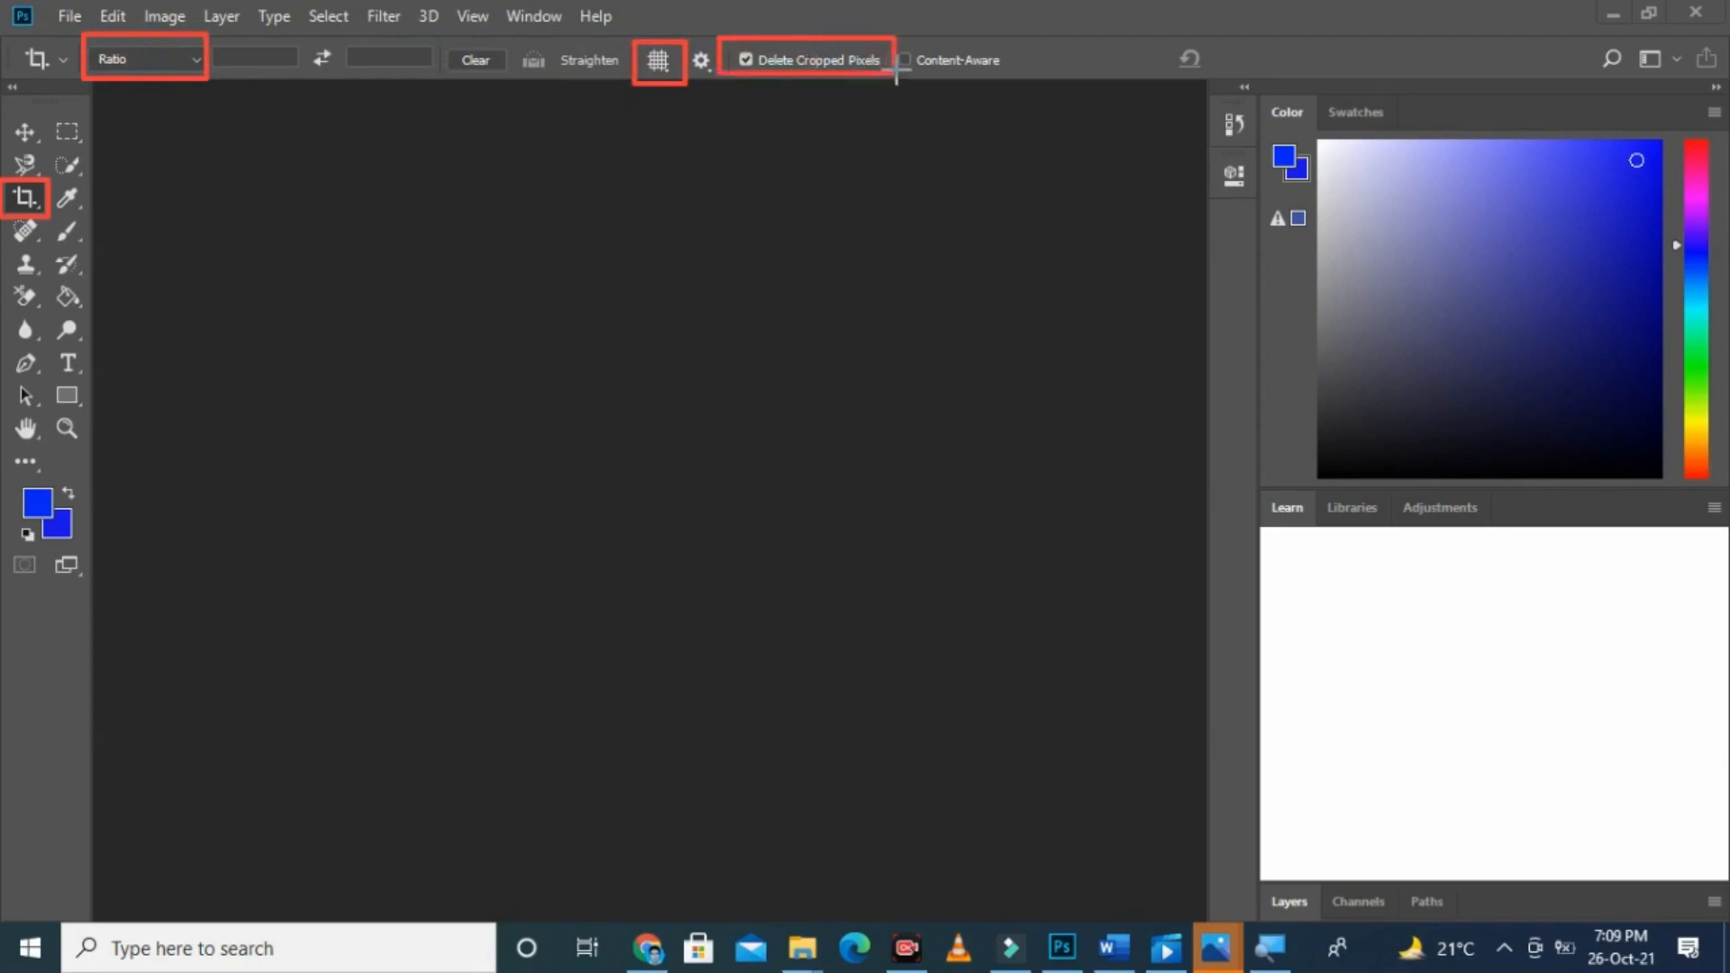
{"action": "mouse_move", "coordinate": [898, 33]}
{"action": "left_mouse_down"}
{"action": "mouse_move", "coordinate": [984, 91]}
{"action": "mouse_move", "coordinate": [1016, 86]}
{"action": "left_mouse_up"}
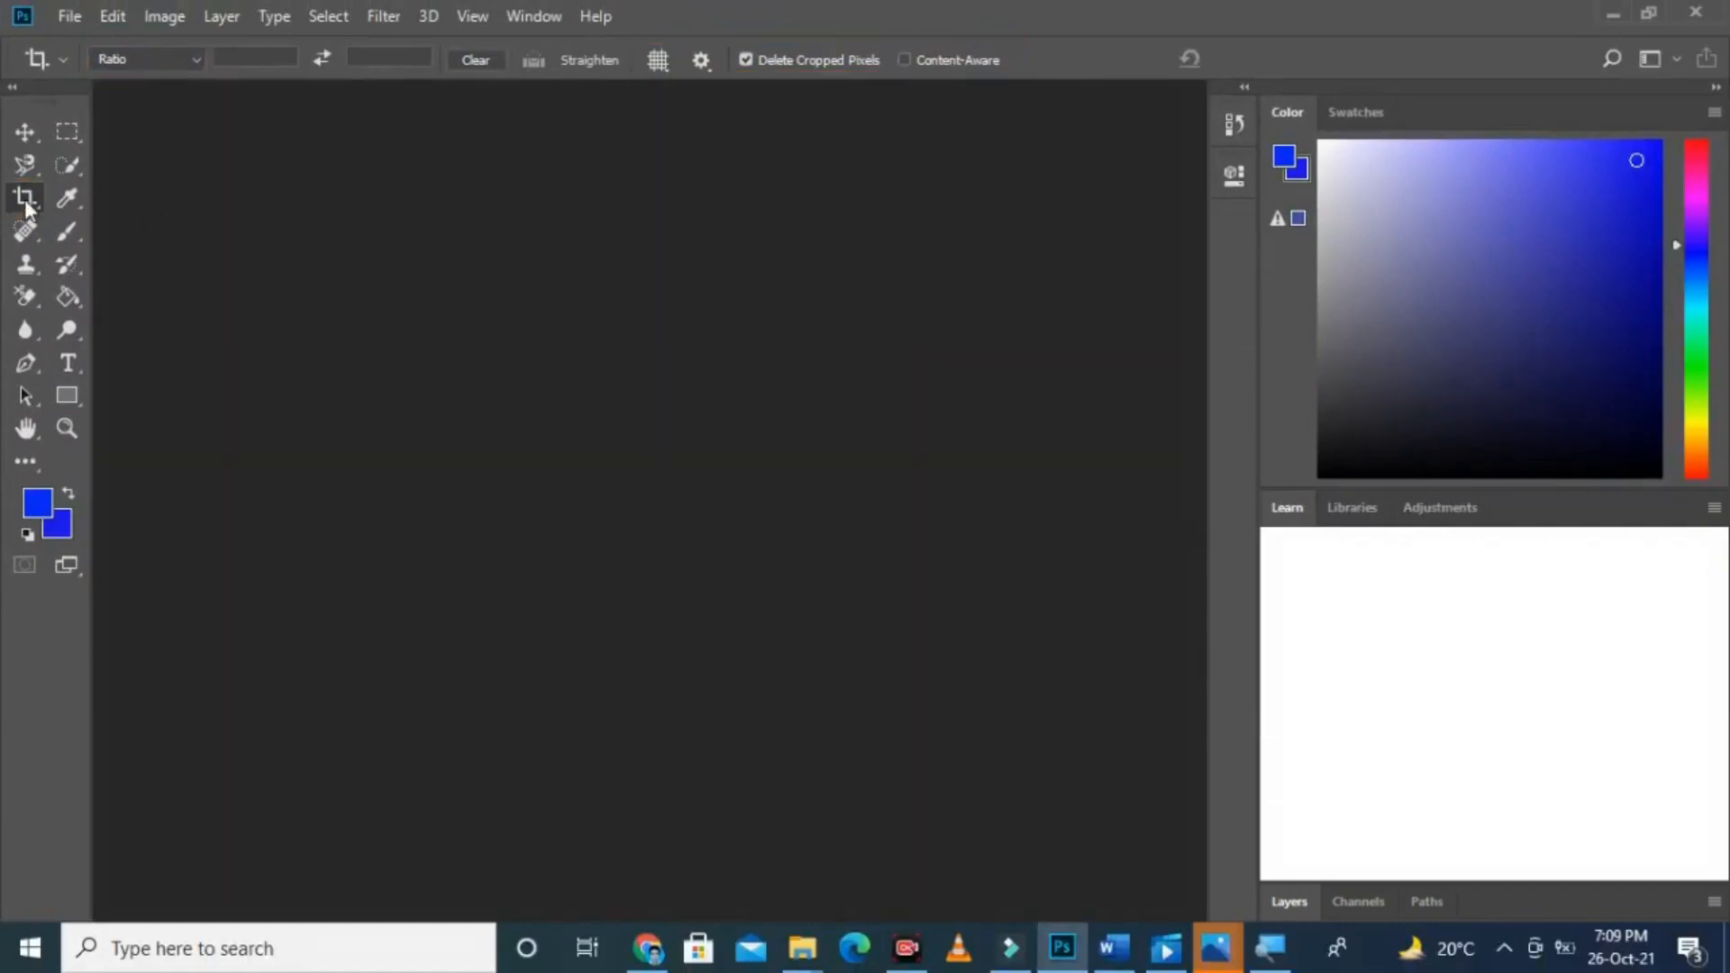
Step: Open the image crop tool (1) from the images folder
{"action": "left_click", "coordinate": [70, 16]}
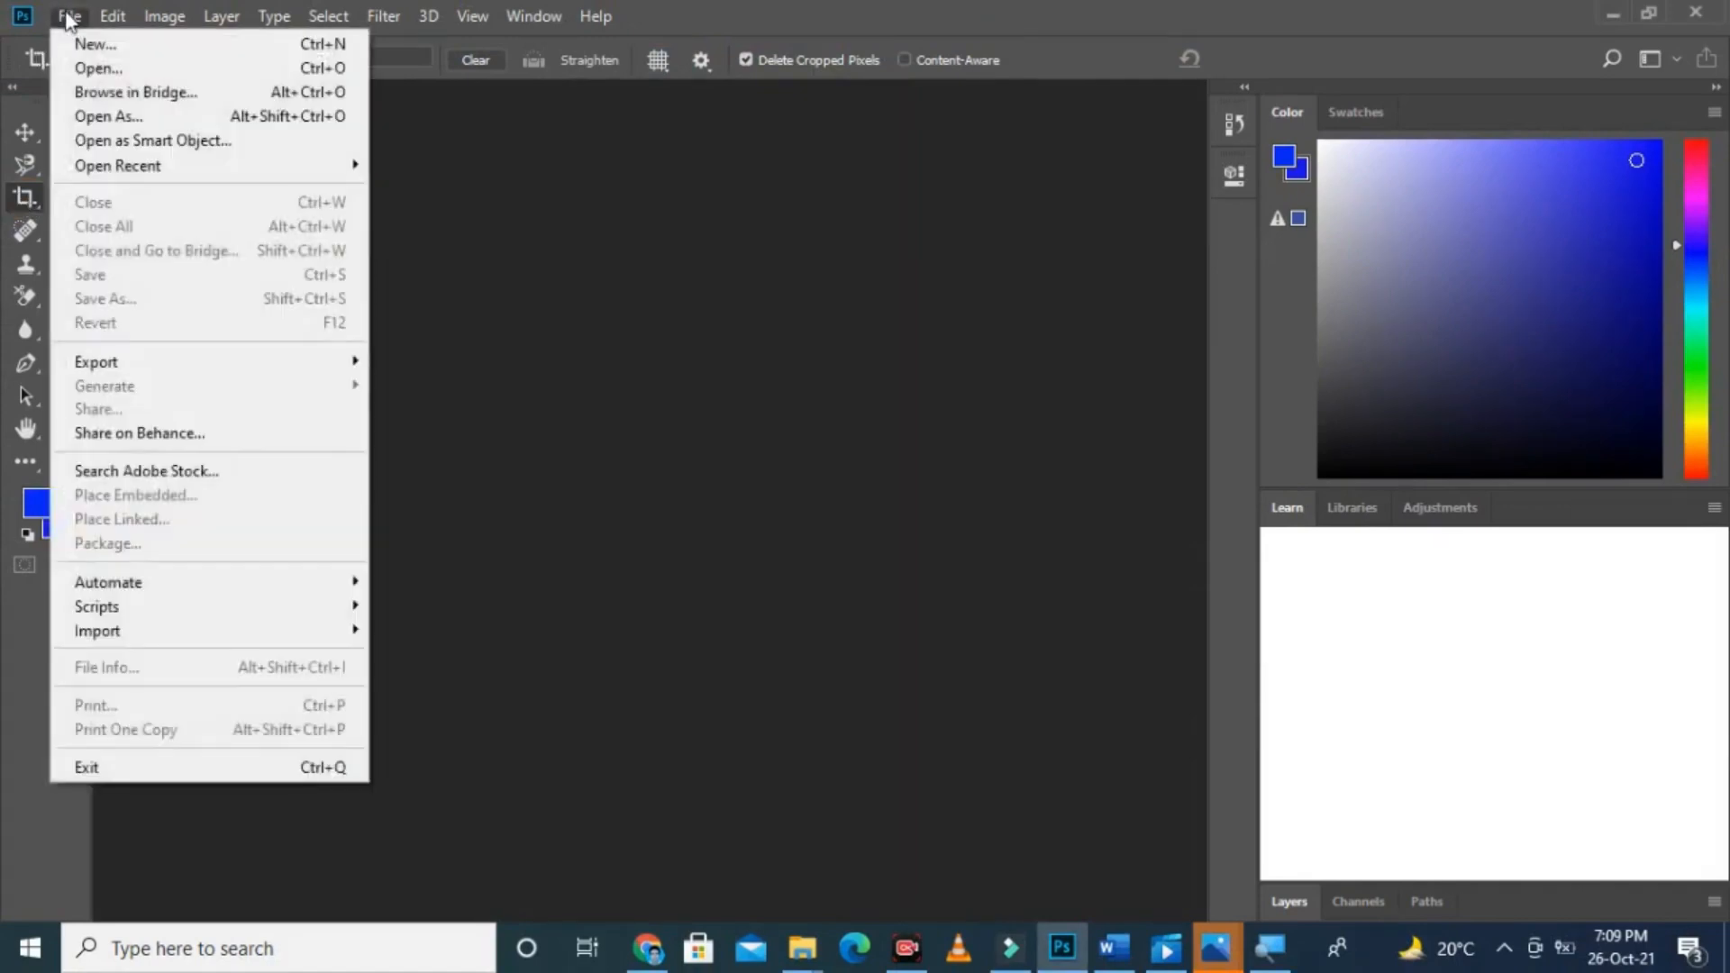
{"action": "left_click", "coordinate": [99, 67]}
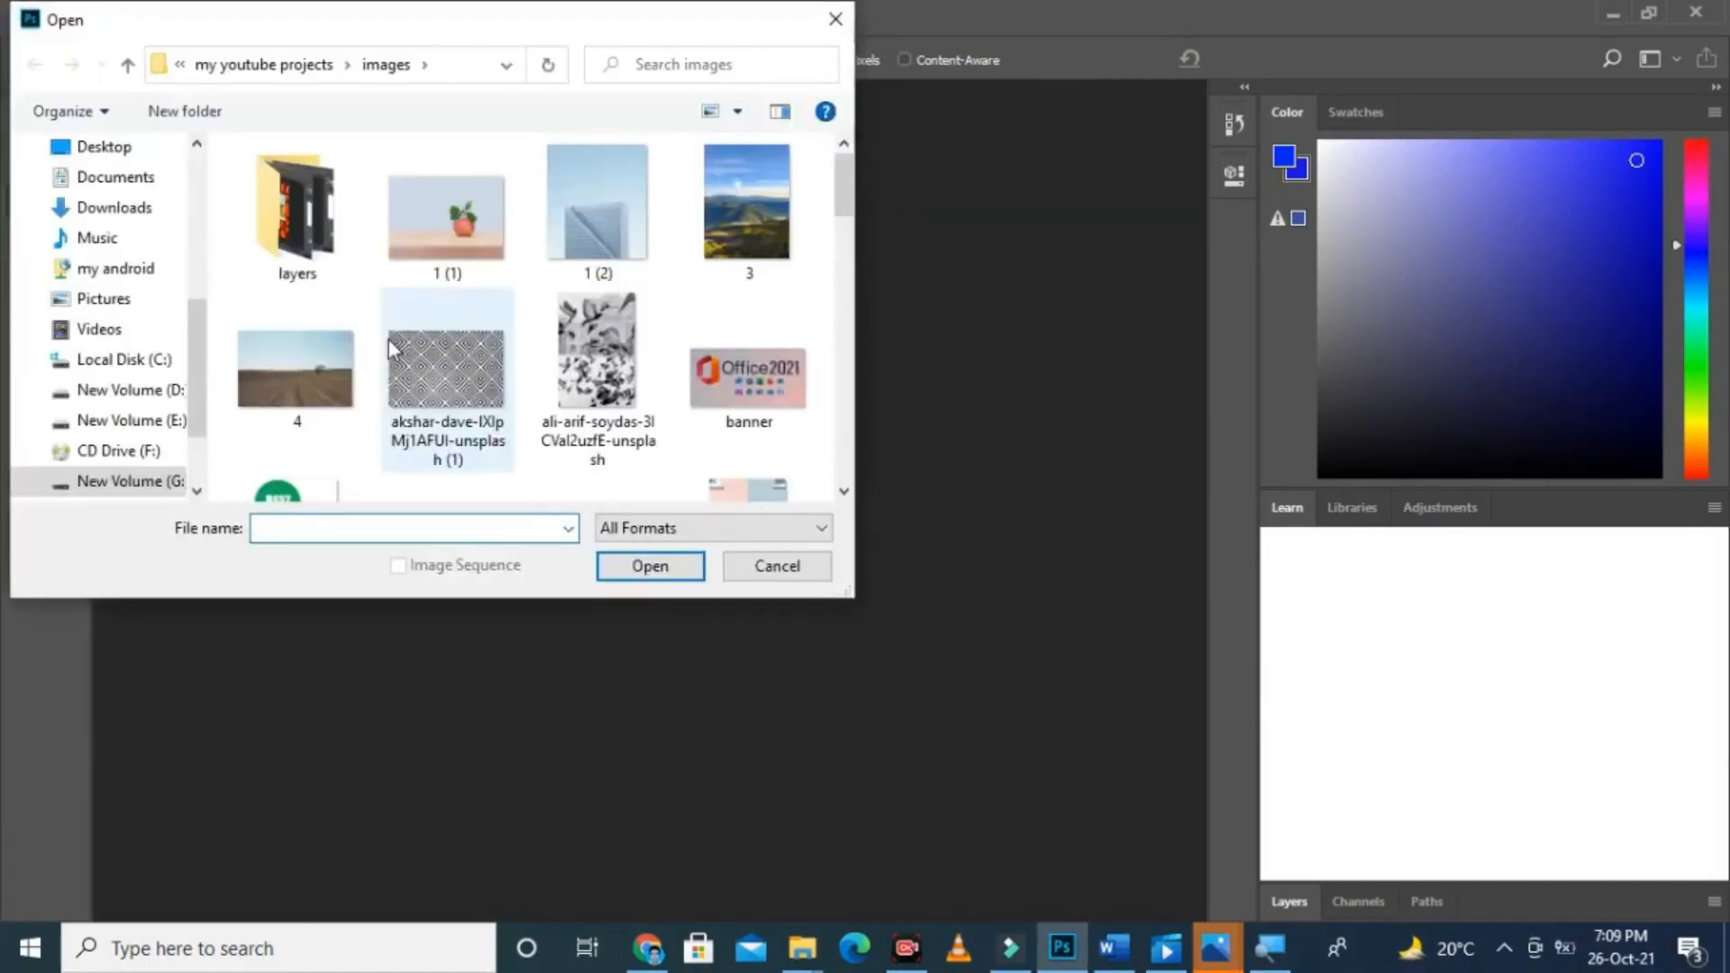
{"action": "left_click_drag", "start_coordinate": [847, 215], "coordinate": [818, 272]}
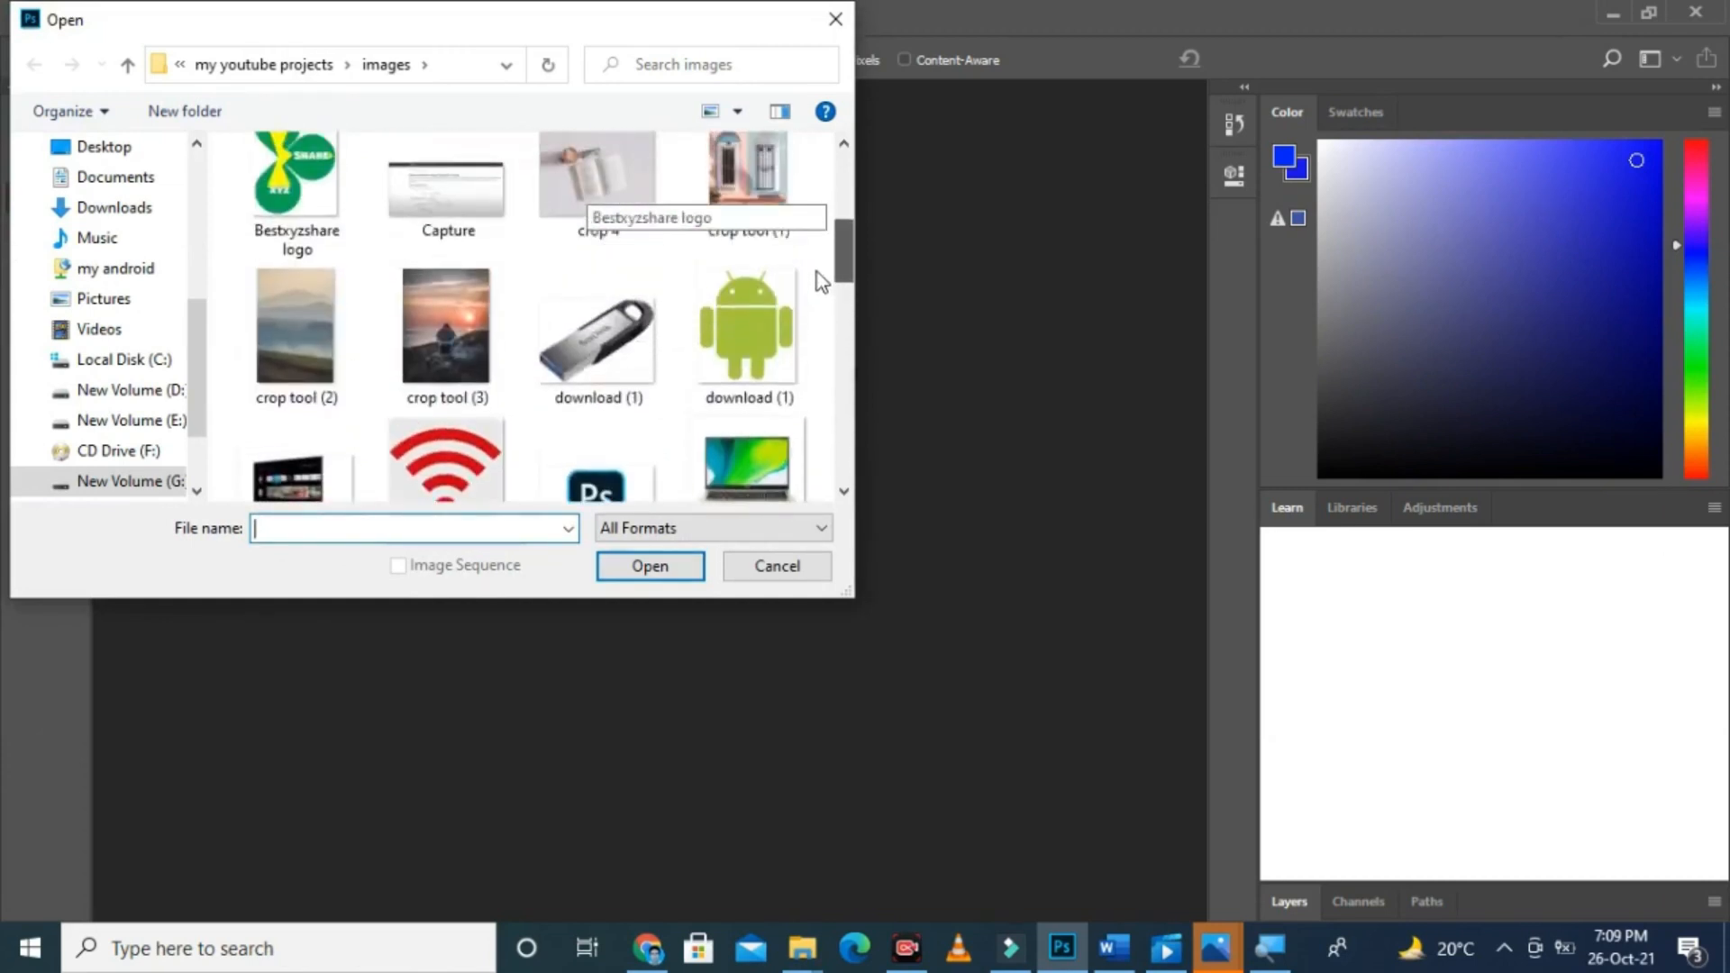
{"action": "double_click", "coordinate": [755, 159]}
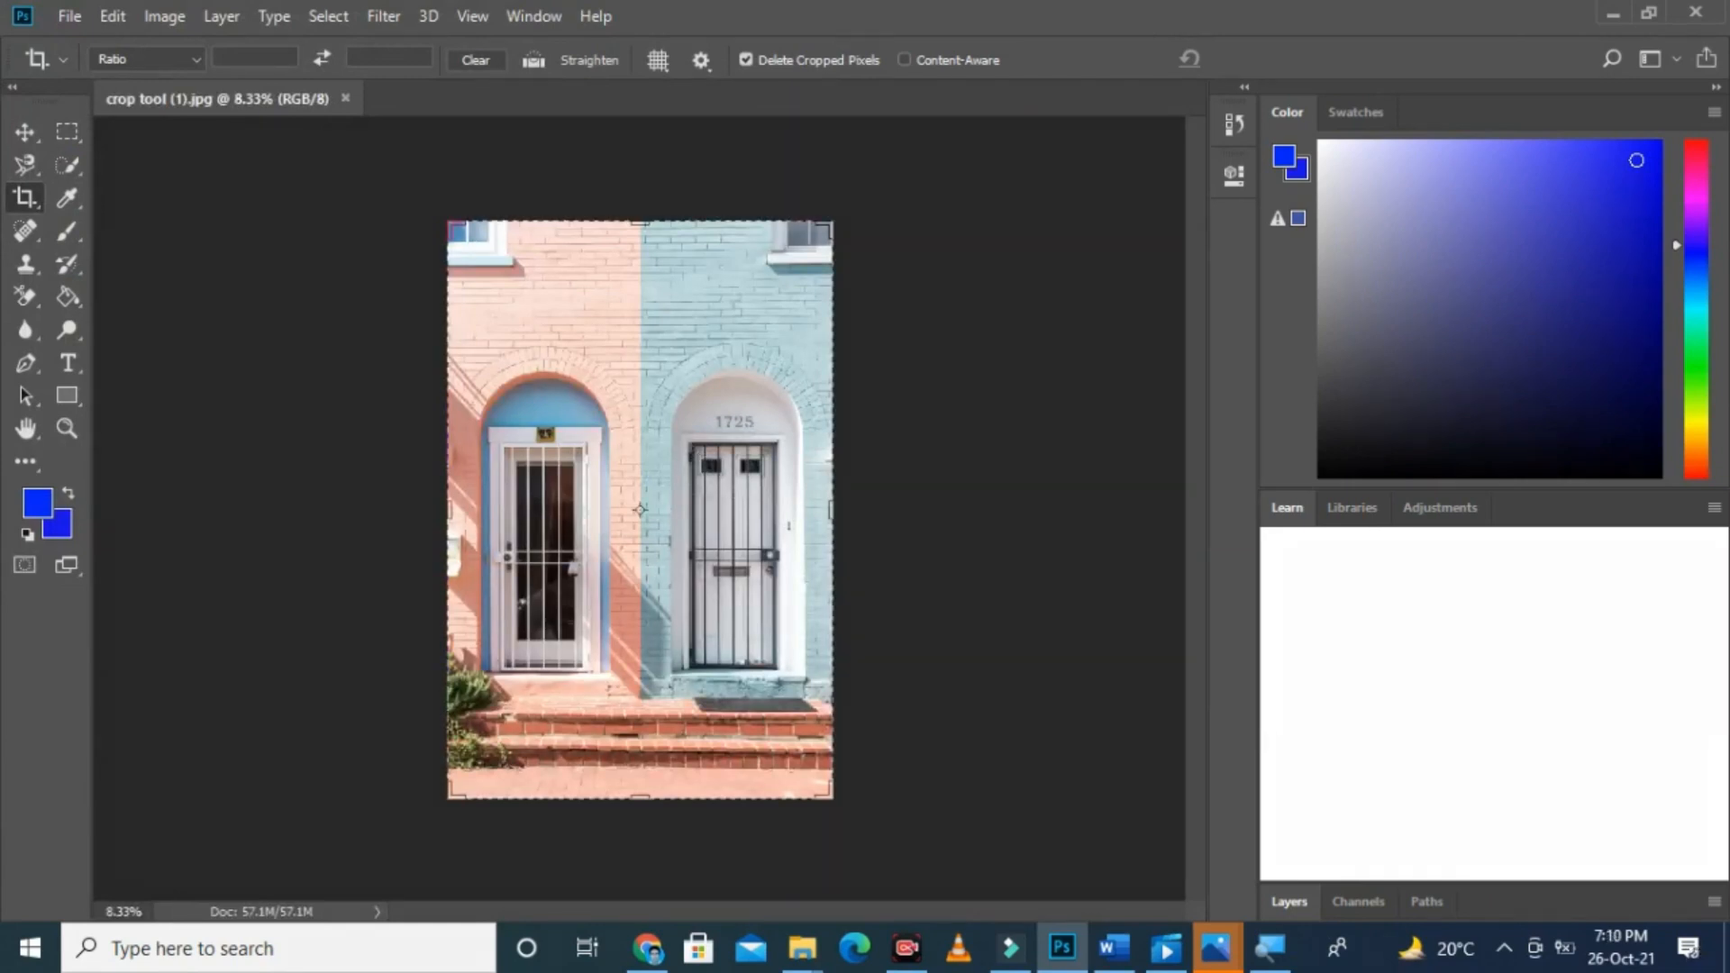
Step: Turn off Delete Cropped Pixels and confirm a crop frame that covers the whole image
{"action": "left_click_drag", "start_coordinate": [732, 41], "coordinate": [897, 81]}
{"action": "left_click", "coordinate": [451, 227]}
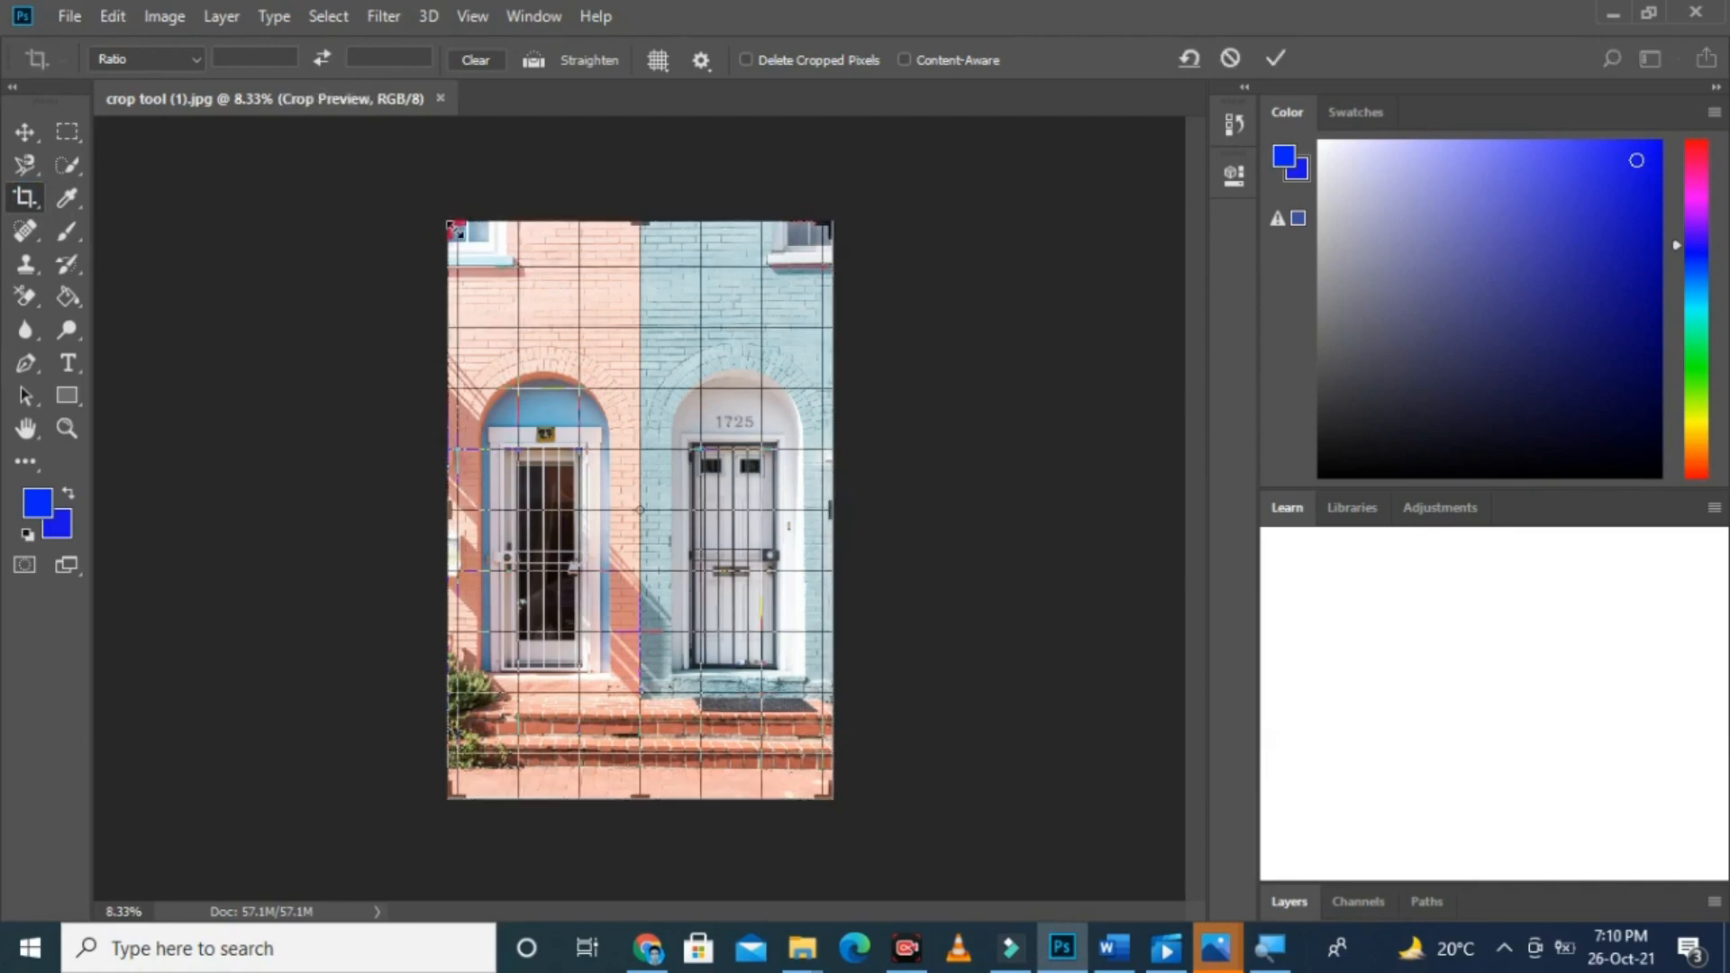
{"action": "left_click", "coordinate": [30, 209]}
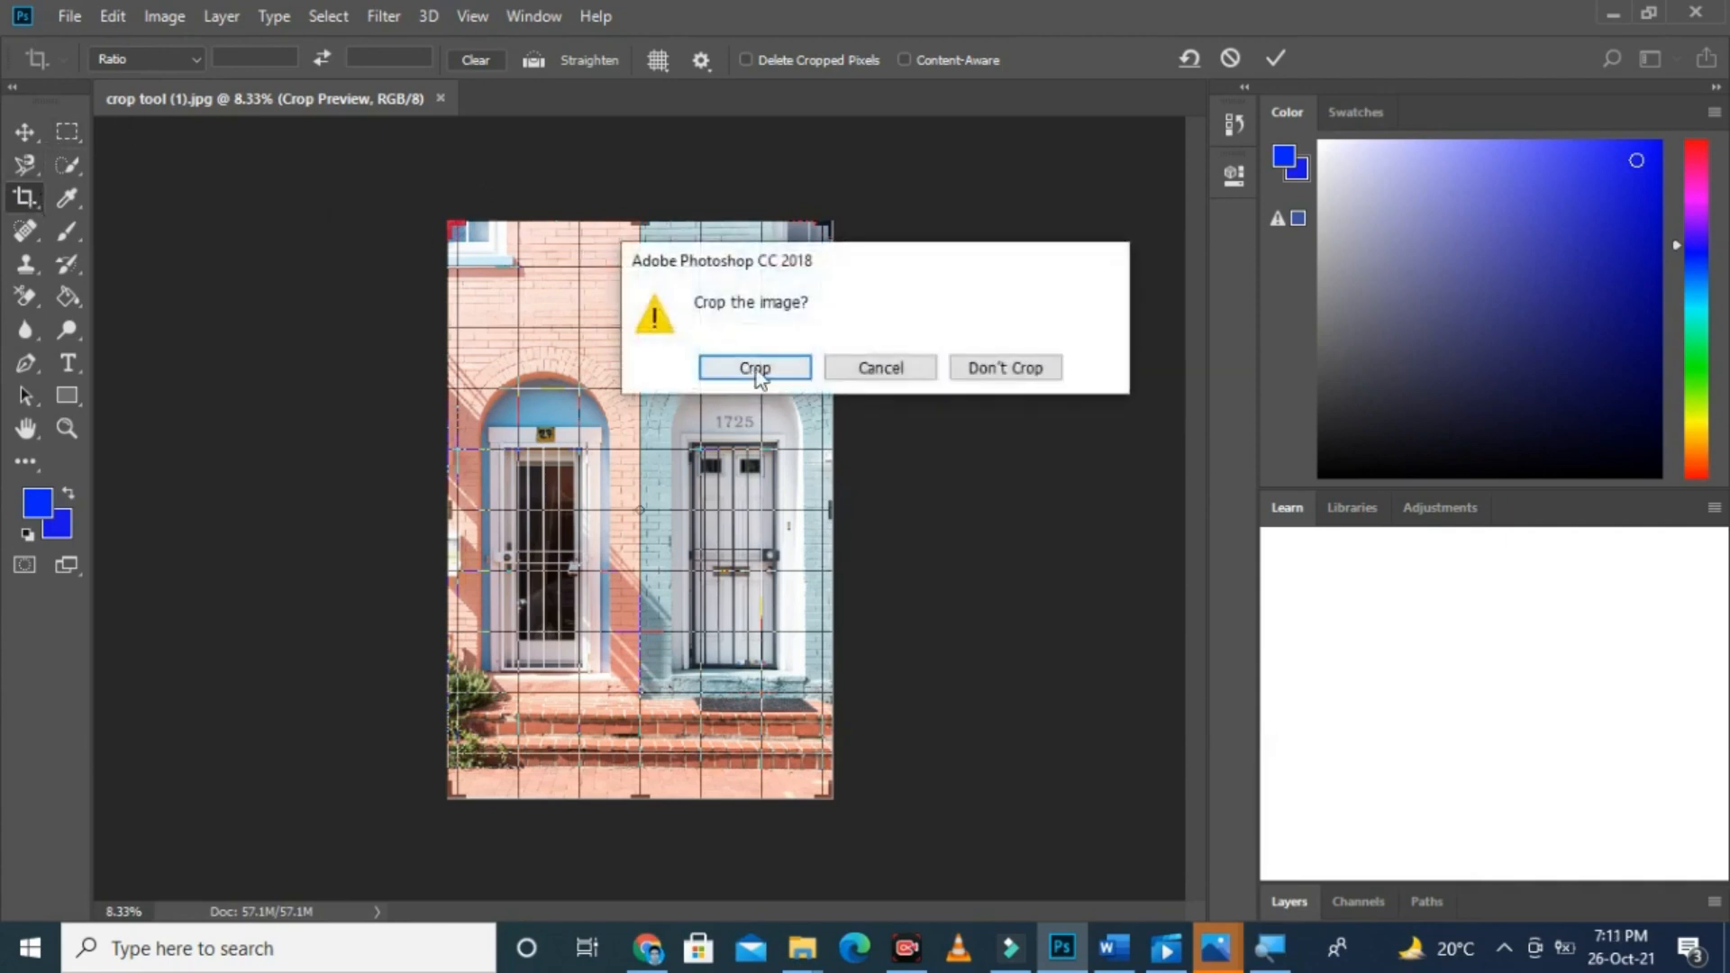
{"action": "left_click", "coordinate": [862, 376]}
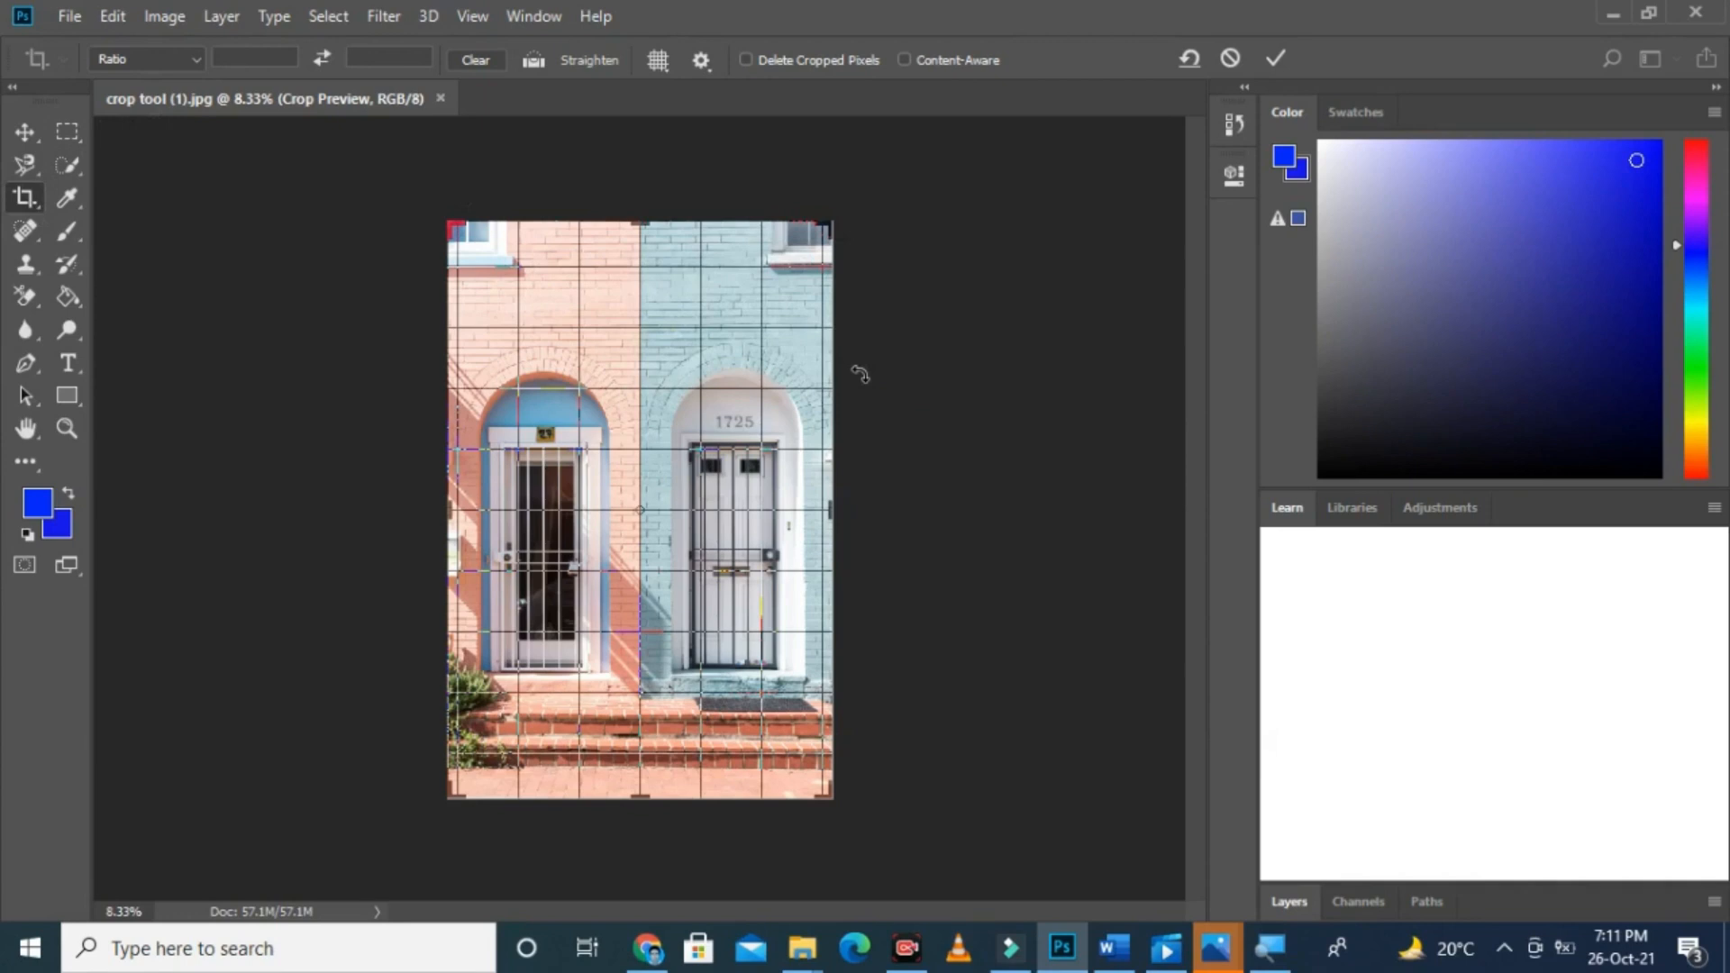
{"action": "key", "text": "Return"}
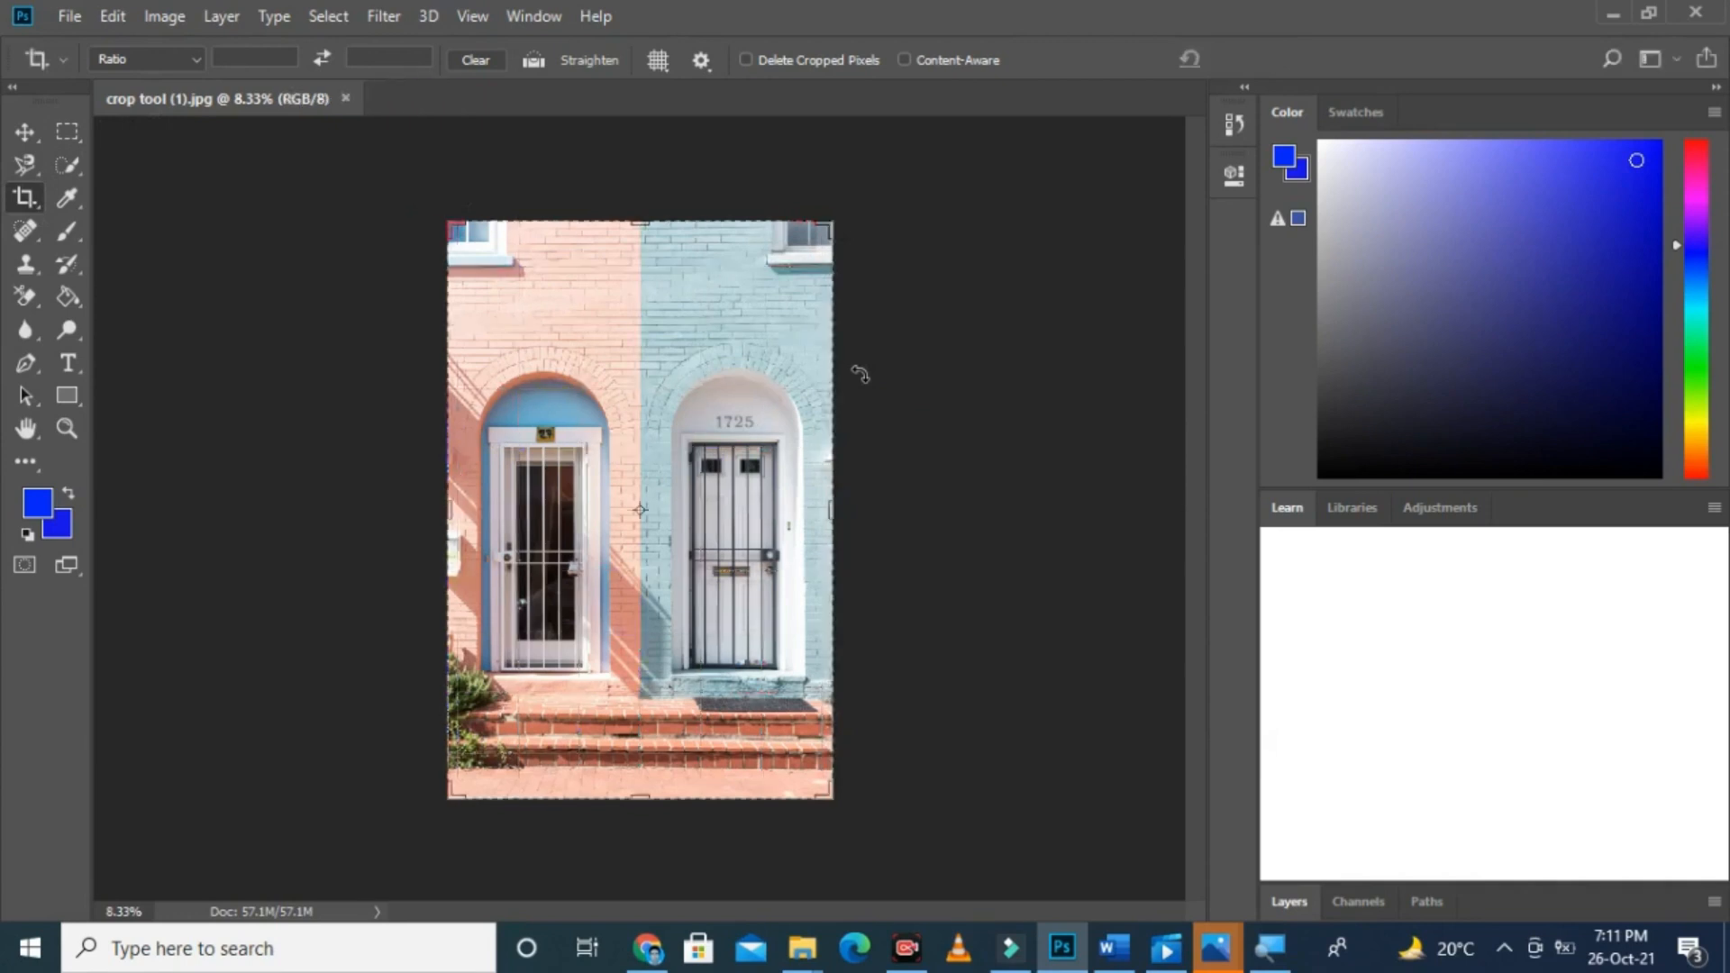
Step: Choose Rule of Thirds as the crop overlay and switch it to Grid
{"action": "left_click", "coordinate": [667, 61]}
{"action": "left_click", "coordinate": [693, 94]}
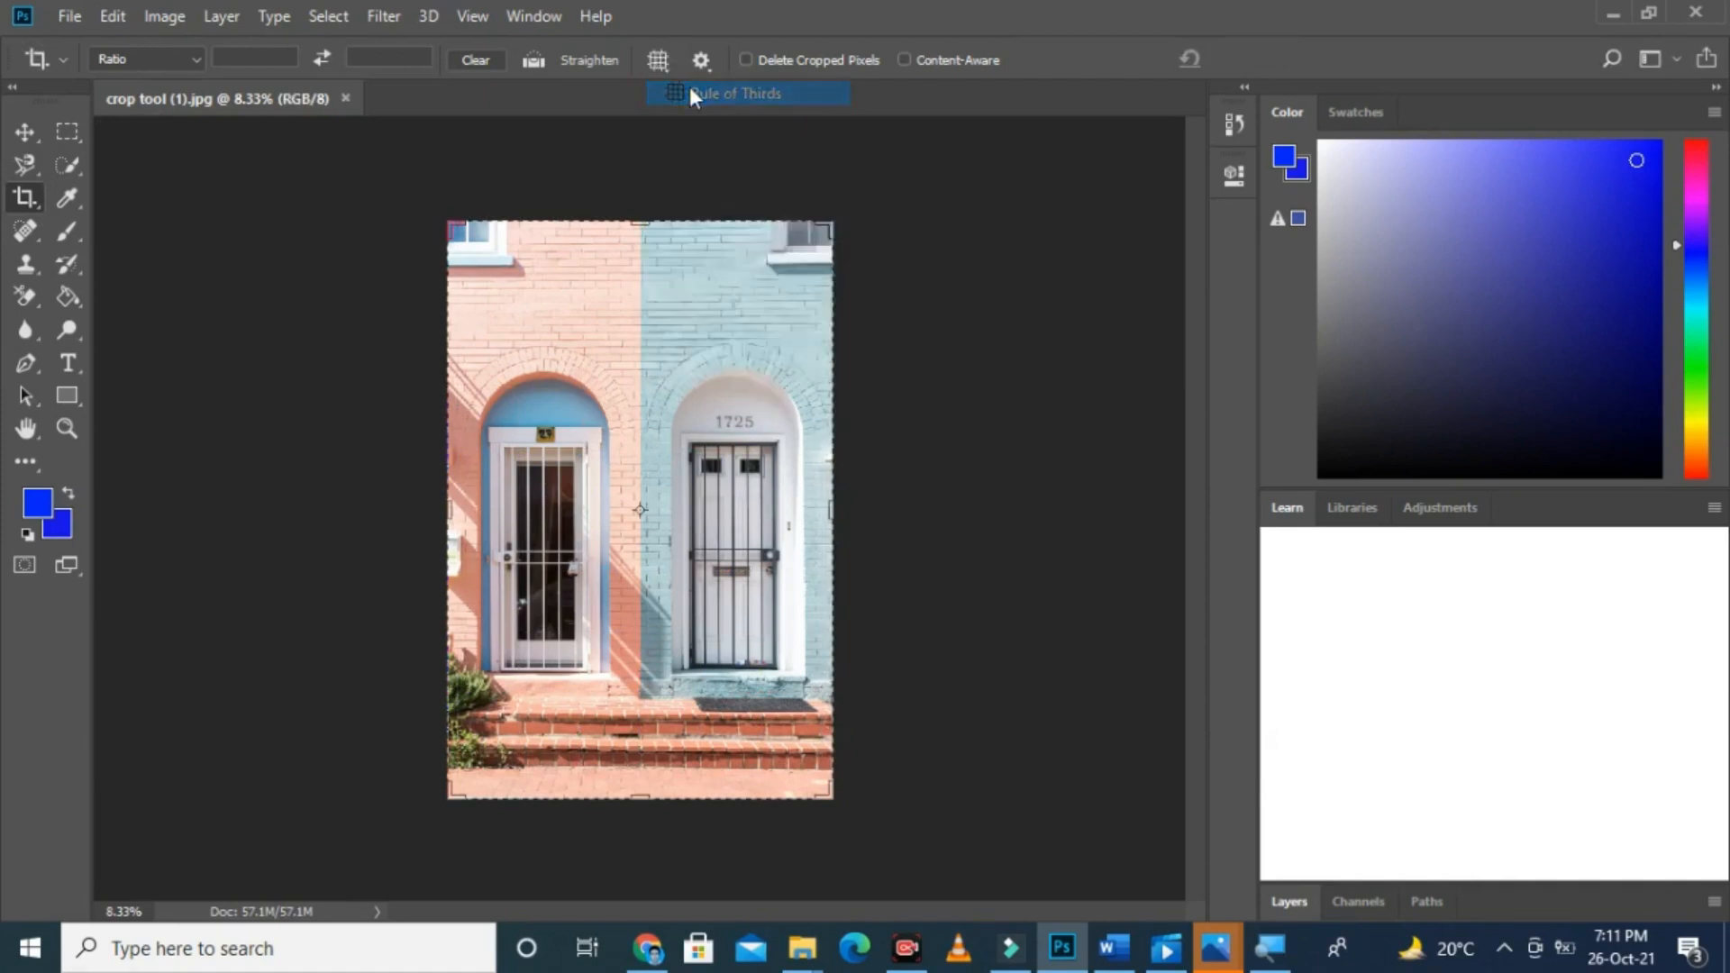
{"action": "left_click", "coordinate": [658, 61]}
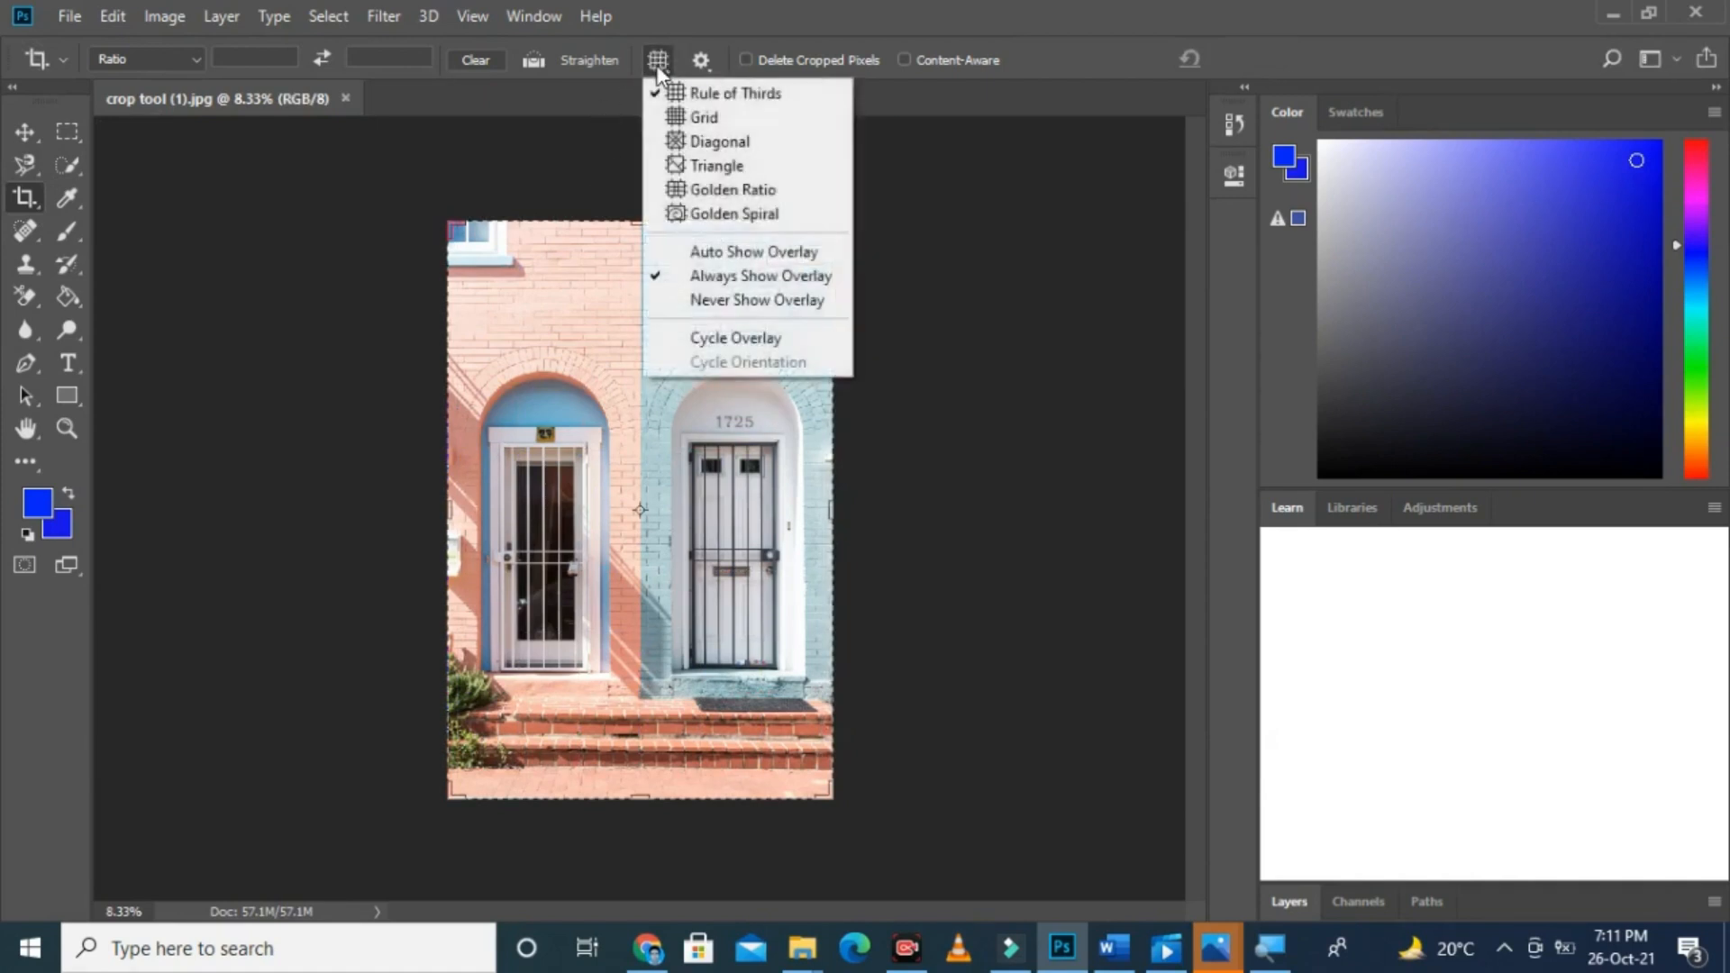
{"action": "left_click", "coordinate": [678, 119]}
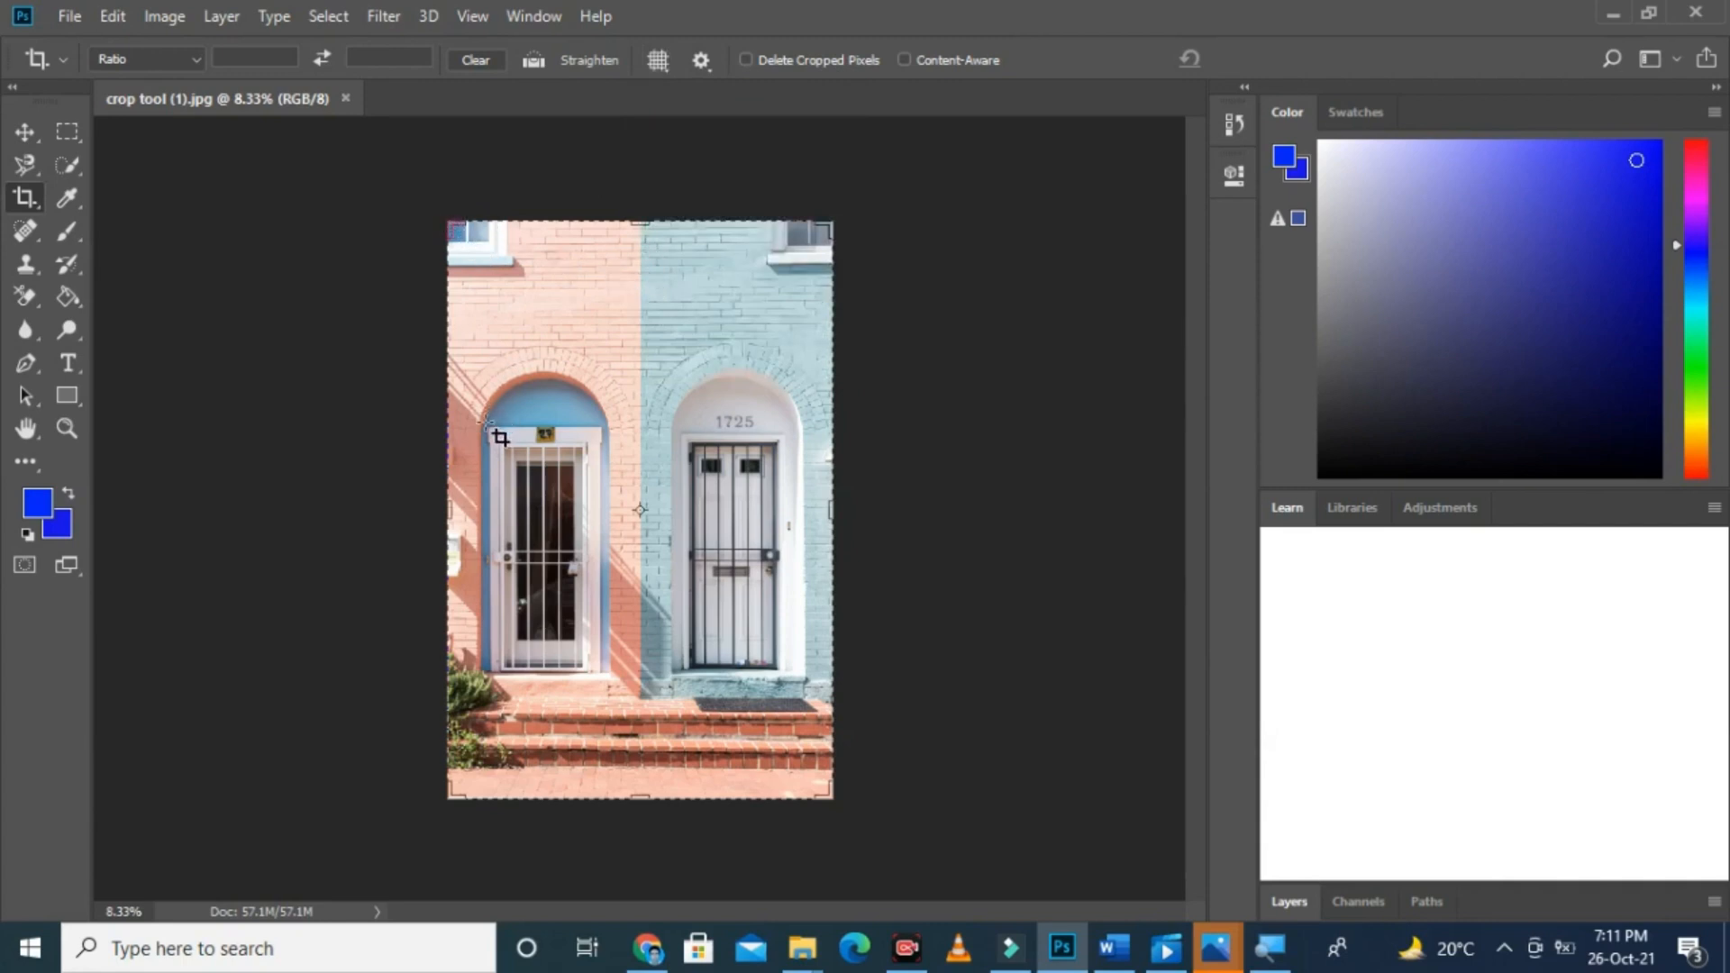
Step: Crop the image to the white door numbered 27, keeping the cropped pixels
{"action": "left_click_drag", "start_coordinate": [488, 424], "coordinate": [604, 674]}
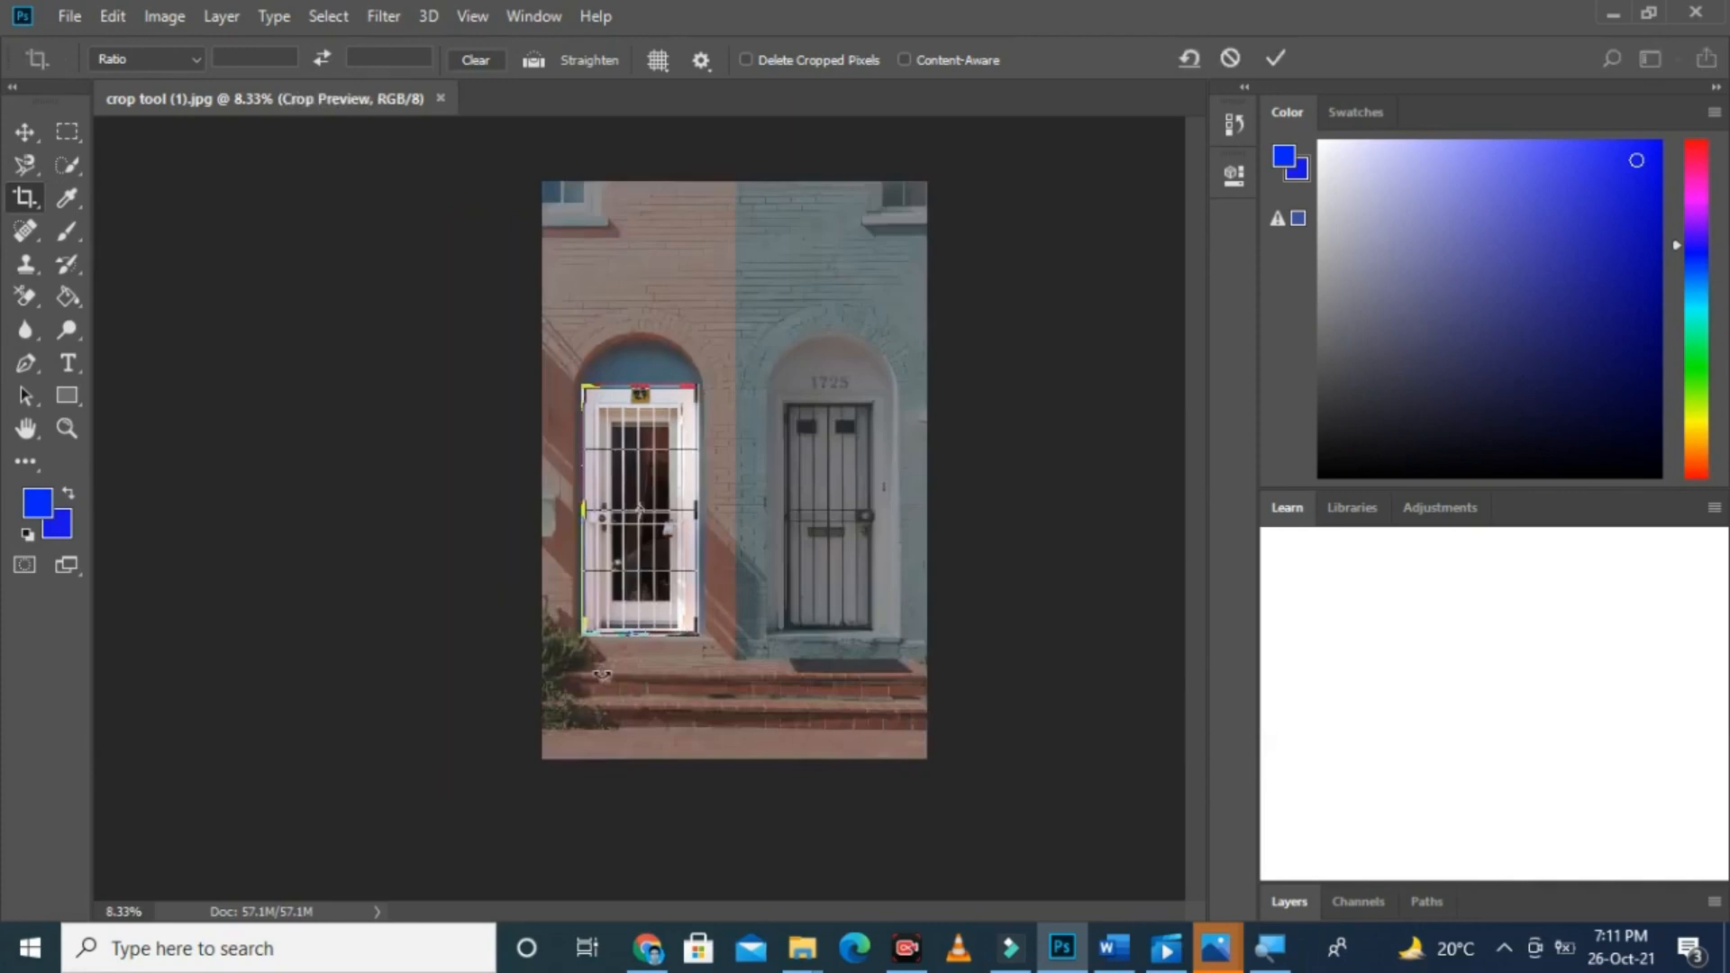
{"action": "key", "text": "Return"}
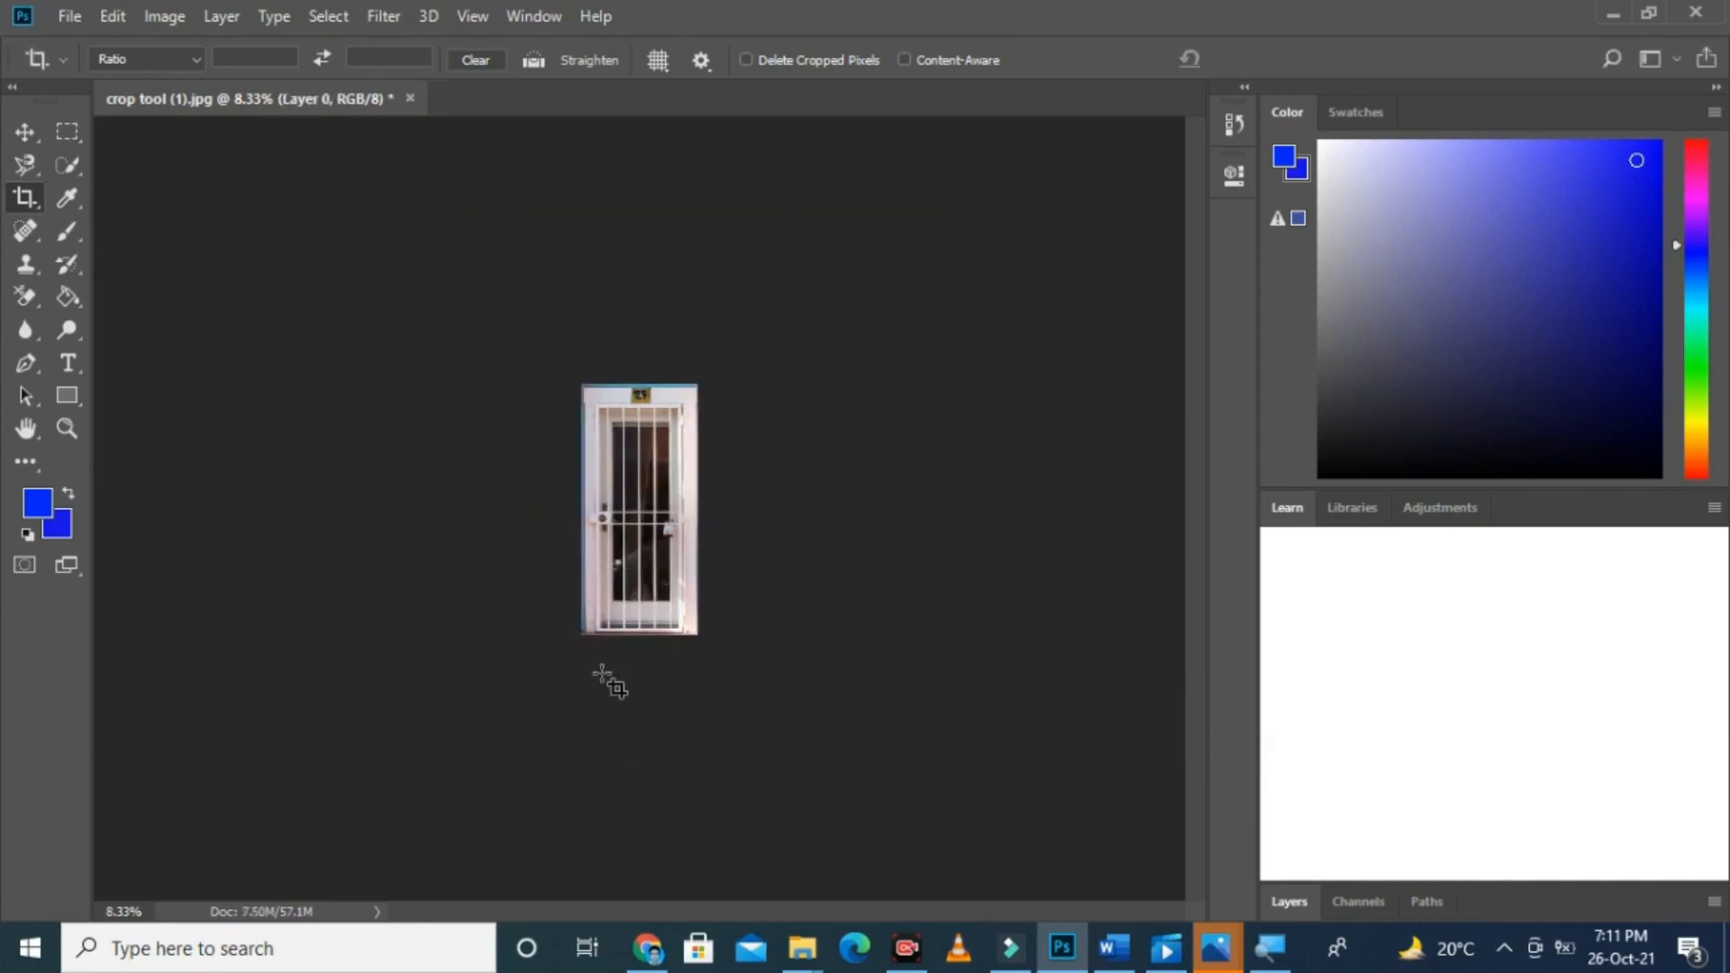
Step: Start a new crop around the numbered door and widen the frame sideways to include the neighbouring door
{"action": "key", "text": "ctrl+plus"}
{"action": "key", "text": "ctrl+plus"}
{"action": "key", "text": "ctrl+plus"}
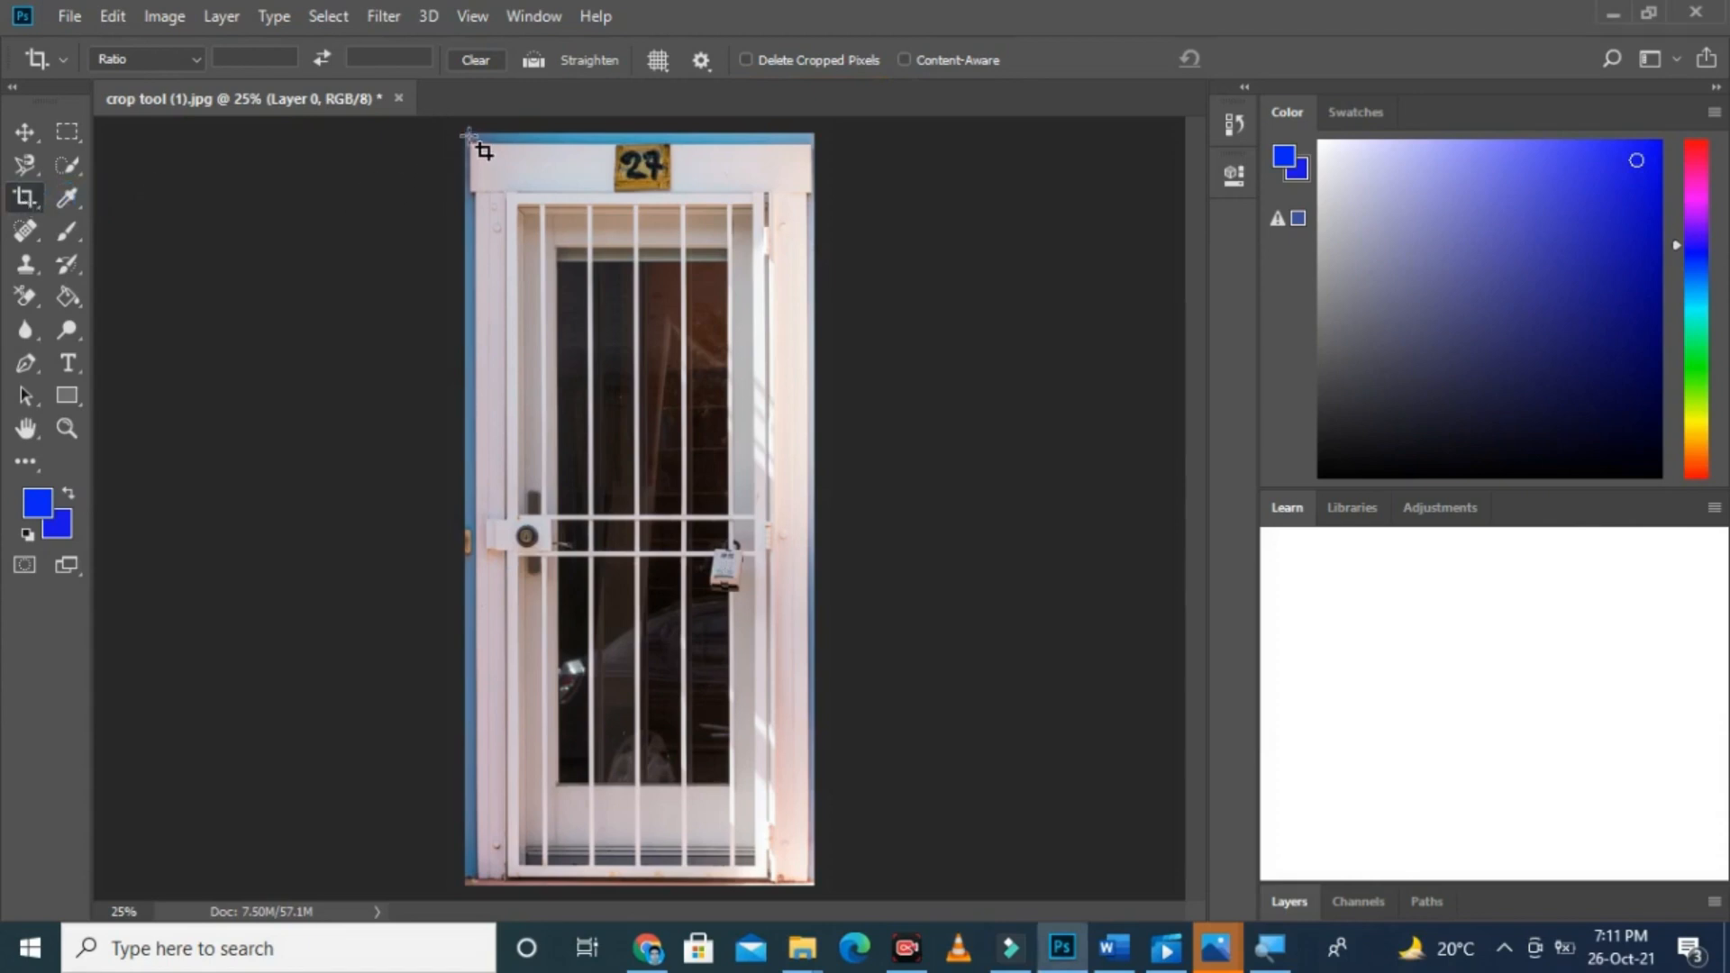
{"action": "left_click_drag", "start_coordinate": [468, 133], "coordinate": [818, 884]}
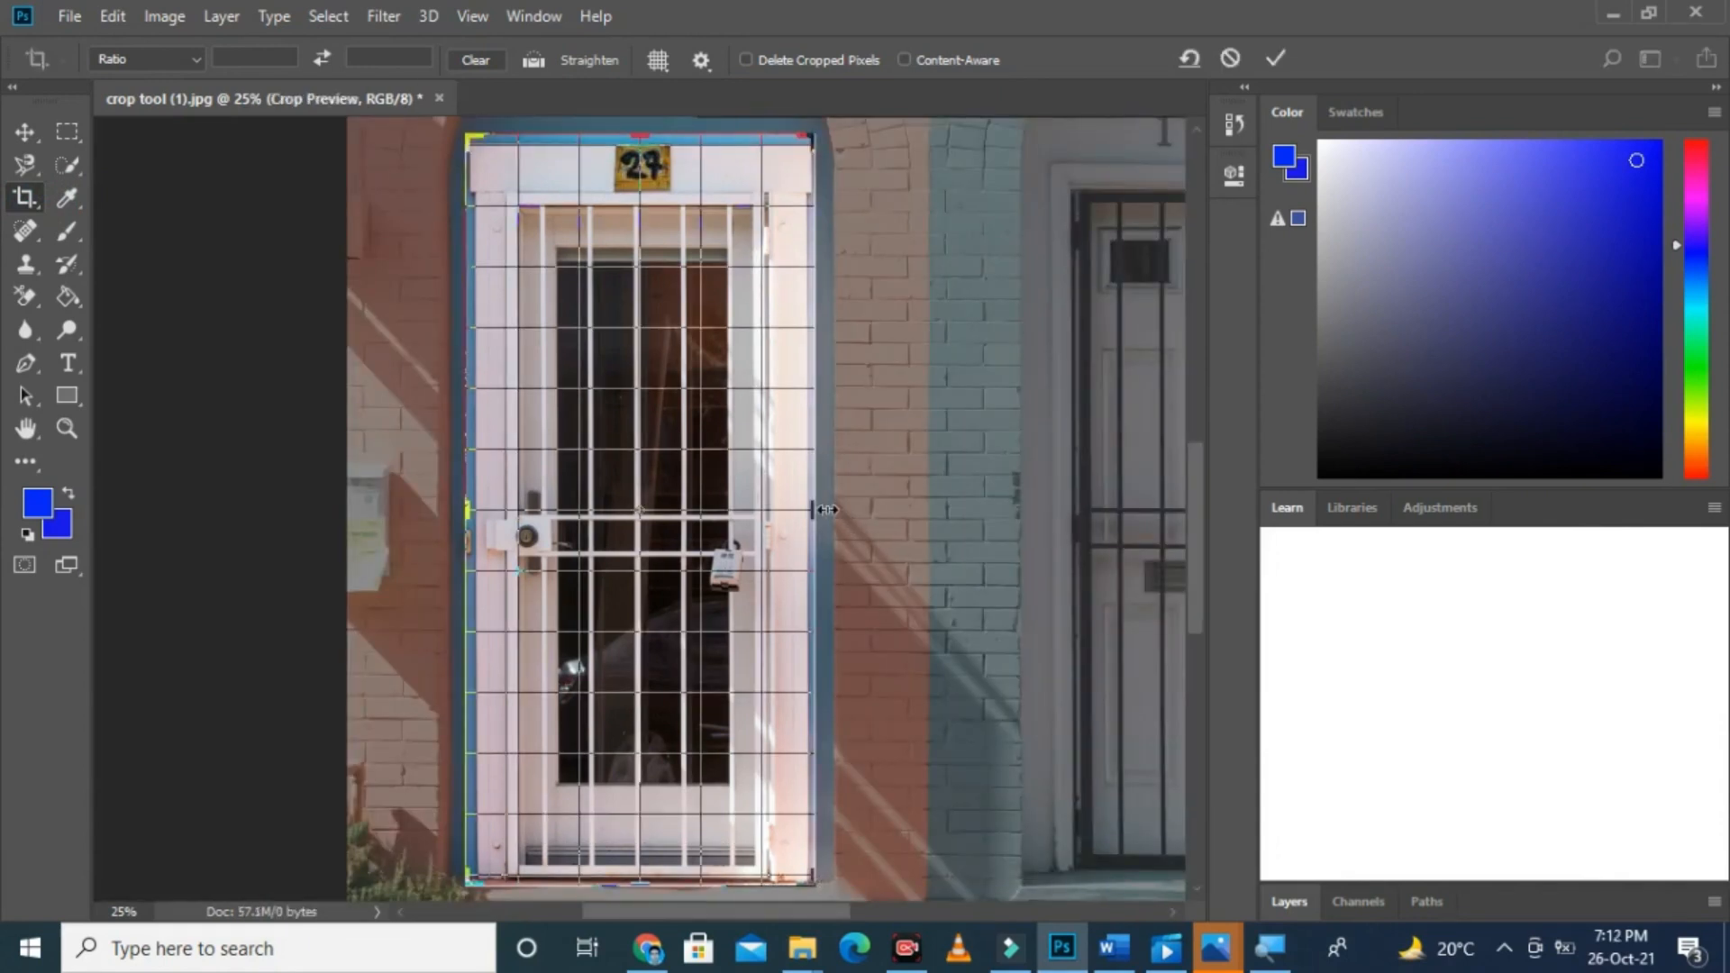
{"action": "left_click_drag", "start_coordinate": [814, 509], "coordinate": [1156, 562]}
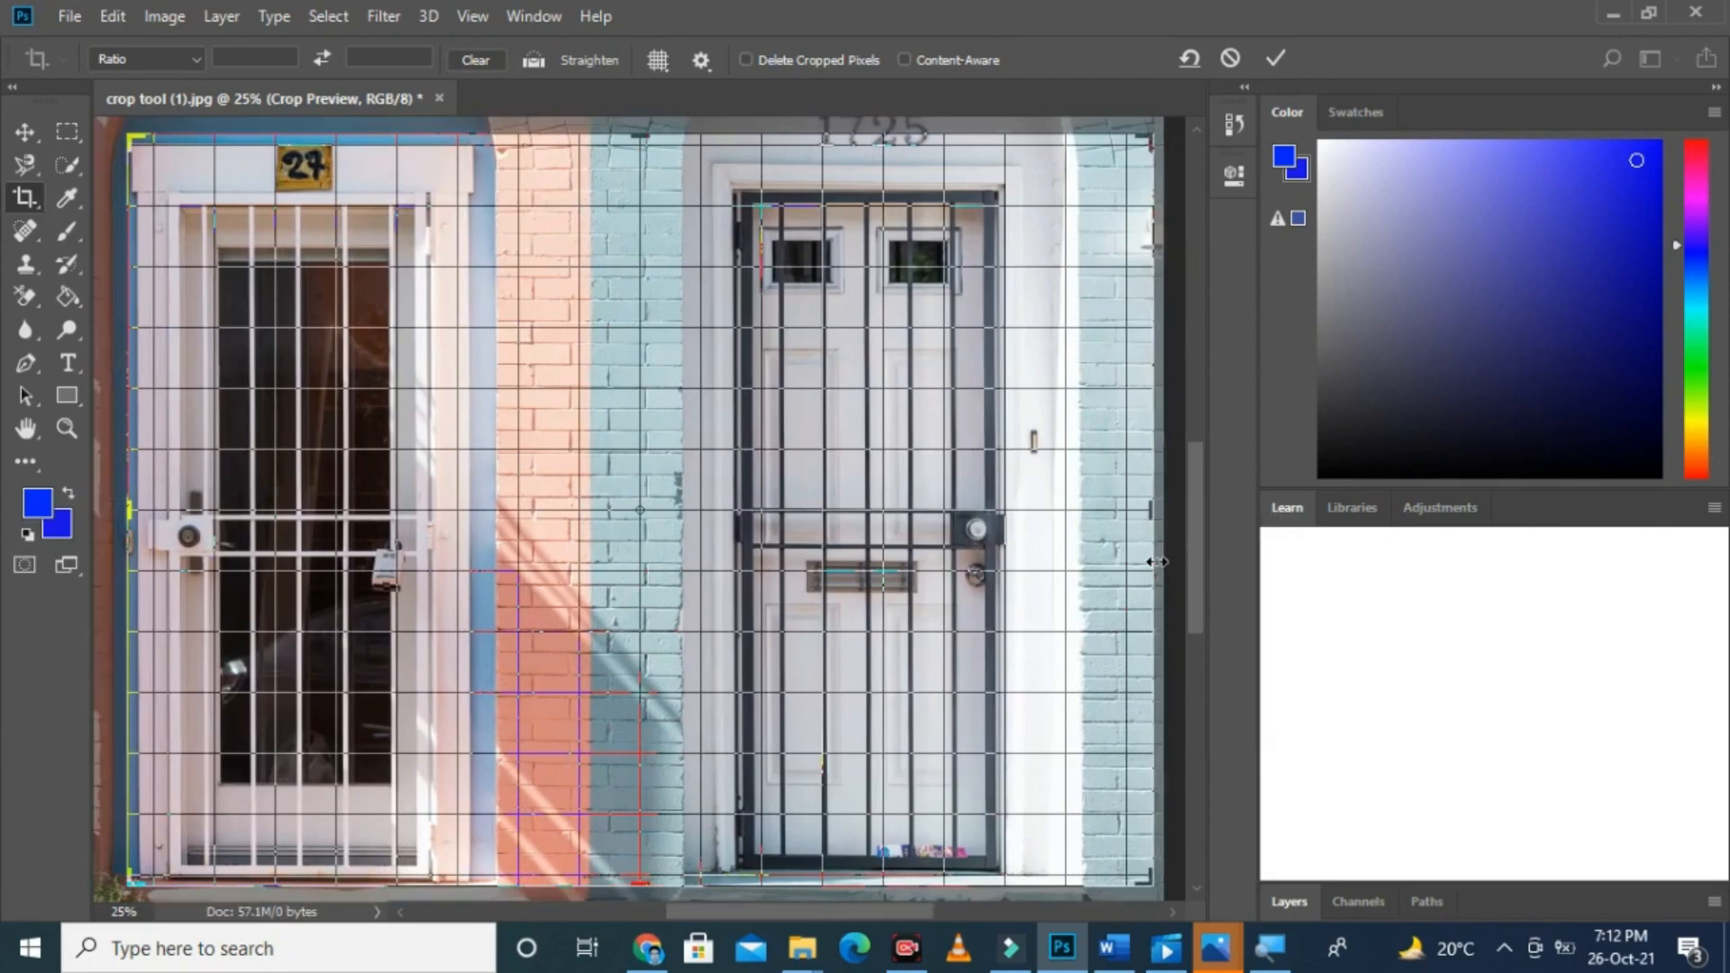
Step: Extend the crop frame upward, leftward and downward to the original photo's edges and apply the crop
{"action": "key", "text": "ctrl+minus"}
{"action": "key", "text": "ctrl+minus"}
{"action": "key", "text": "ctrl+minus"}
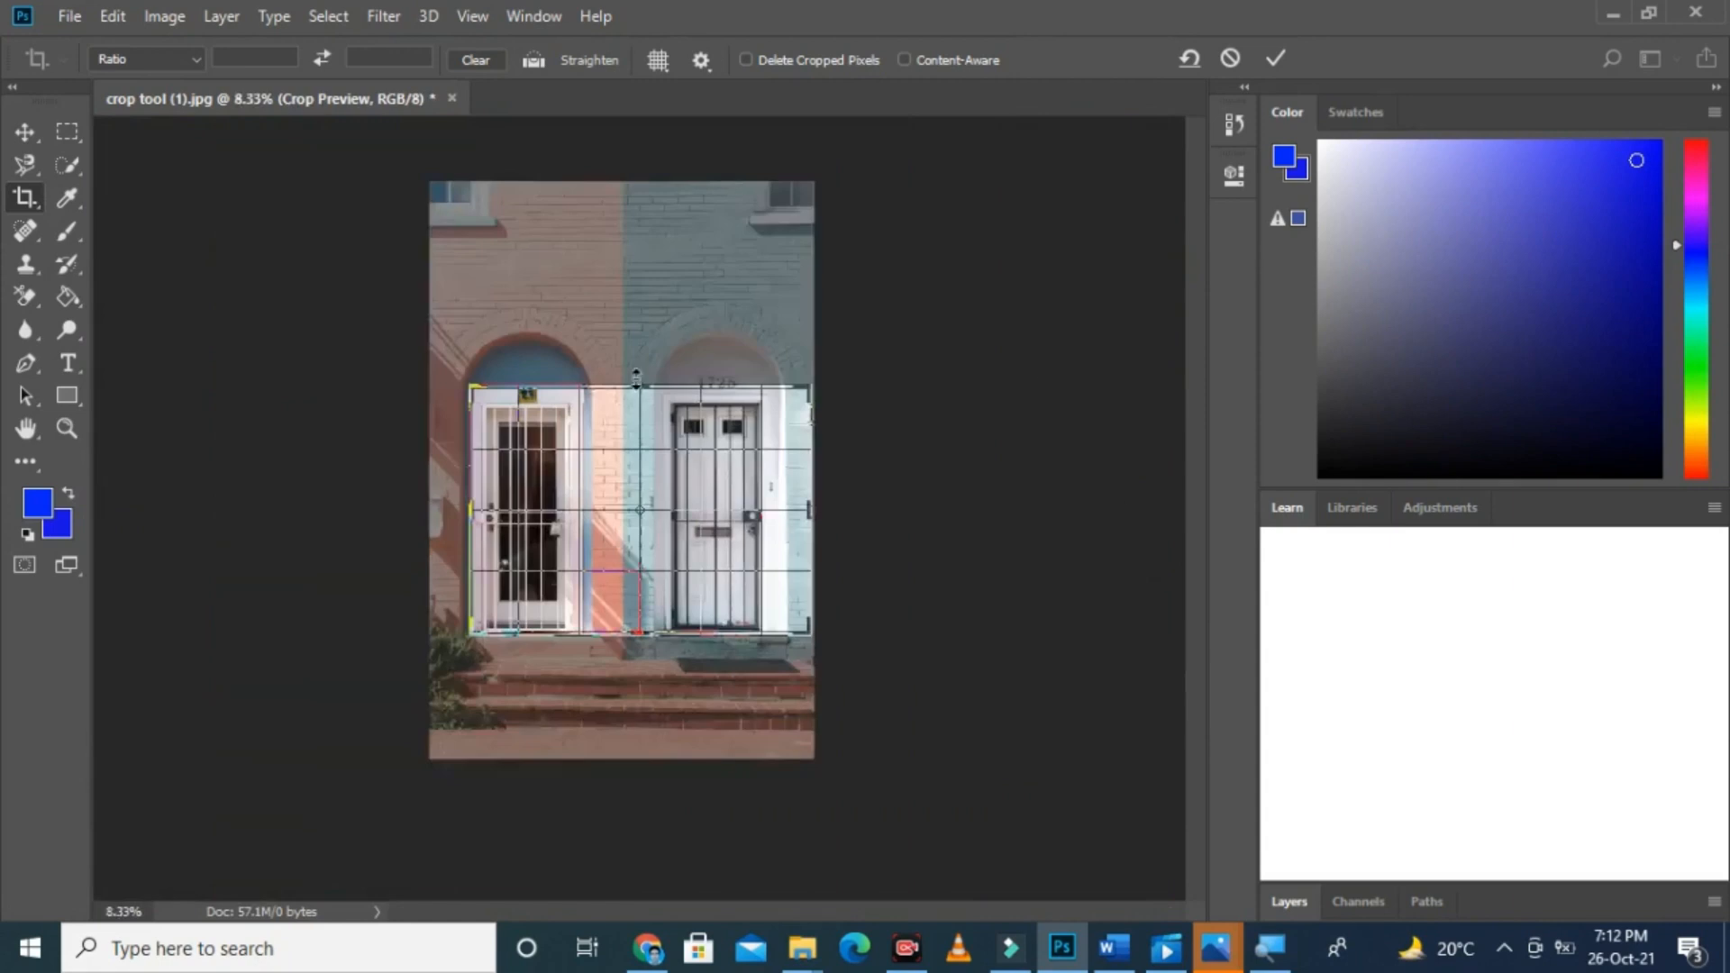
{"action": "left_click_drag", "start_coordinate": [639, 387], "coordinate": [636, 279]}
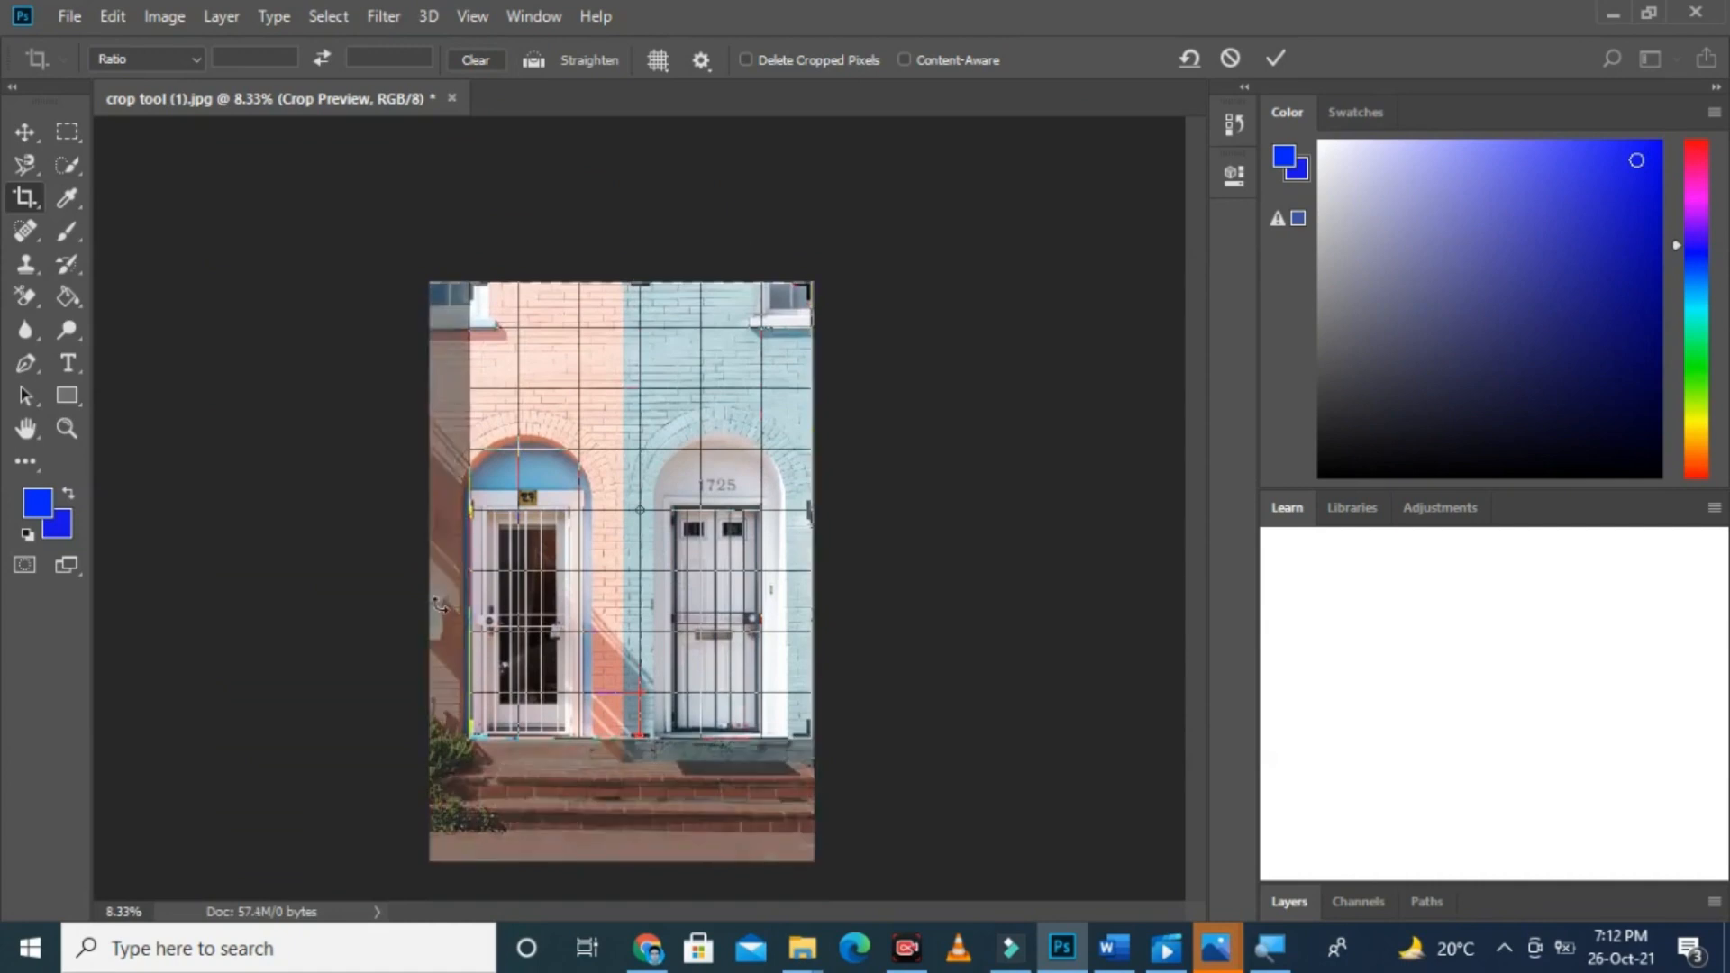
{"action": "left_click_drag", "start_coordinate": [466, 511], "coordinate": [452, 511]}
{"action": "left_click_drag", "start_coordinate": [640, 737], "coordinate": [635, 801]}
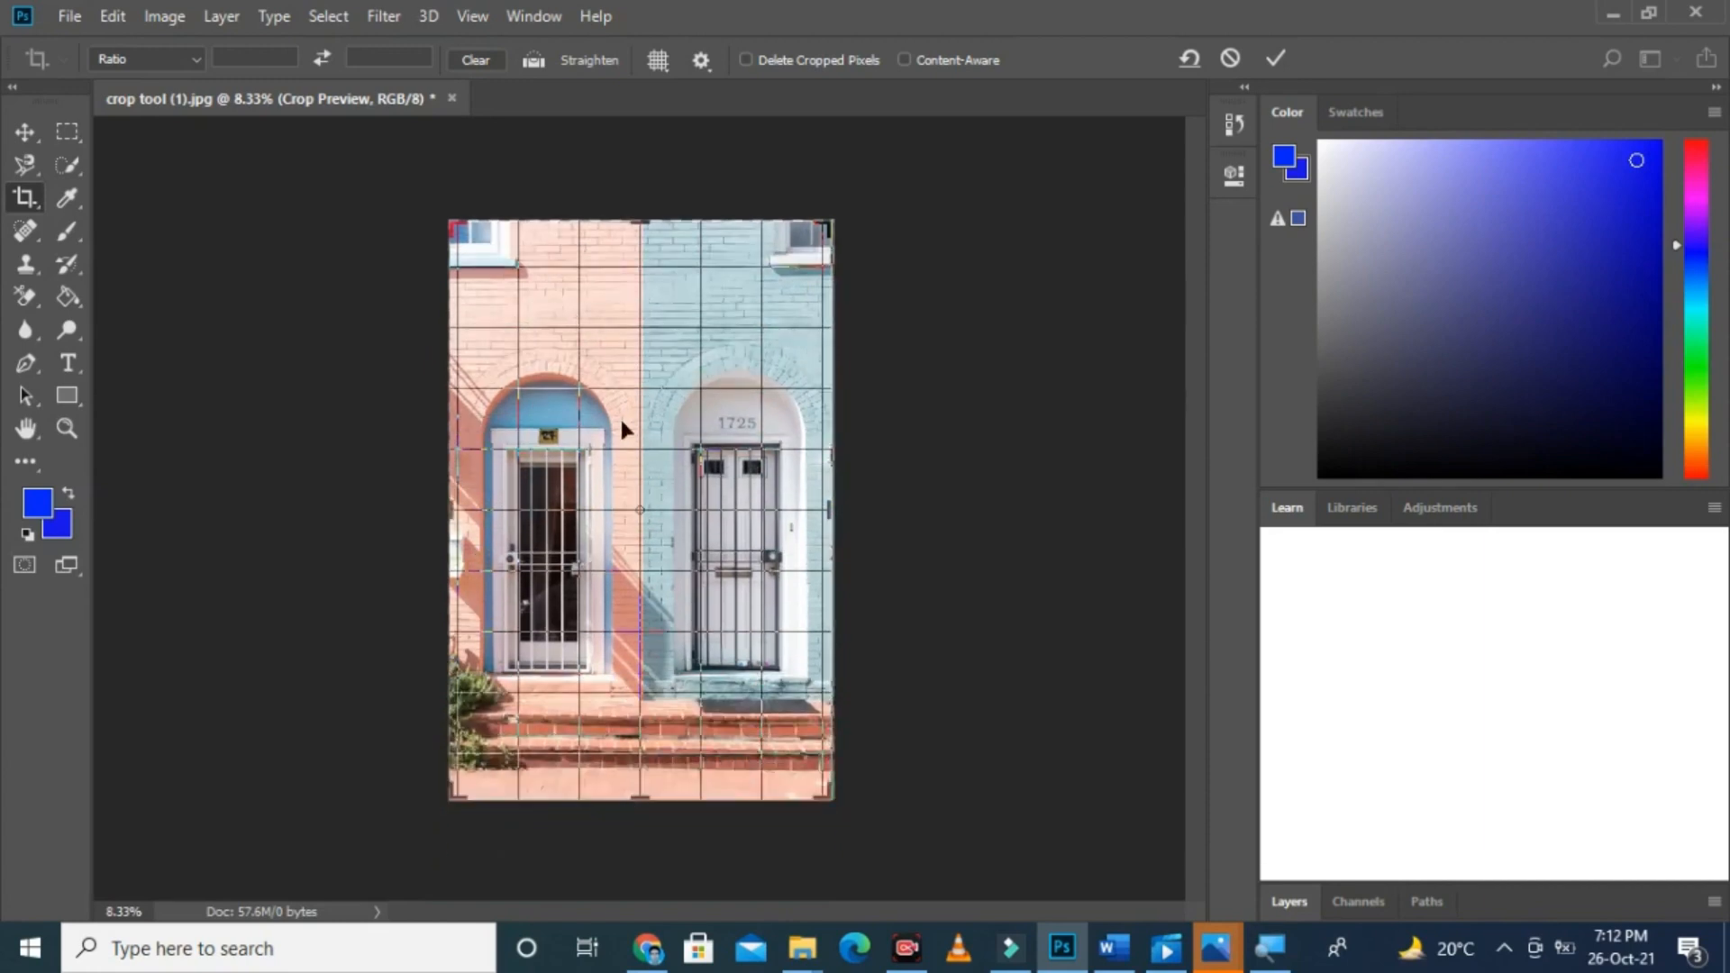
{"action": "key", "text": "Return"}
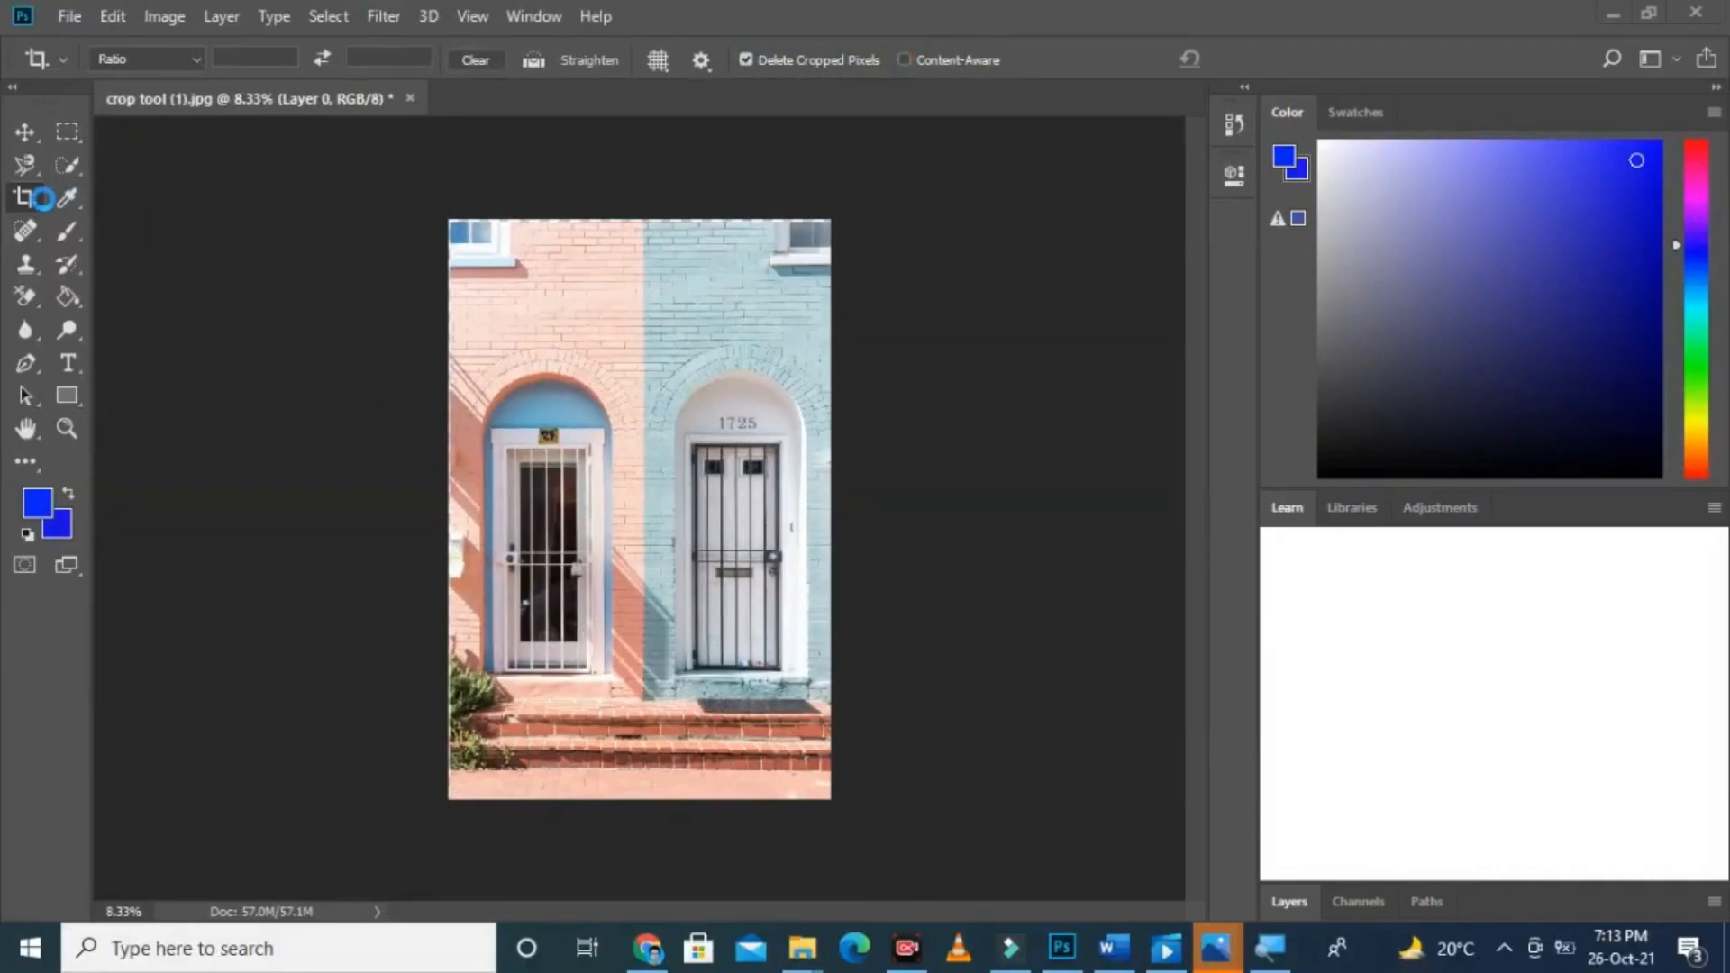
Step: Crop the image to the door numbered 27 again with Delete Cropped Pixels turned on
{"action": "left_click", "coordinate": [26, 197]}
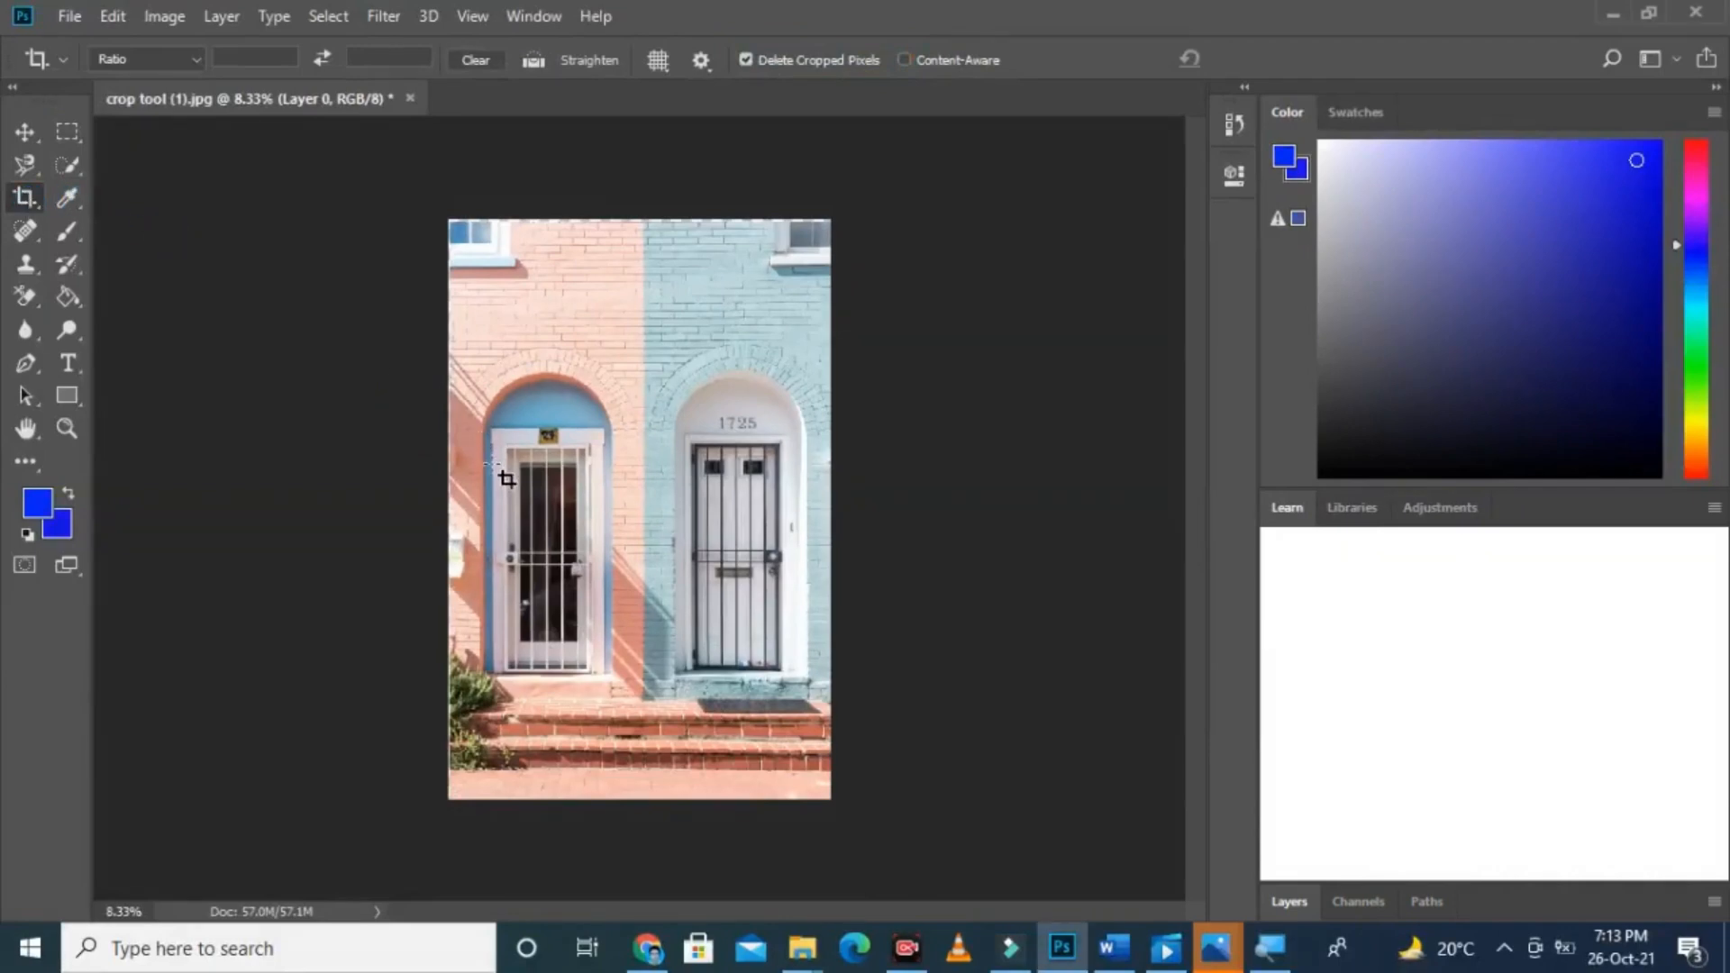
{"action": "left_click_drag", "start_coordinate": [488, 425], "coordinate": [605, 674]}
{"action": "key", "text": "Return"}
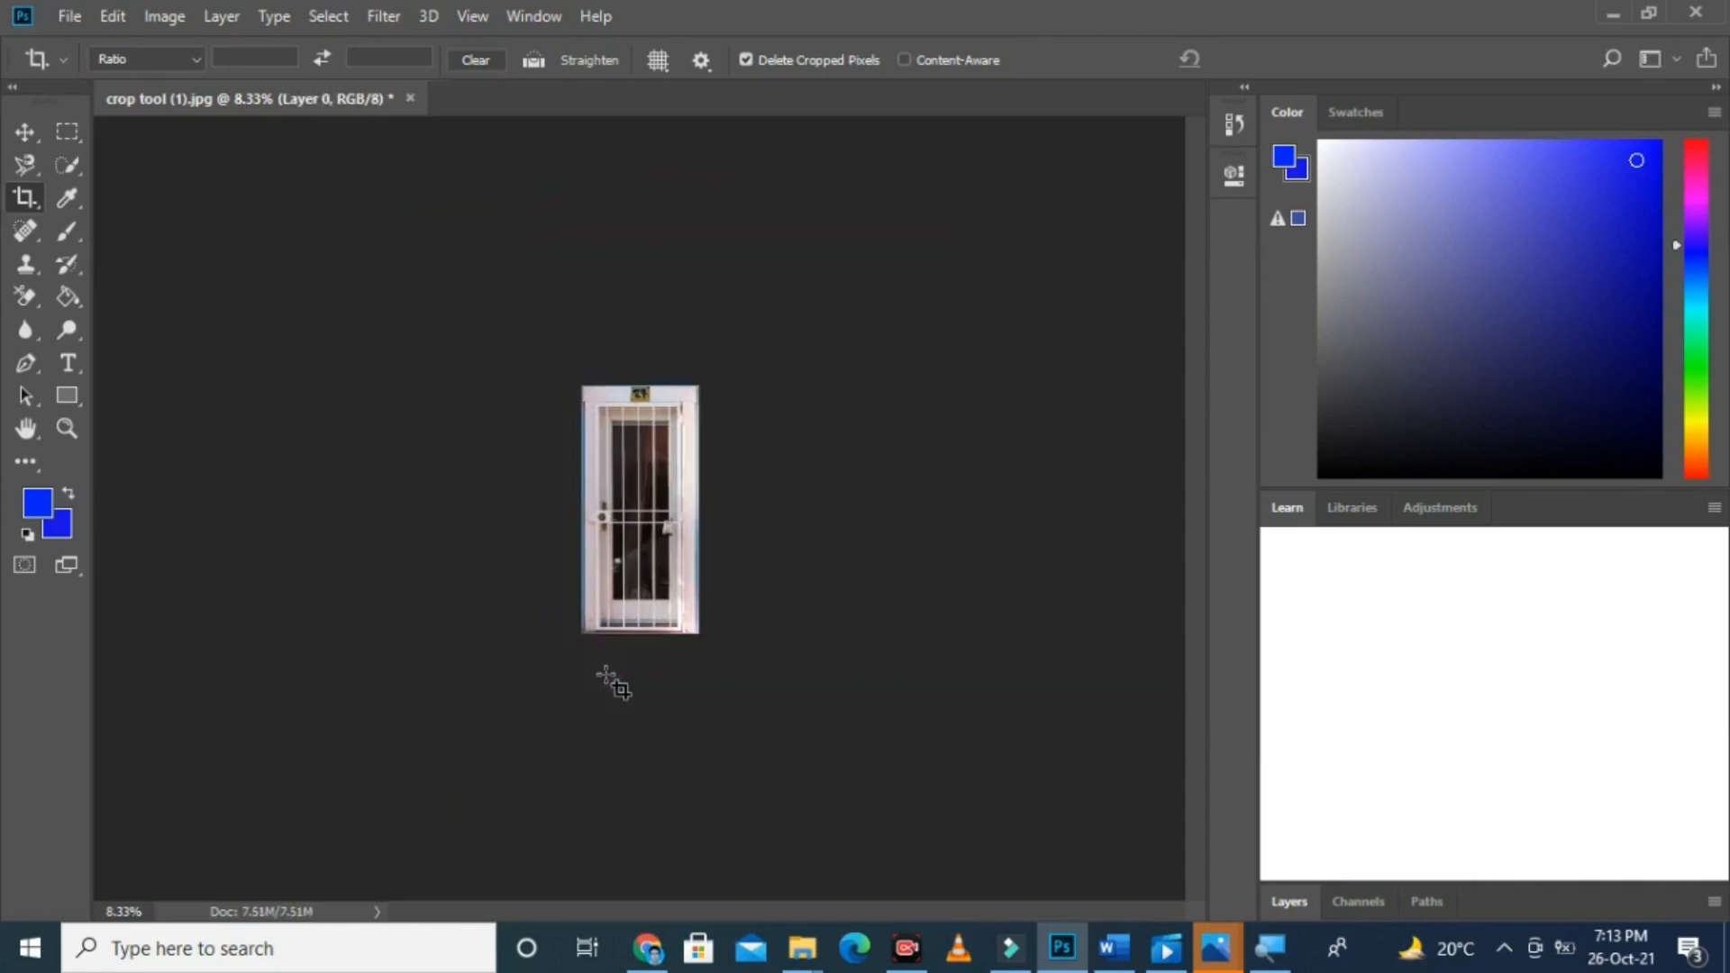
Step: Start a crop around the remaining door, extend the frame outward on all four sides and apply it
{"action": "key", "text": "ctrl+plus"}
{"action": "key", "text": "ctrl+plus"}
{"action": "key", "text": "ctrl+minus"}
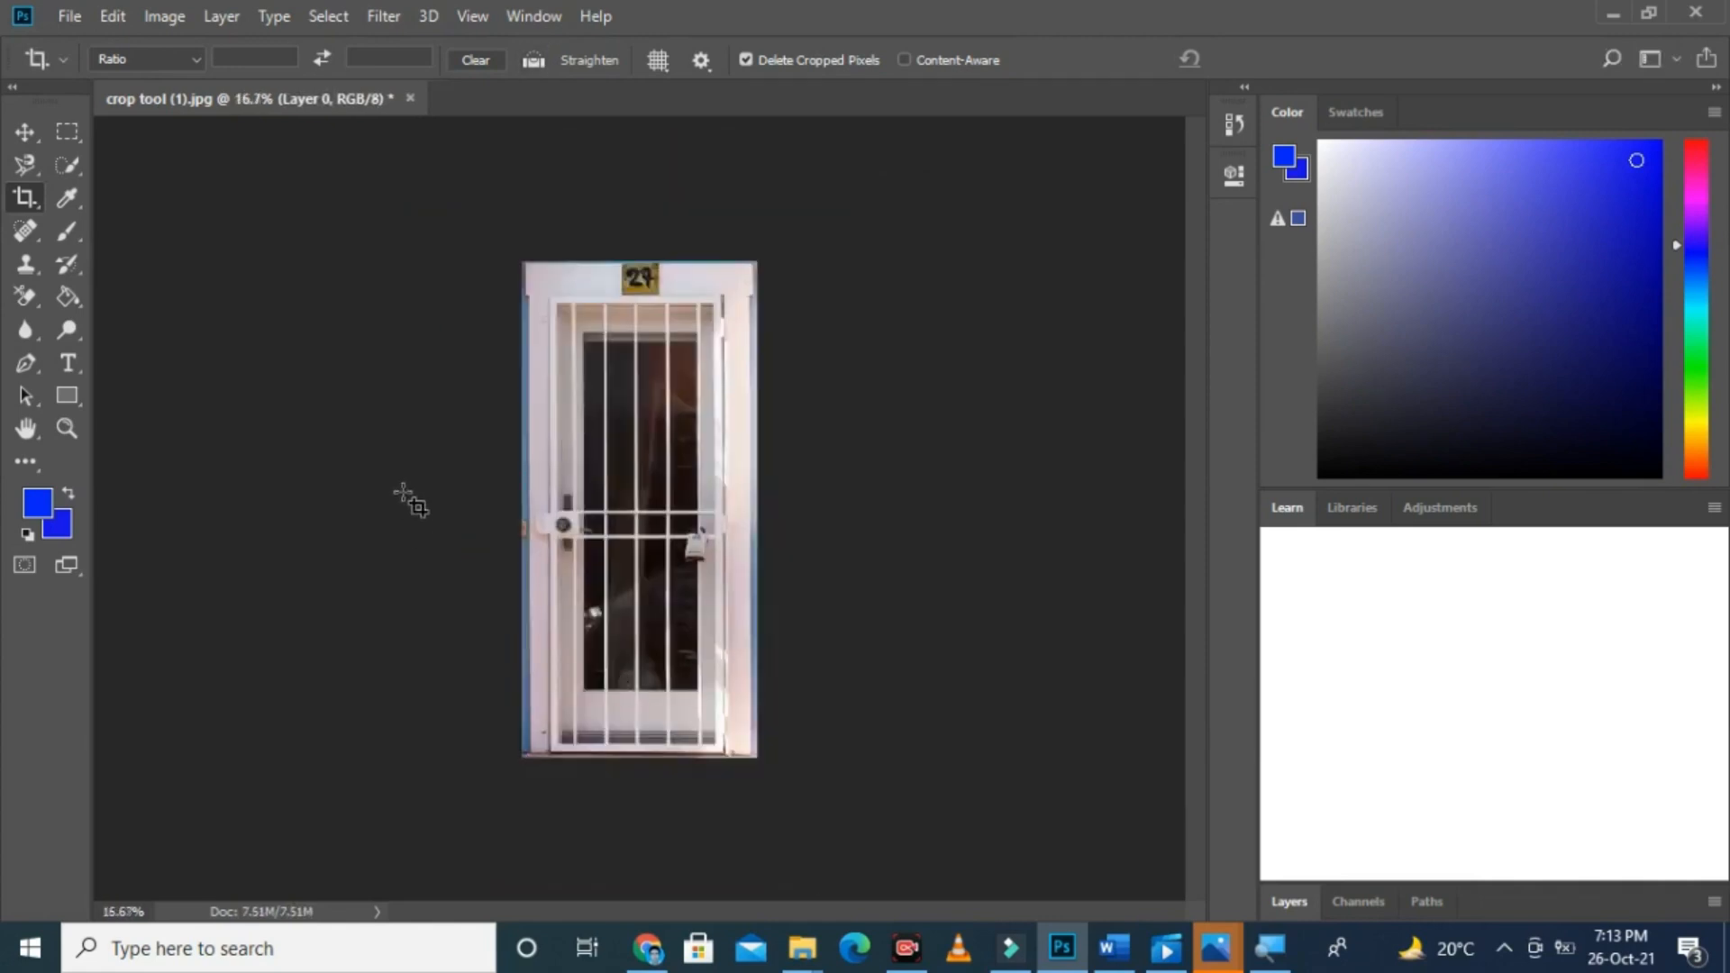
{"action": "left_click_drag", "start_coordinate": [522, 261], "coordinate": [757, 757]}
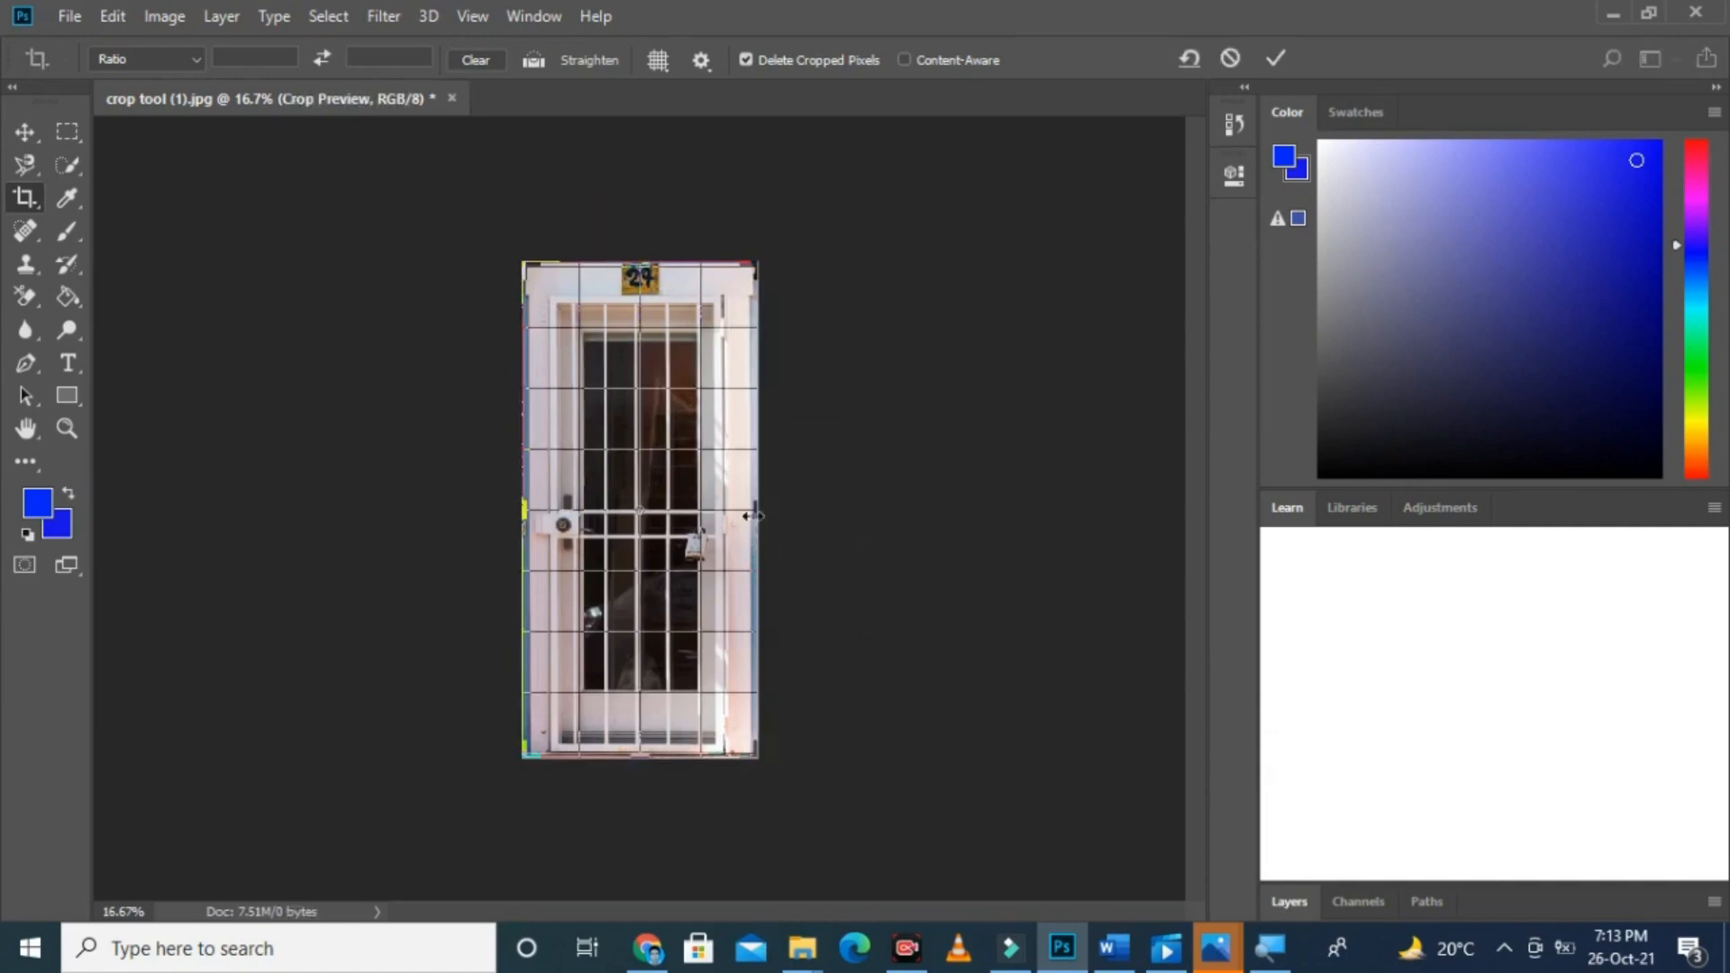
{"action": "left_click_drag", "start_coordinate": [754, 515], "coordinate": [962, 524]}
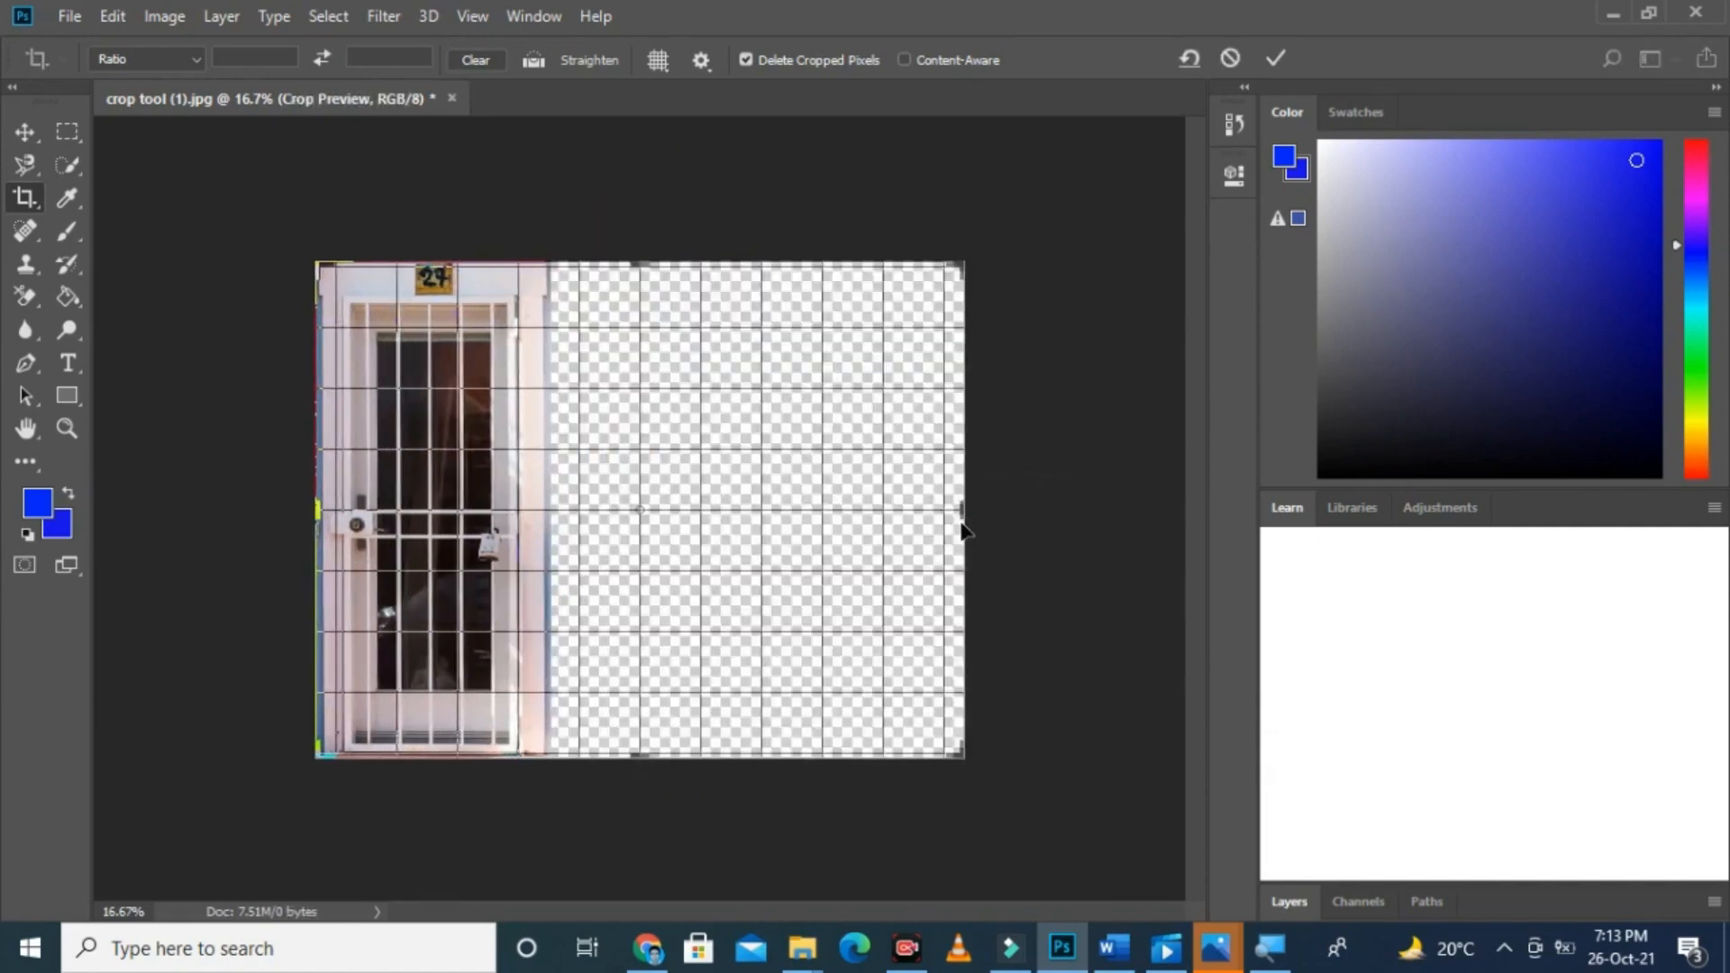
{"action": "left_click_drag", "start_coordinate": [314, 509], "coordinate": [185, 510]}
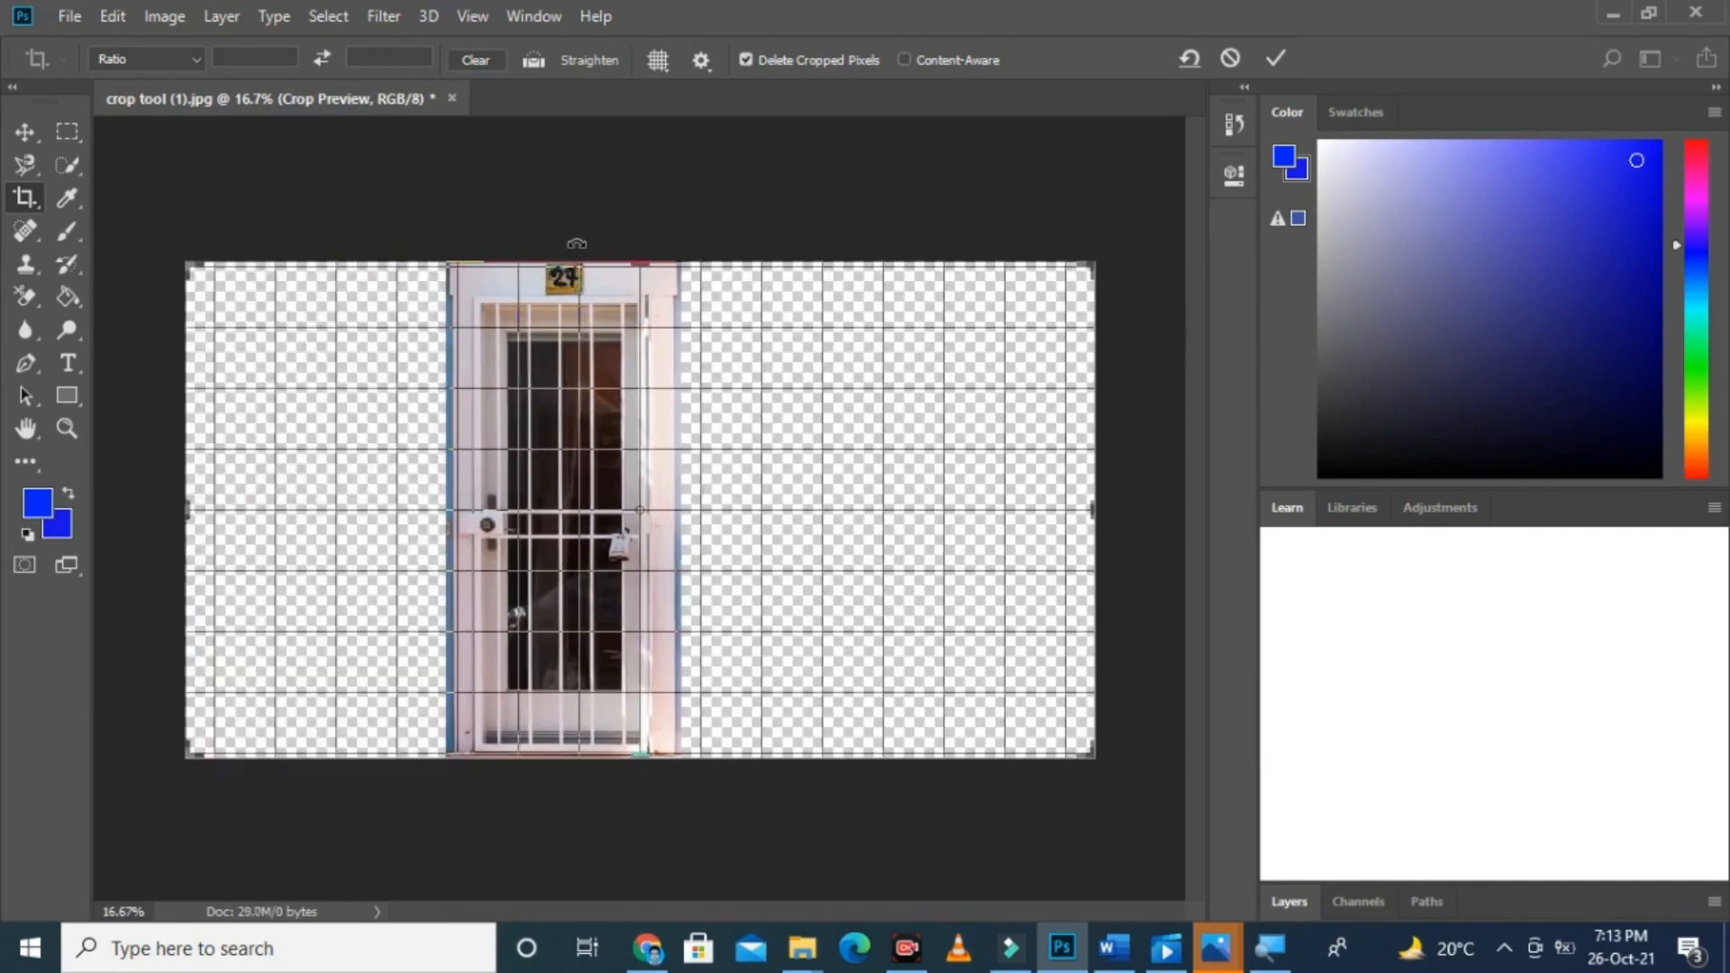
{"action": "left_click_drag", "start_coordinate": [575, 263], "coordinate": [569, 209]}
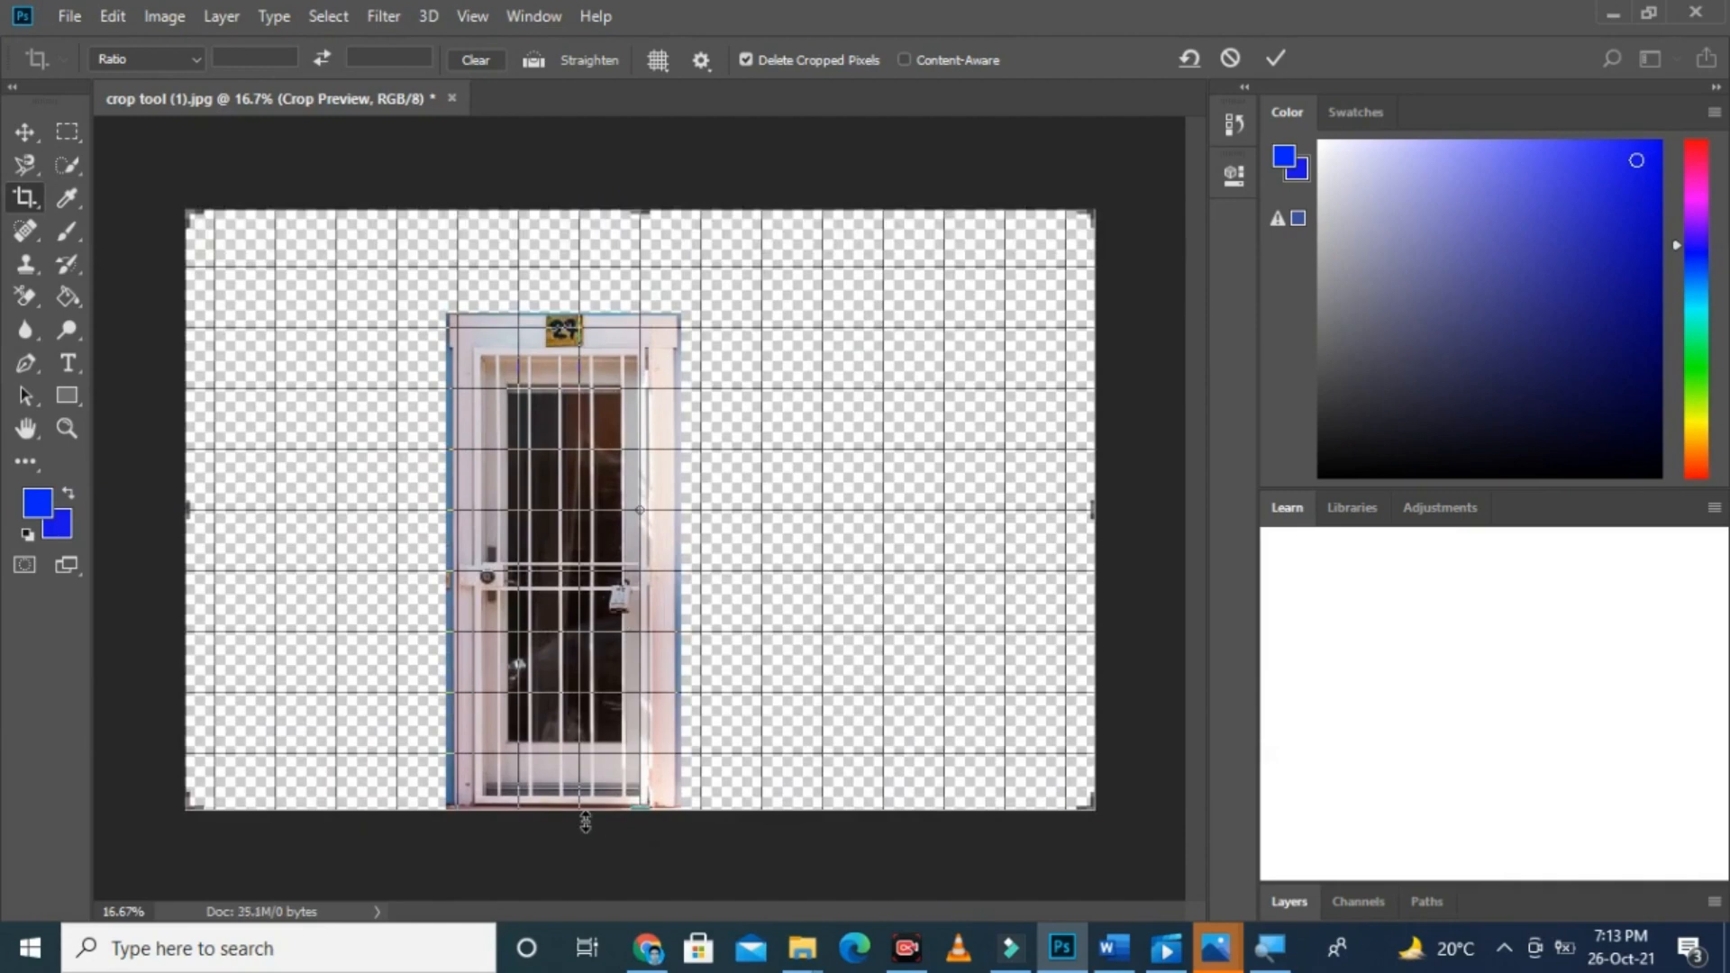
{"action": "left_click_drag", "start_coordinate": [579, 811], "coordinate": [588, 872]}
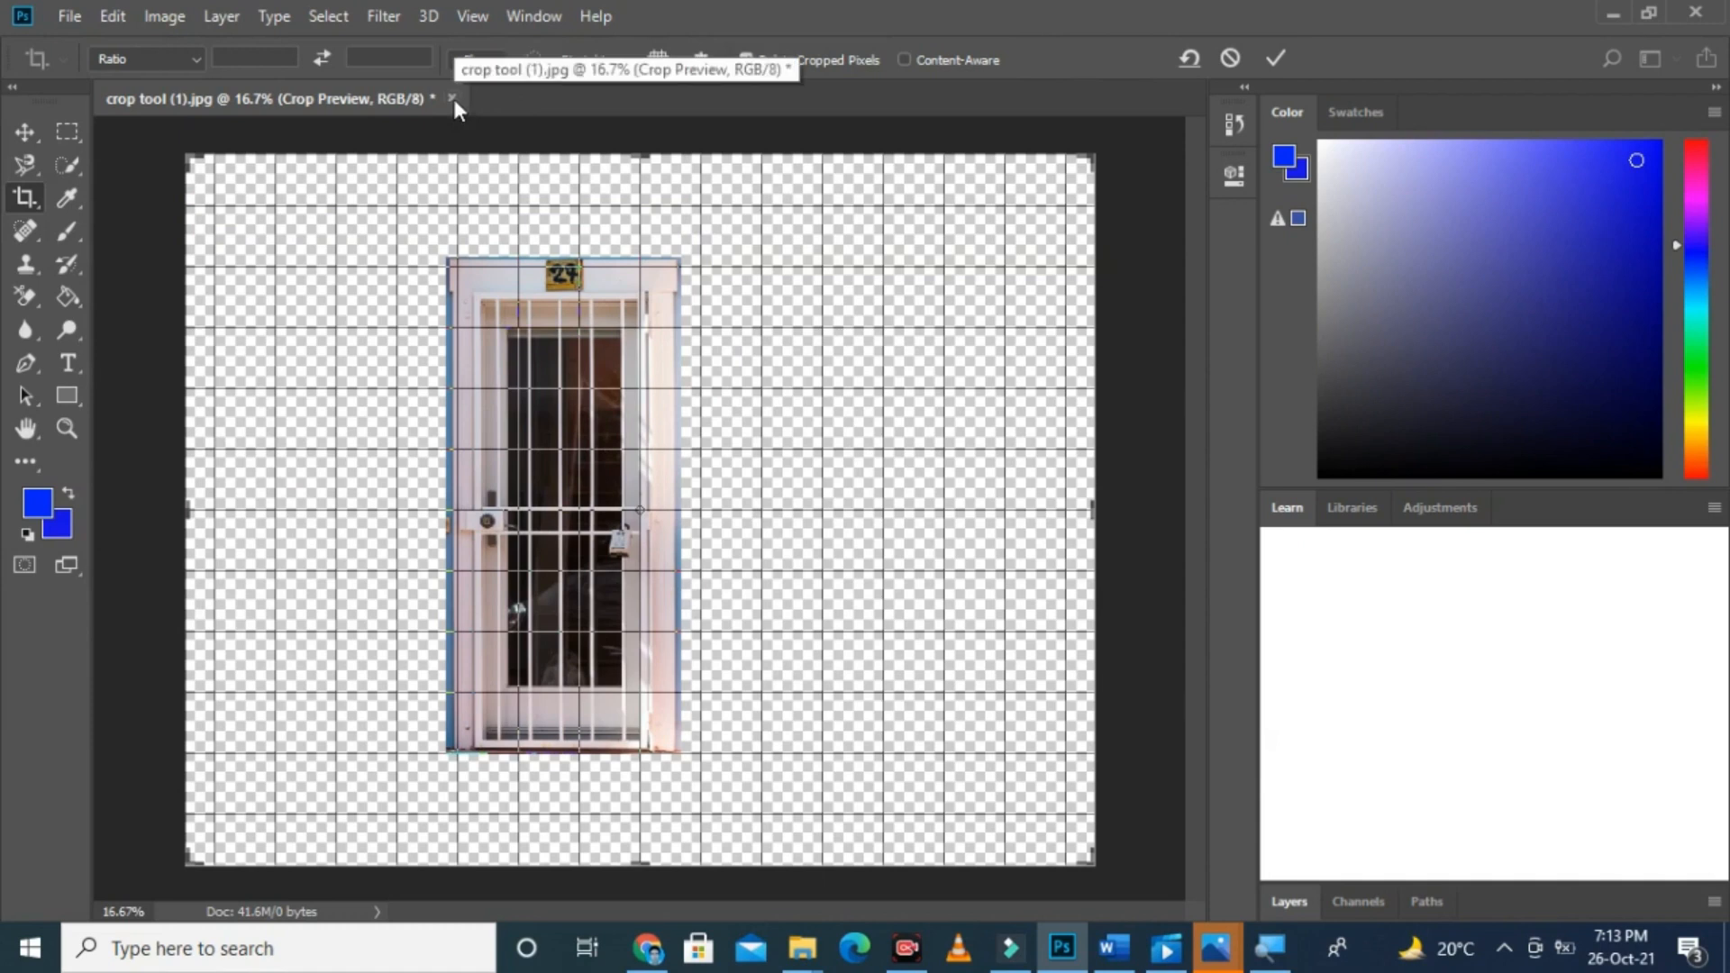
{"action": "key", "text": "Return"}
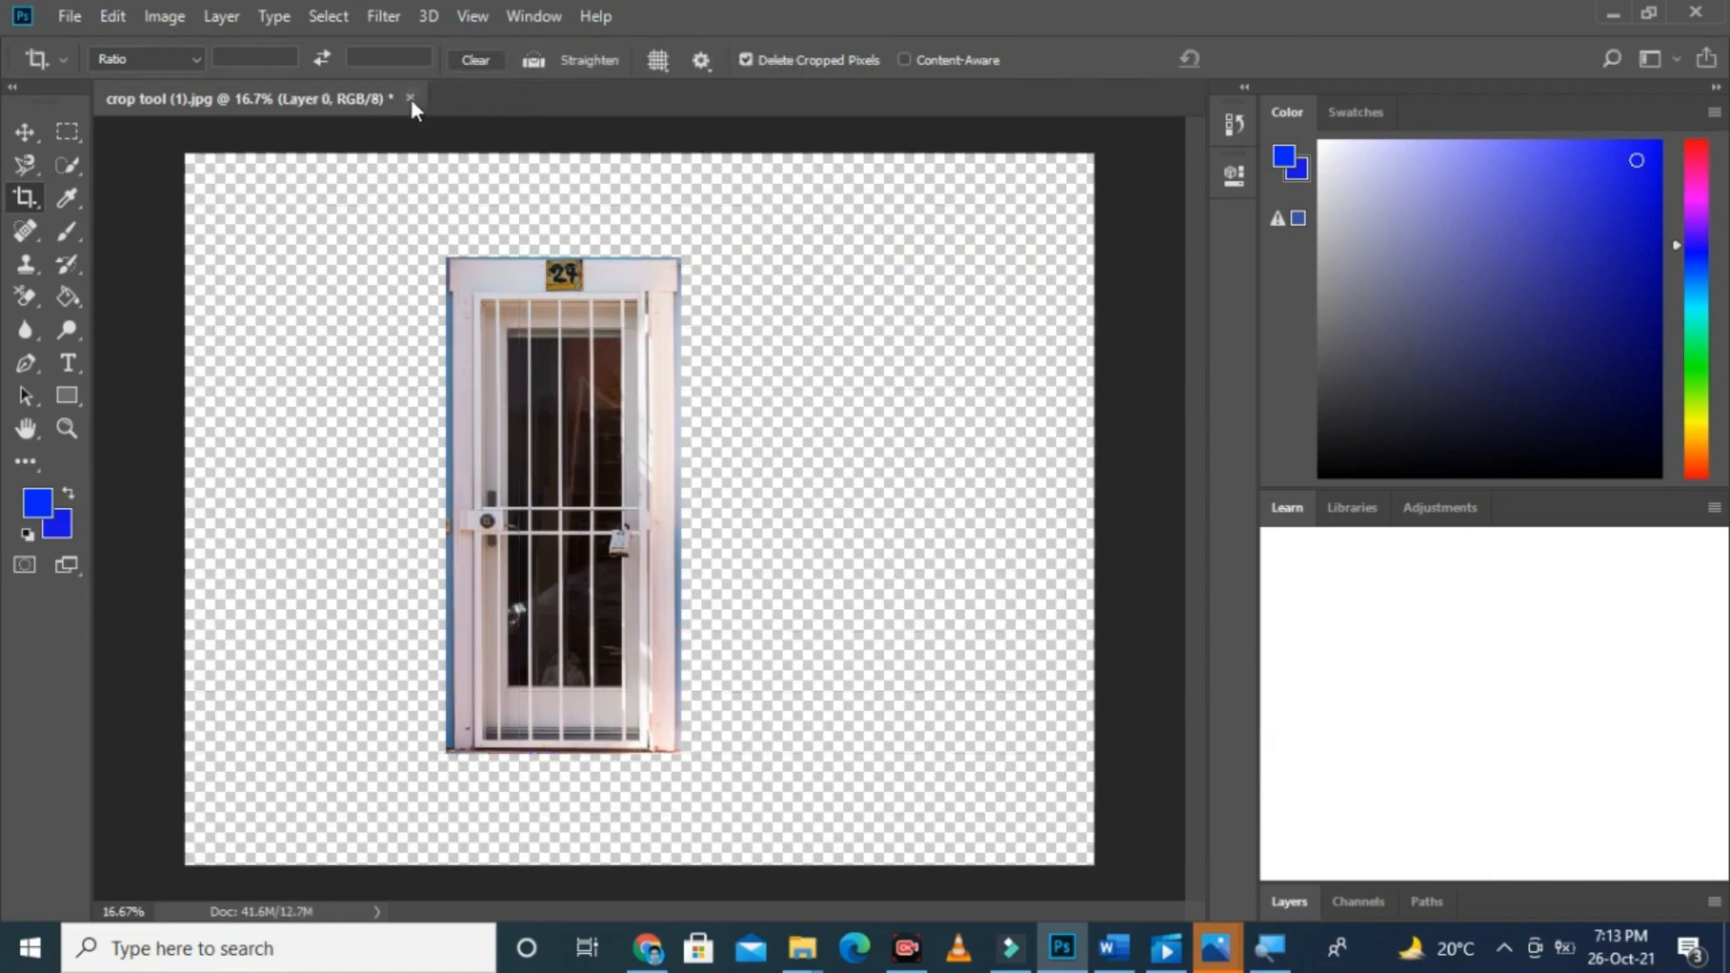
Step: Close the cropped image without saving the changes
{"action": "left_click", "coordinate": [409, 99]}
{"action": "left_click", "coordinate": [842, 374]}
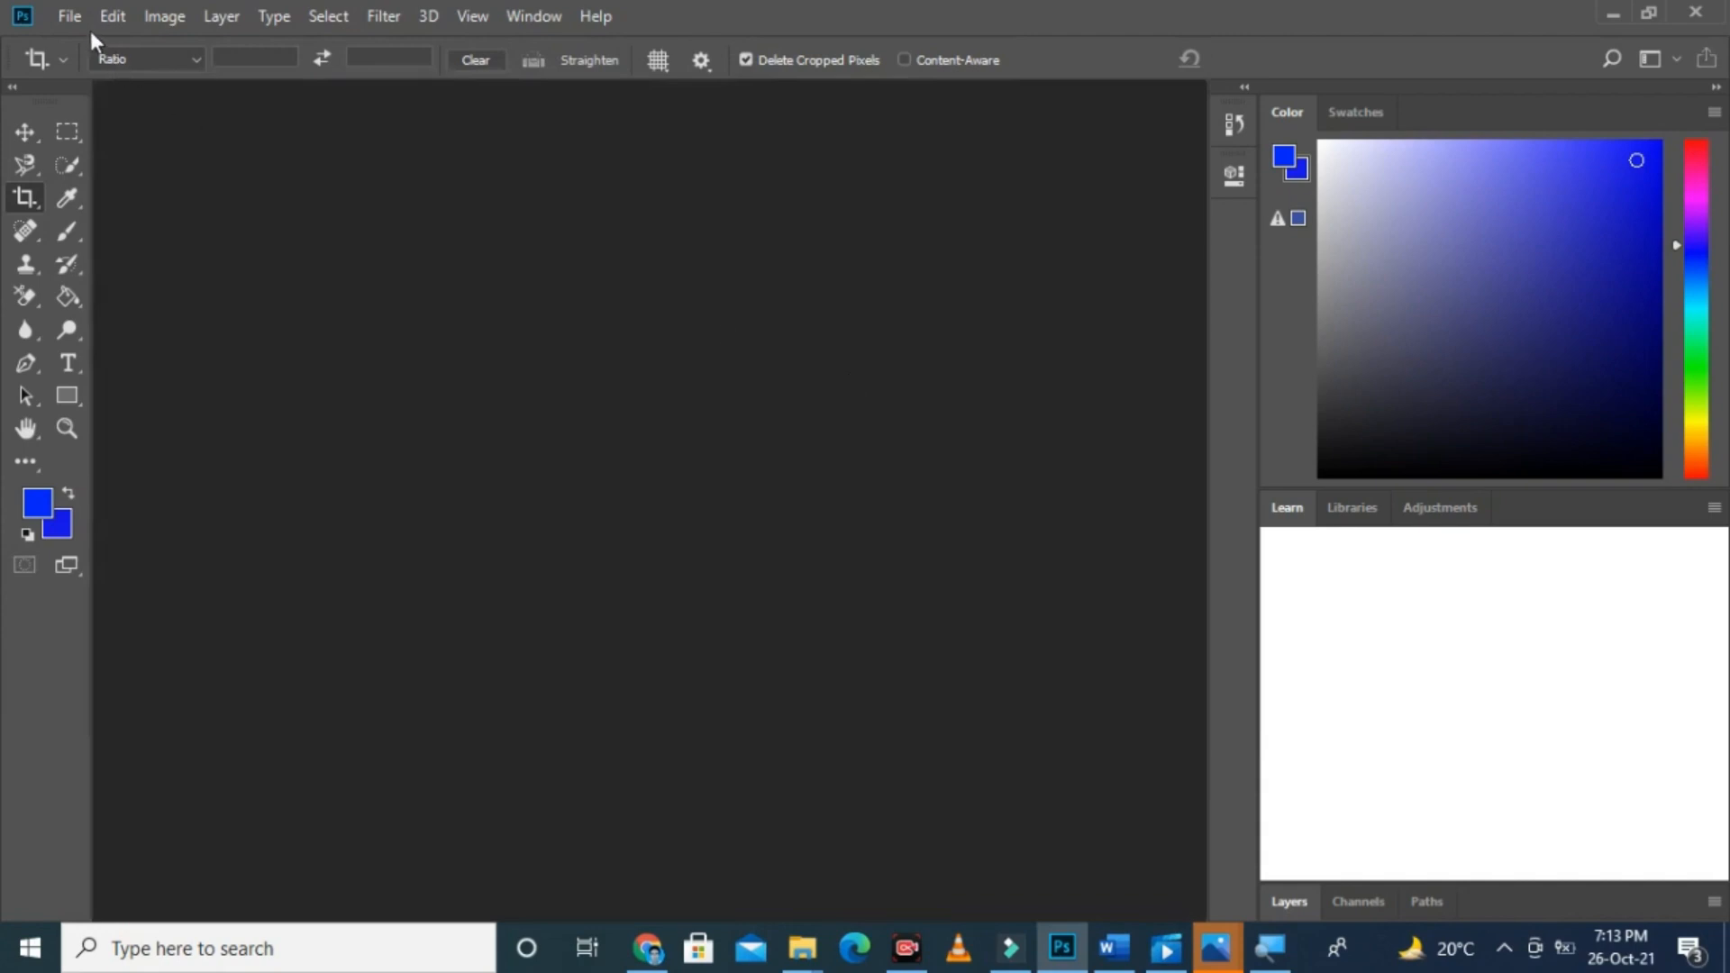
Step: Open the photo crop tool (3) from the images folder
{"action": "left_click", "coordinate": [74, 16]}
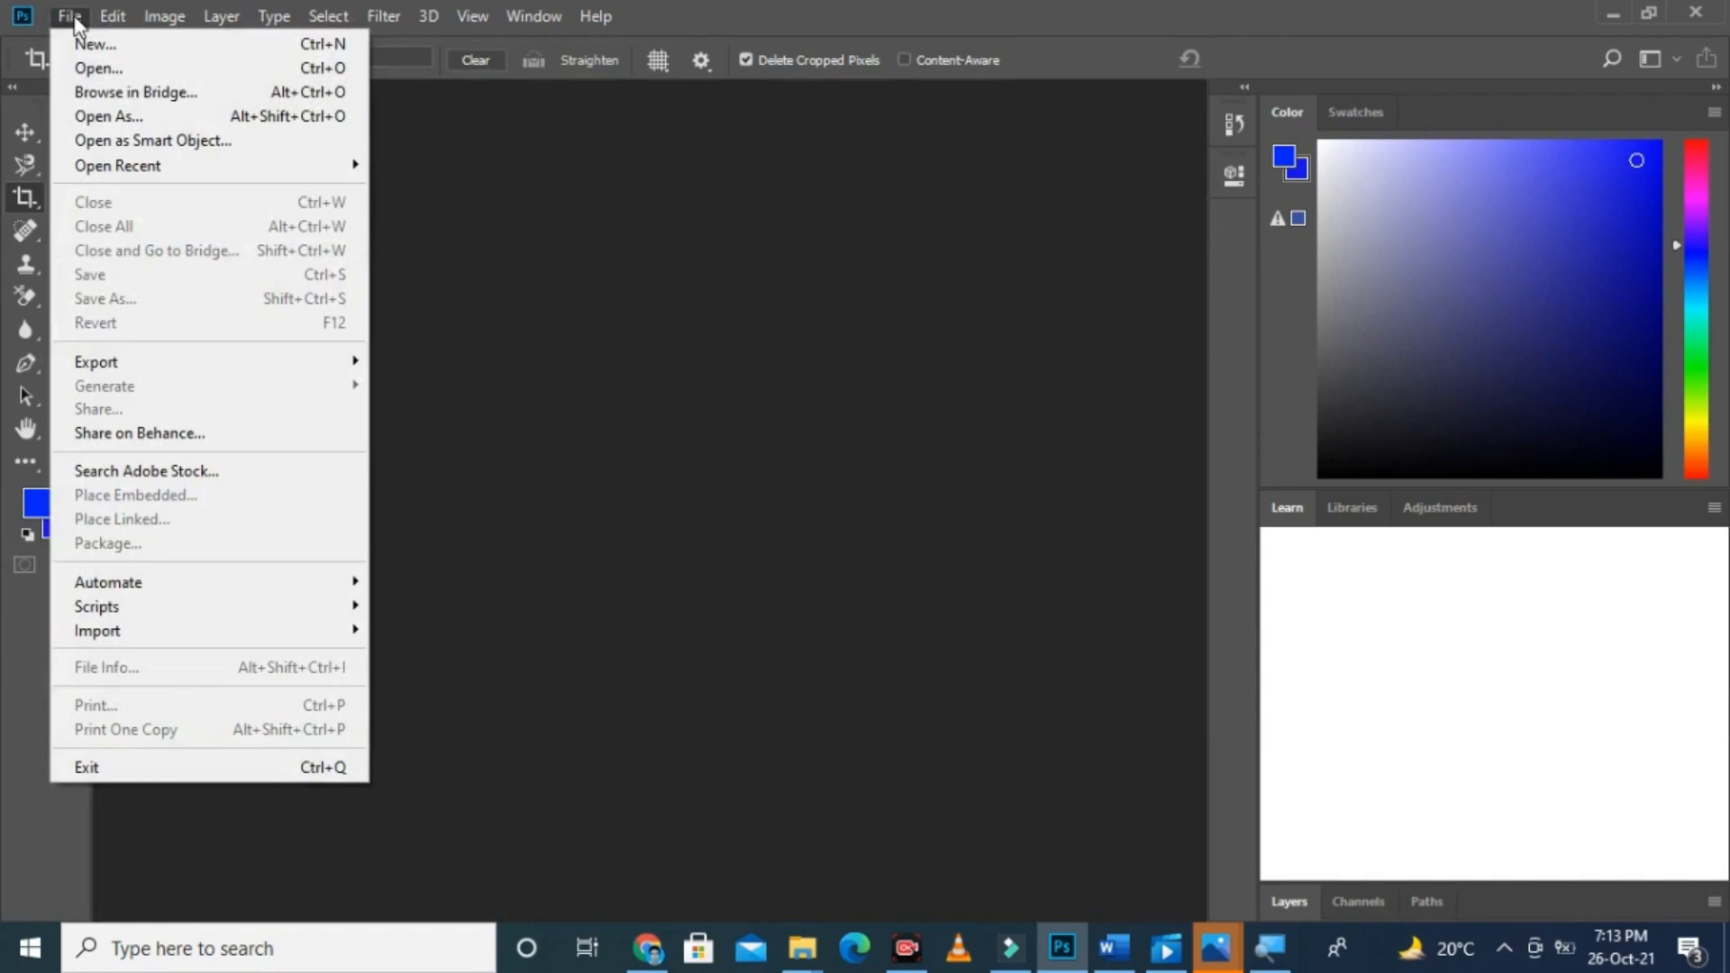
{"action": "left_click", "coordinate": [94, 68]}
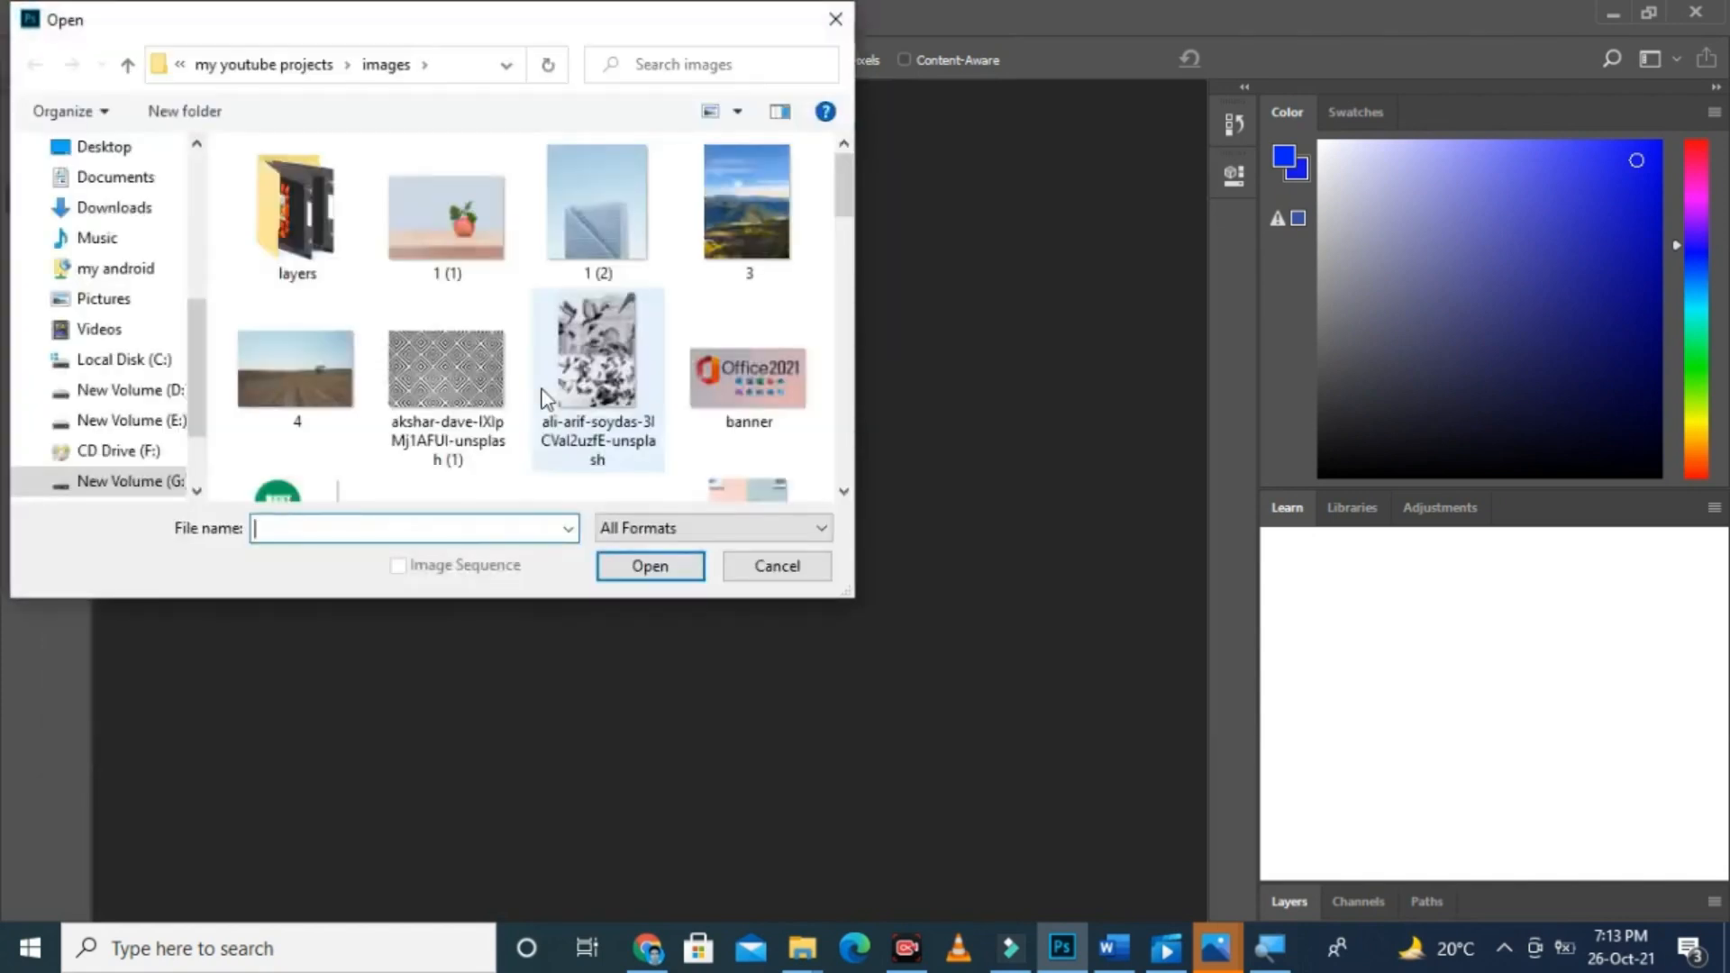
{"action": "left_click_drag", "start_coordinate": [843, 193], "coordinate": [847, 251]}
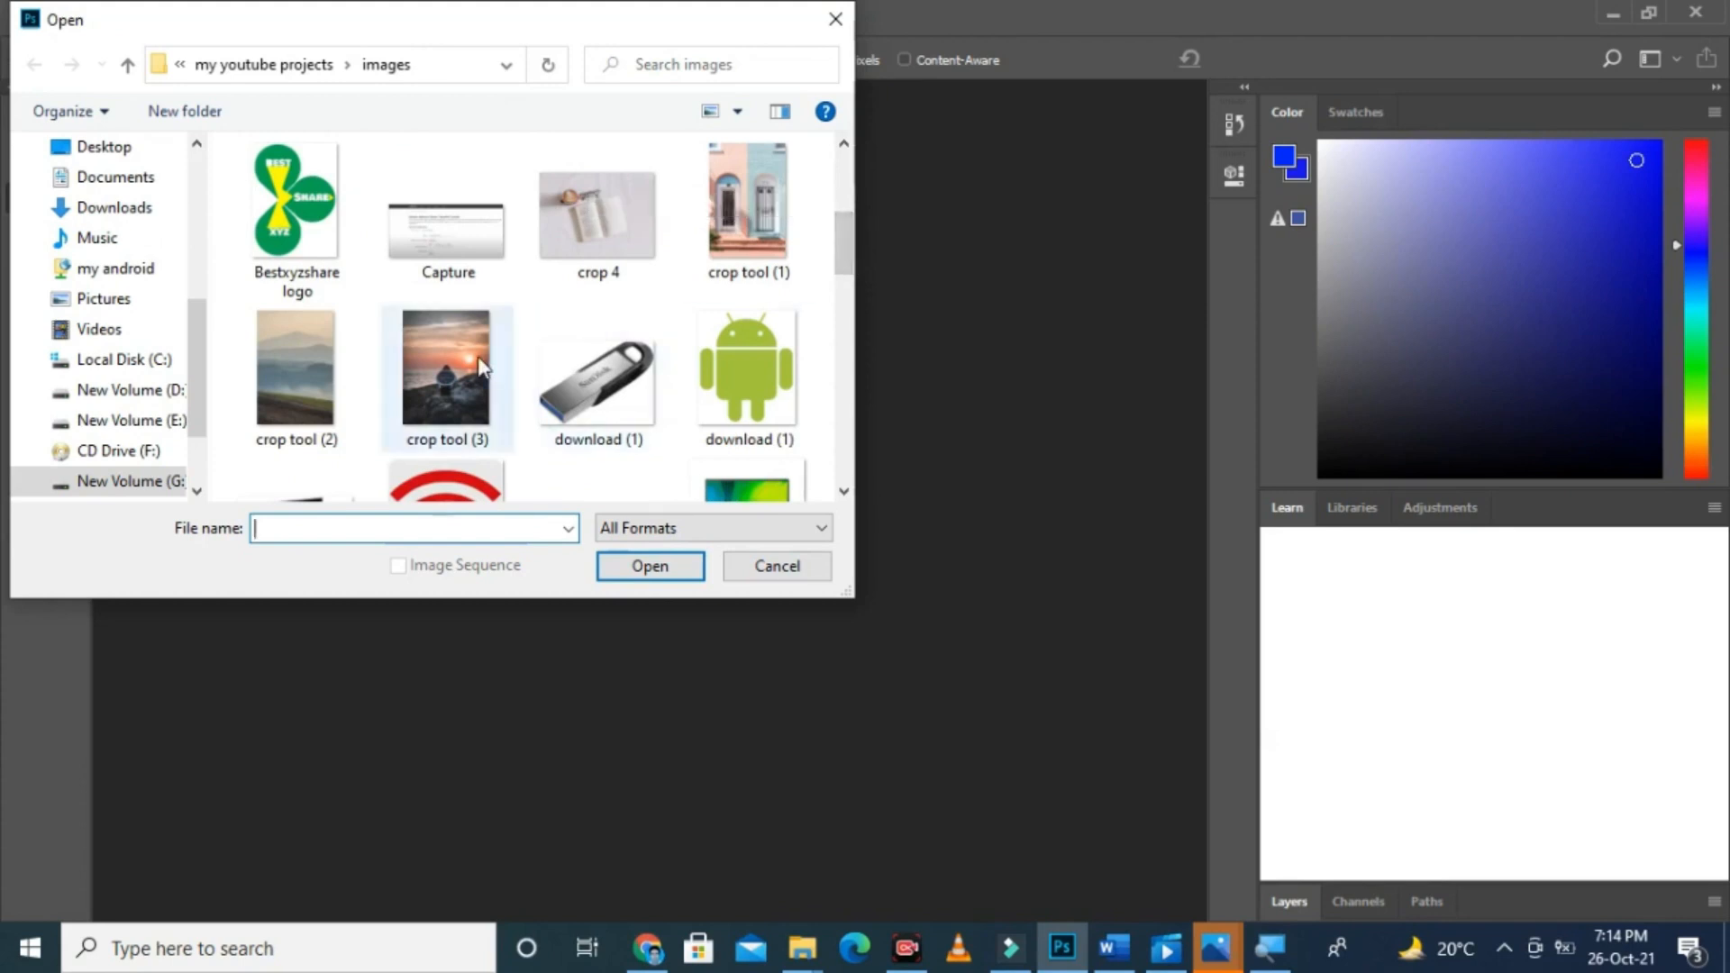
{"action": "key", "text": "Escape"}
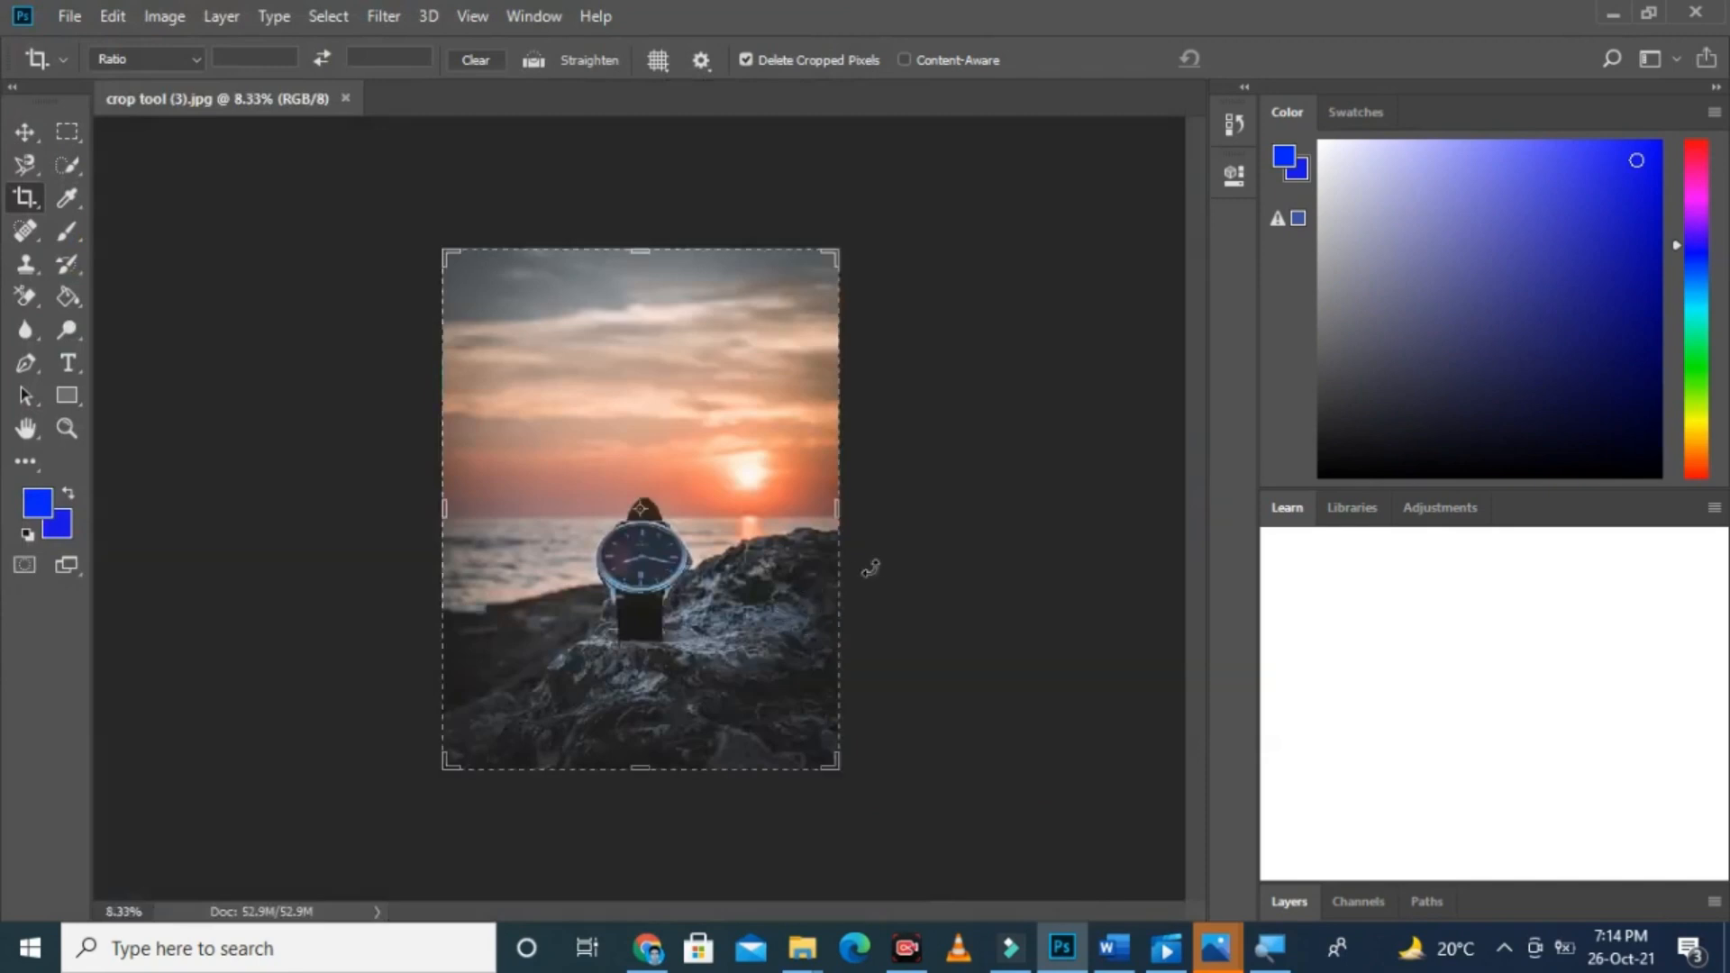
Step: Try to straighten the watch photo along the sea horizon, and close the image
{"action": "left_click", "coordinate": [943, 554]}
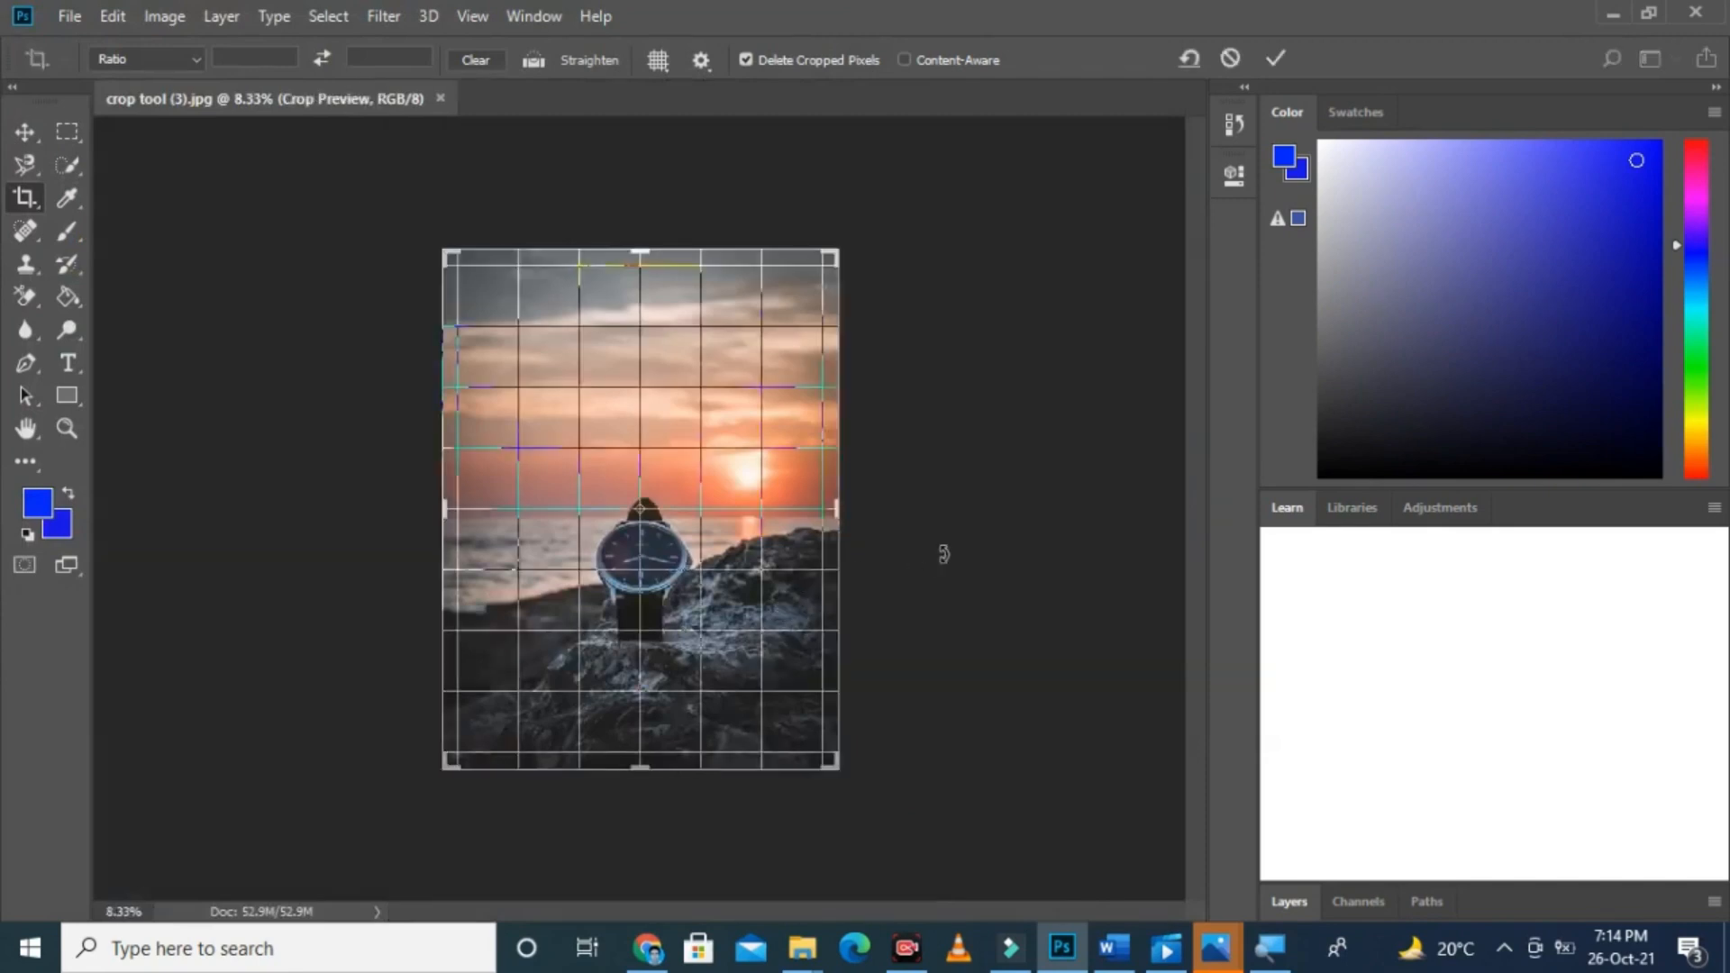
{"action": "key", "text": "Return"}
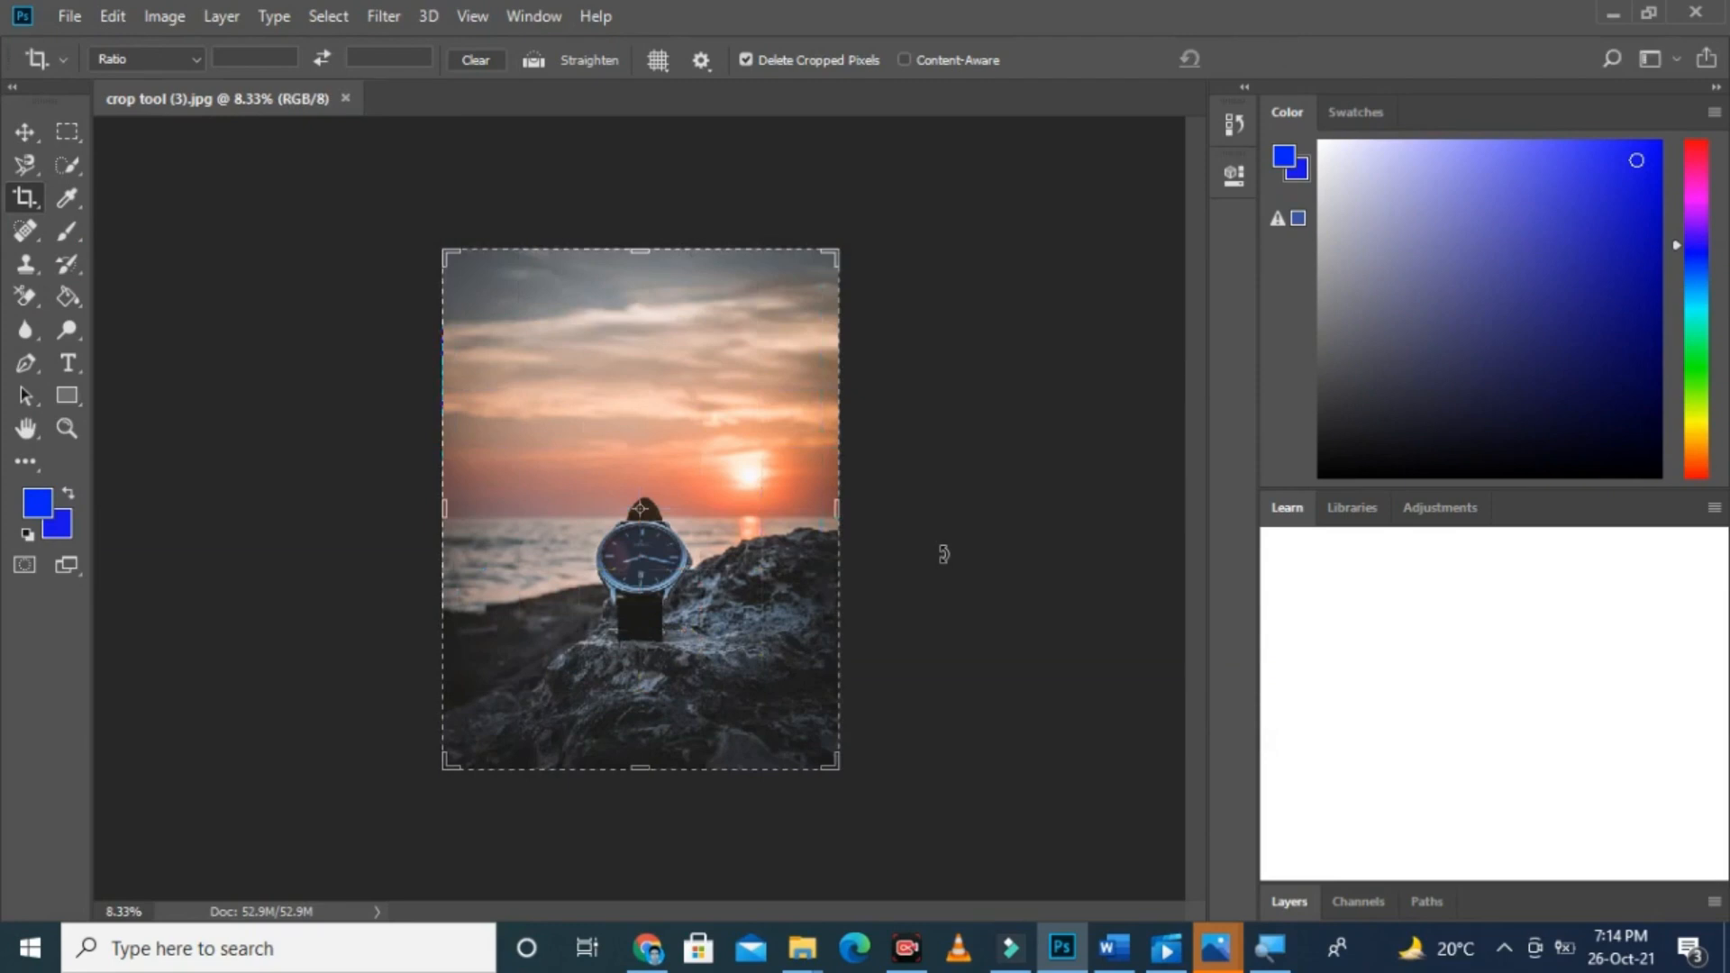
{"action": "key", "text": "ctrl+plus"}
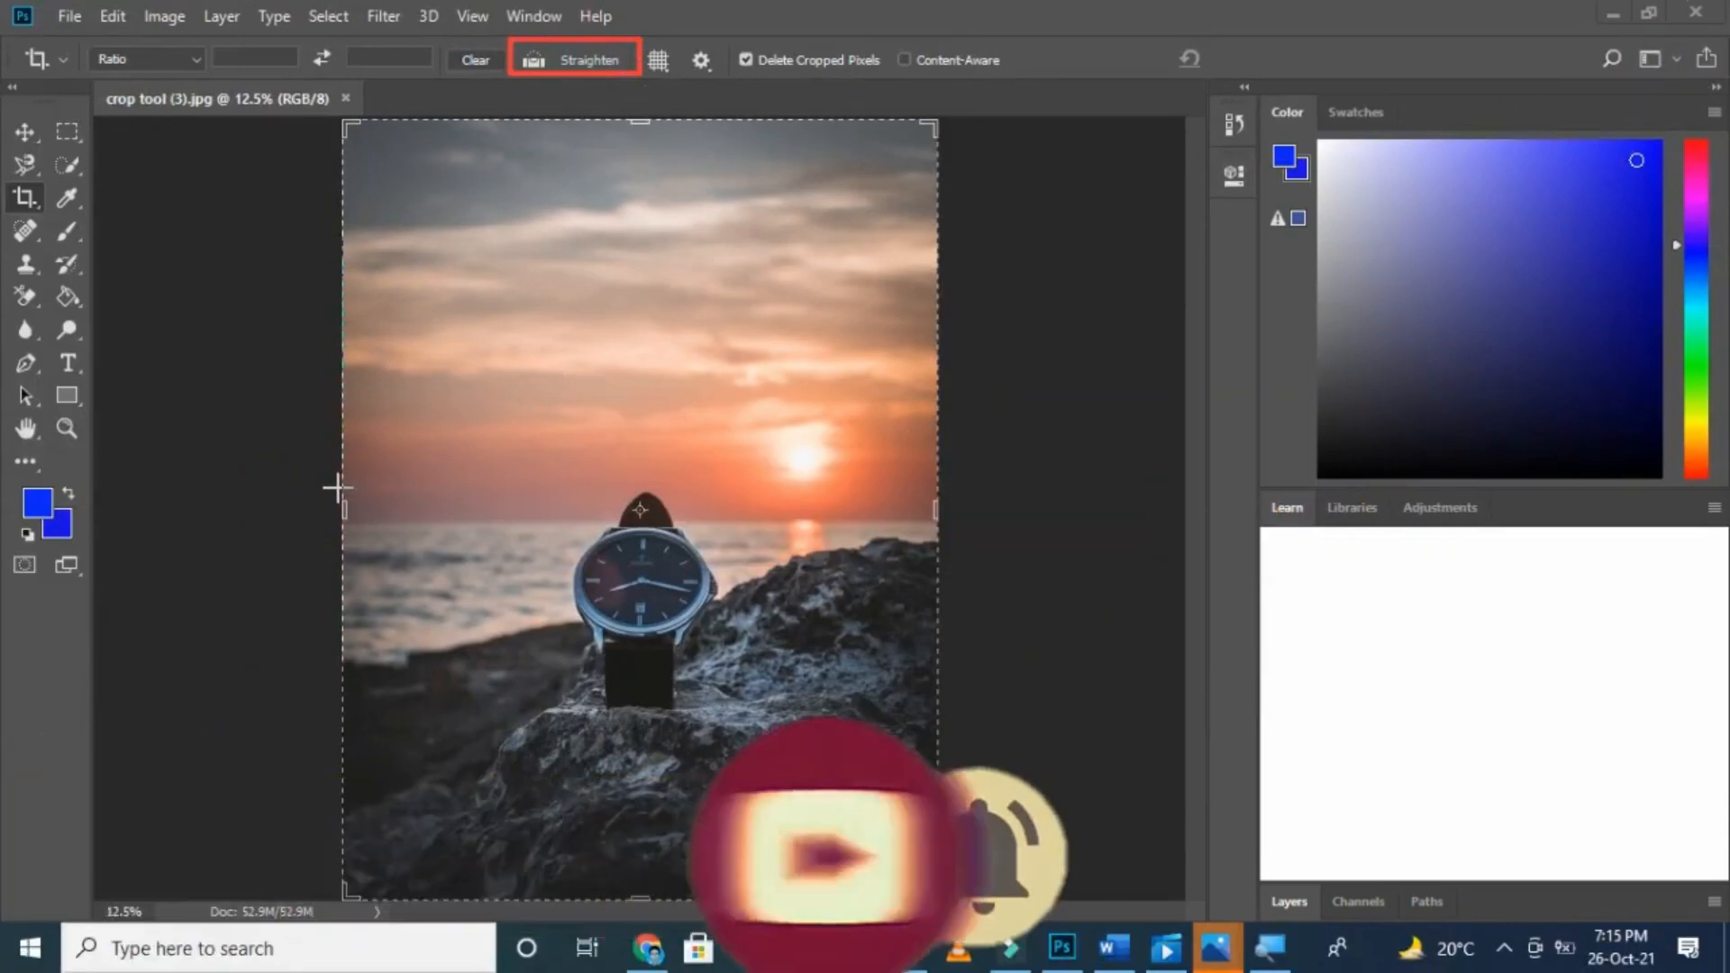
{"action": "mouse_move", "coordinate": [338, 490]}
{"action": "left_mouse_down"}
{"action": "mouse_move", "coordinate": [870, 522]}
{"action": "mouse_move", "coordinate": [961, 546]}
{"action": "left_mouse_up"}
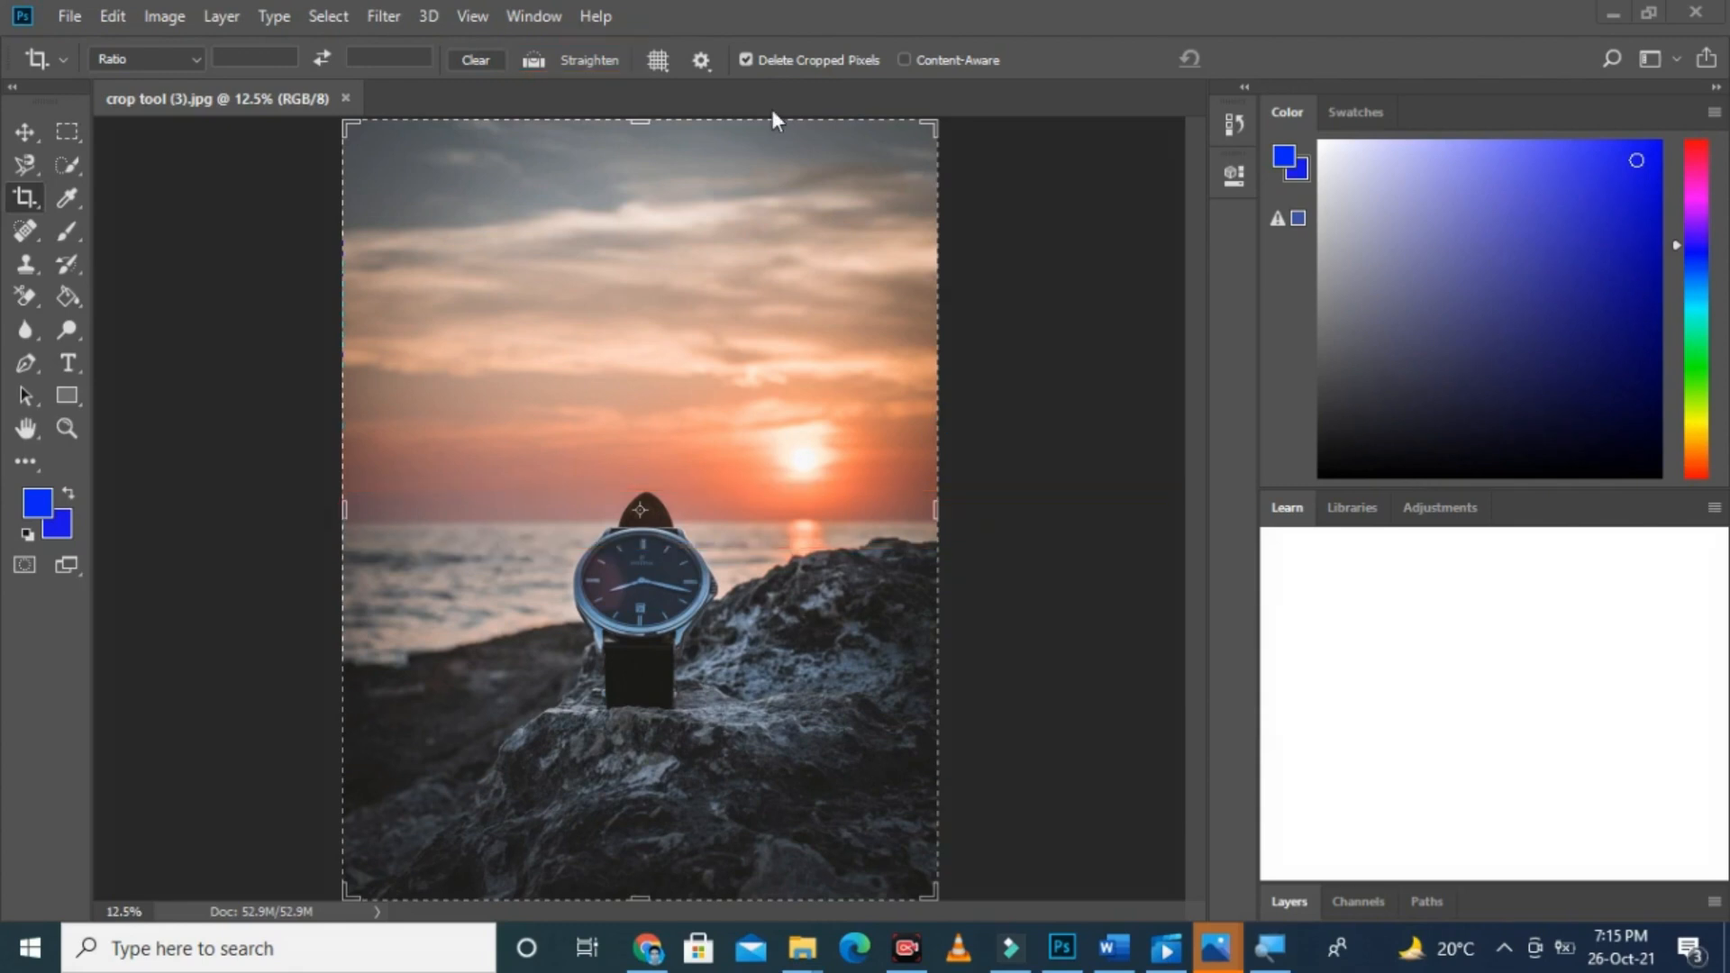
{"action": "left_click", "coordinate": [343, 98]}
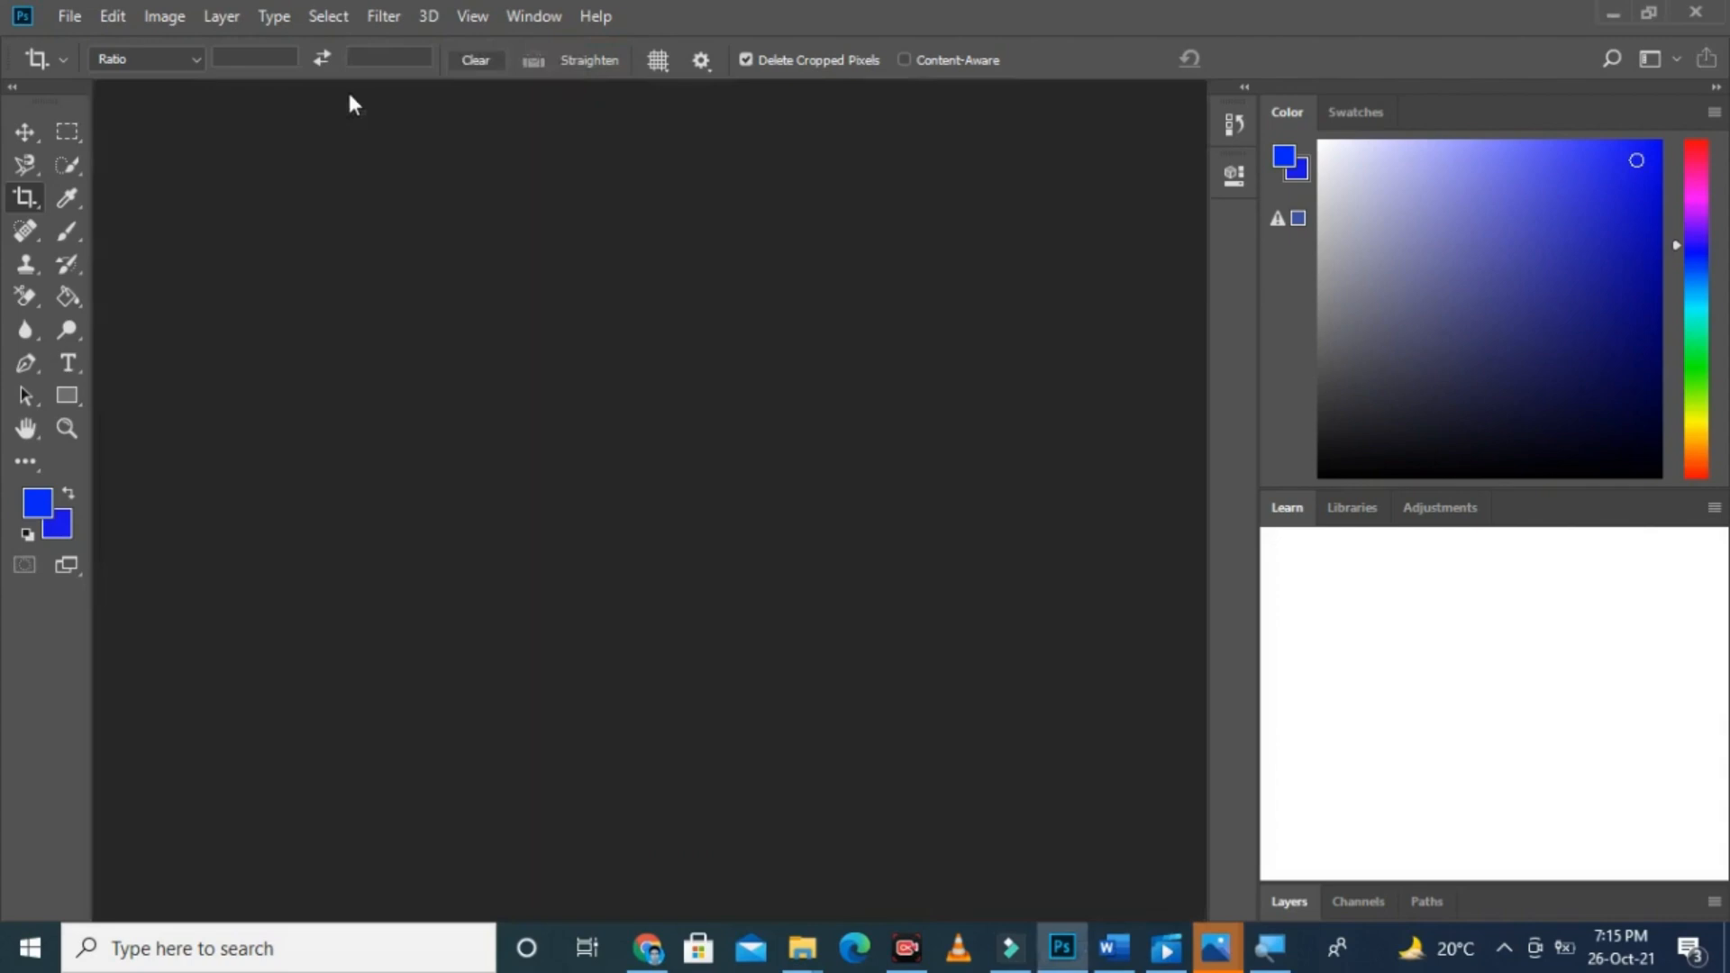
Step: Open the photo crop tool (2) from the images folder
{"action": "left_click", "coordinate": [69, 16]}
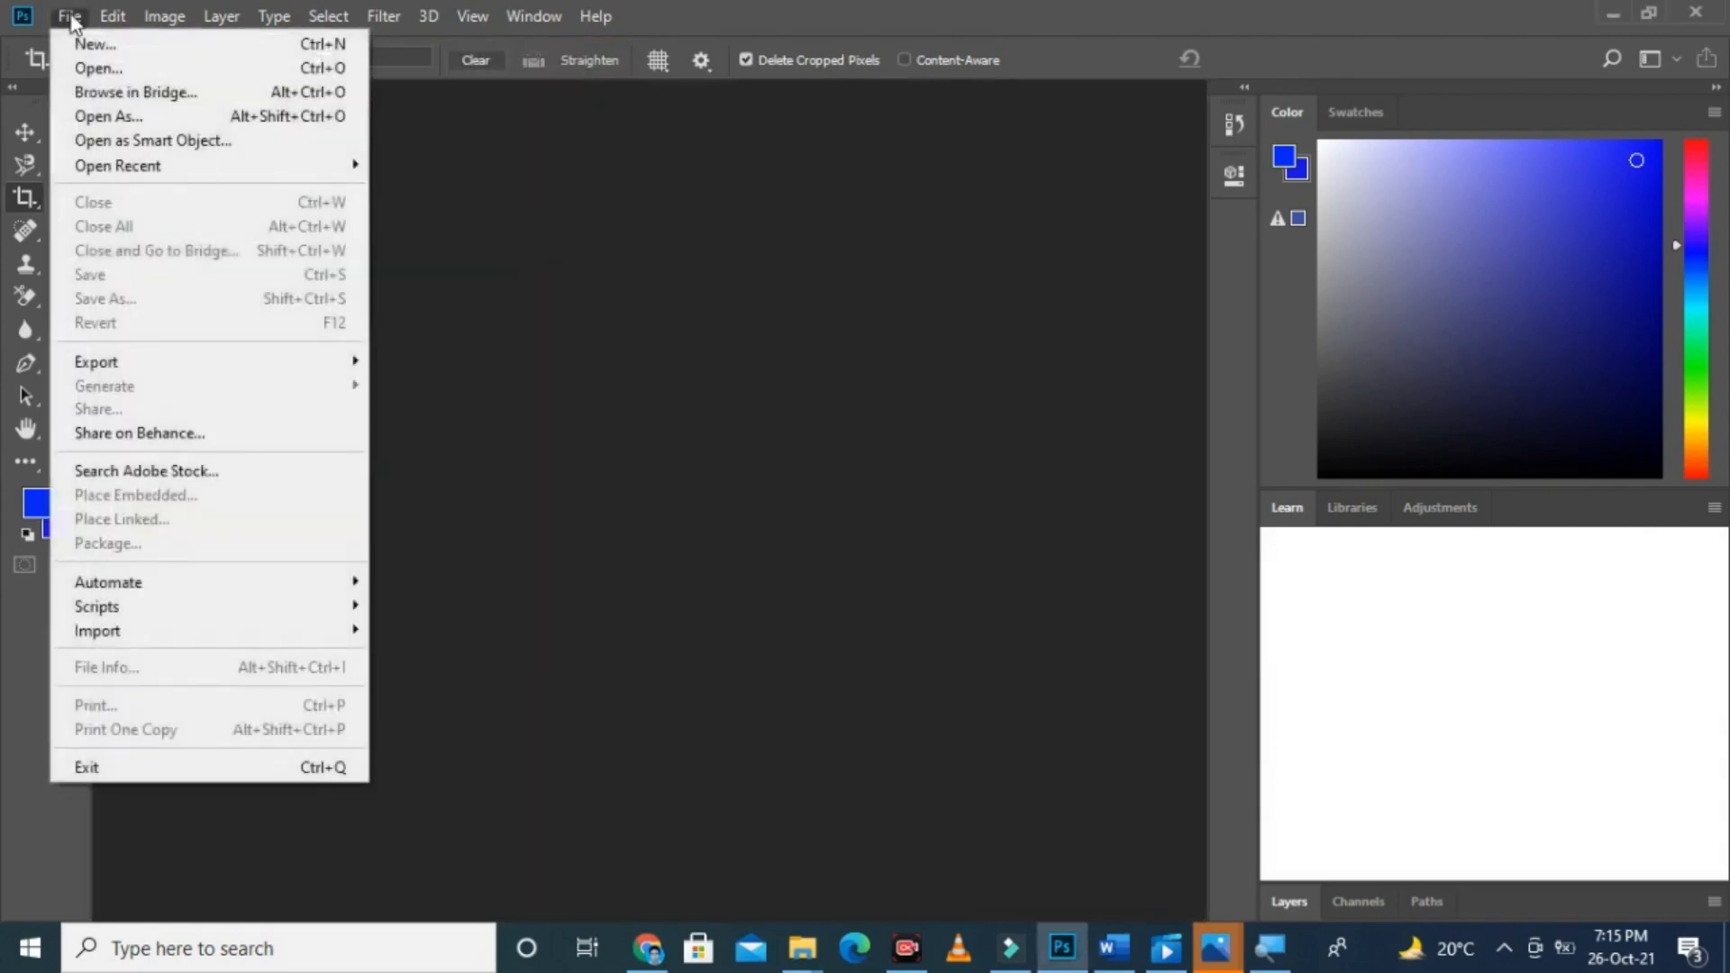
{"action": "left_click", "coordinate": [91, 68]}
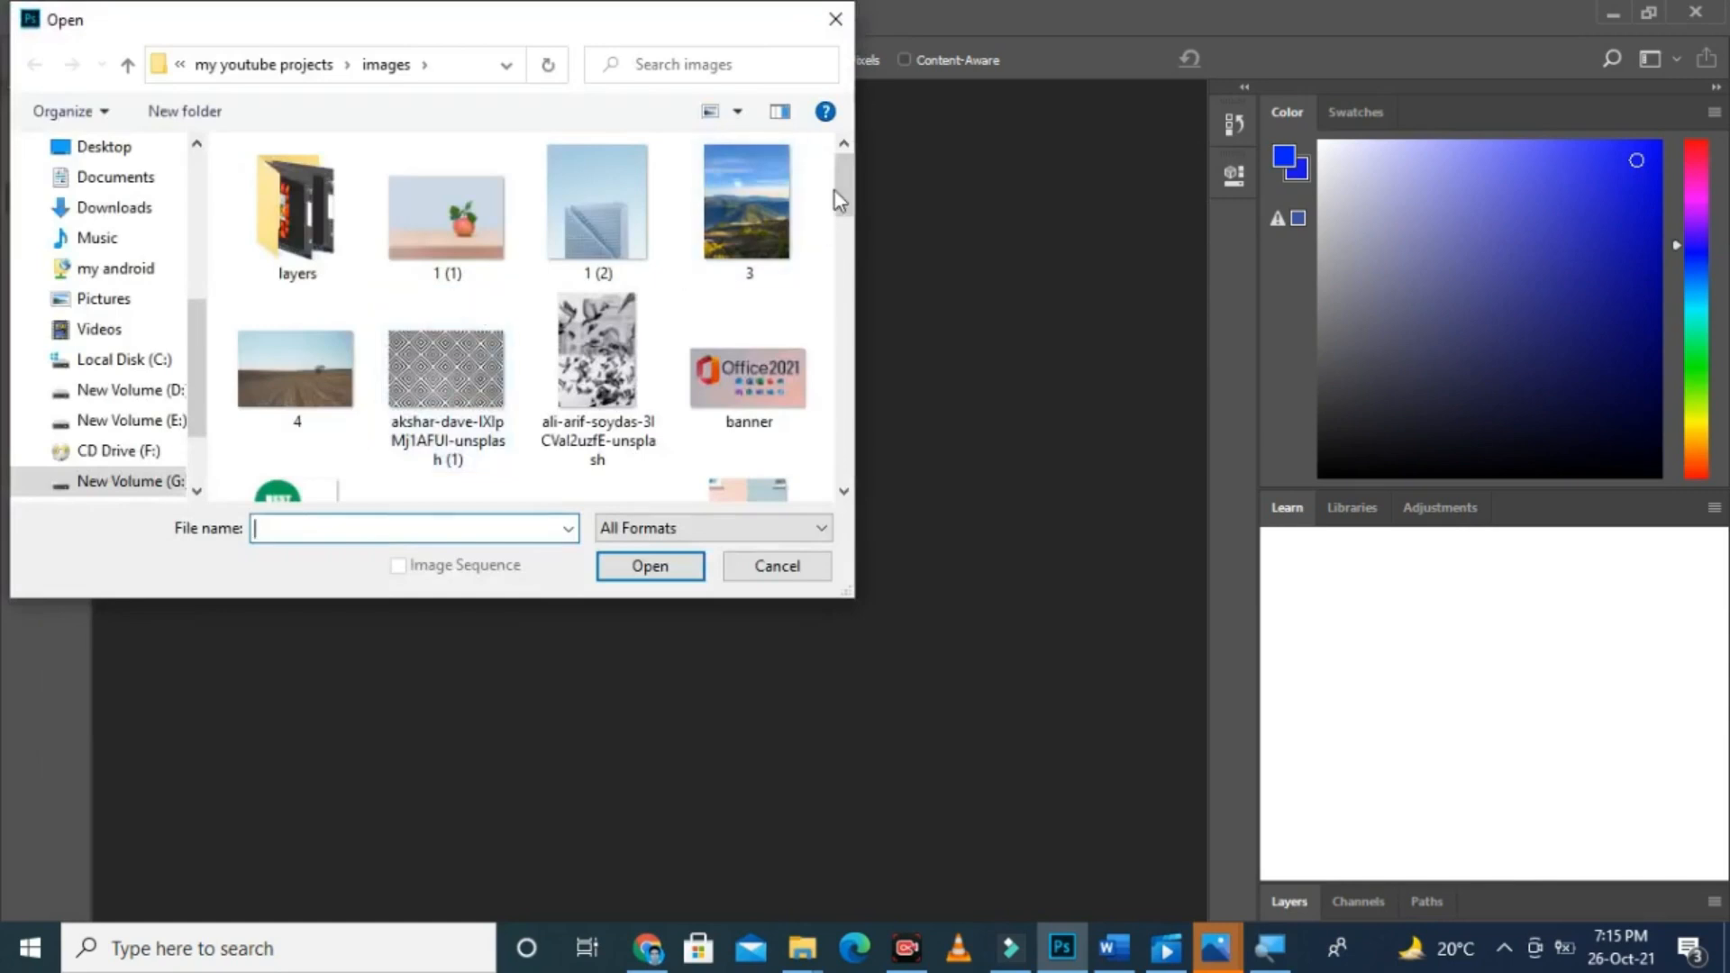
{"action": "left_click_drag", "start_coordinate": [851, 194], "coordinate": [854, 244]}
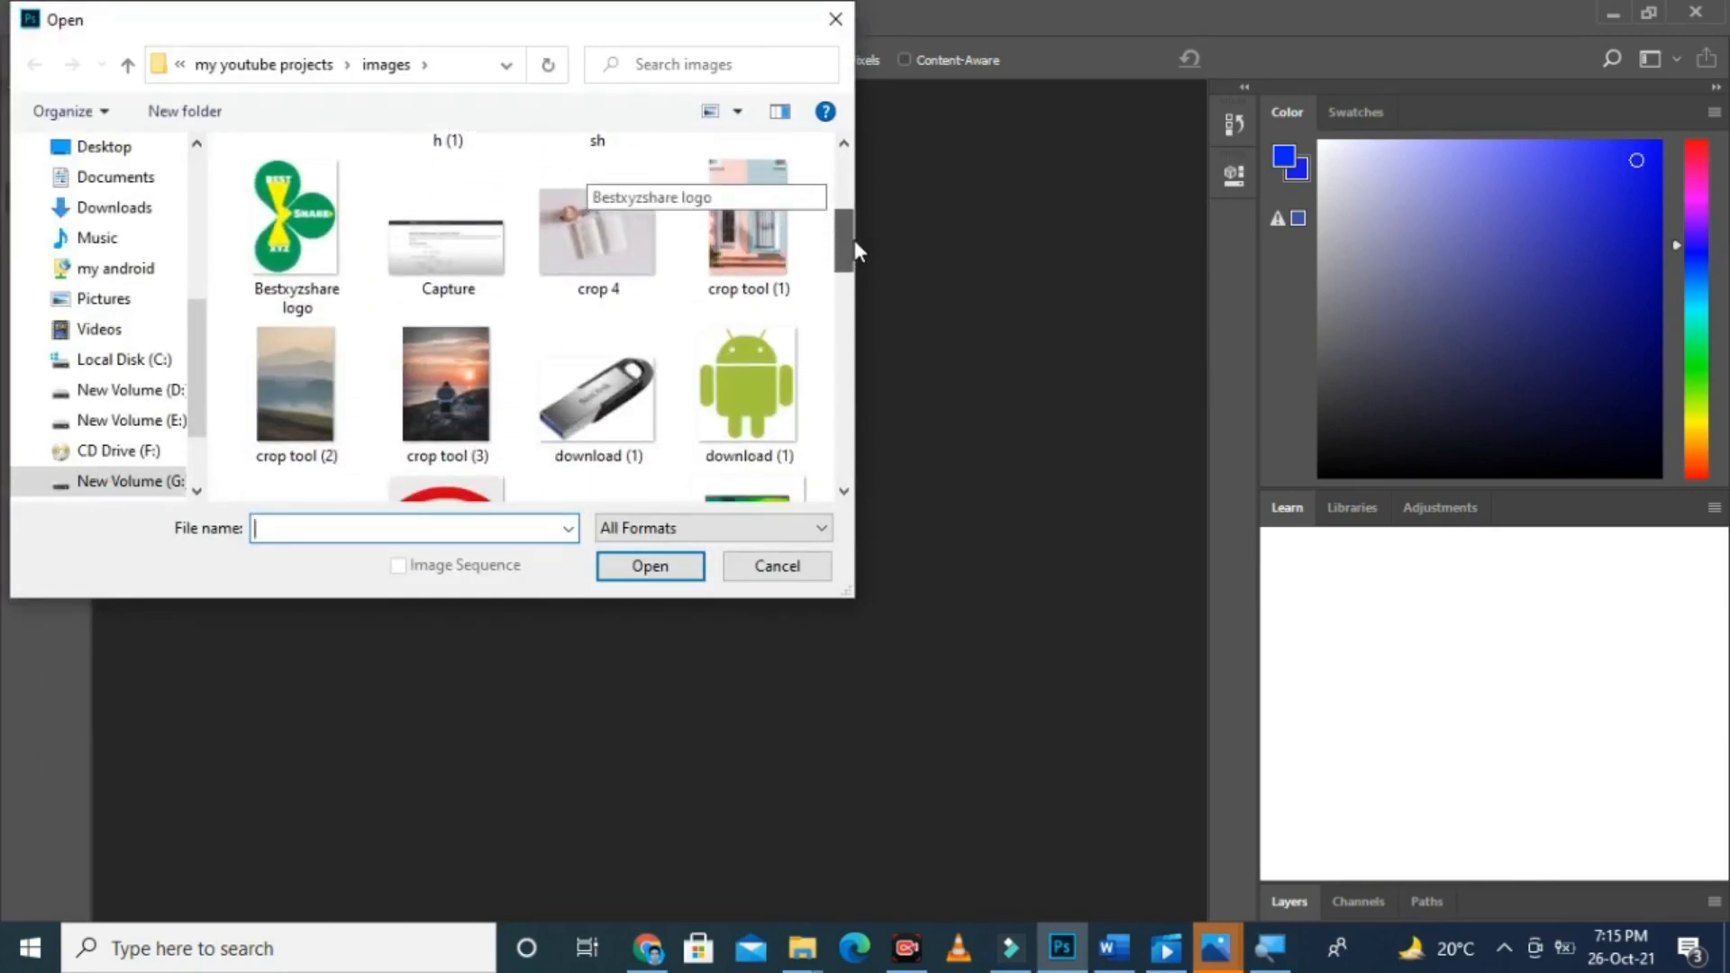
{"action": "double_click", "coordinate": [296, 375]}
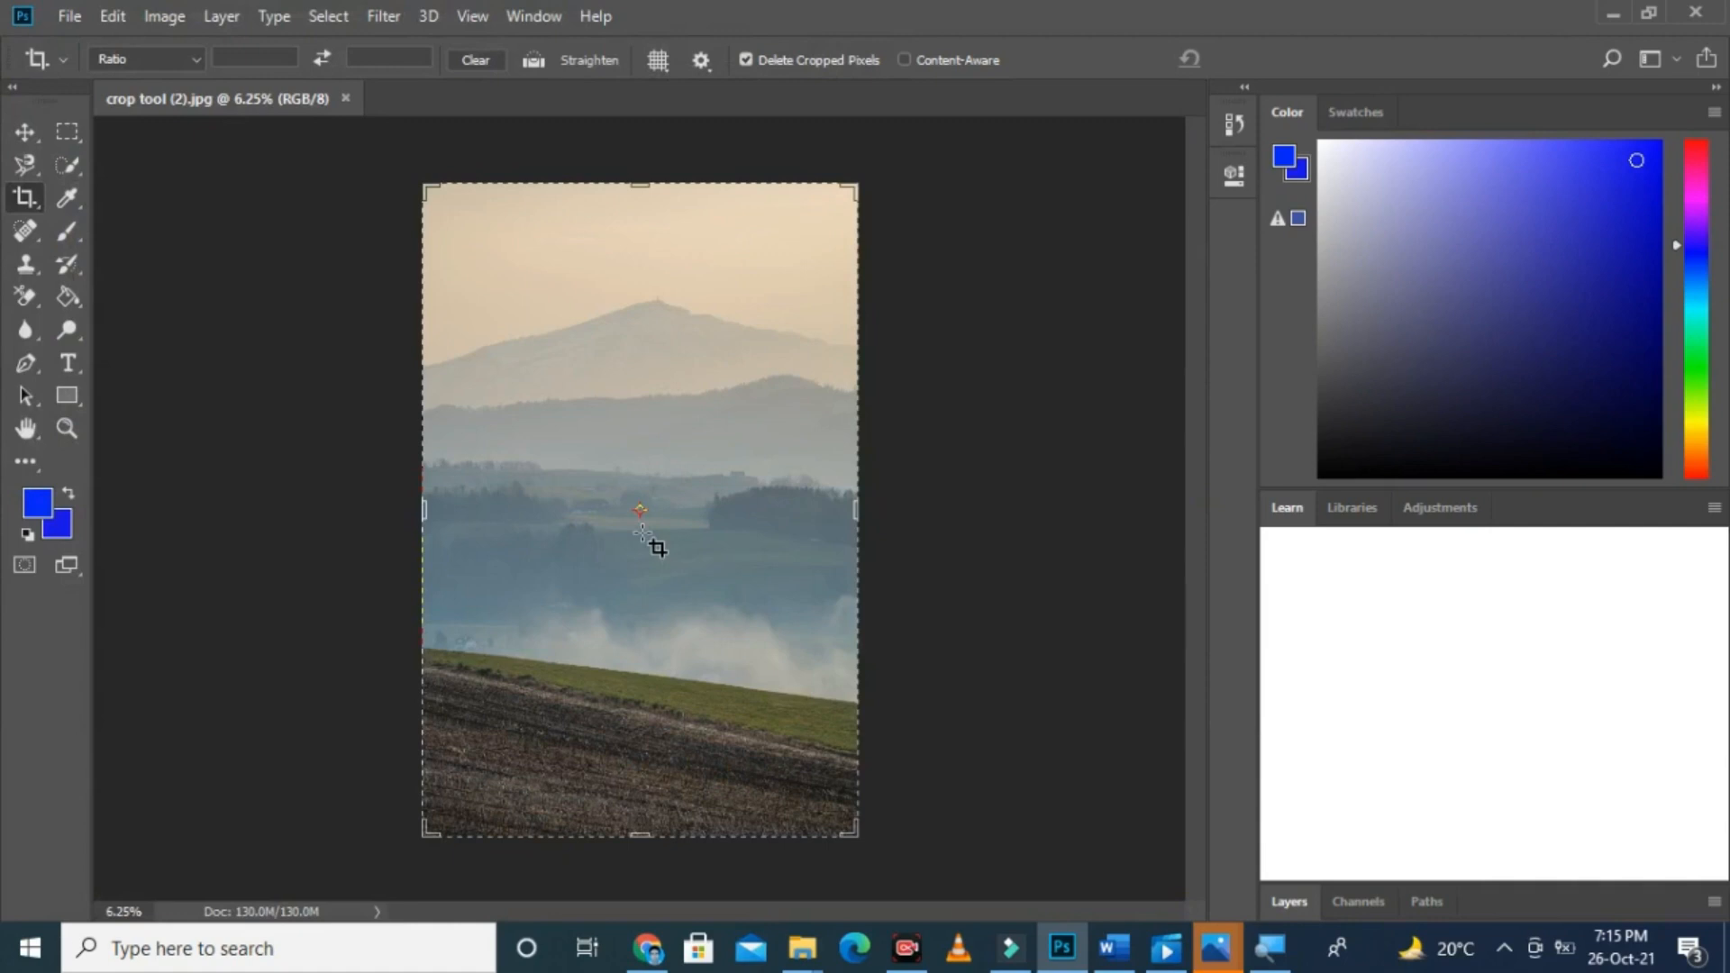
Step: Straighten the landscape photo along the sloping edge of the green field and apply the crop
{"action": "key", "text": "ctrl+plus"}
{"action": "key", "text": "ctrl+plus"}
{"action": "key", "text": "ctrl+minus"}
{"action": "key", "text": "ctrl+minus"}
{"action": "key", "text": "ctrl+plus"}
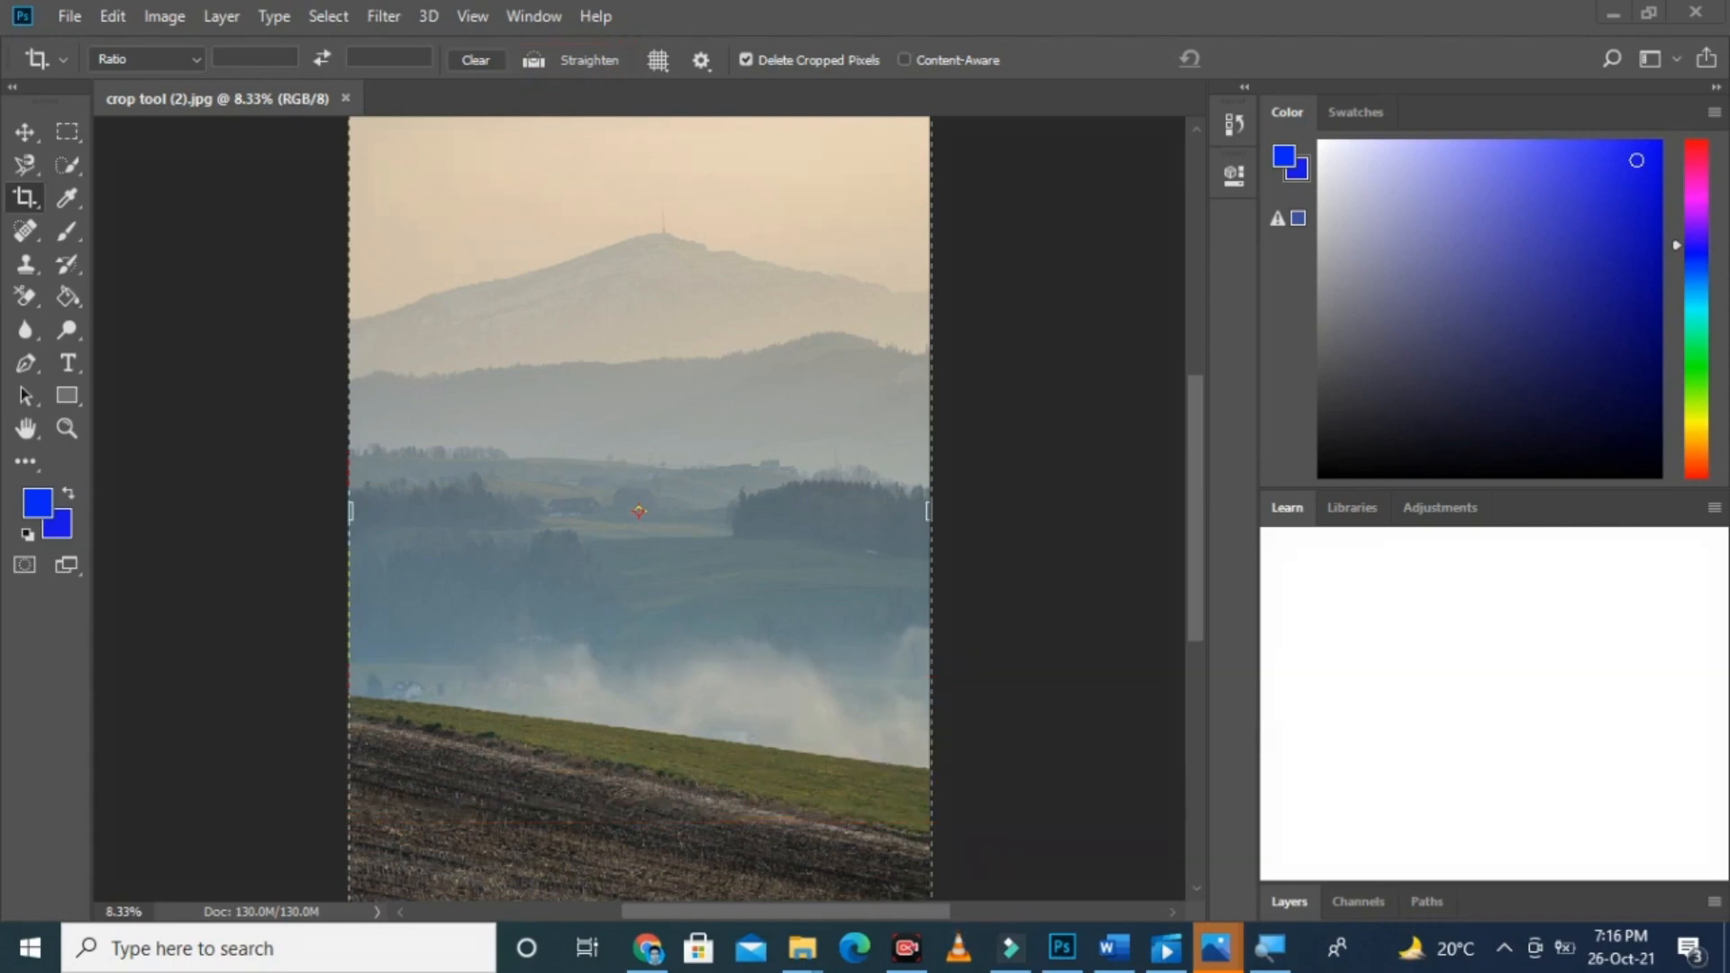
{"action": "left_click", "coordinate": [533, 61]}
{"action": "mouse_move", "coordinate": [349, 694]}
{"action": "left_mouse_down"}
{"action": "mouse_move", "coordinate": [702, 770]}
{"action": "mouse_move", "coordinate": [932, 771]}
{"action": "left_mouse_up"}
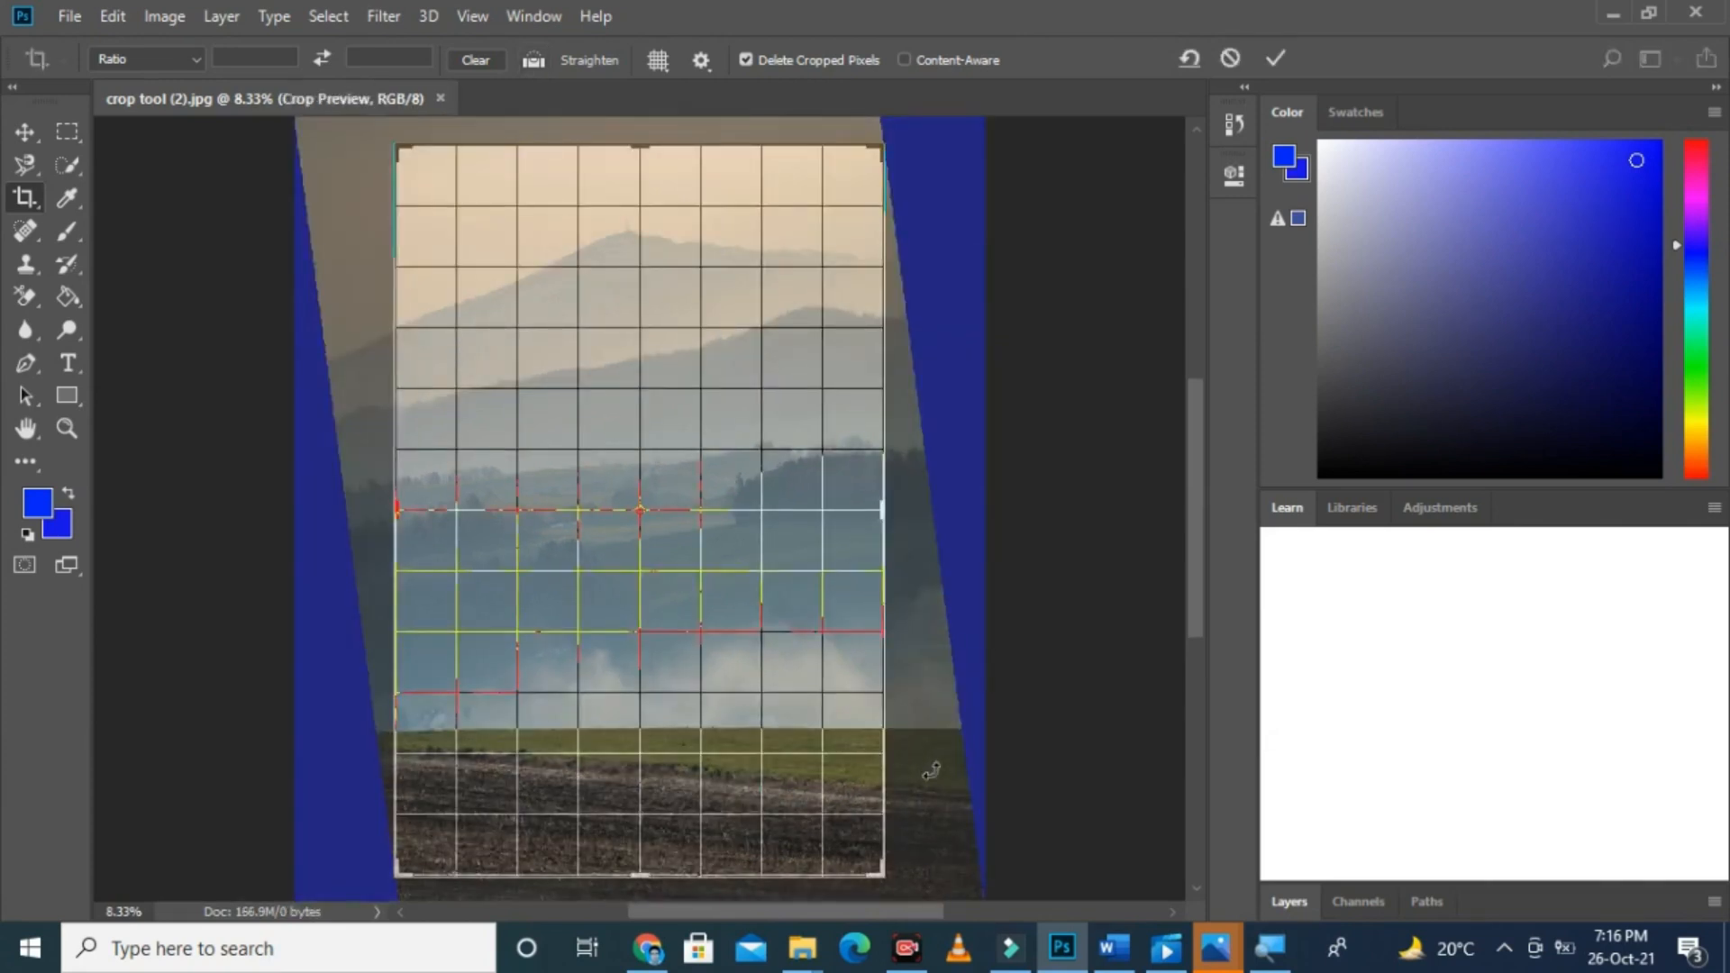
{"action": "key", "text": "Return"}
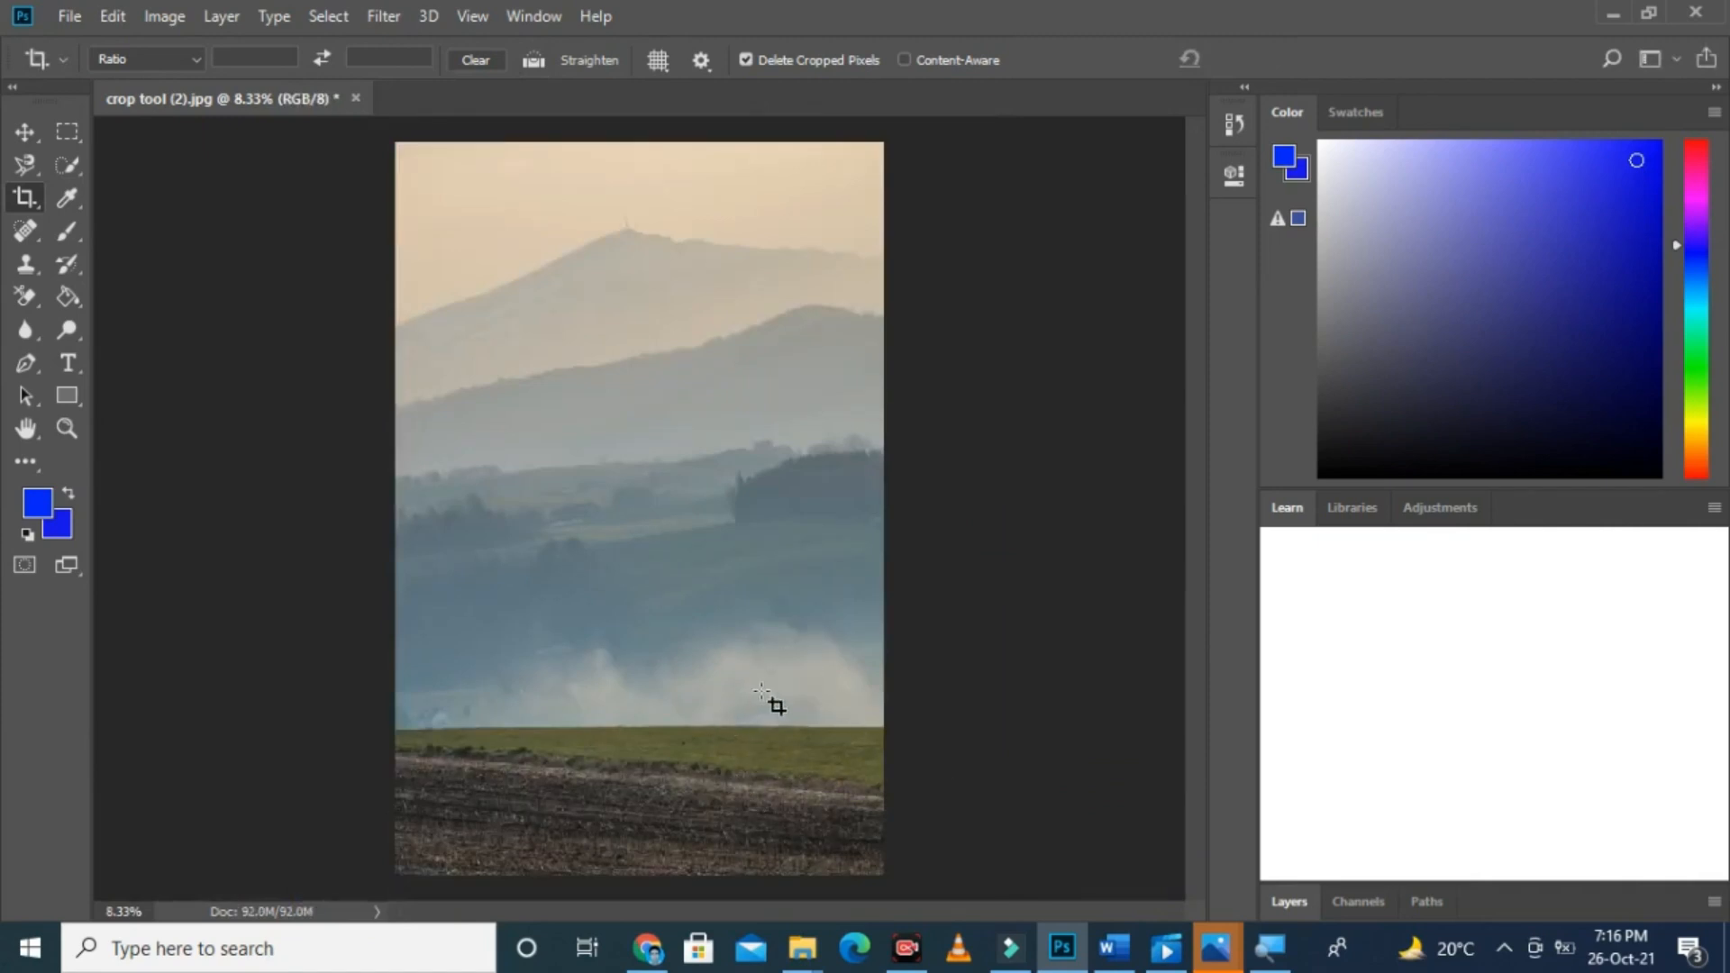
Step: Undo and redo the straightening repeatedly to compare the landscape photo before and after
{"action": "key", "text": "ctrl"}
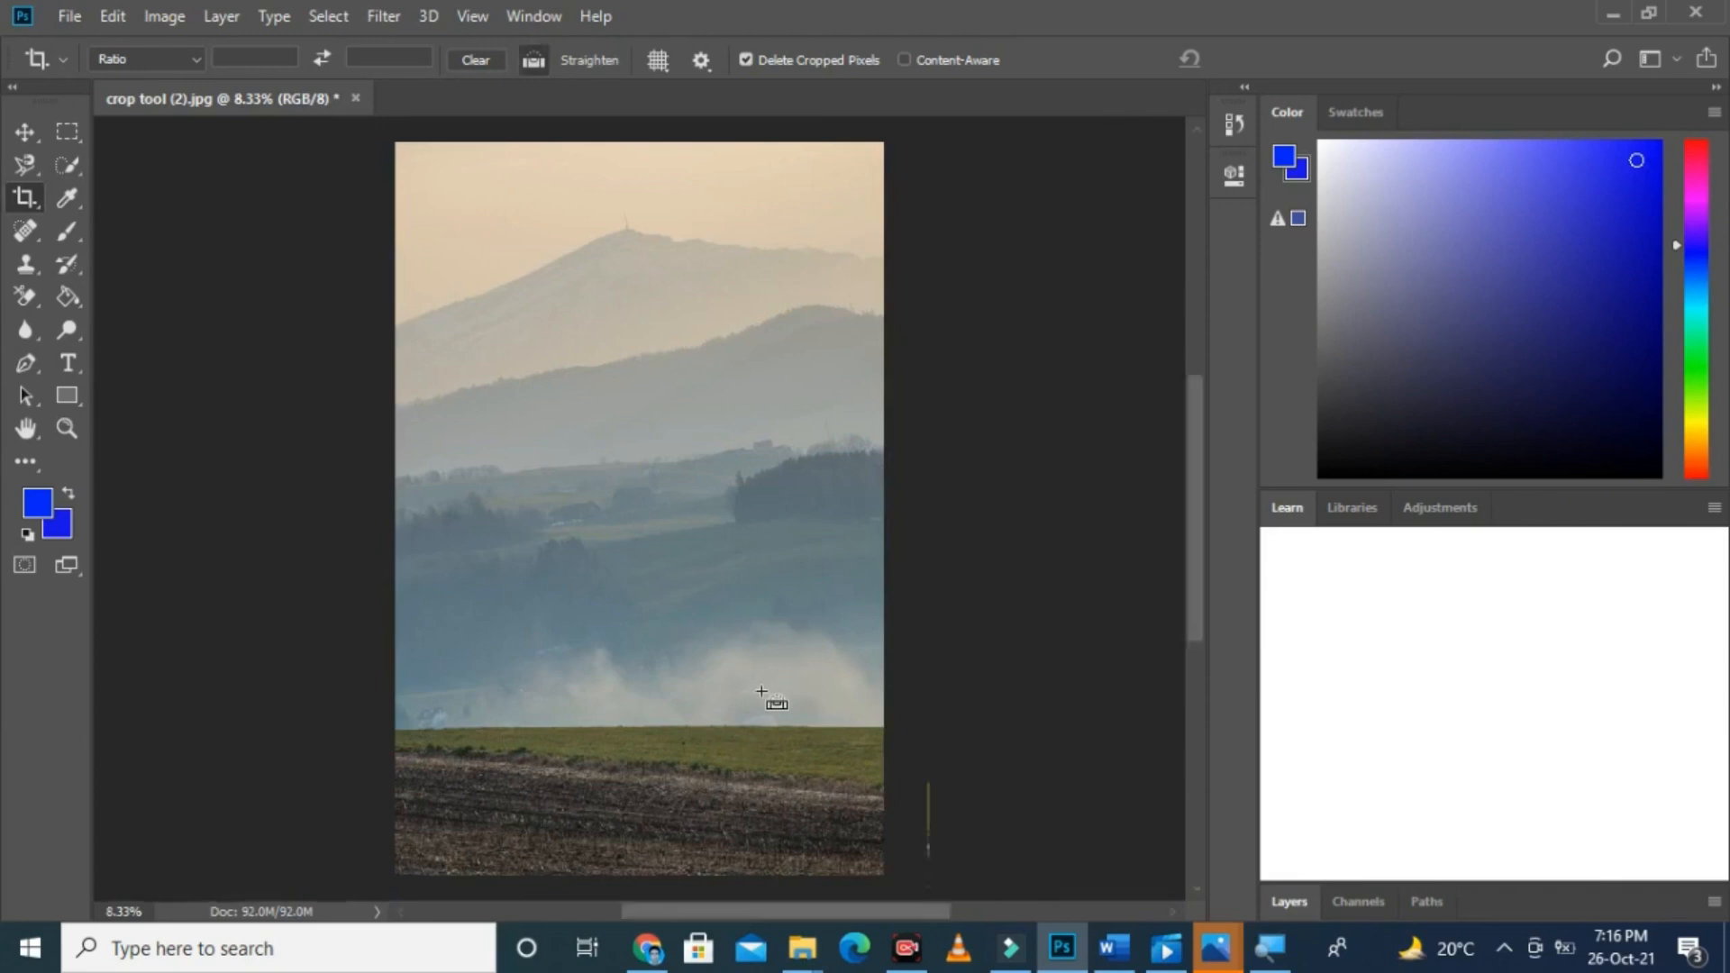
{"action": "key", "text": "ctrl+z"}
{"action": "key", "text": "ctrl+z"}
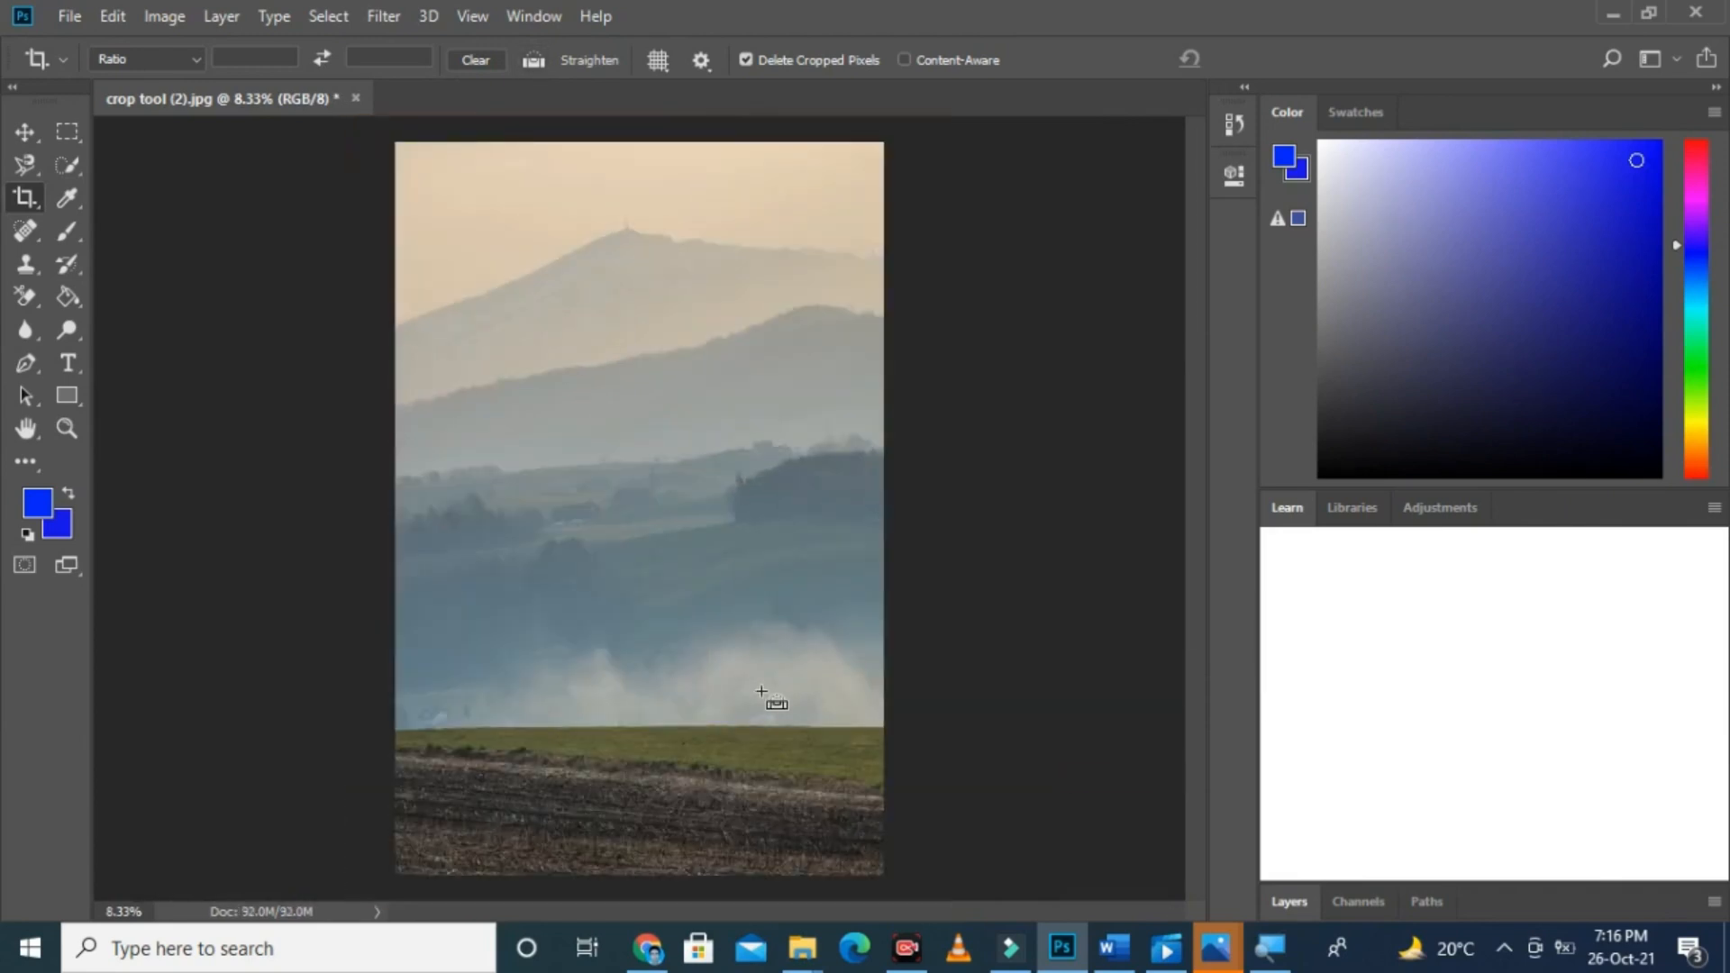
{"action": "key", "text": "ctrl+z"}
{"action": "key", "text": "ctrl+z"}
{"action": "key", "text": "ctrl+z"}
{"action": "key", "text": "ctrl+z"}
Step: Close the straightened landscape photo without saving and open the photo crop tool (3)
{"action": "left_click", "coordinate": [356, 98]}
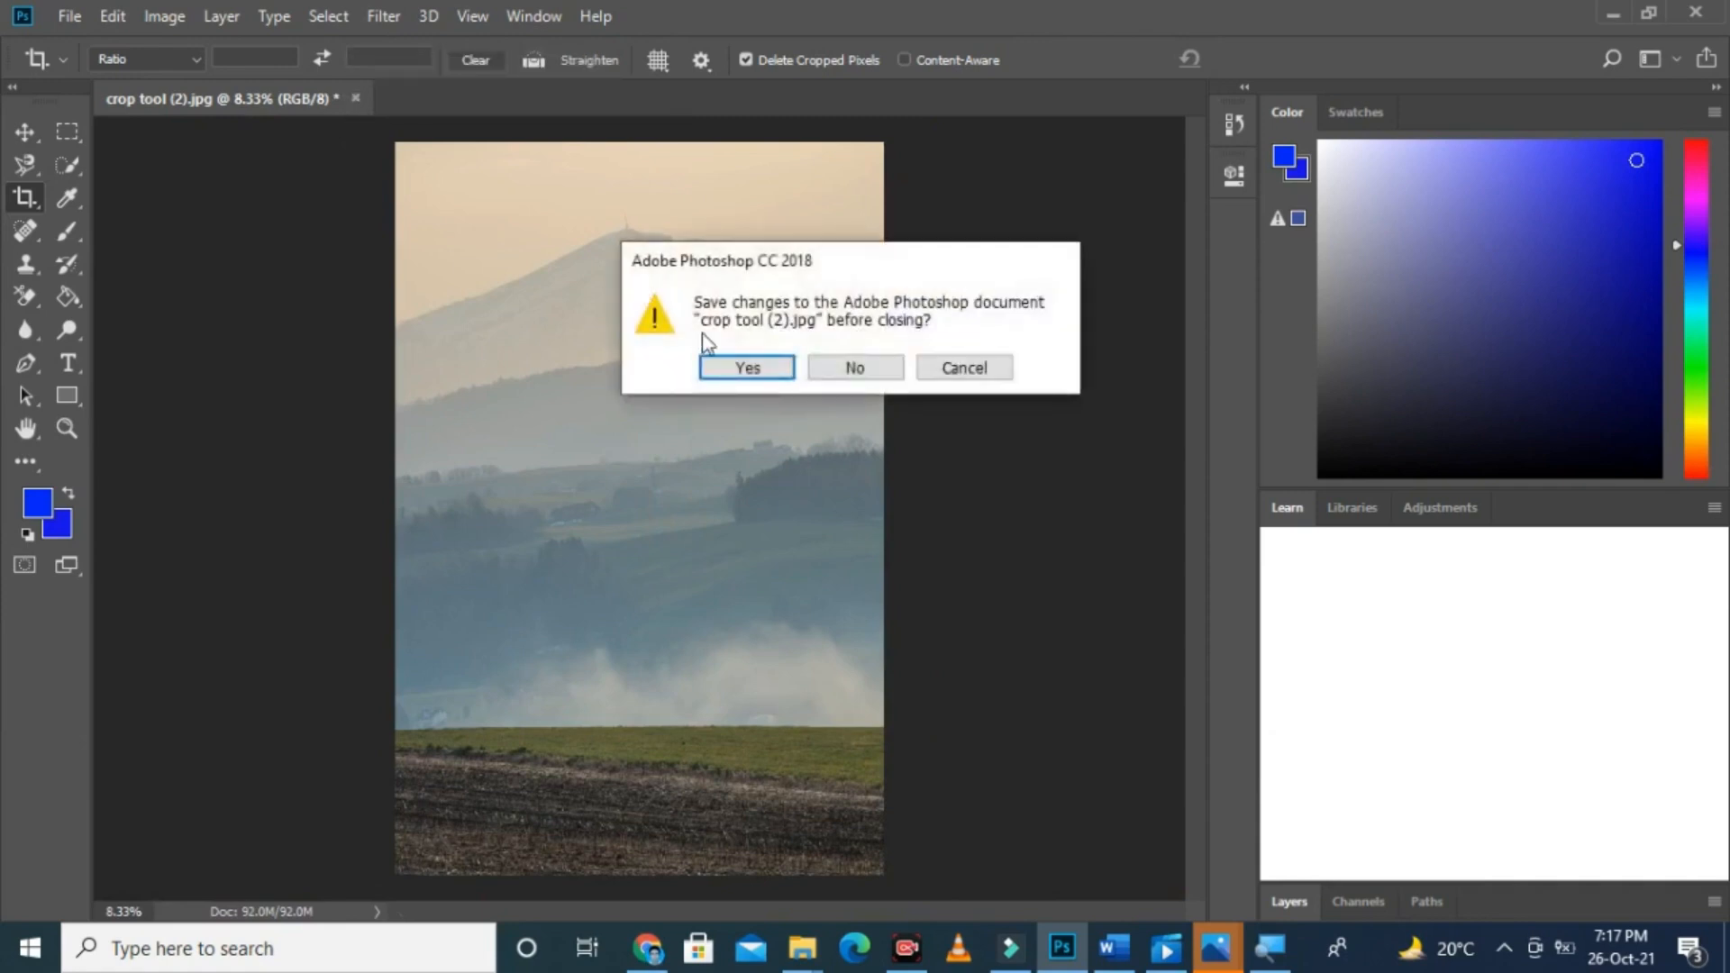
{"action": "left_click", "coordinate": [857, 370]}
{"action": "left_click", "coordinate": [71, 15]}
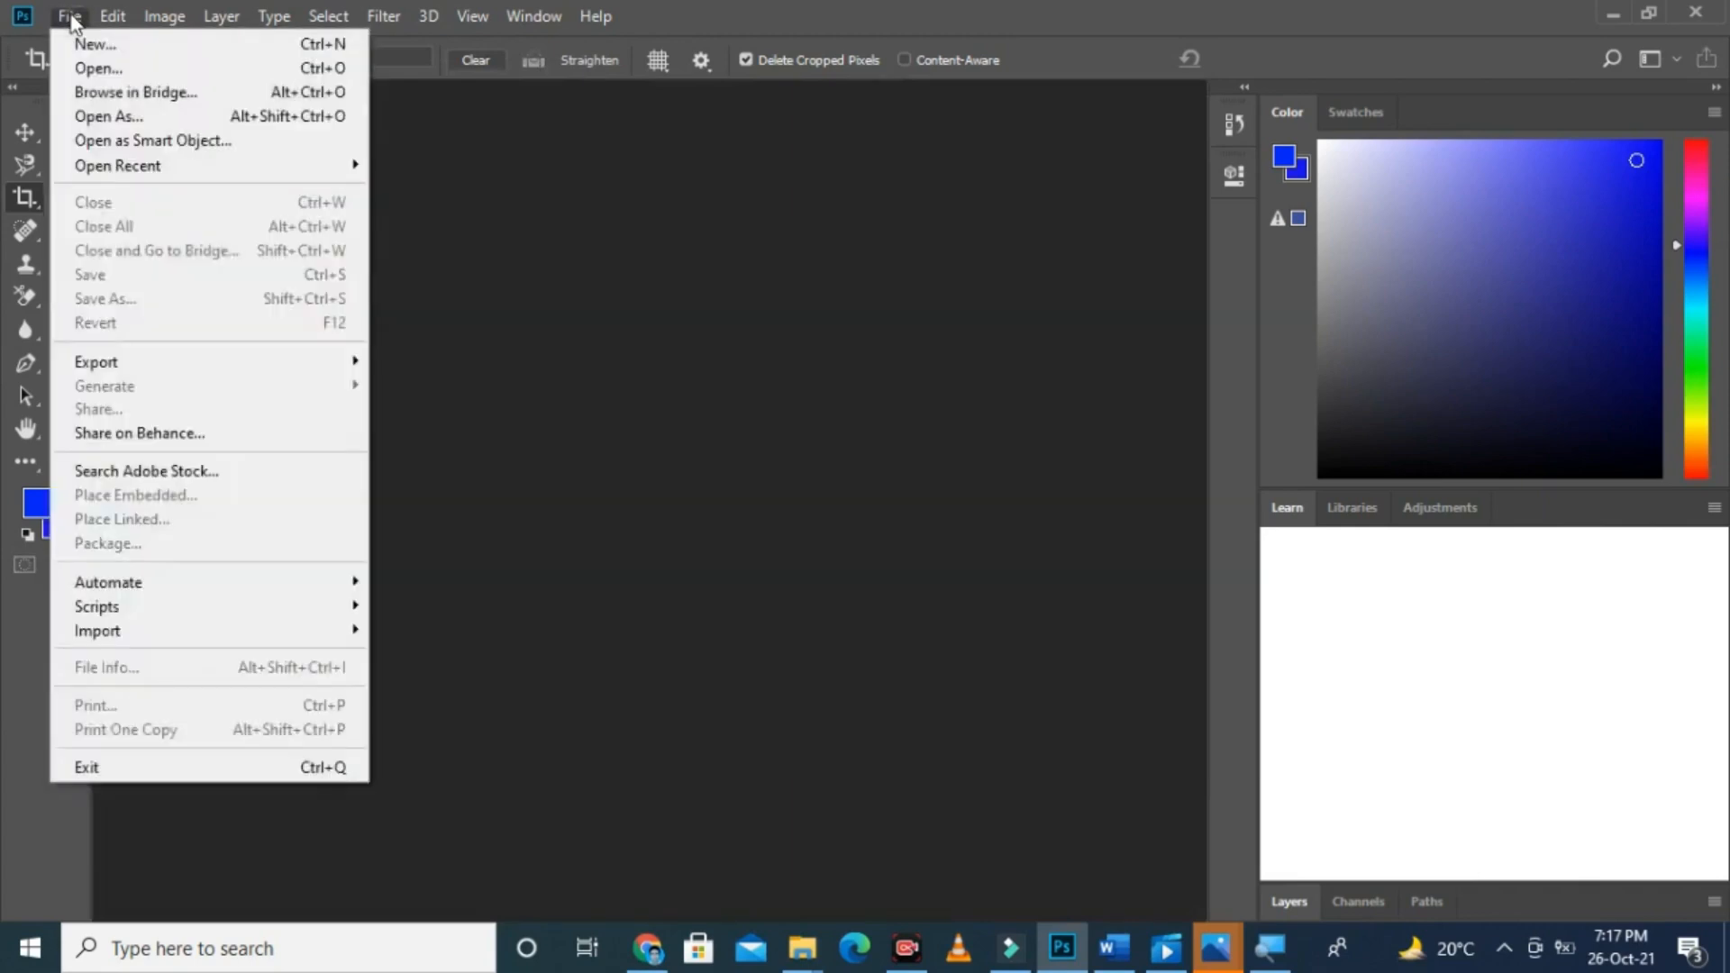
{"action": "left_click", "coordinate": [90, 67]}
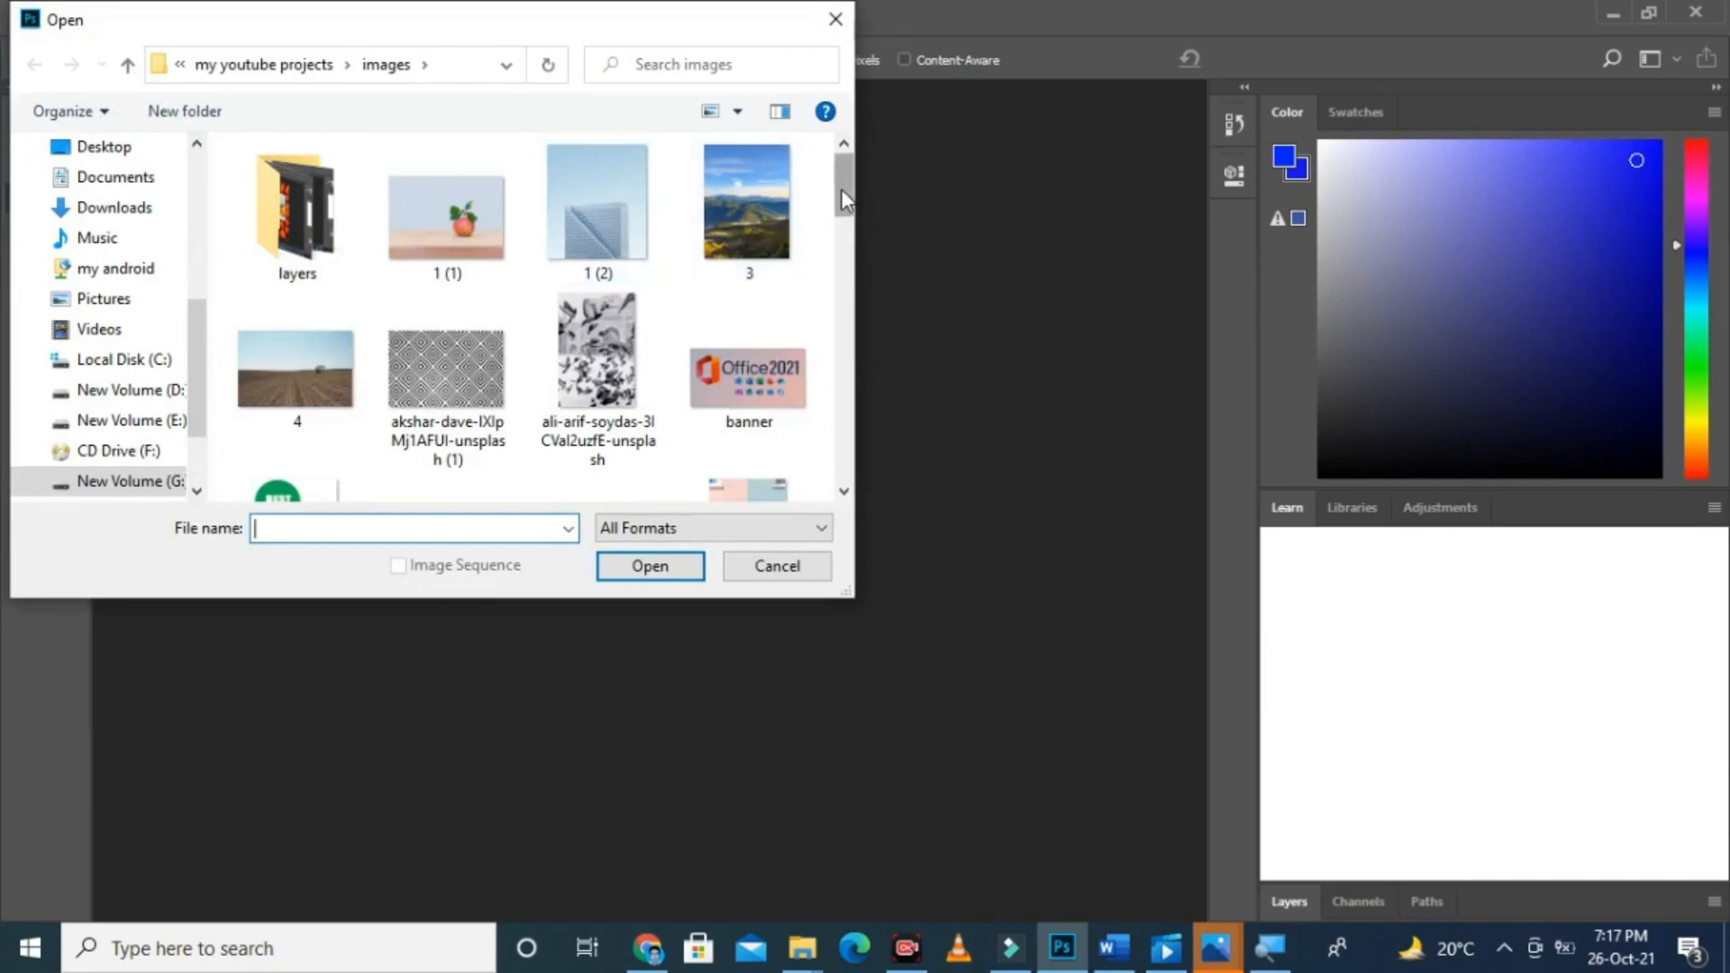
{"action": "left_click_drag", "start_coordinate": [842, 189], "coordinate": [853, 267]}
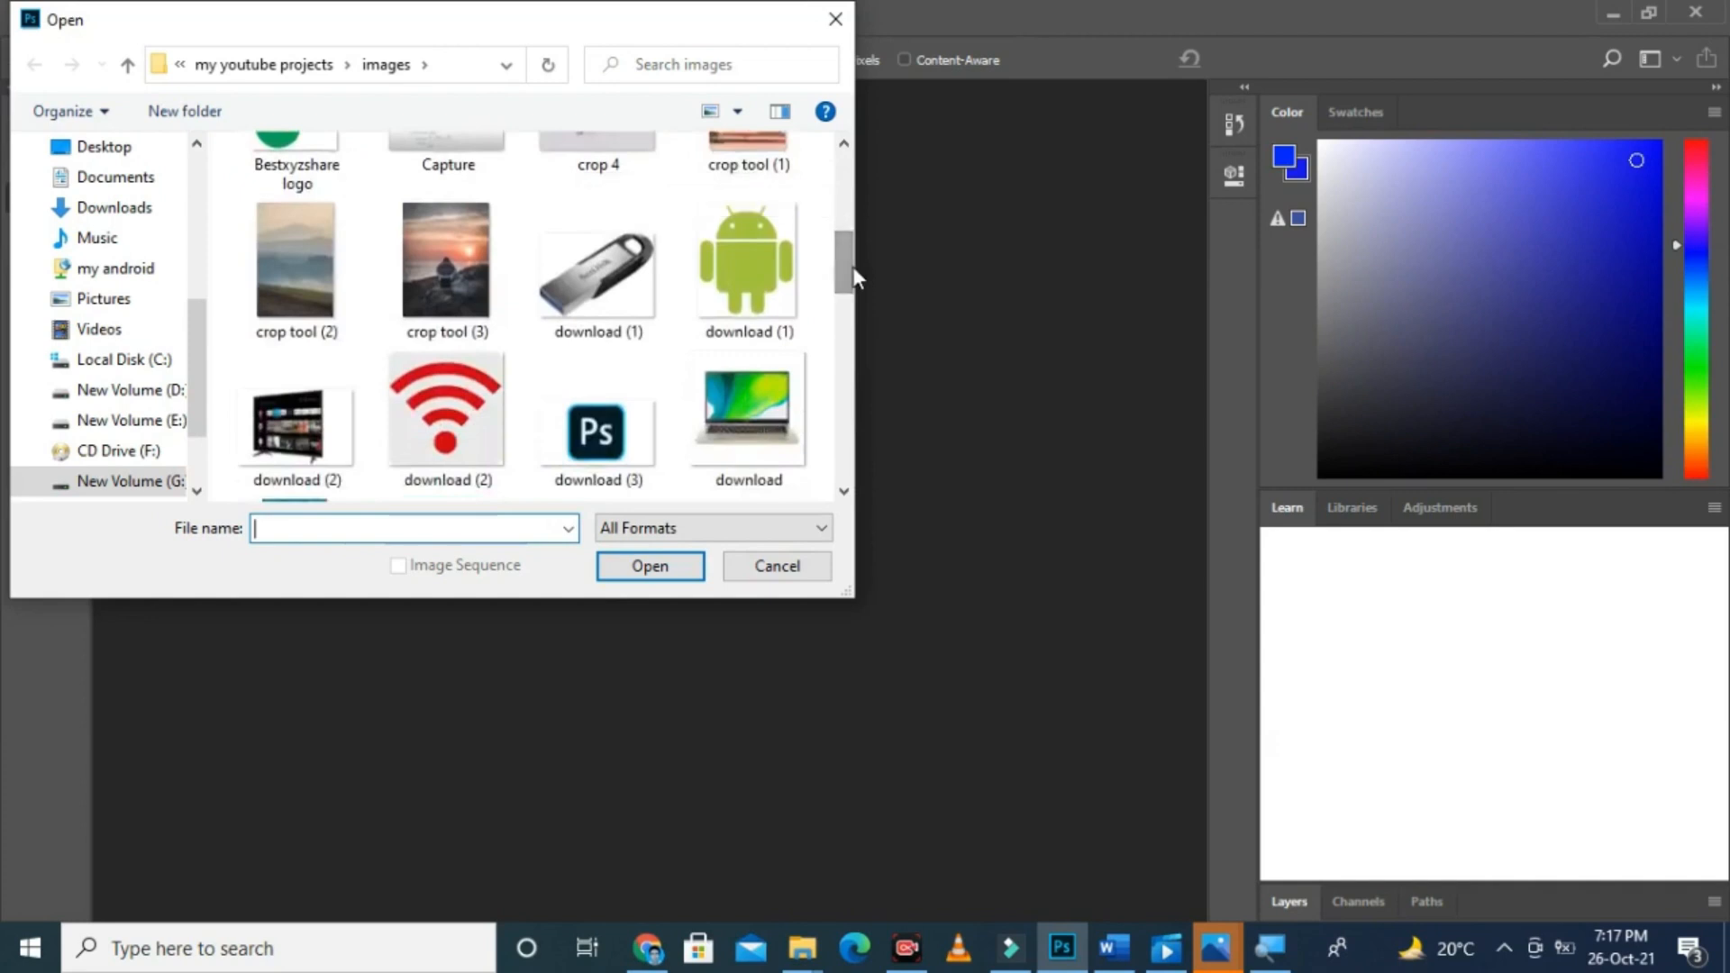
{"action": "double_click", "coordinate": [474, 255]}
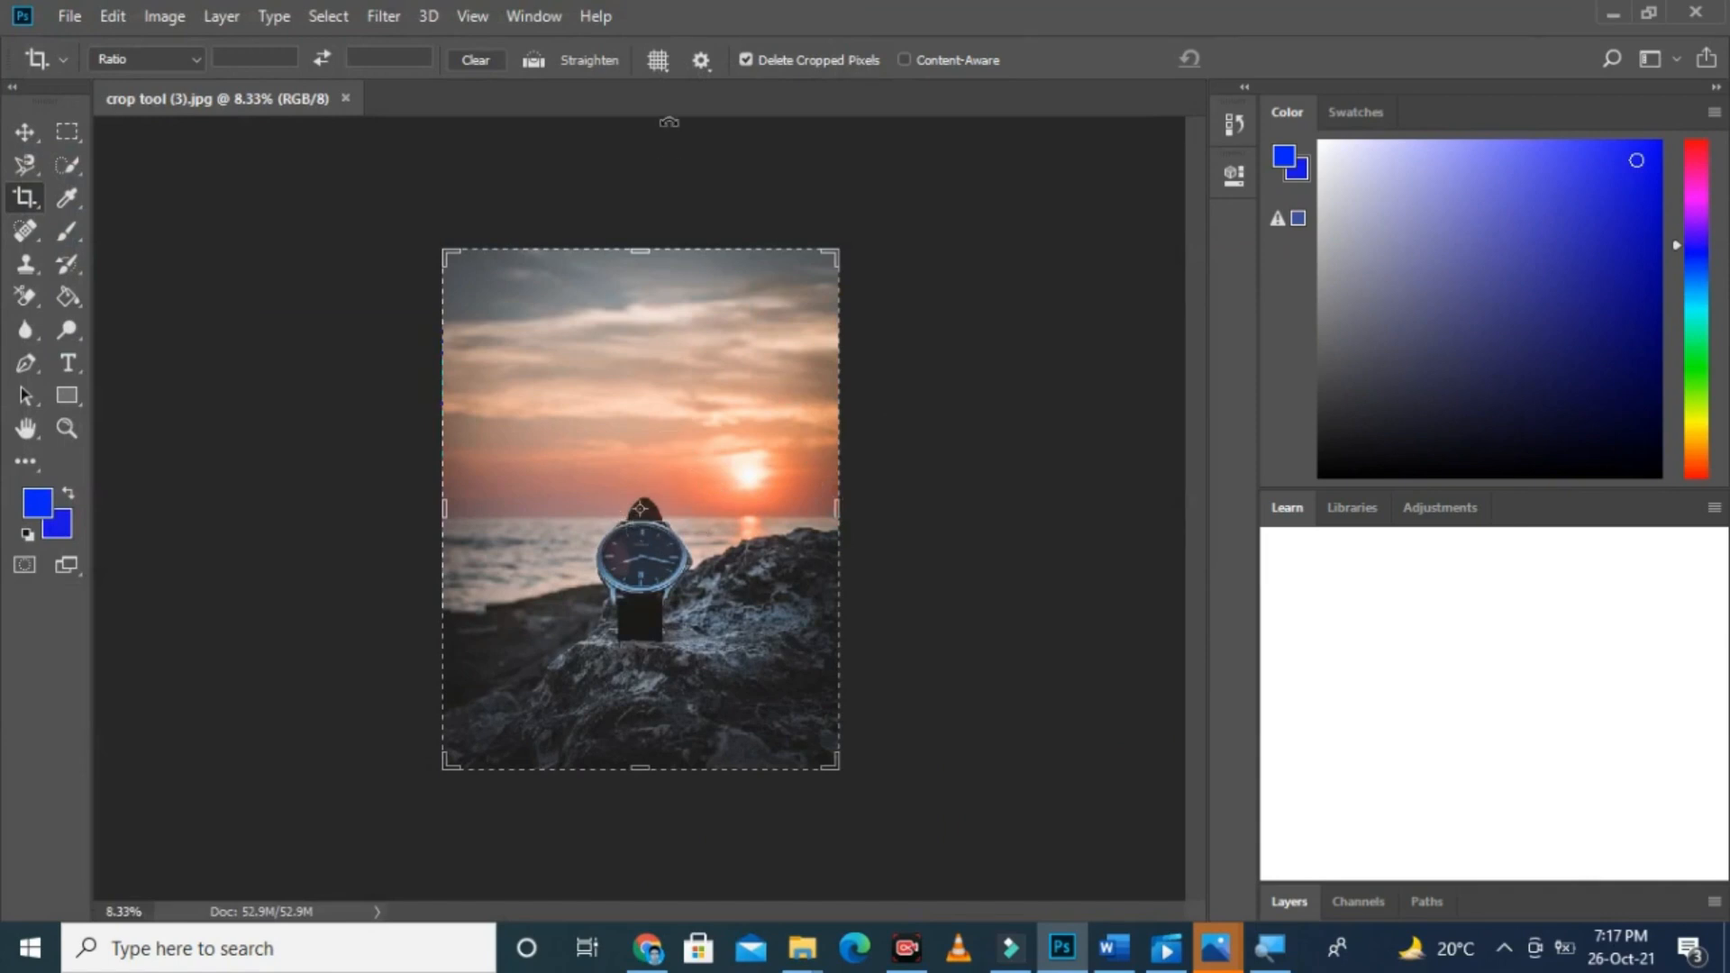
Step: Set the crop overlay to Rule of Thirds
{"action": "left_click", "coordinate": [657, 59]}
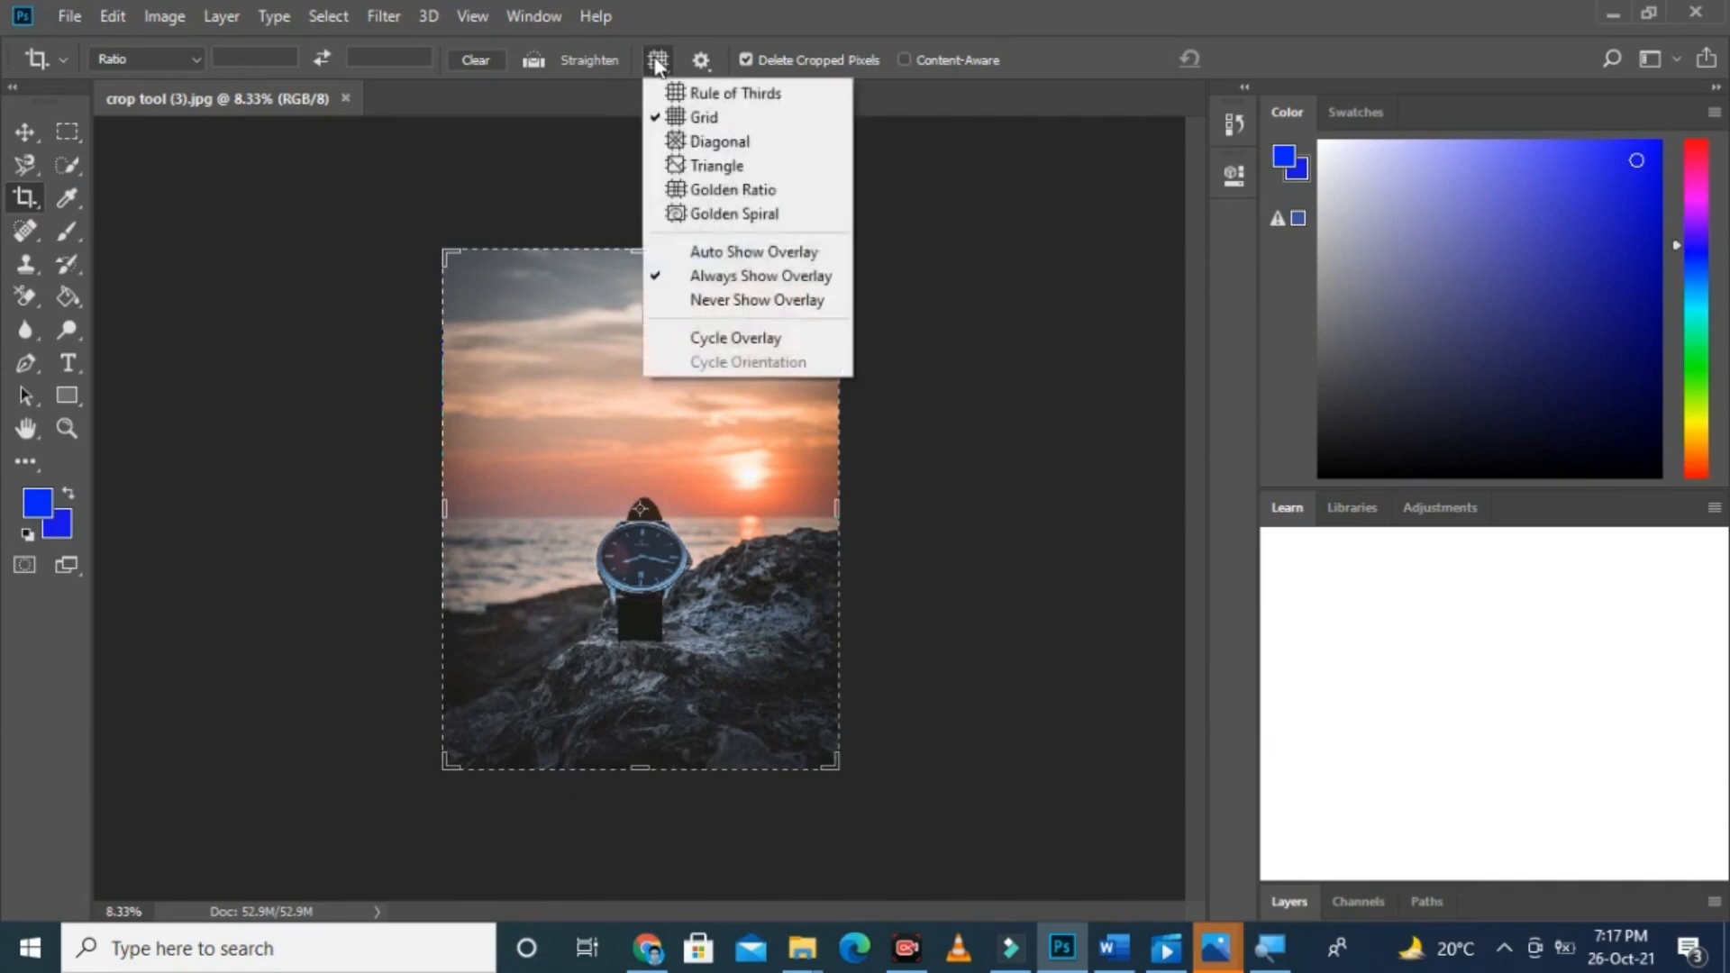
{"action": "left_click", "coordinate": [700, 94]}
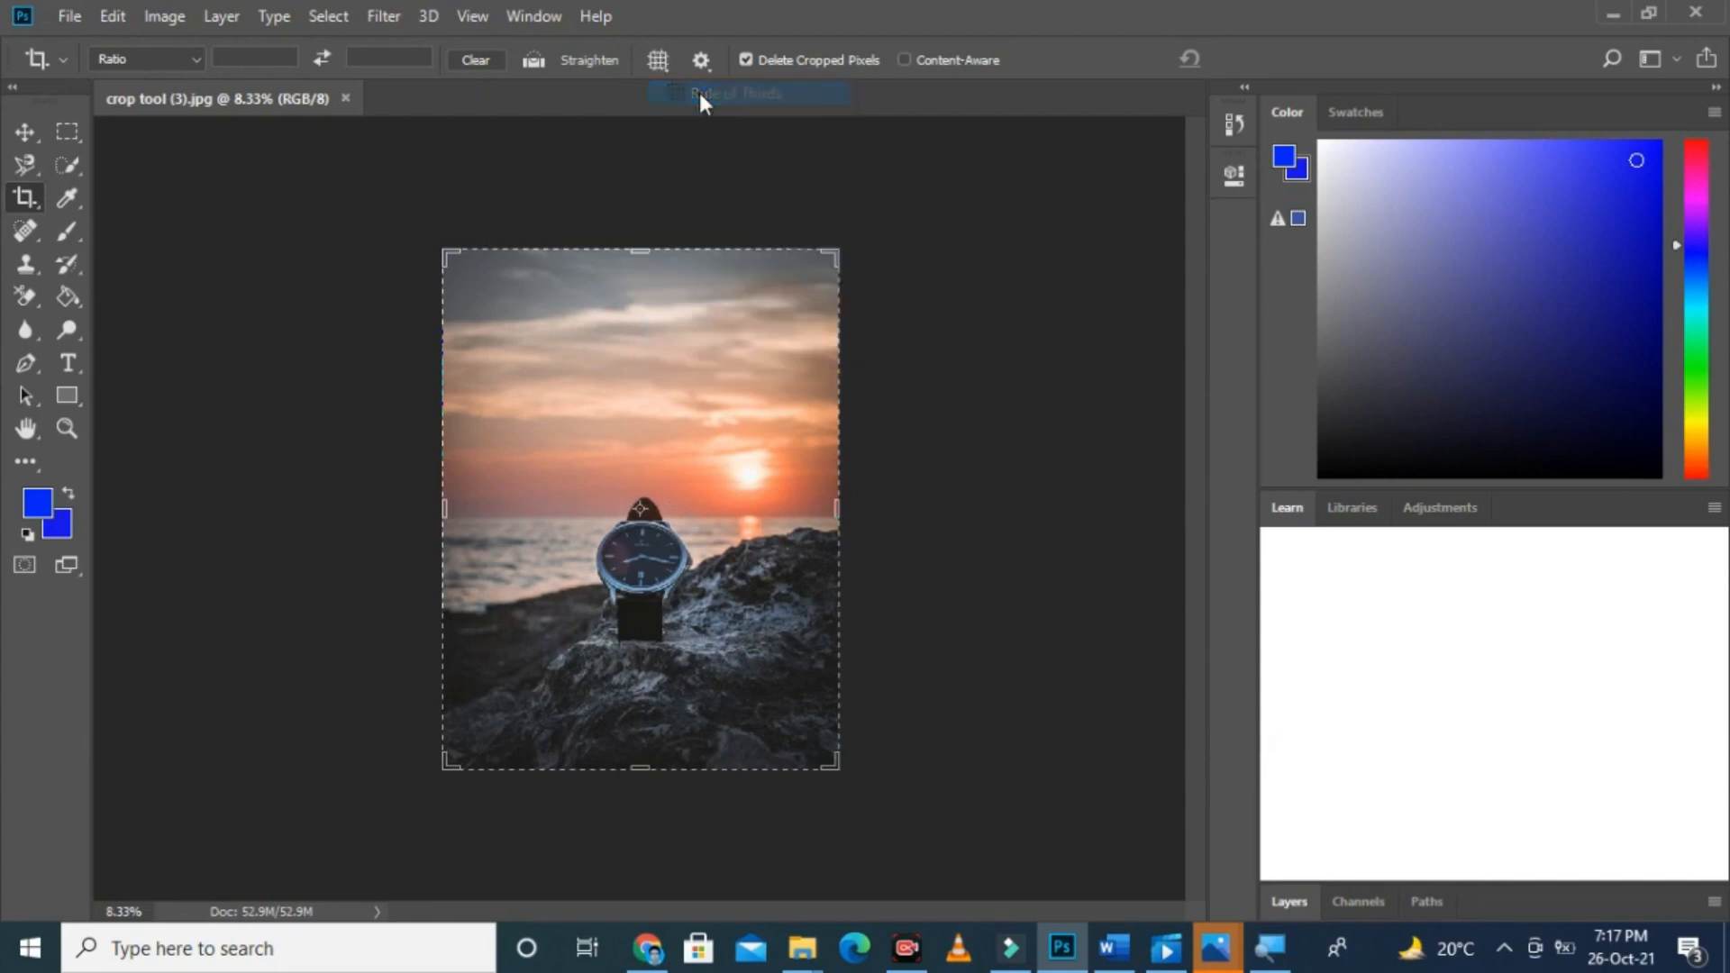
{"action": "left_click", "coordinate": [660, 59]}
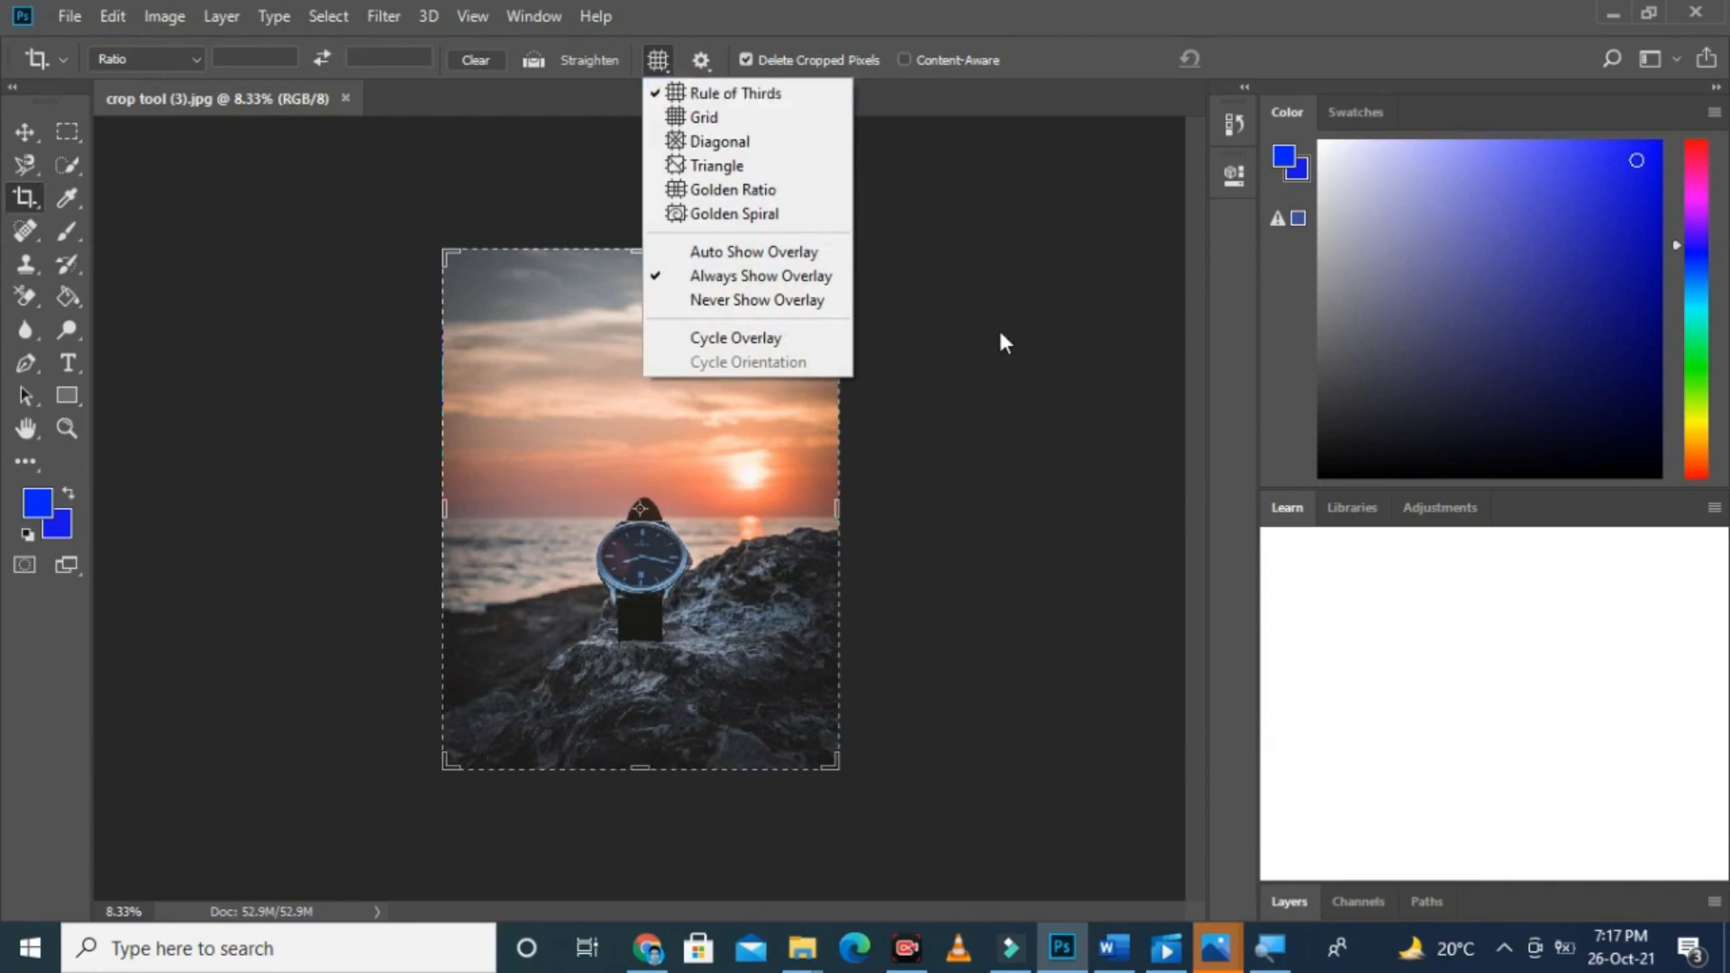
{"action": "key", "text": "Escape"}
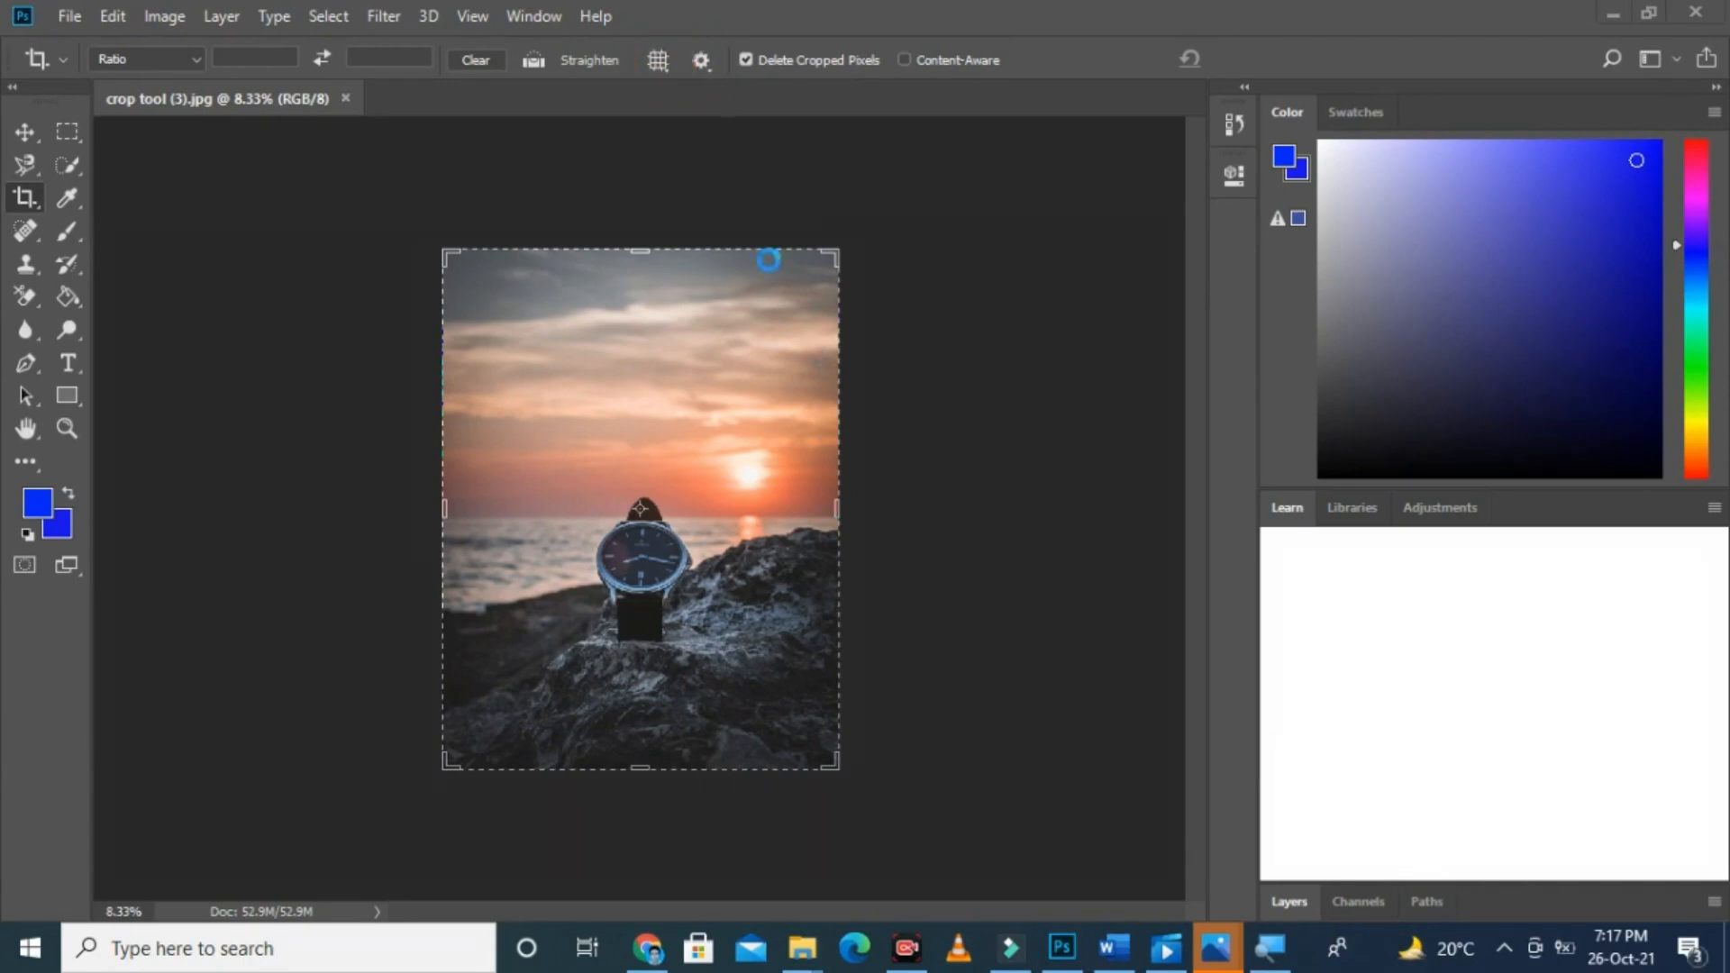
{"action": "left_click", "coordinate": [668, 64]}
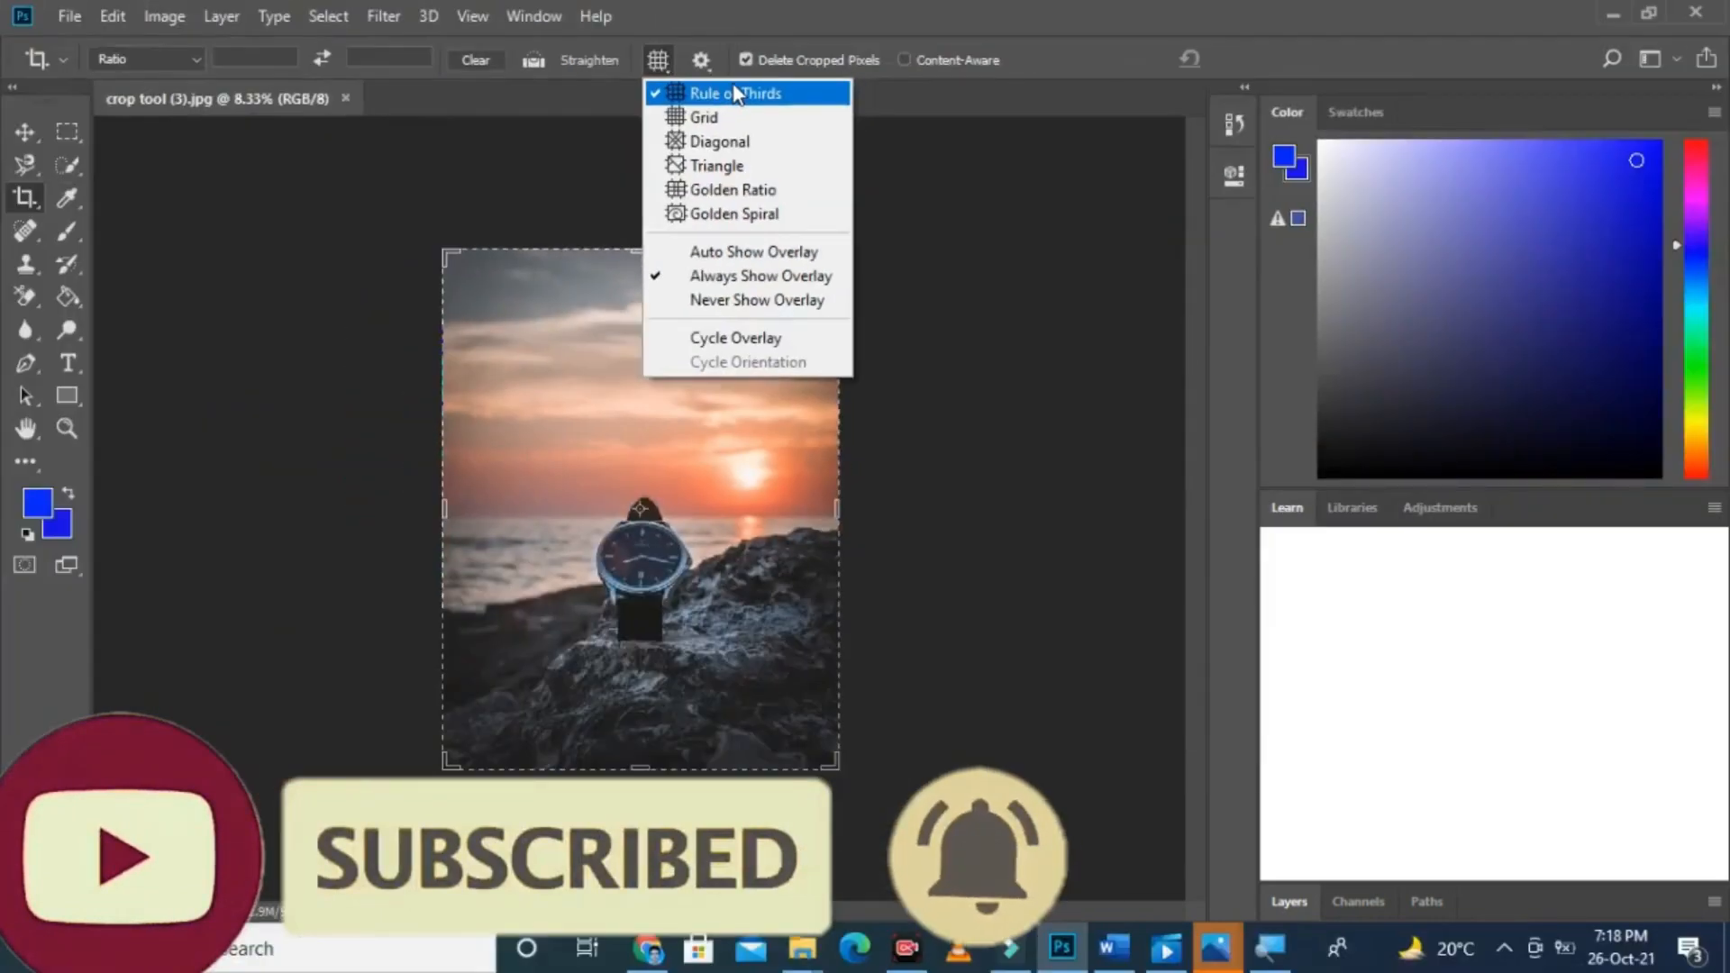
{"action": "left_click", "coordinate": [711, 92]}
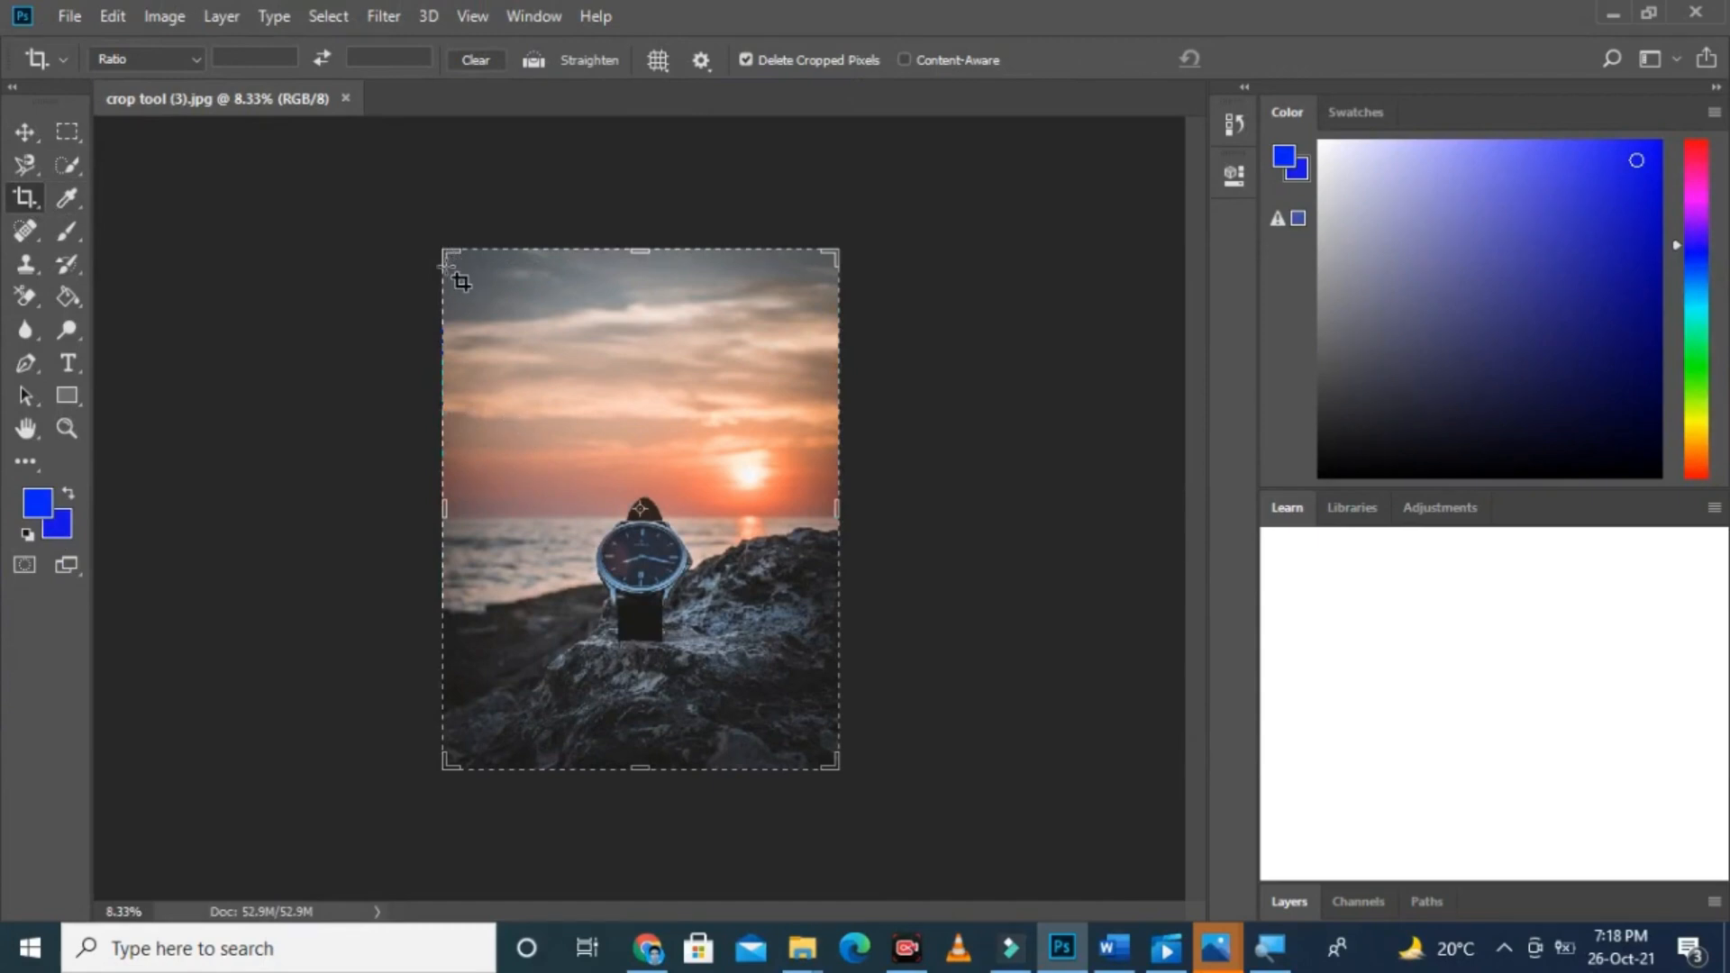
Step: Crop the photo around the watch and nearby rocks, placing the watch at the upper-right intersection of the thirds guides
{"action": "left_click_drag", "start_coordinate": [460, 284], "coordinate": [839, 767]}
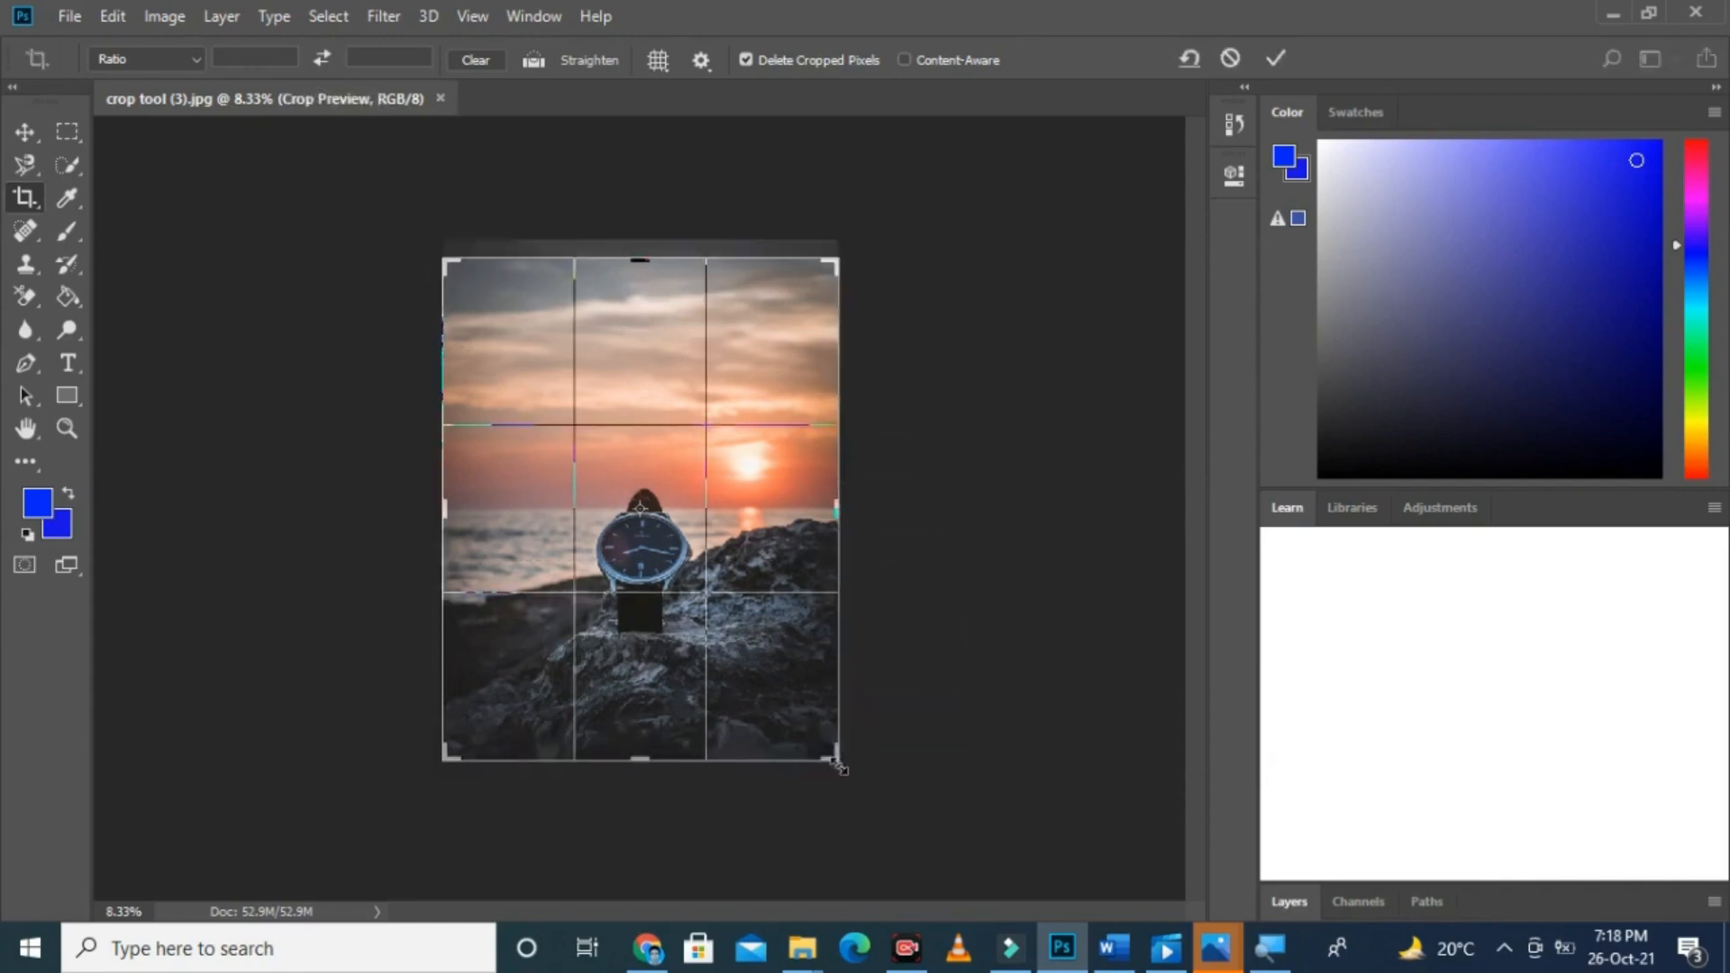
{"action": "left_click_drag", "start_coordinate": [667, 444], "coordinate": [730, 324]}
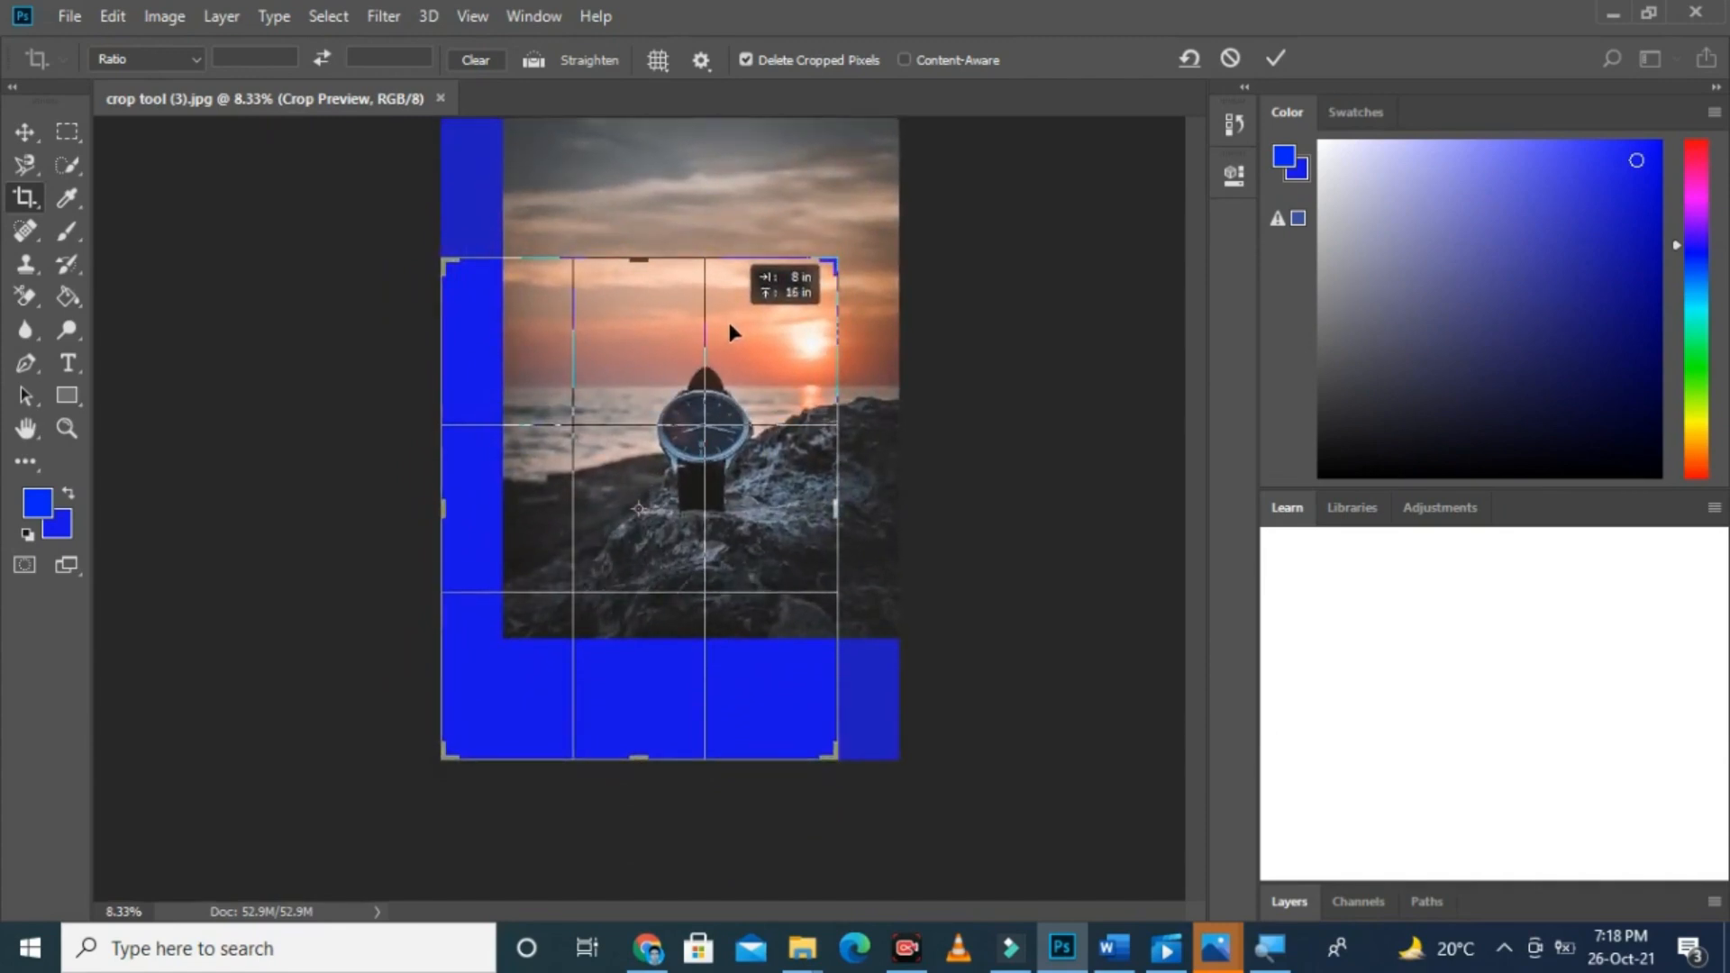
{"action": "left_click_drag", "start_coordinate": [729, 324], "coordinate": [729, 323]}
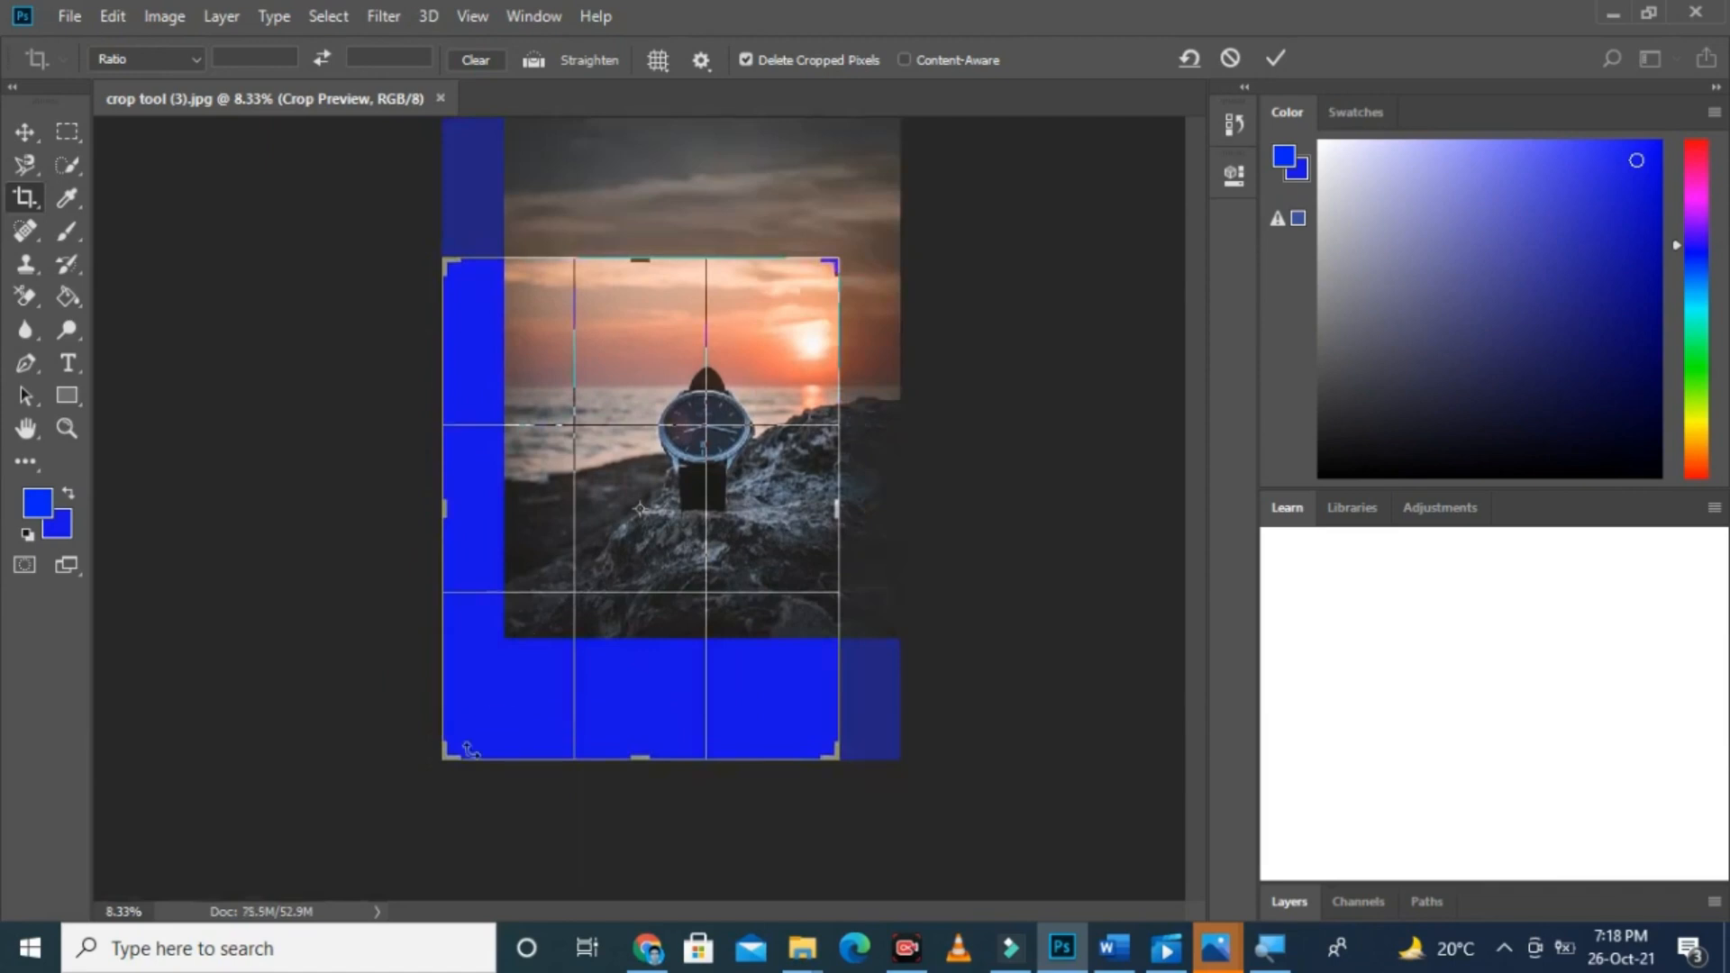
{"action": "left_click_drag", "start_coordinate": [444, 759], "coordinate": [495, 662]}
{"action": "left_click_drag", "start_coordinate": [624, 487], "coordinate": [663, 419]}
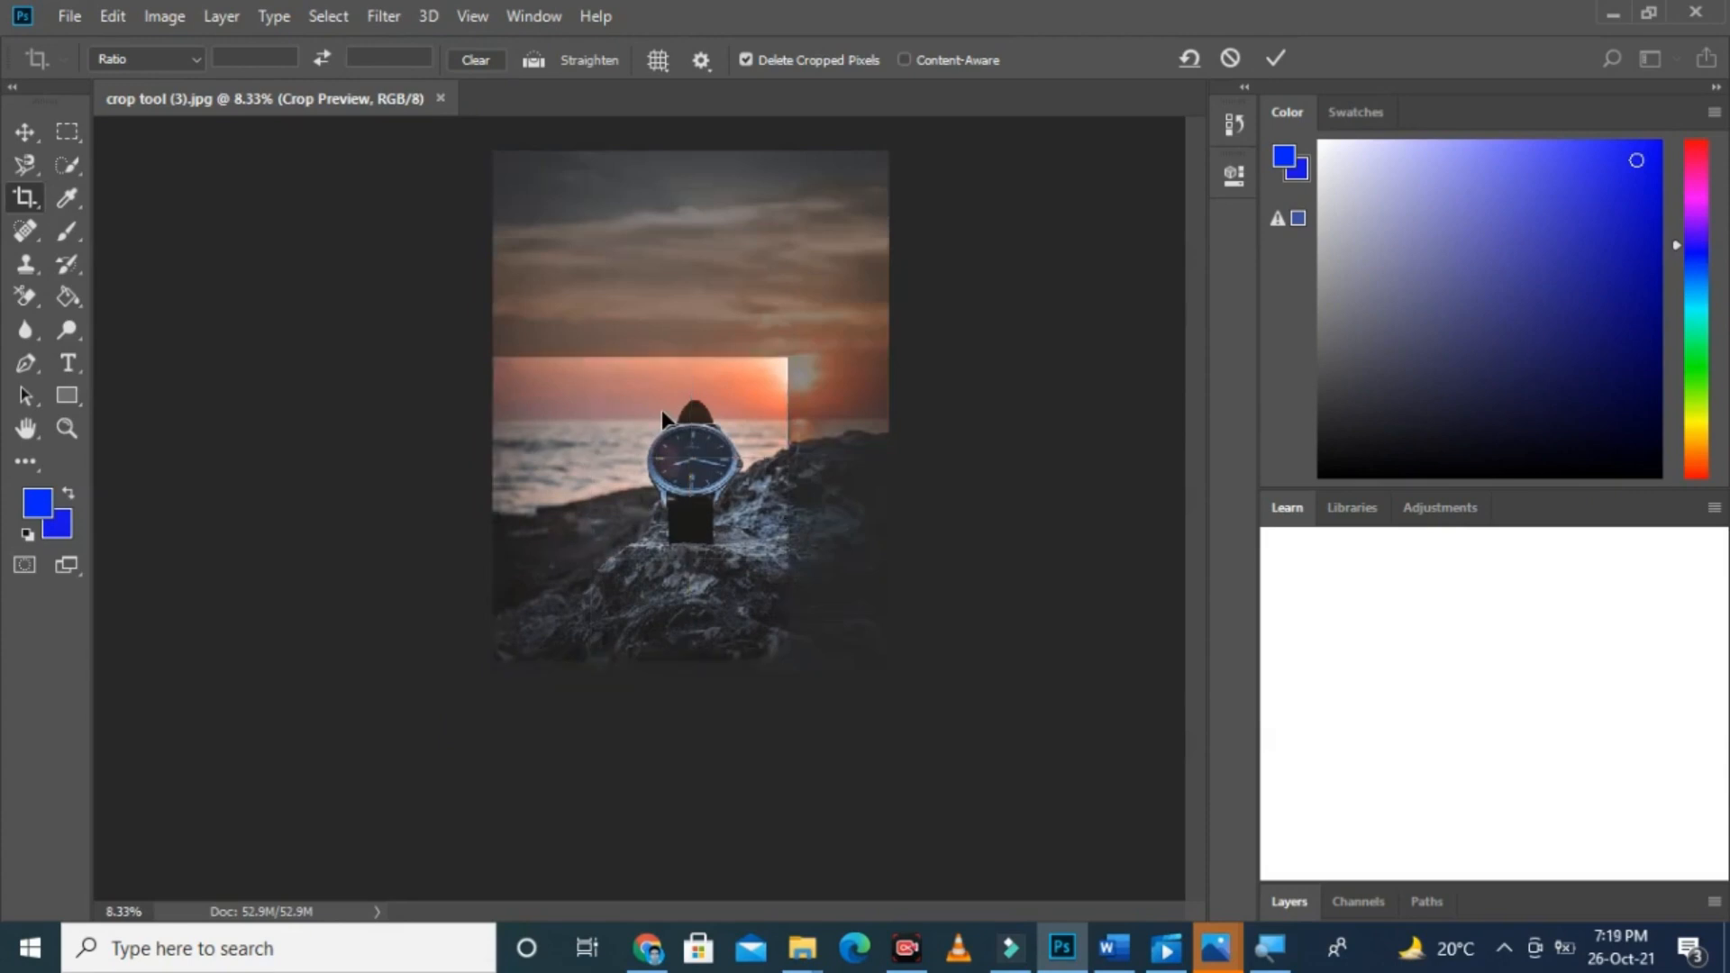
{"action": "key", "text": "Return"}
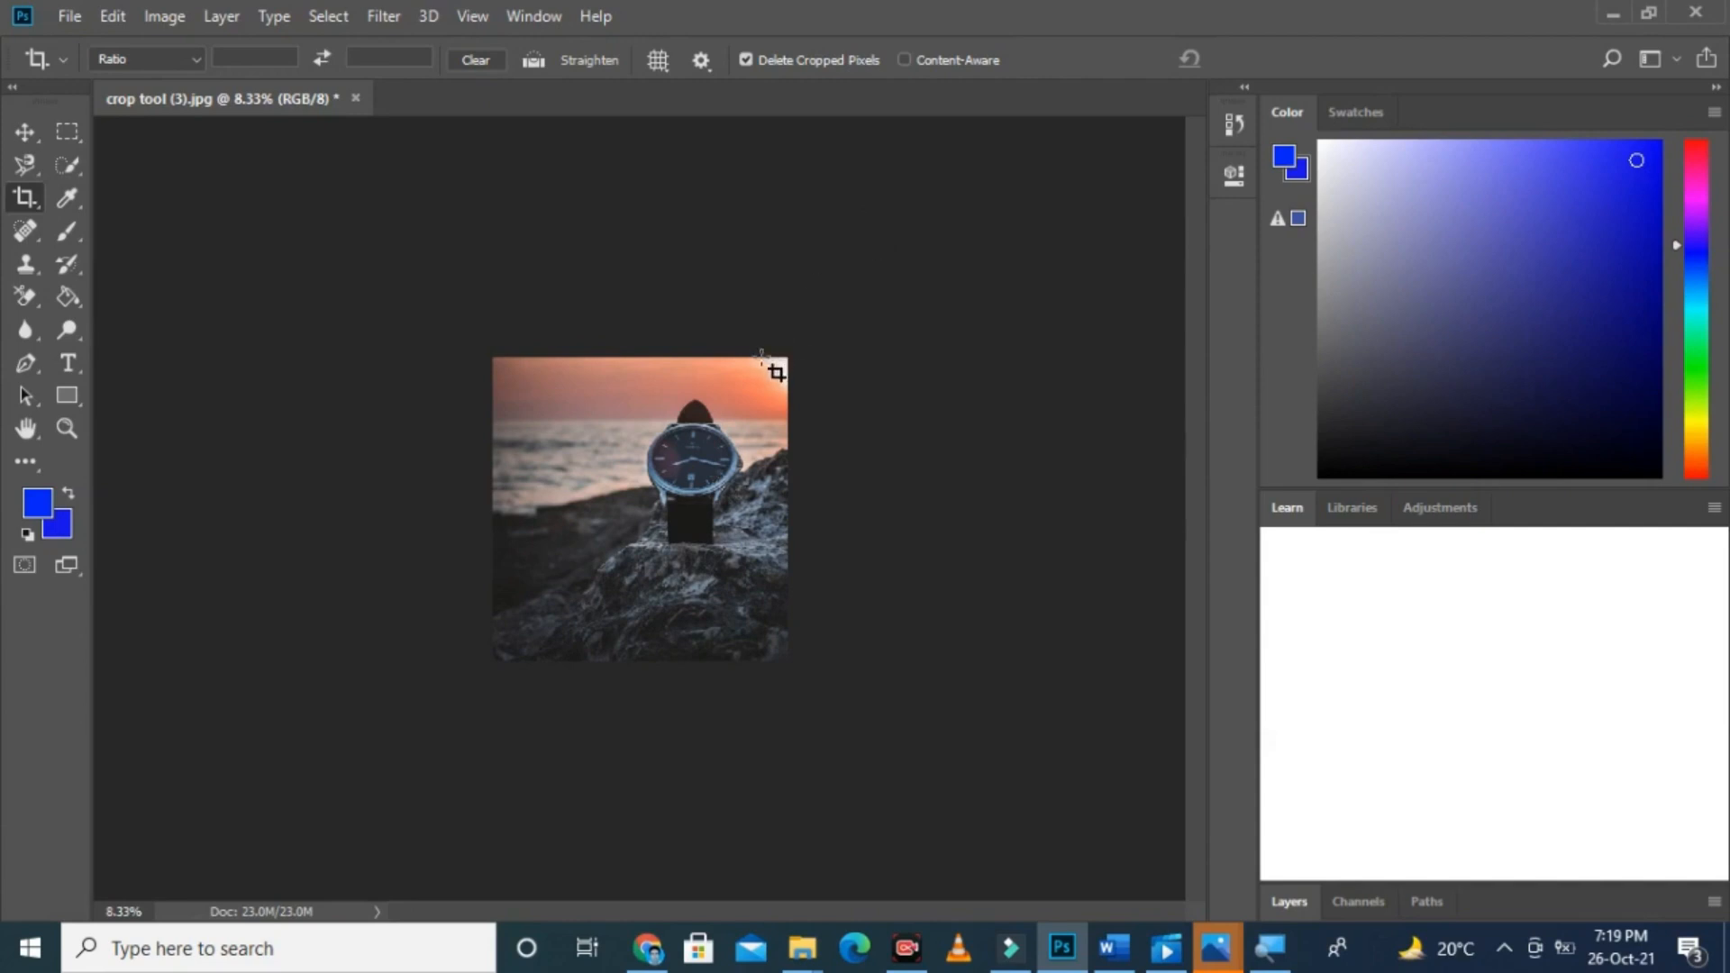
Step: Switch the crop overlay to Grid and start a crop across the whole watch image
{"action": "left_click", "coordinate": [660, 65]}
{"action": "left_click", "coordinate": [682, 115]}
{"action": "left_click_drag", "start_coordinate": [492, 356], "coordinate": [785, 656]}
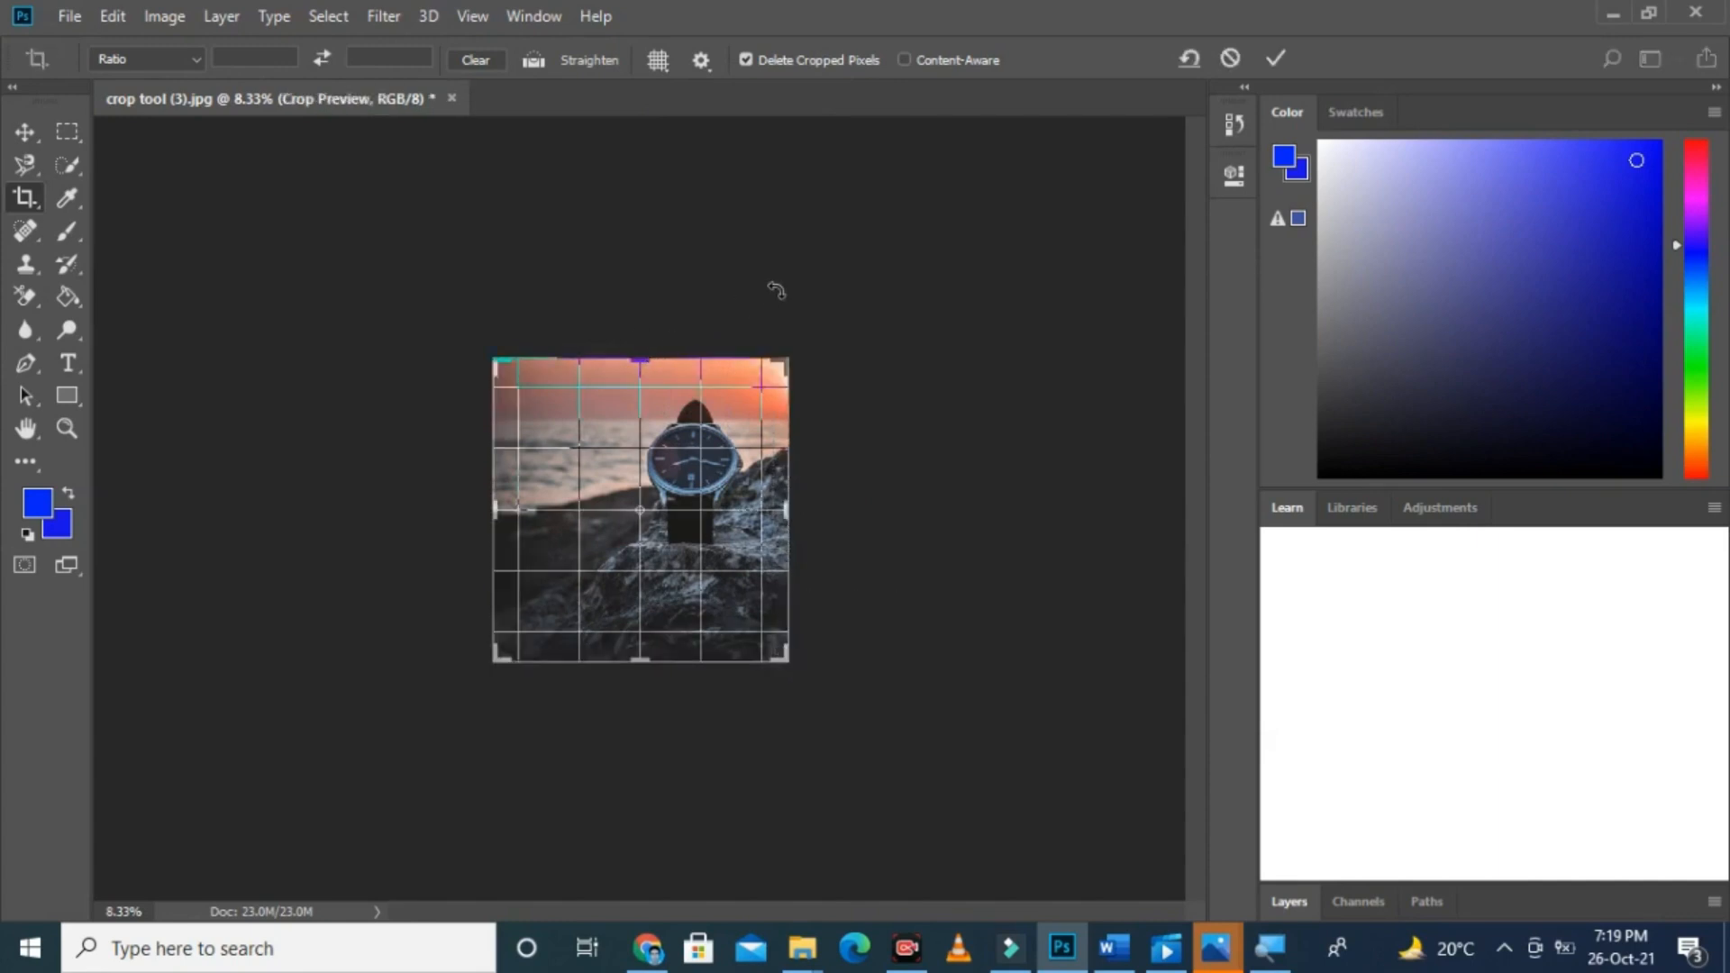
Step: Apply the pending crop around the watch with the Grid overlay and undo it to restore the full photo
{"action": "key", "text": "ctrl+plus"}
{"action": "key", "text": "ctrl+plus"}
{"action": "key", "text": "ctrl+minus"}
{"action": "key", "text": "ctrl+plus"}
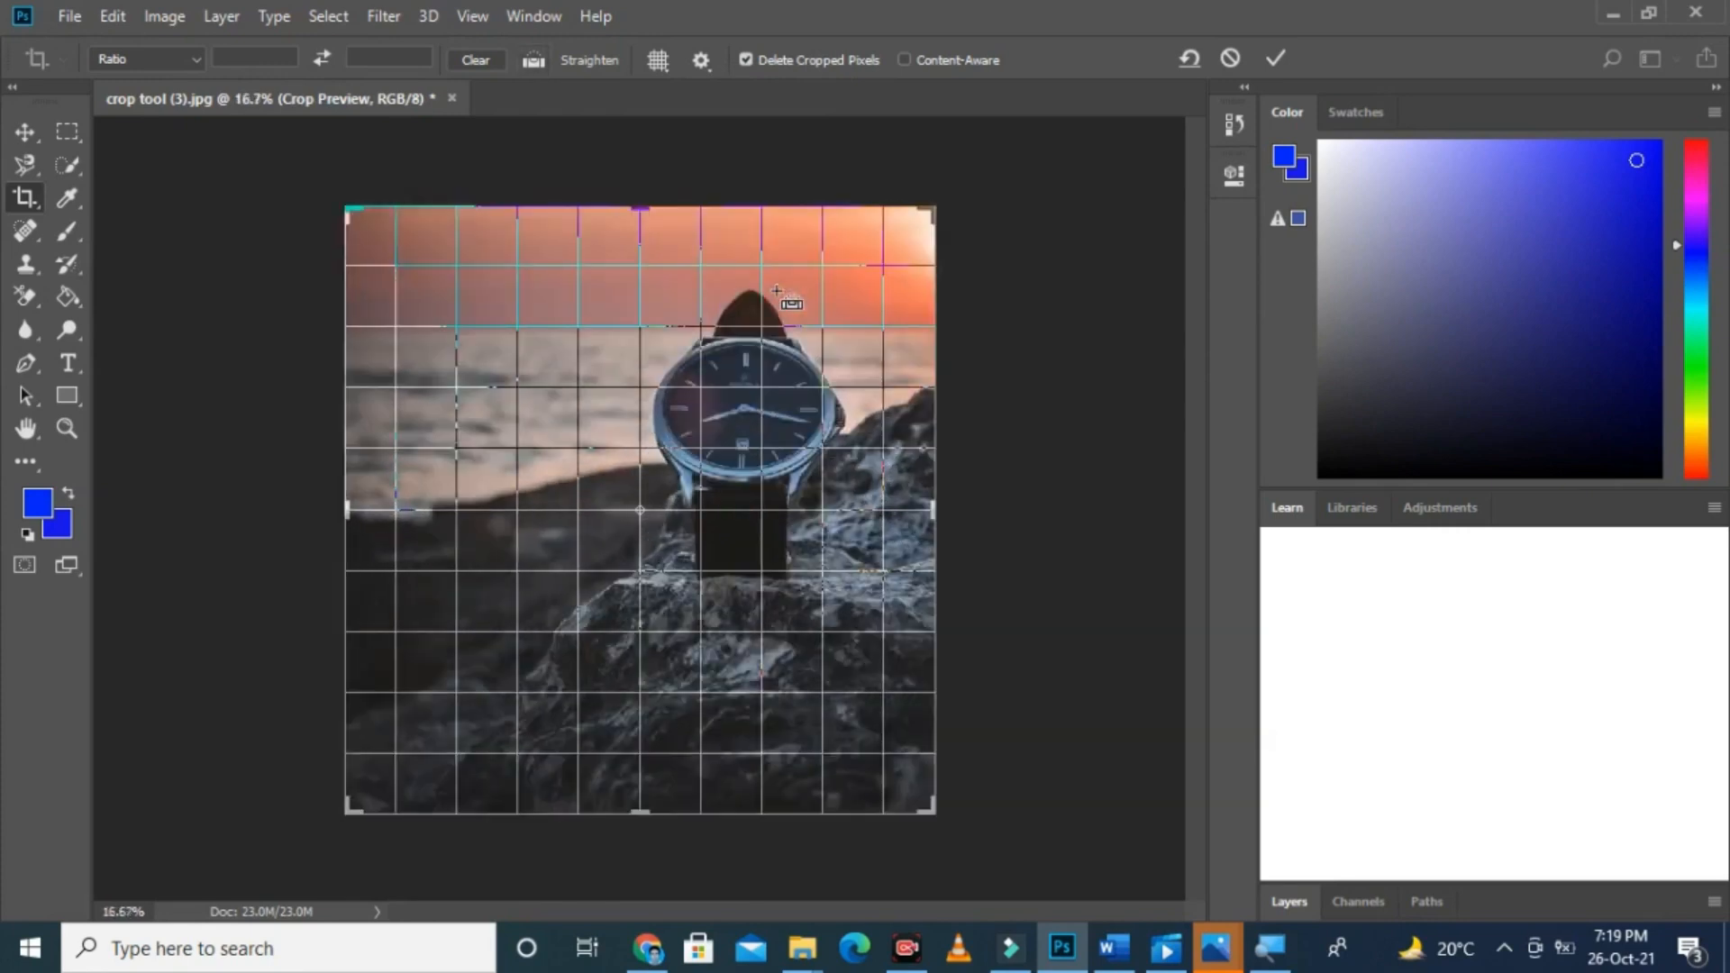
{"action": "key", "text": "ctrl+minus"}
{"action": "key", "text": "ctrl+minus"}
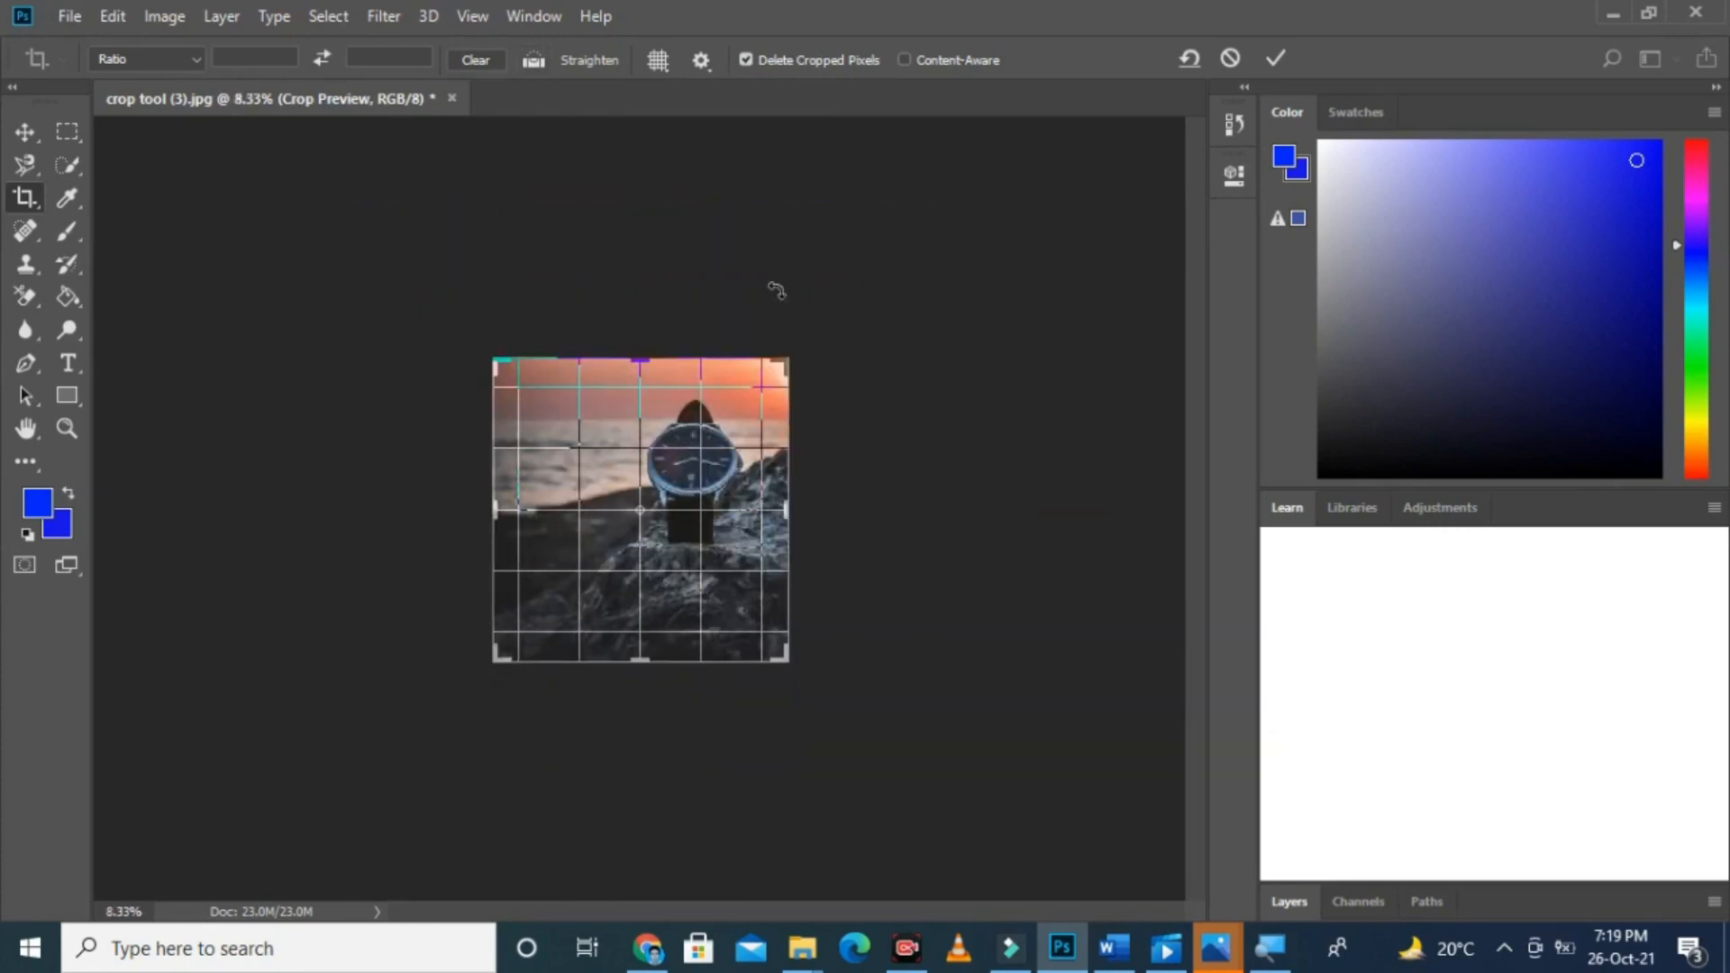
{"action": "key", "text": "Return"}
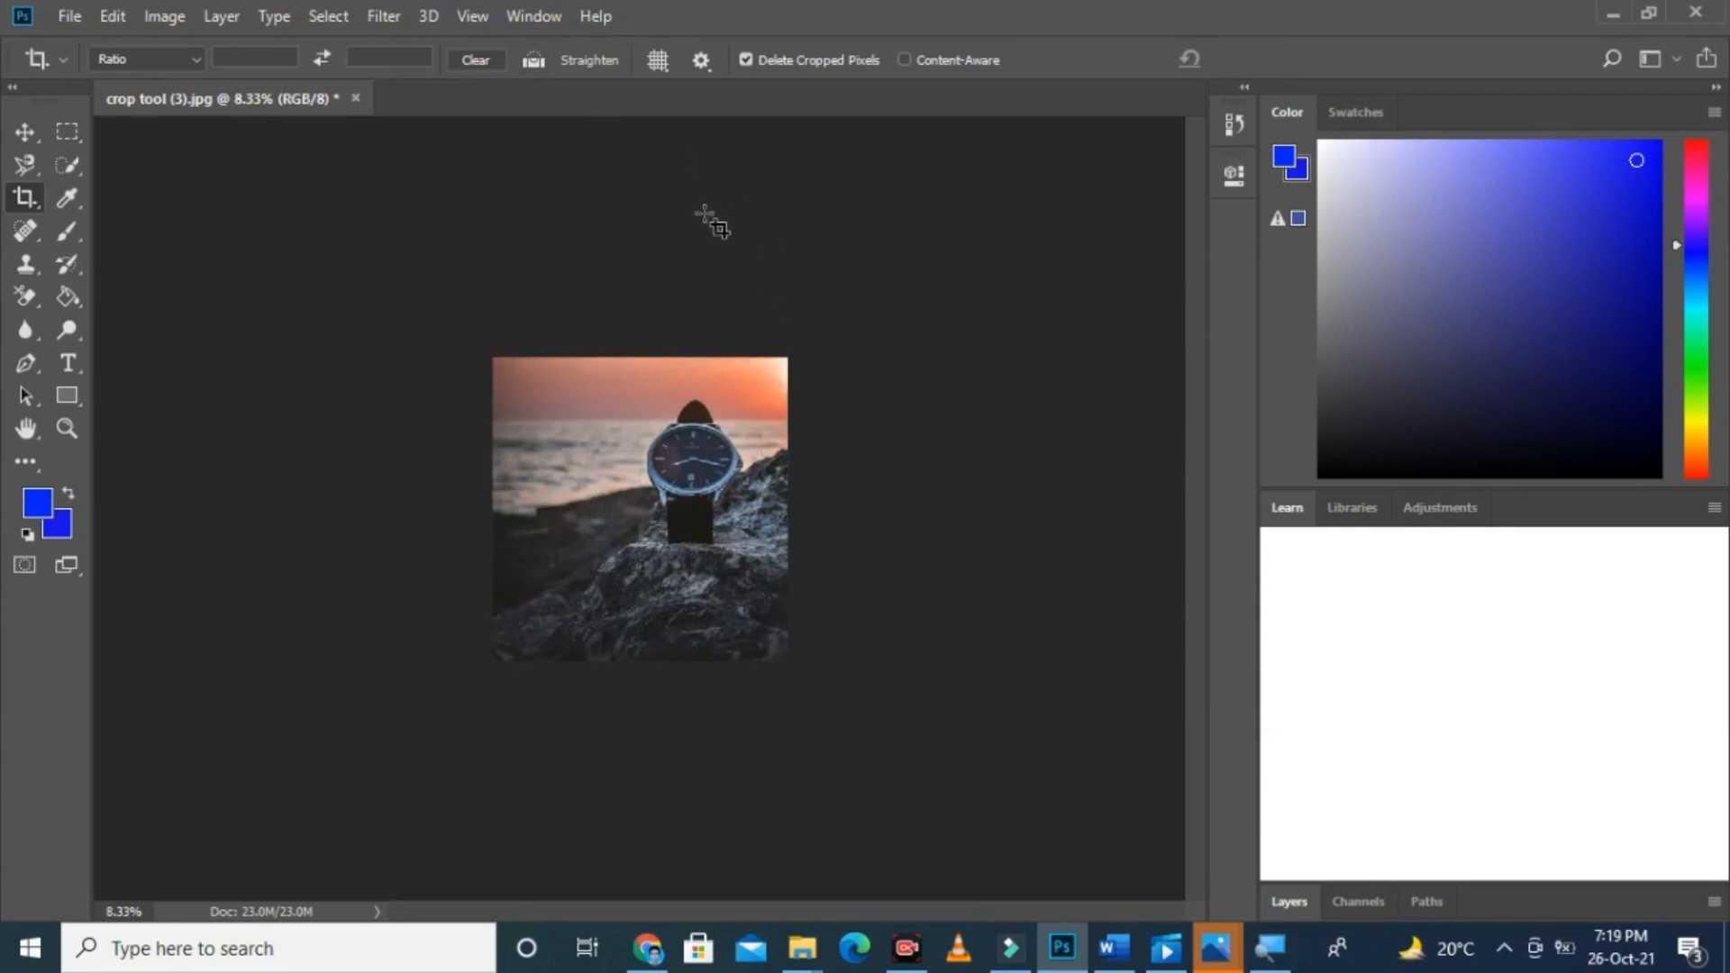
{"action": "key", "text": "ctrl+z"}
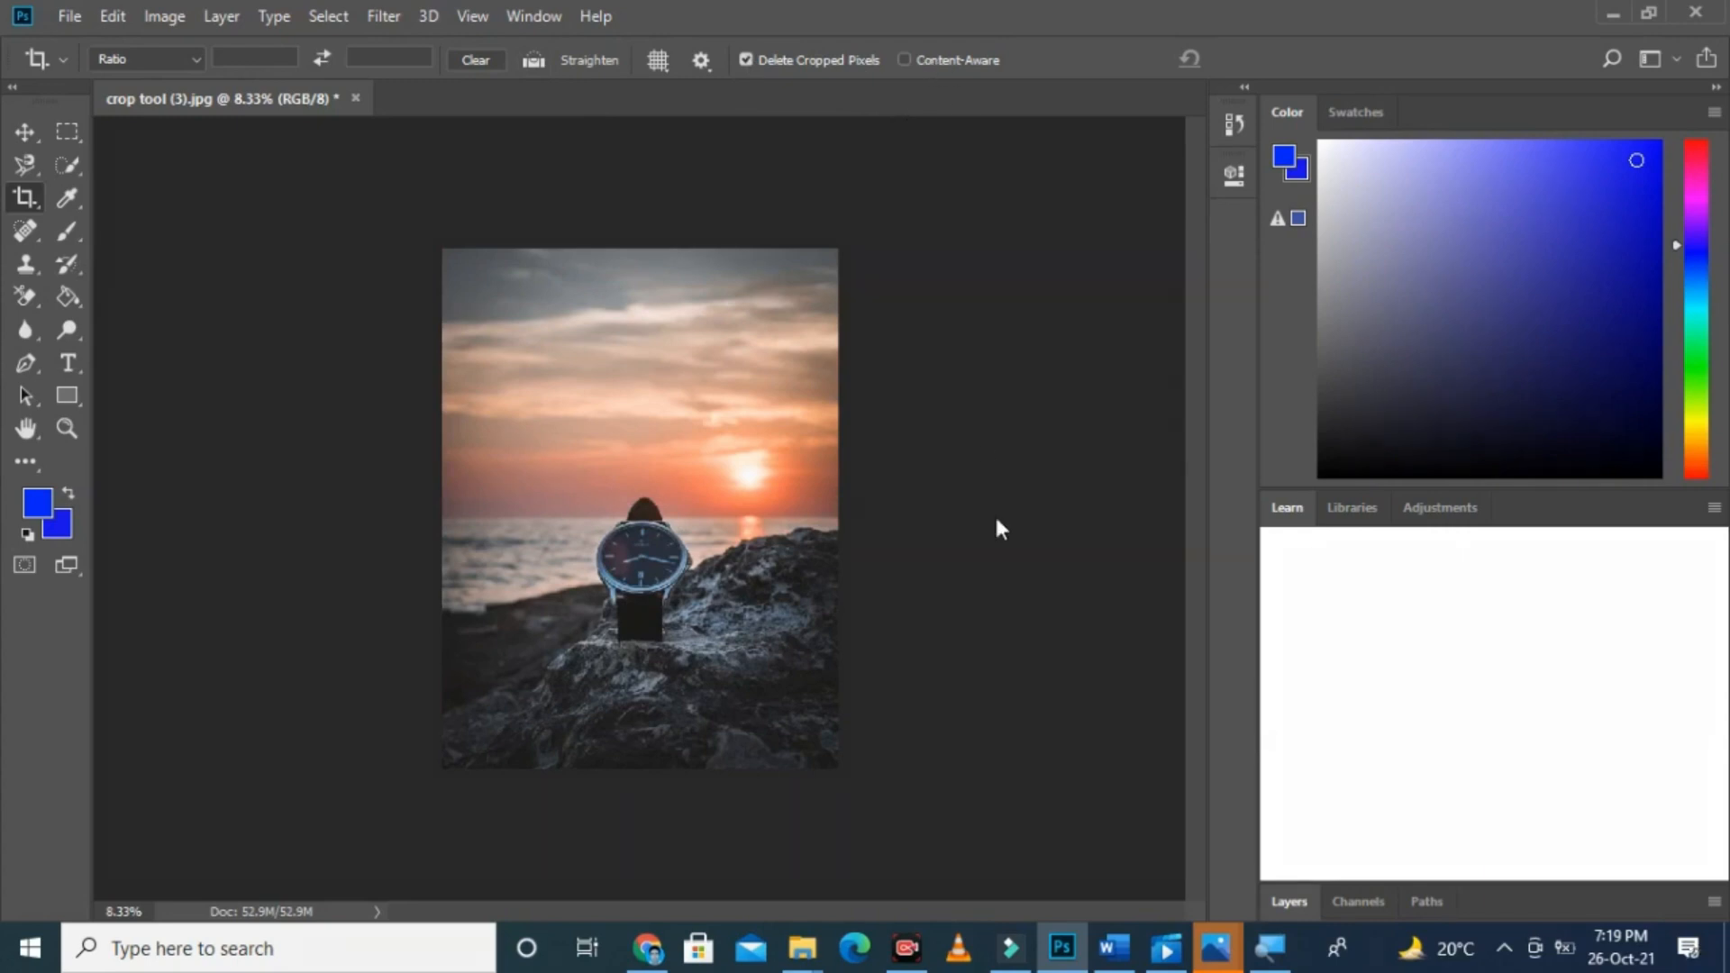
Step: Crop across the whole watch photo, extend the upper edge above the sky, and apply it with Content-Aware on to fill the added area
{"action": "left_click_drag", "start_coordinate": [879, 27], "coordinate": [1030, 84]}
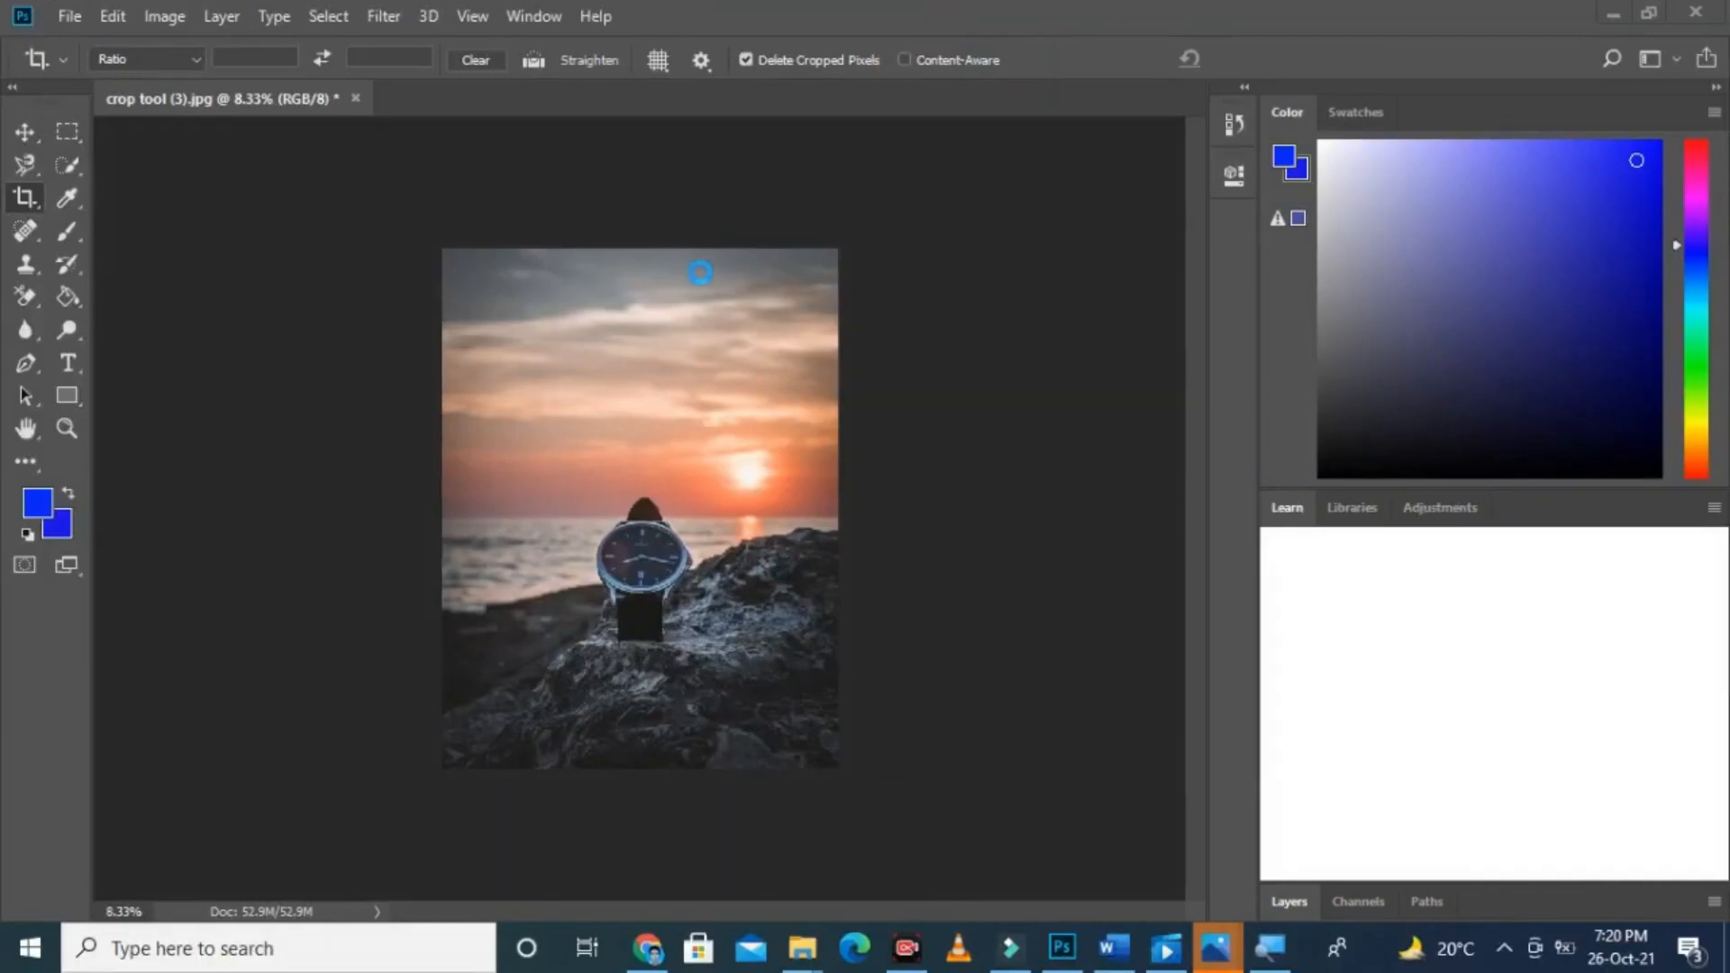
{"action": "left_click", "coordinate": [488, 309]}
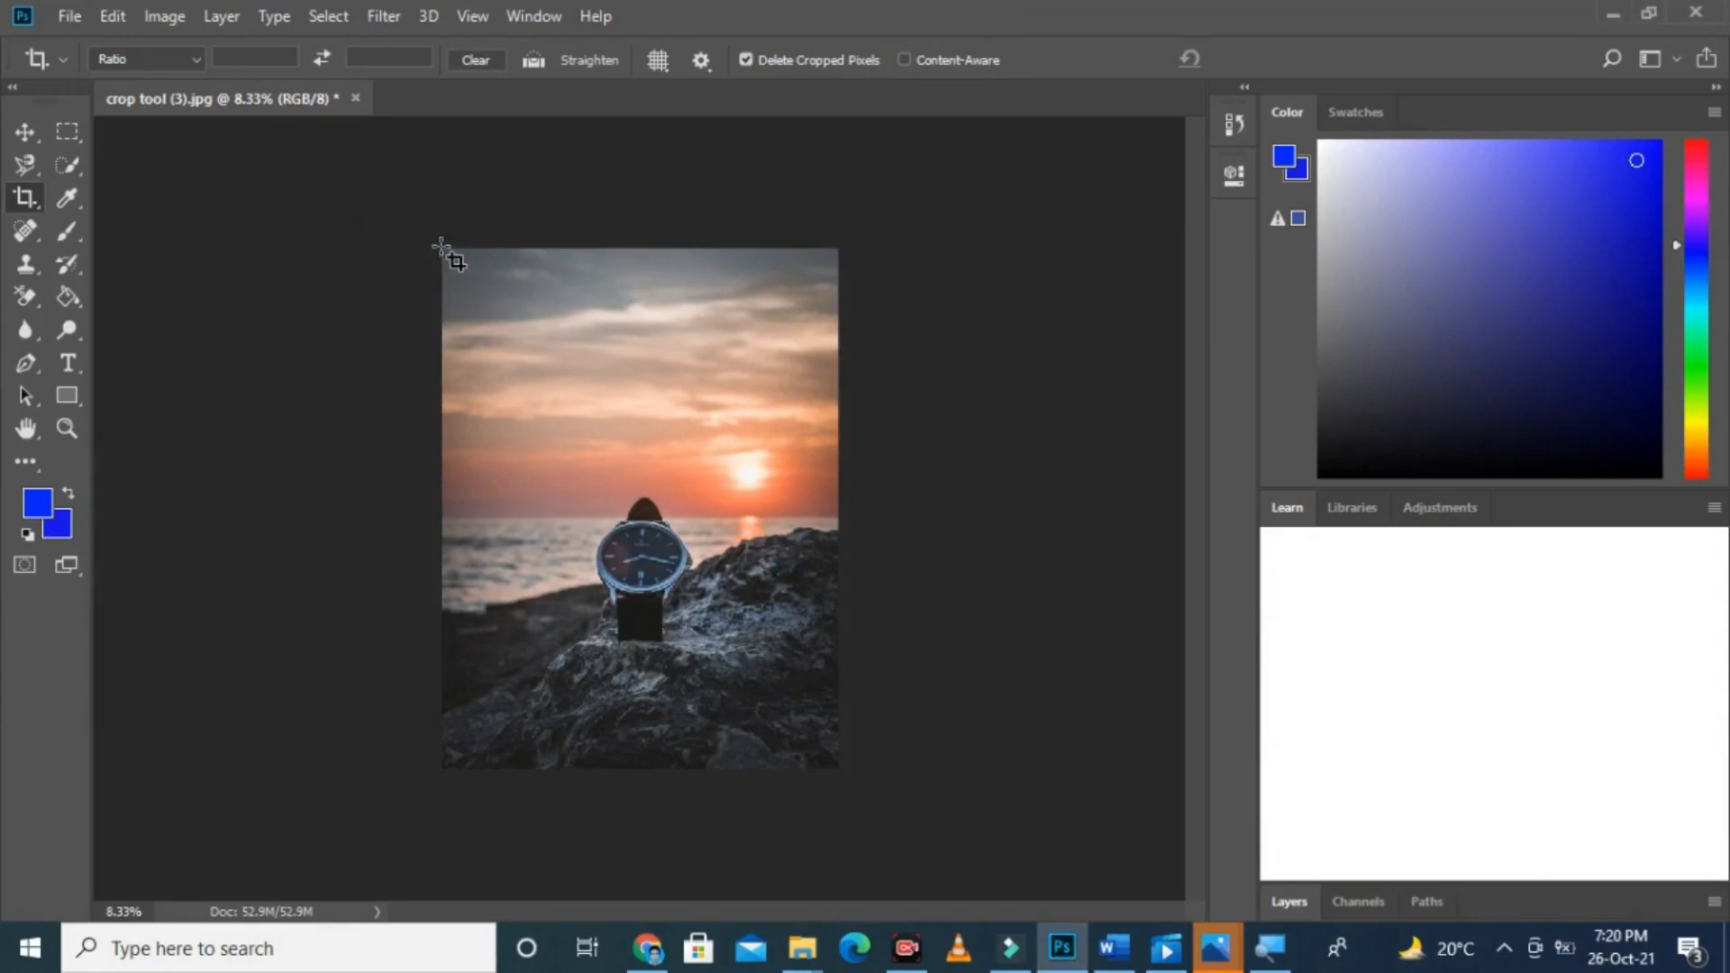
{"action": "left_click_drag", "start_coordinate": [441, 247], "coordinate": [838, 769]}
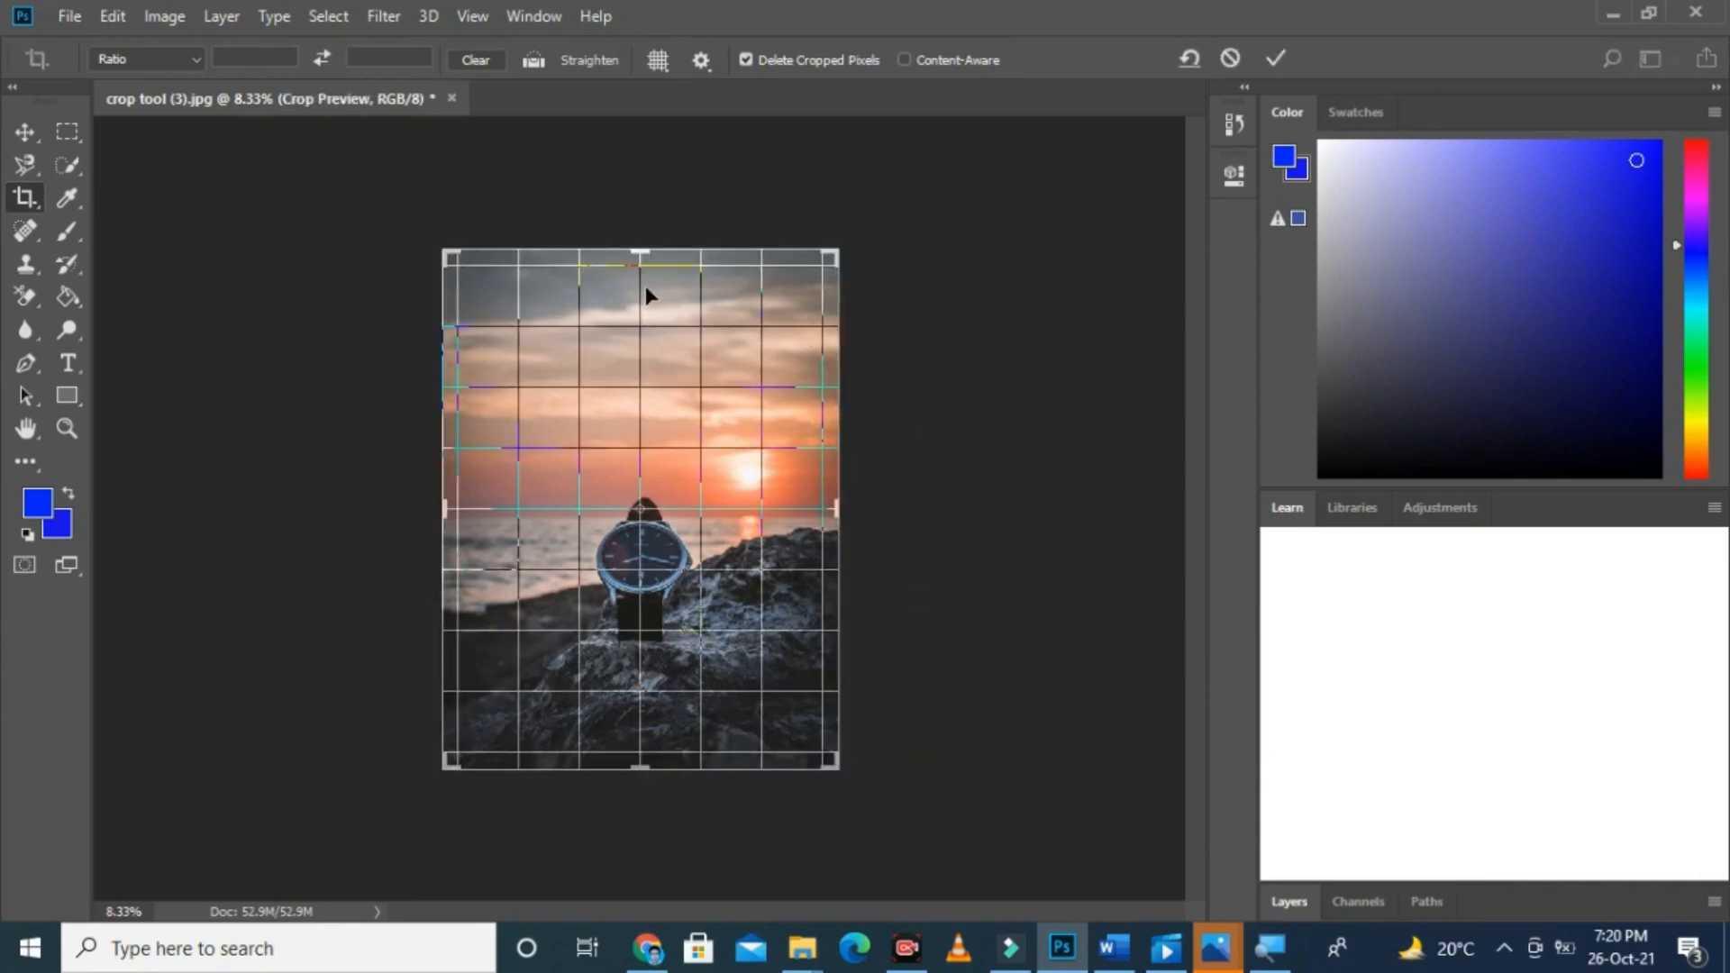
{"action": "left_click_drag", "start_coordinate": [638, 248], "coordinate": [638, 212]}
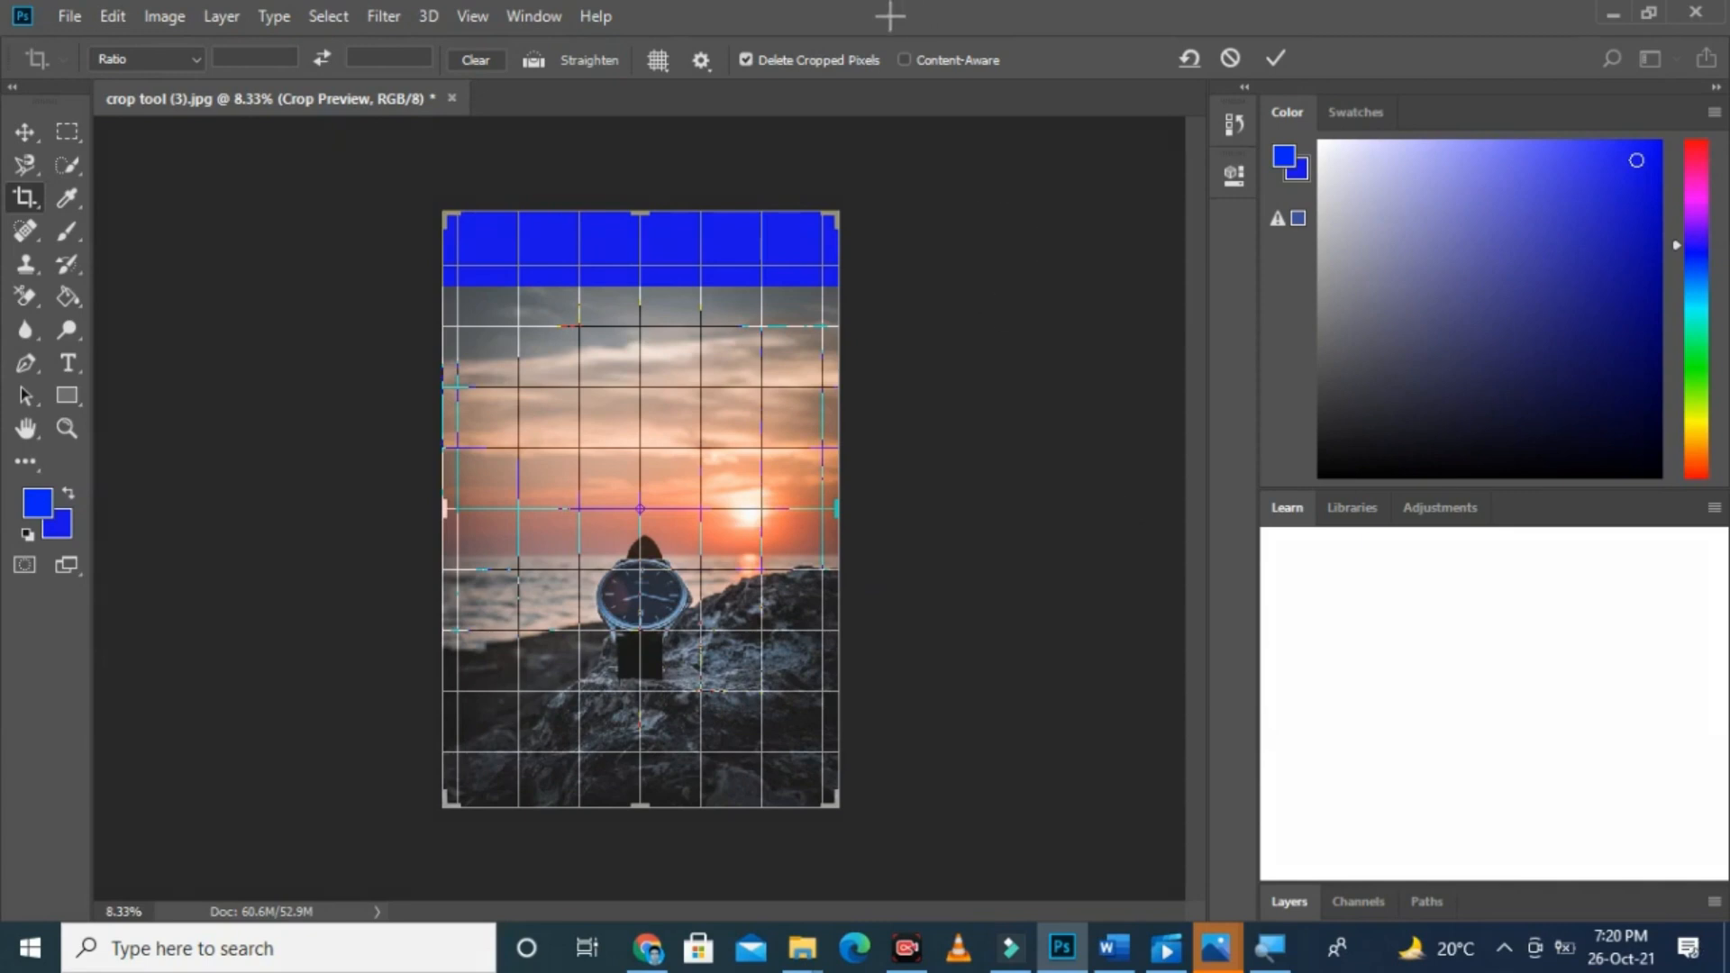
{"action": "left_click_drag", "start_coordinate": [882, 29], "coordinate": [1017, 88]}
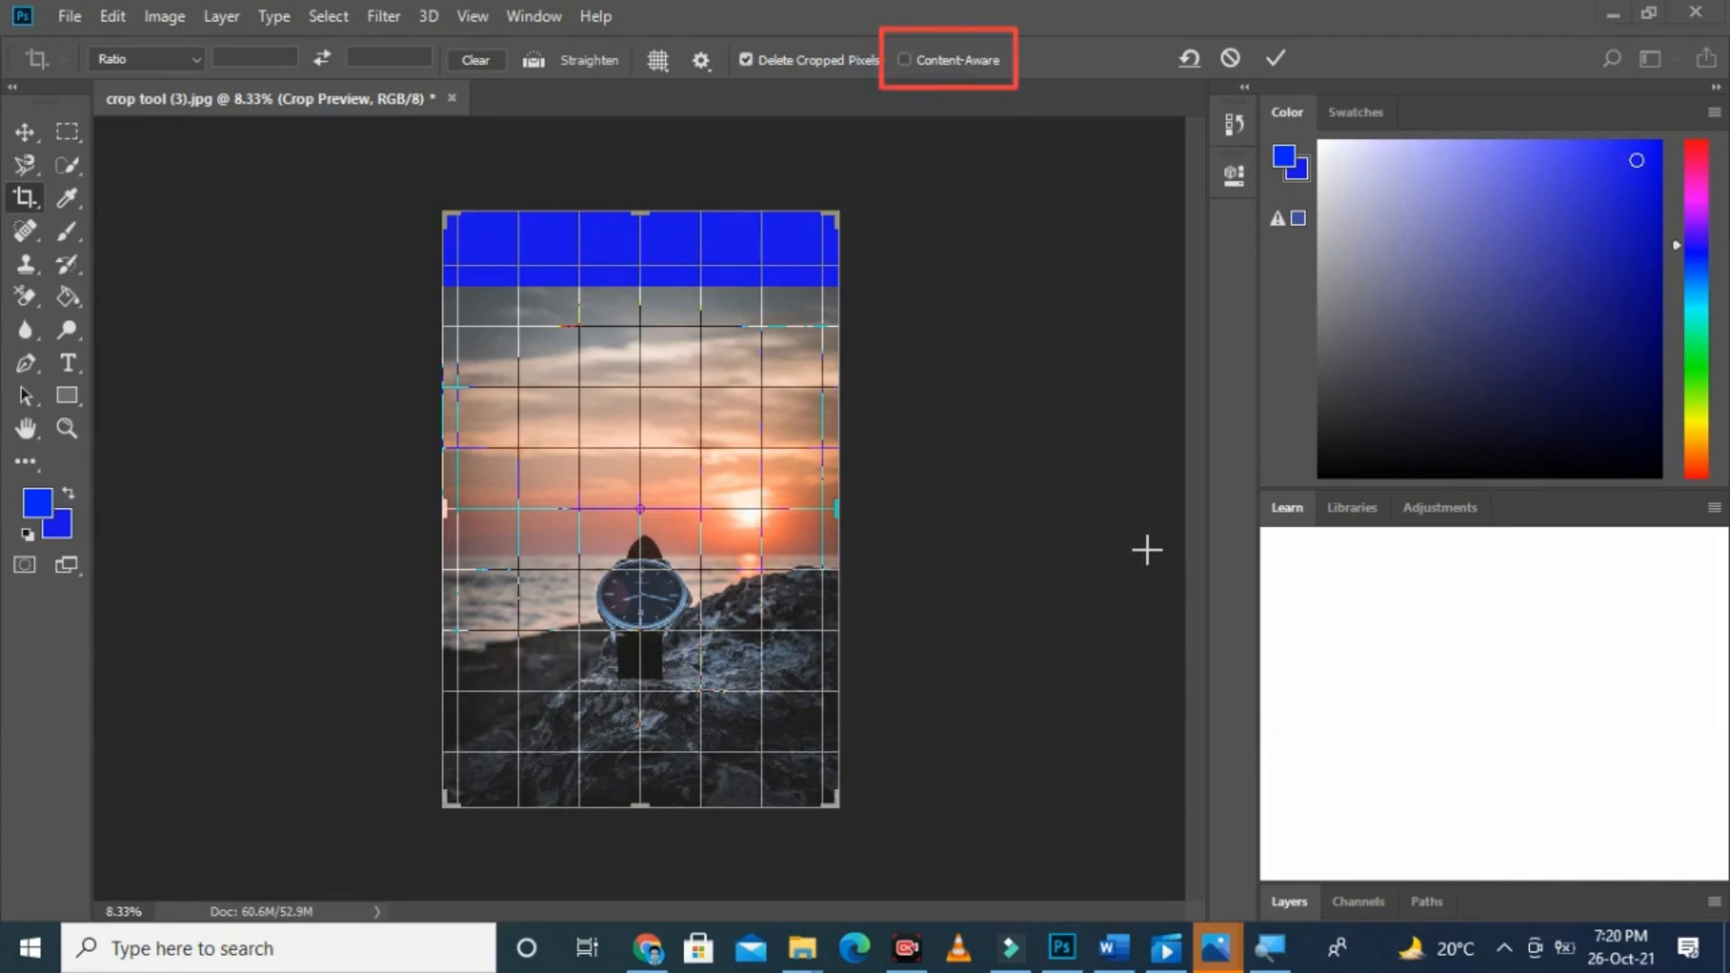
{"action": "key", "text": "Escape"}
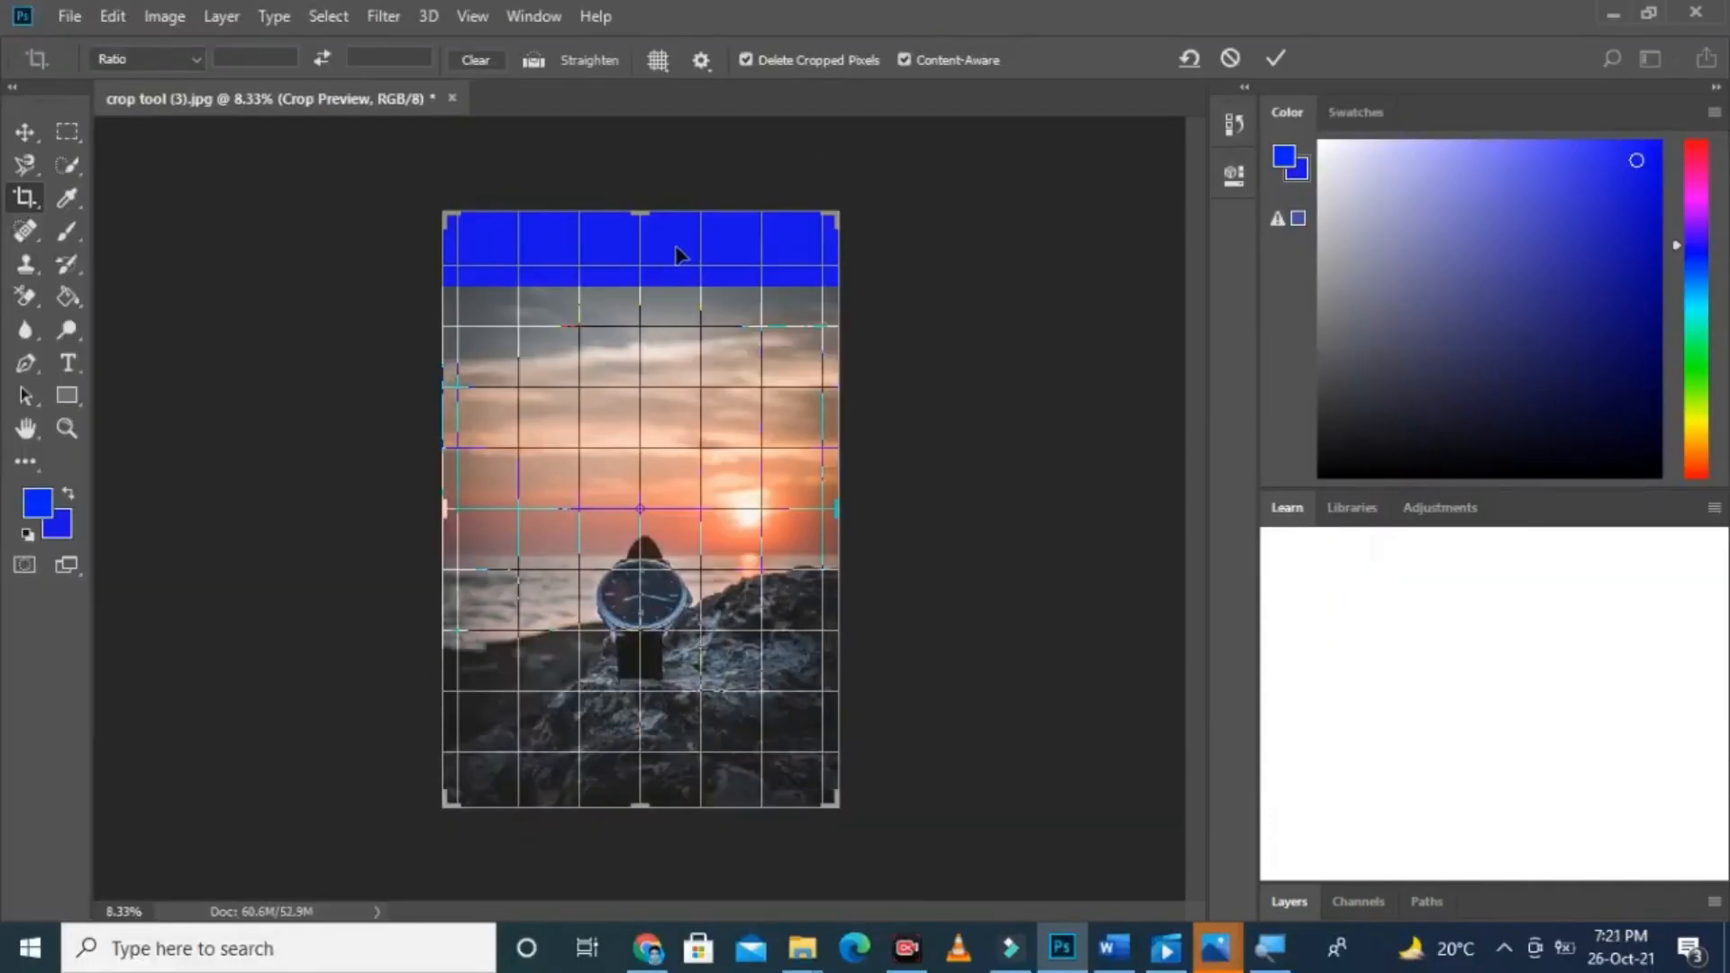
{"action": "key", "text": "Return"}
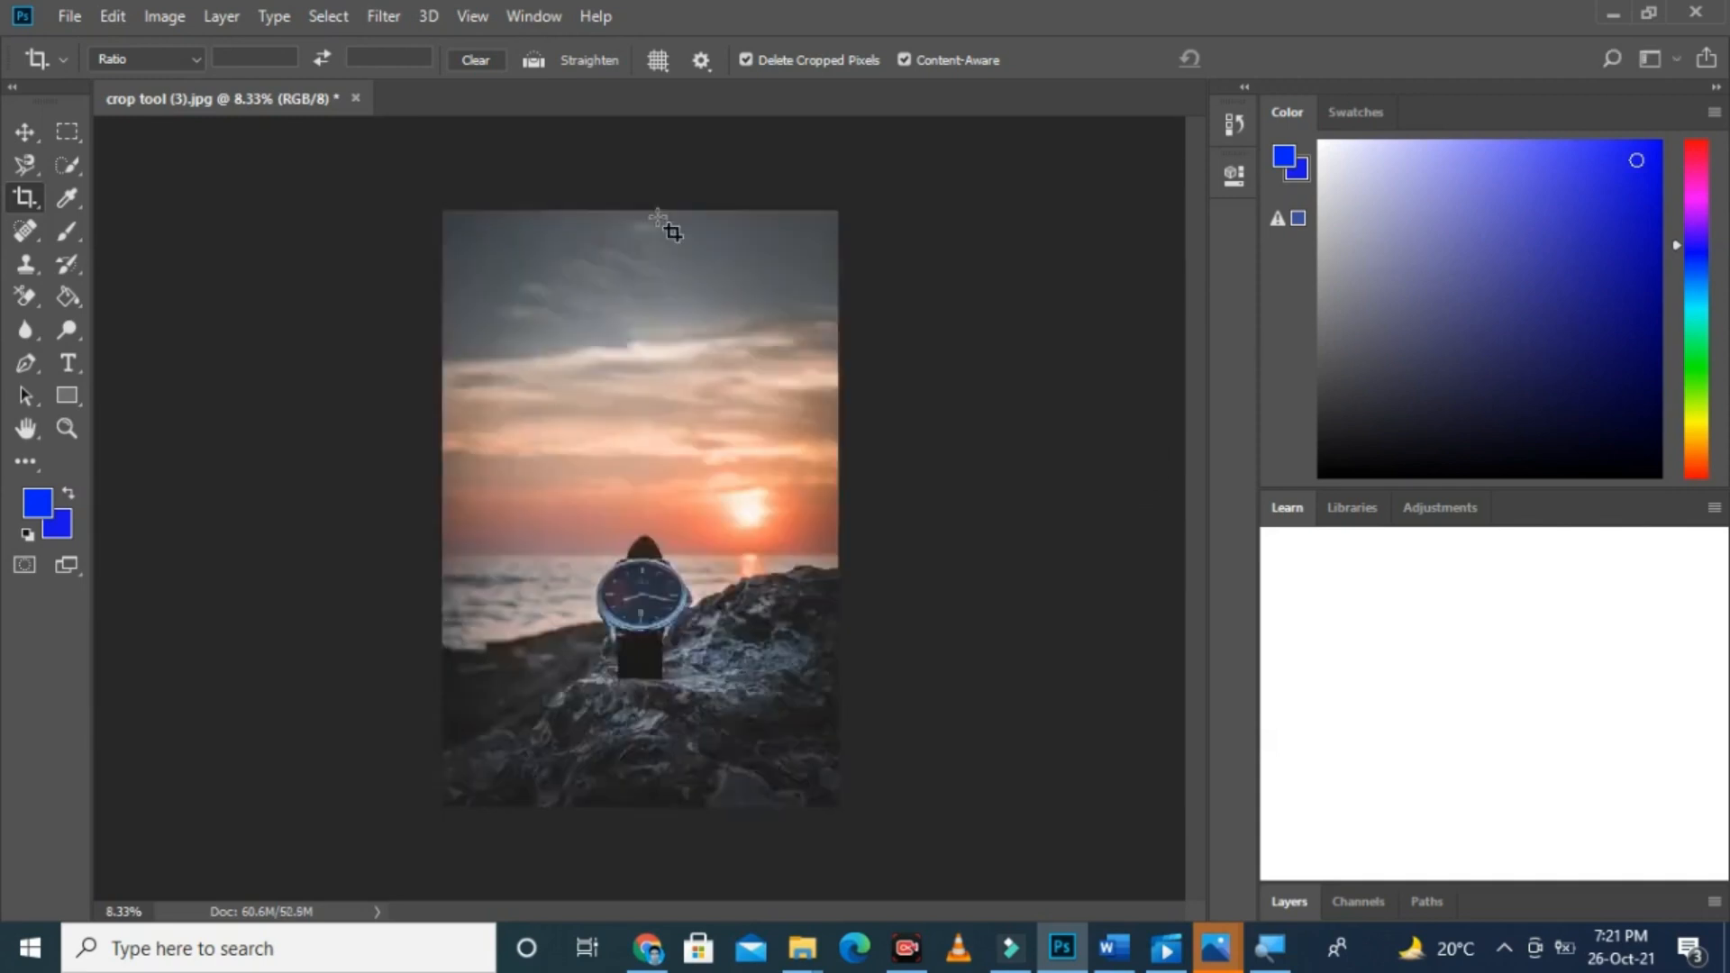
Step: Undo and redo the Content-Aware crop repeatedly to compare the original and extended sky, ending on the extended version
{"action": "key", "text": "ctrl+z"}
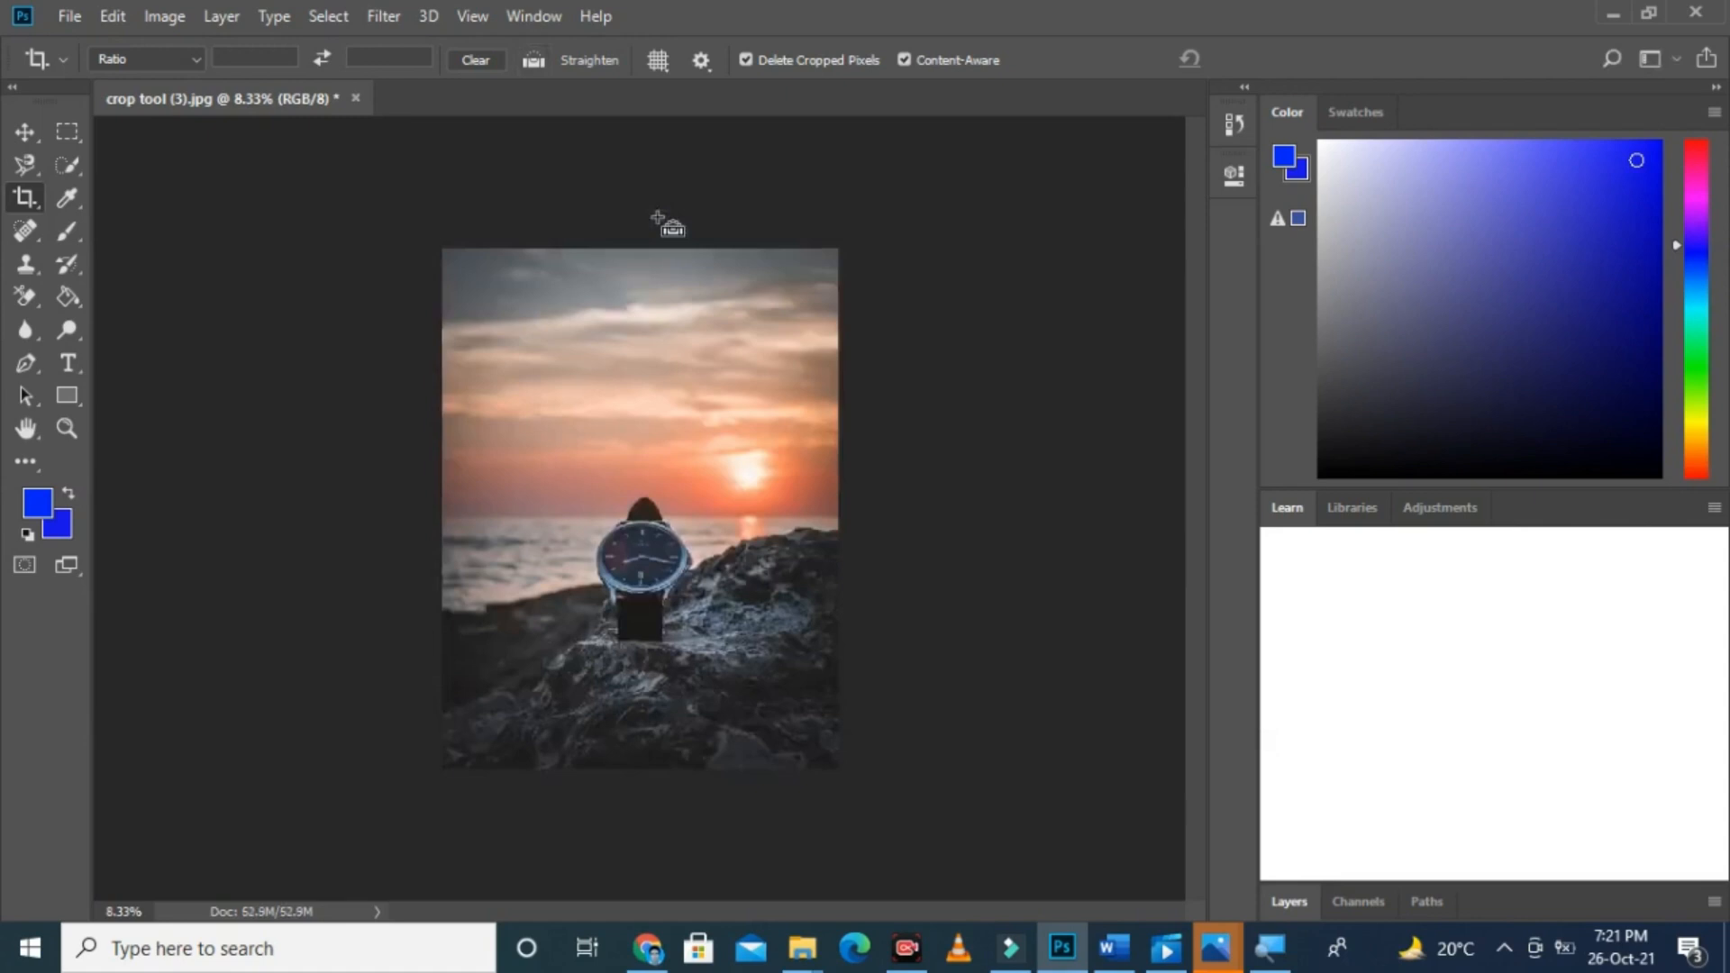
{"action": "key", "text": "ctrl+shift+z"}
{"action": "key", "text": "ctrl+z"}
{"action": "key", "text": "ctrl+shift+z"}
{"action": "key", "text": "ctrl+z"}
{"action": "key", "text": "ctrl+shift+z"}
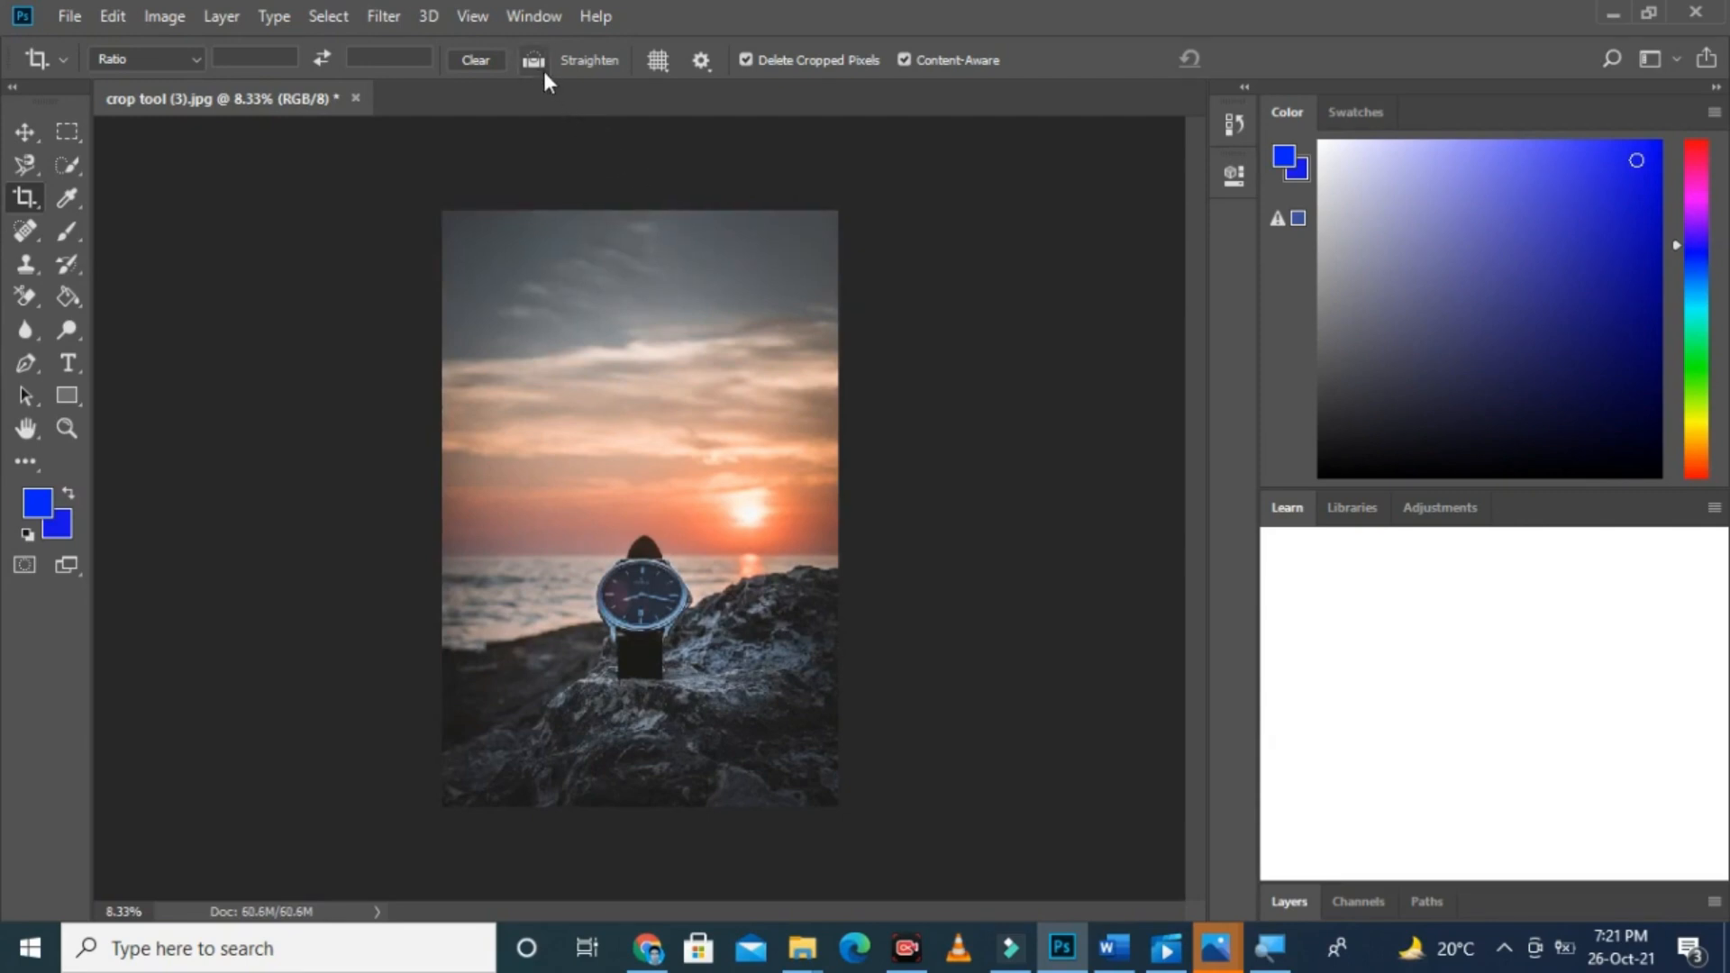
Step: Set the crop overlay to Diagonal and start a crop across the entire extended watch photo
{"action": "left_click", "coordinate": [658, 61]}
{"action": "left_click", "coordinate": [699, 144]}
{"action": "left_click_drag", "start_coordinate": [444, 209], "coordinate": [854, 803]}
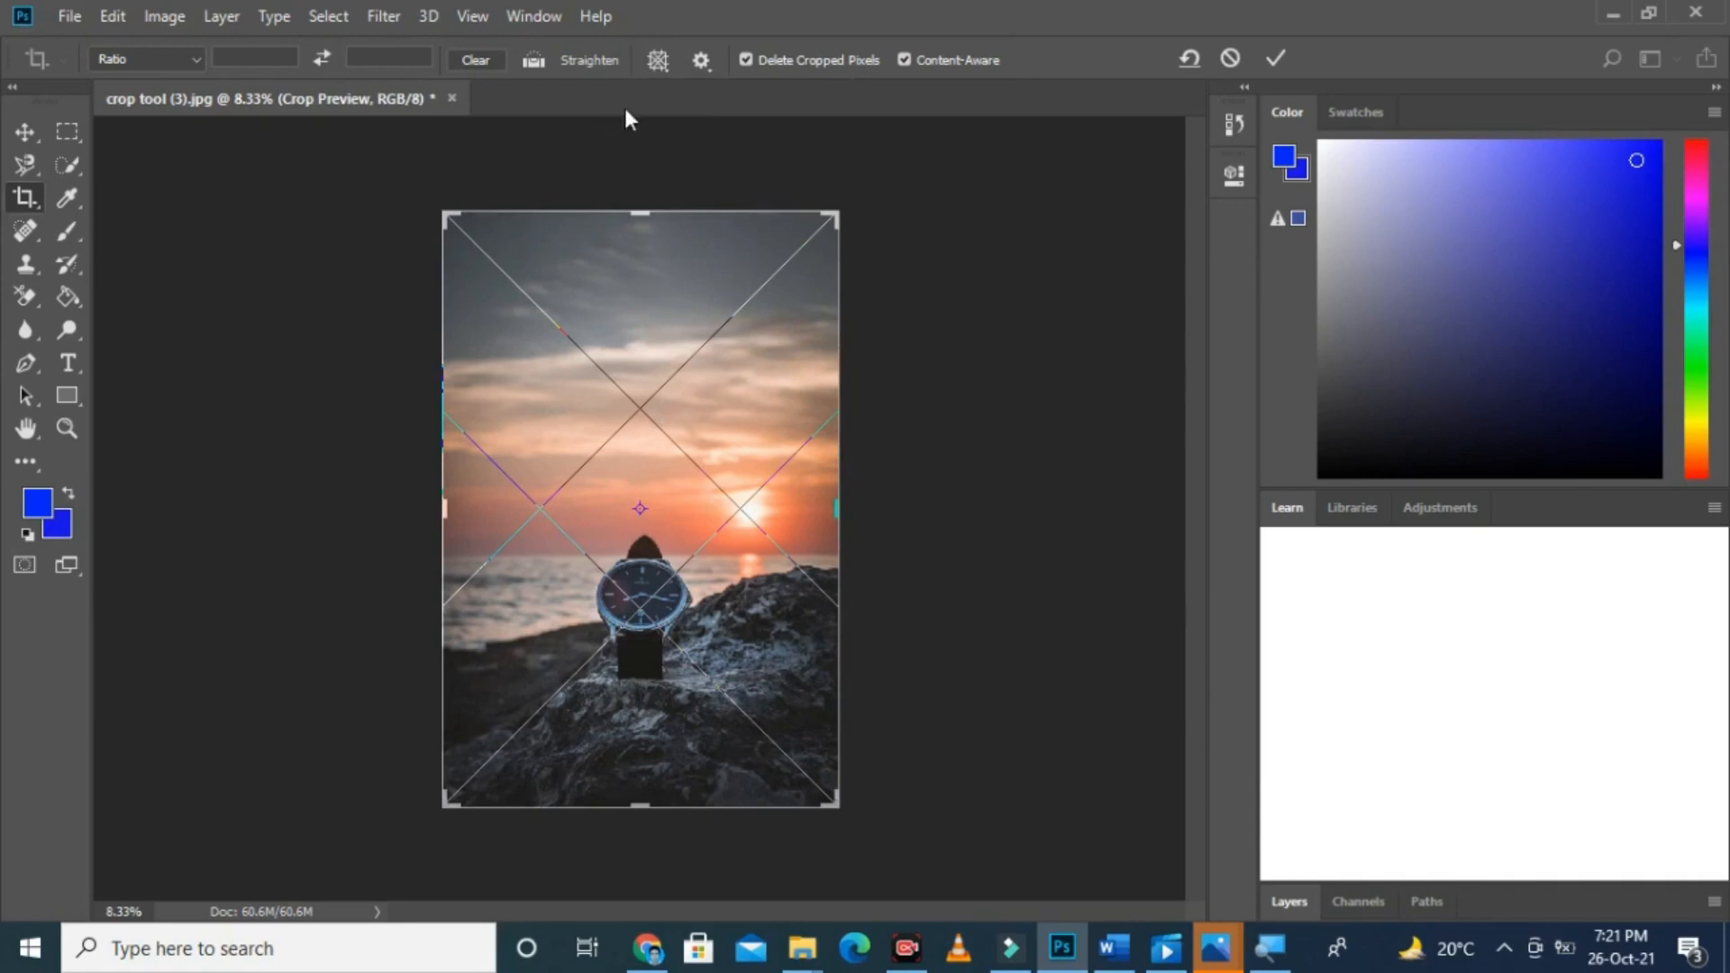
Step: Switch the crop overlay in turn to Triangle, Golden Ratio and Golden Spiral
{"action": "left_click", "coordinate": [658, 60]}
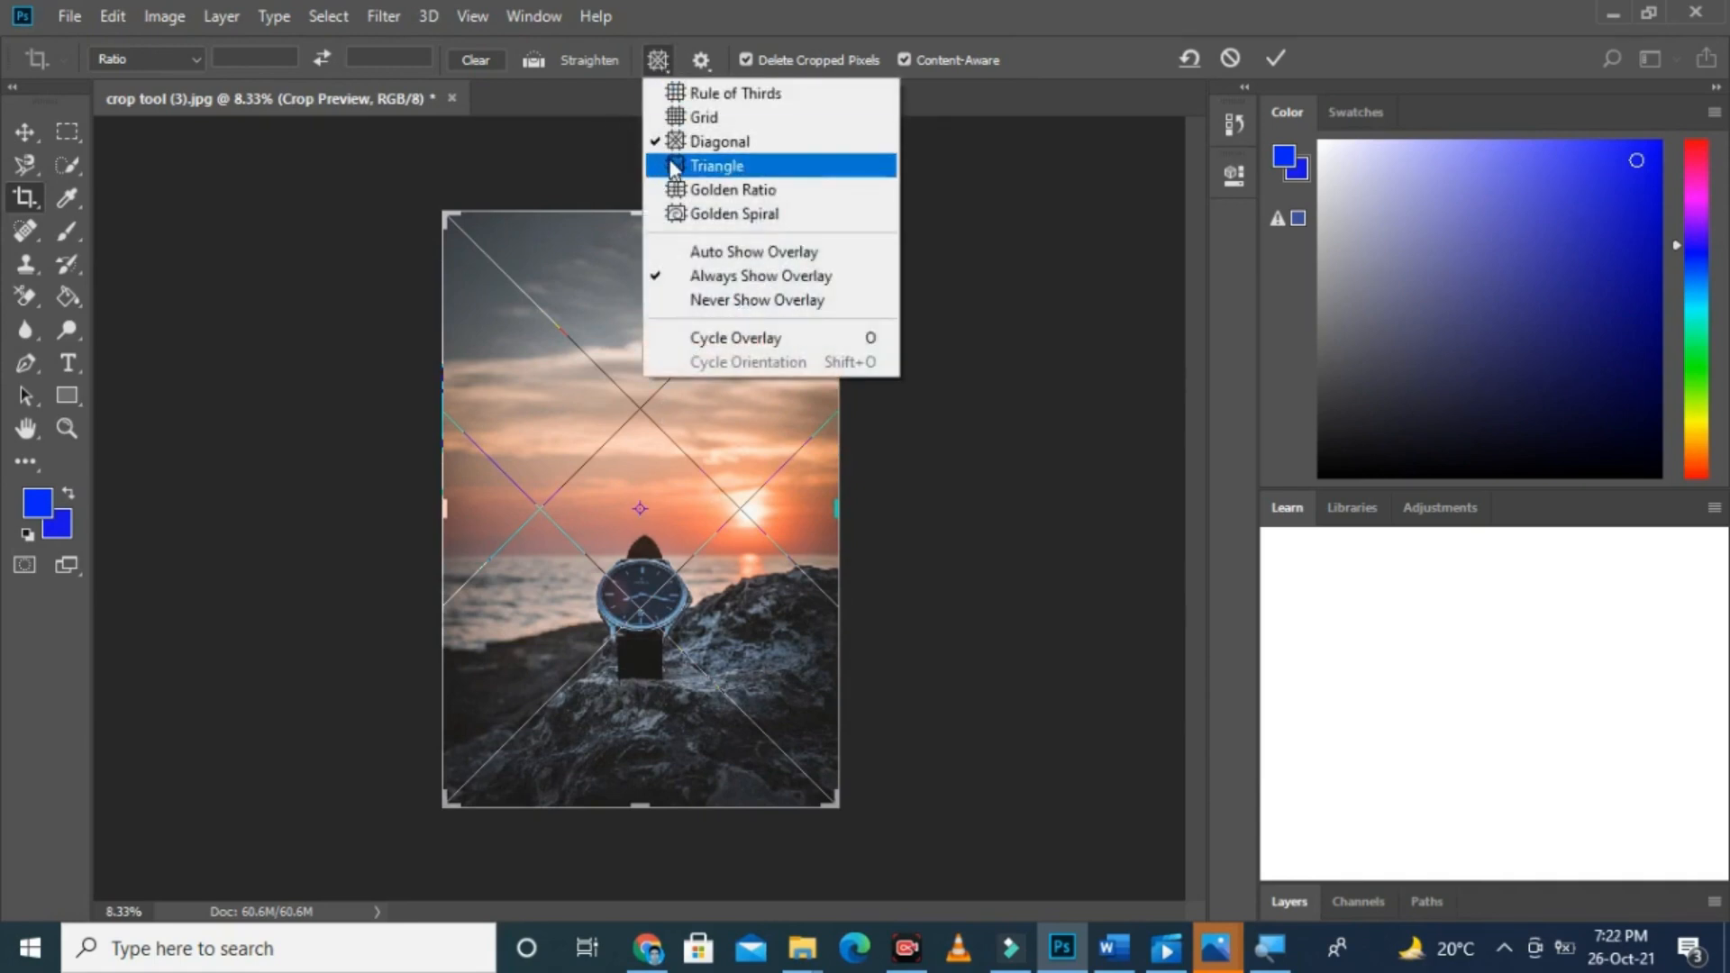
{"action": "left_click", "coordinate": [668, 164]}
{"action": "left_click", "coordinate": [664, 59]}
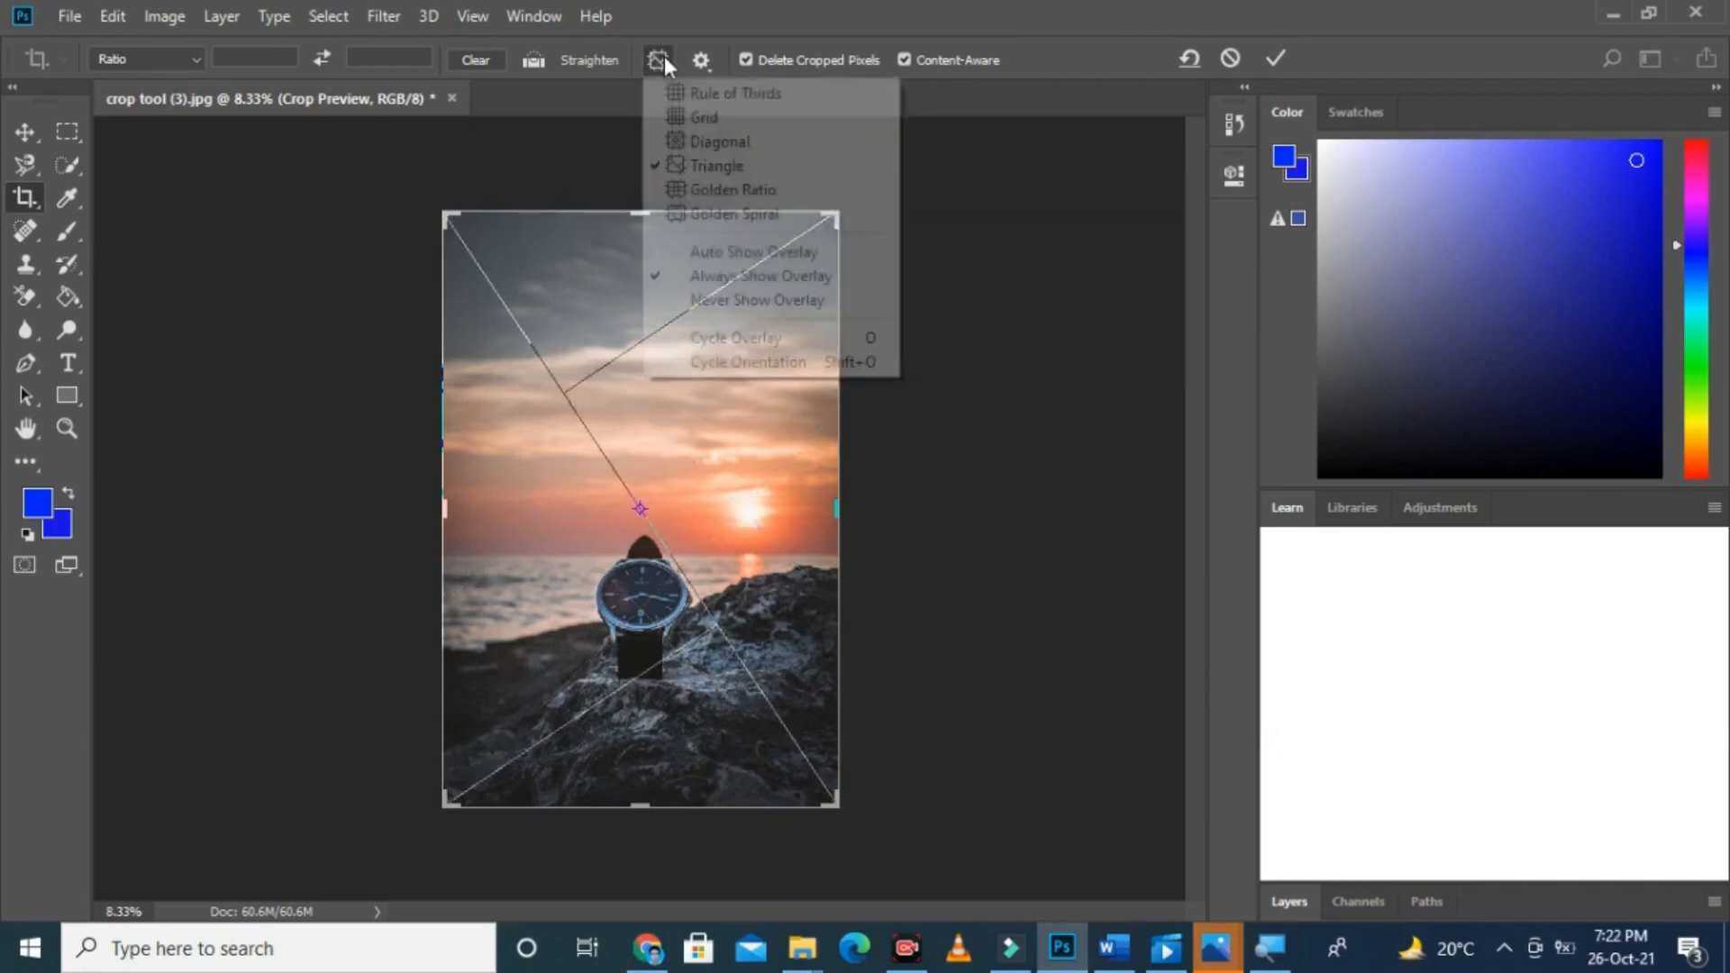
{"action": "left_click", "coordinate": [702, 191]}
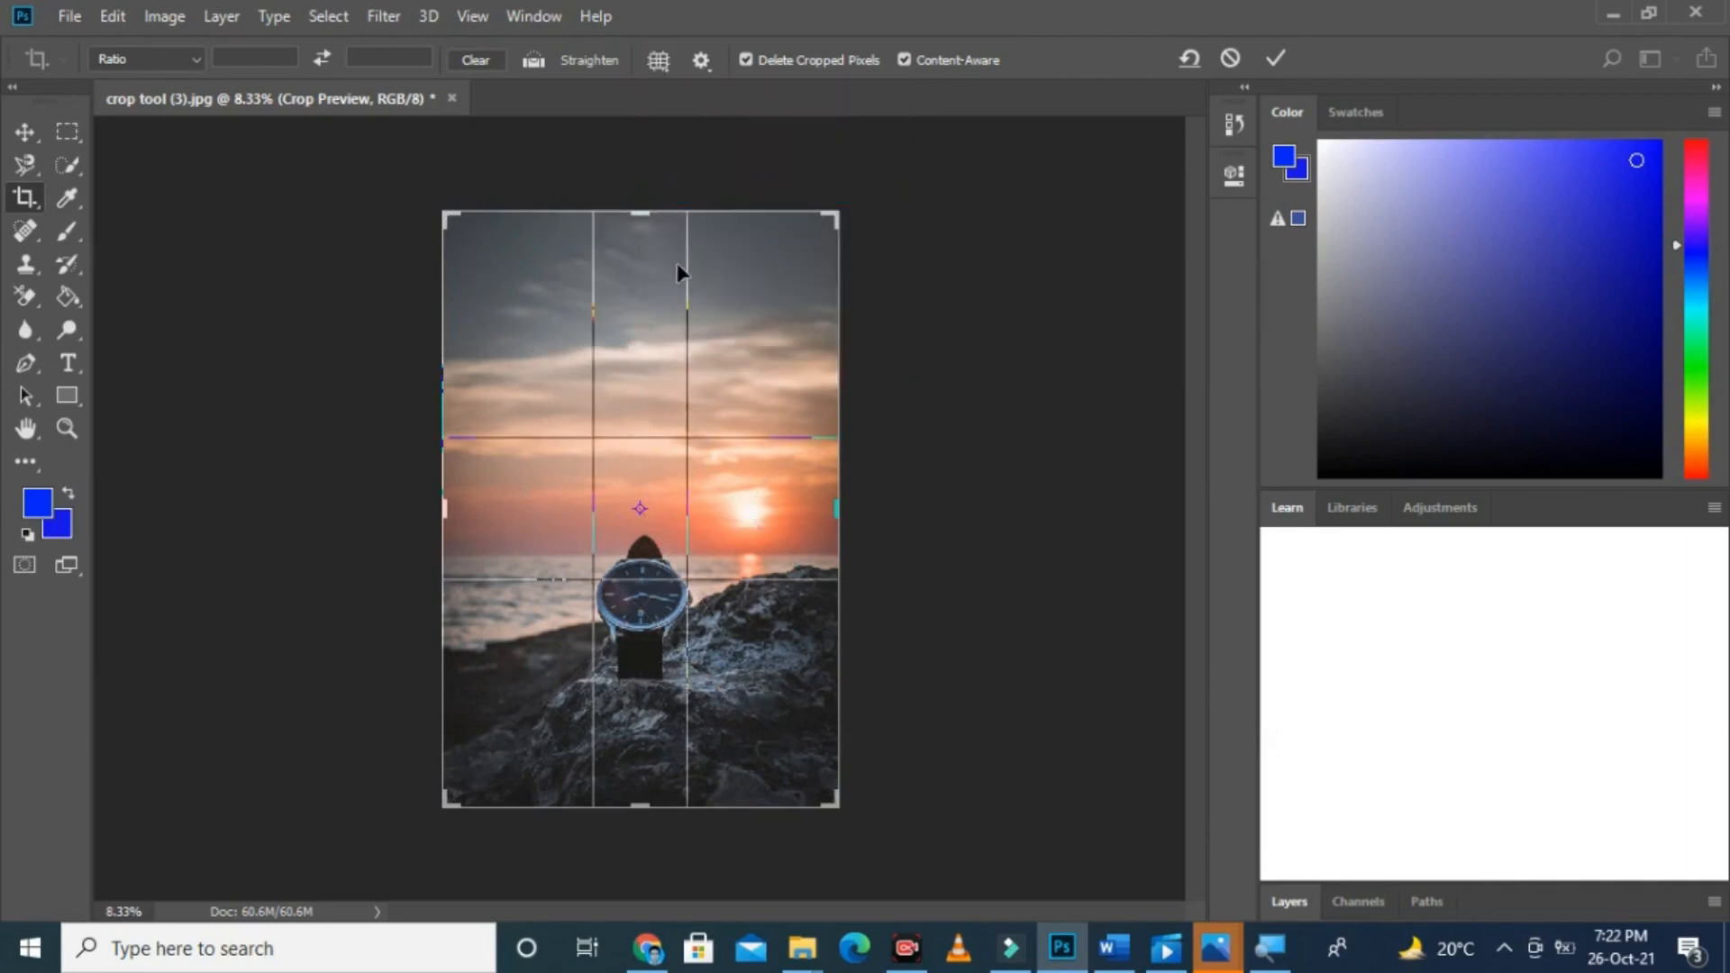
{"action": "left_click", "coordinate": [667, 63]}
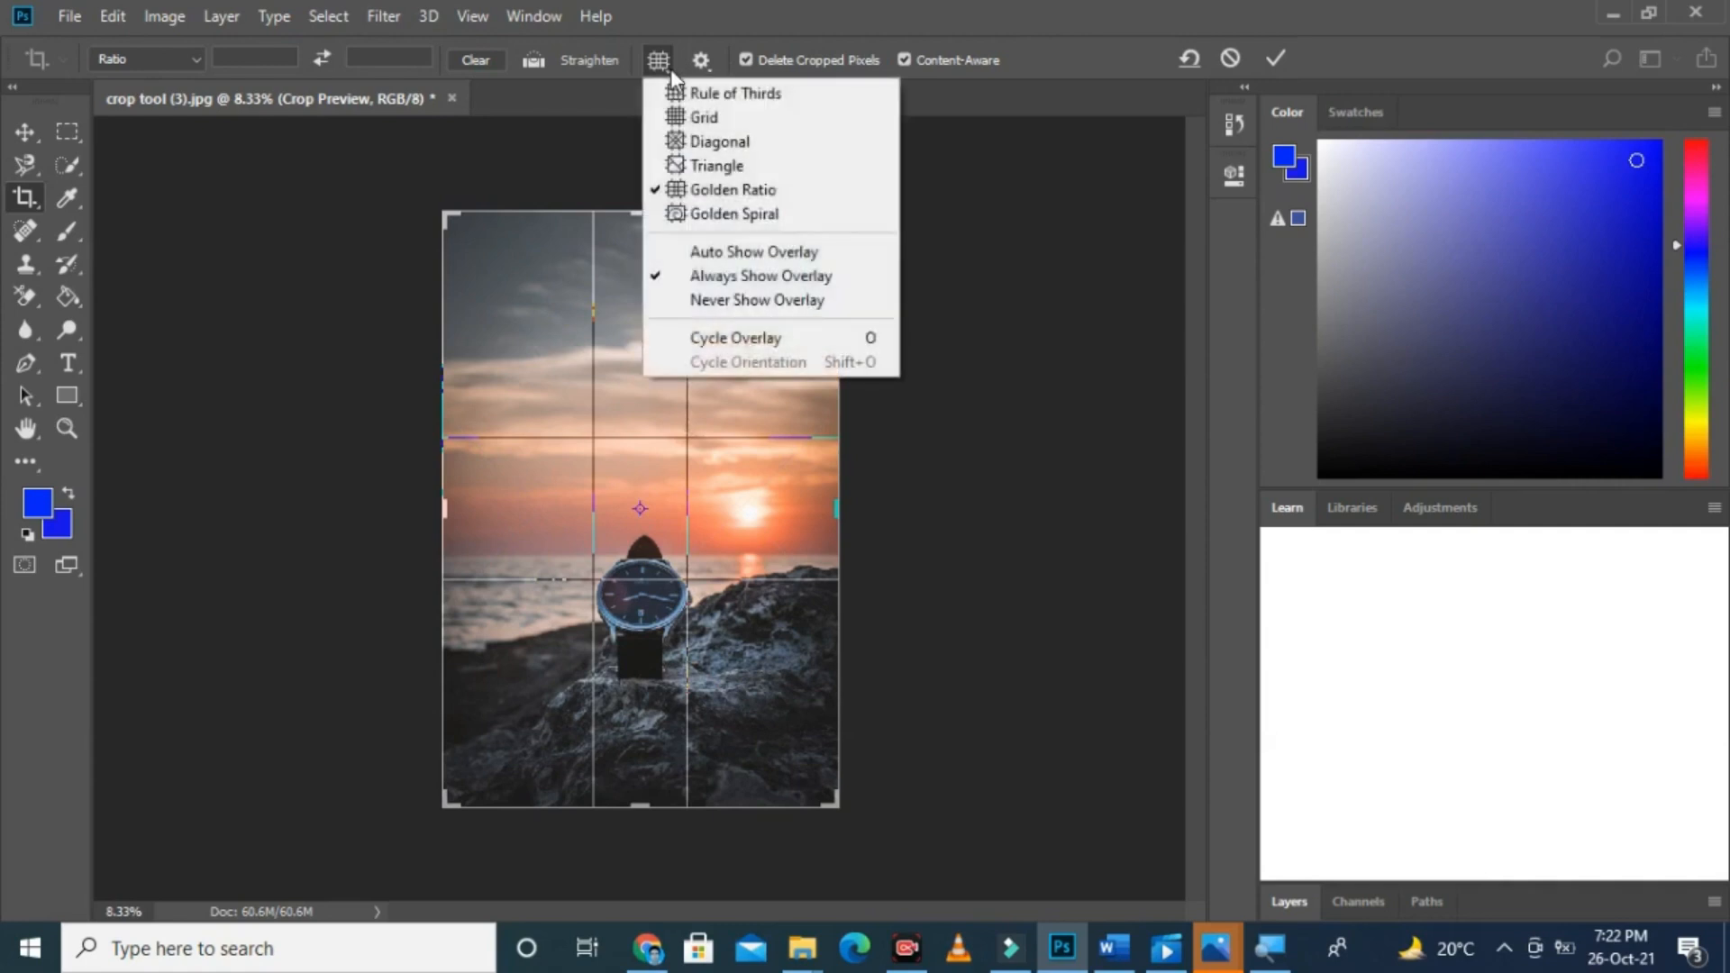
{"action": "left_click", "coordinate": [702, 221]}
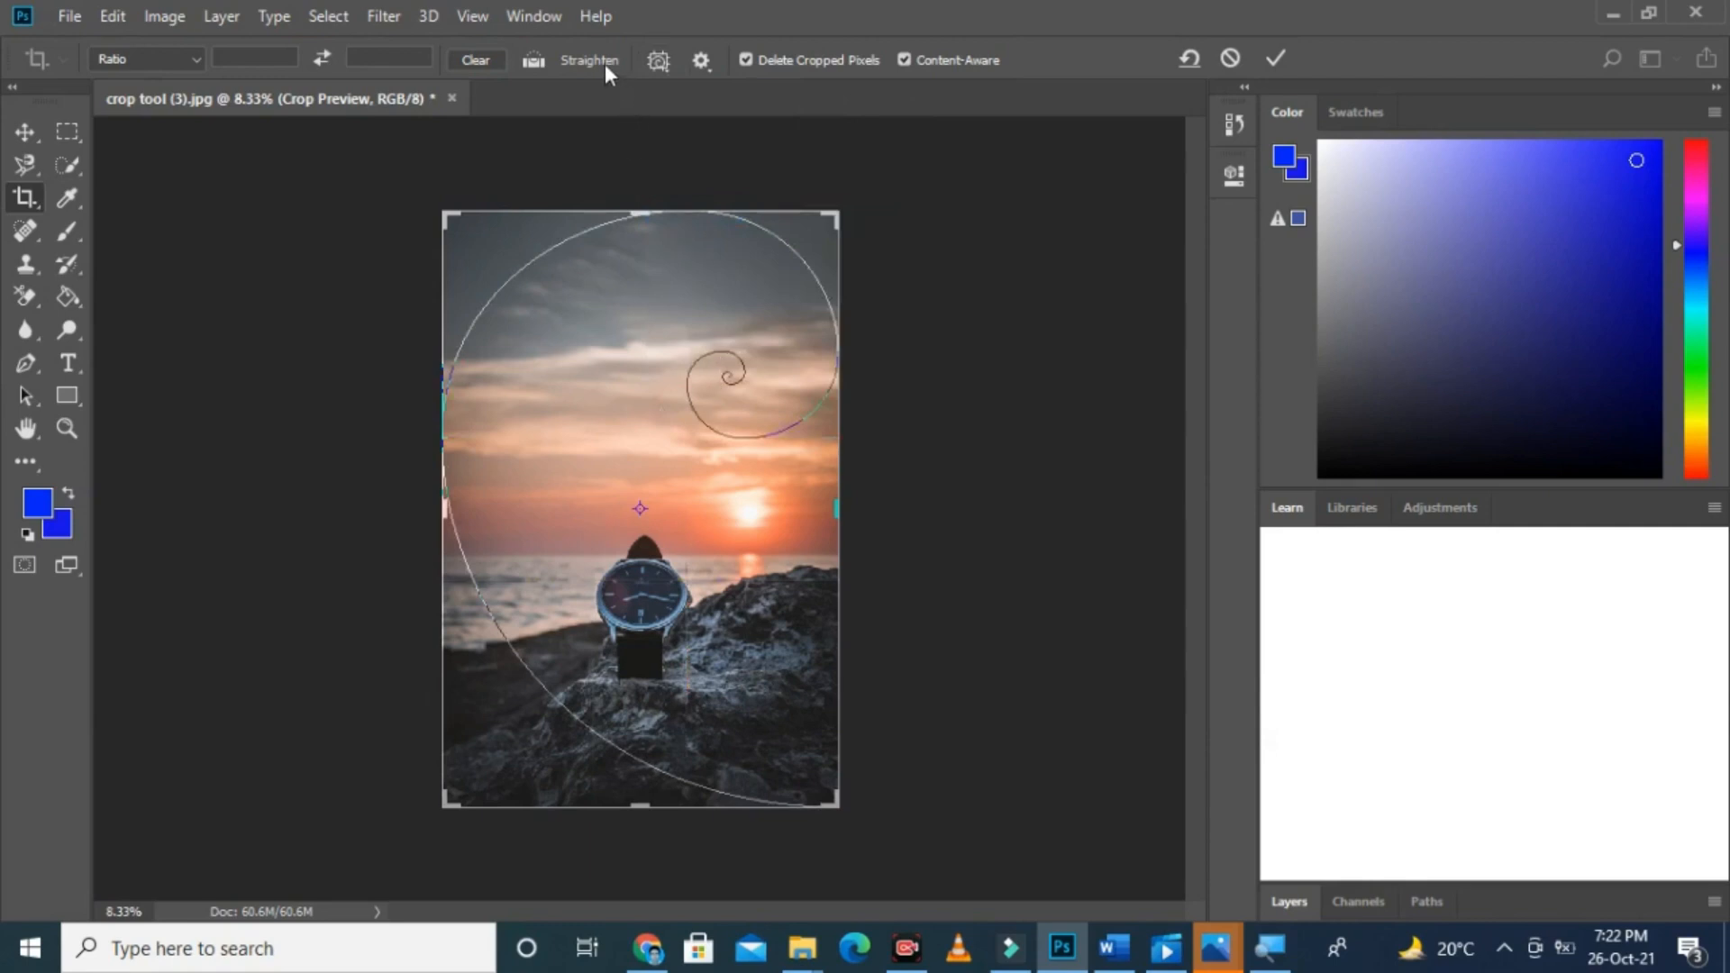
Step: Hide the guides with Never Show Overlay and bring up the next guide with Cycle Overlay
{"action": "left_click", "coordinate": [659, 65]}
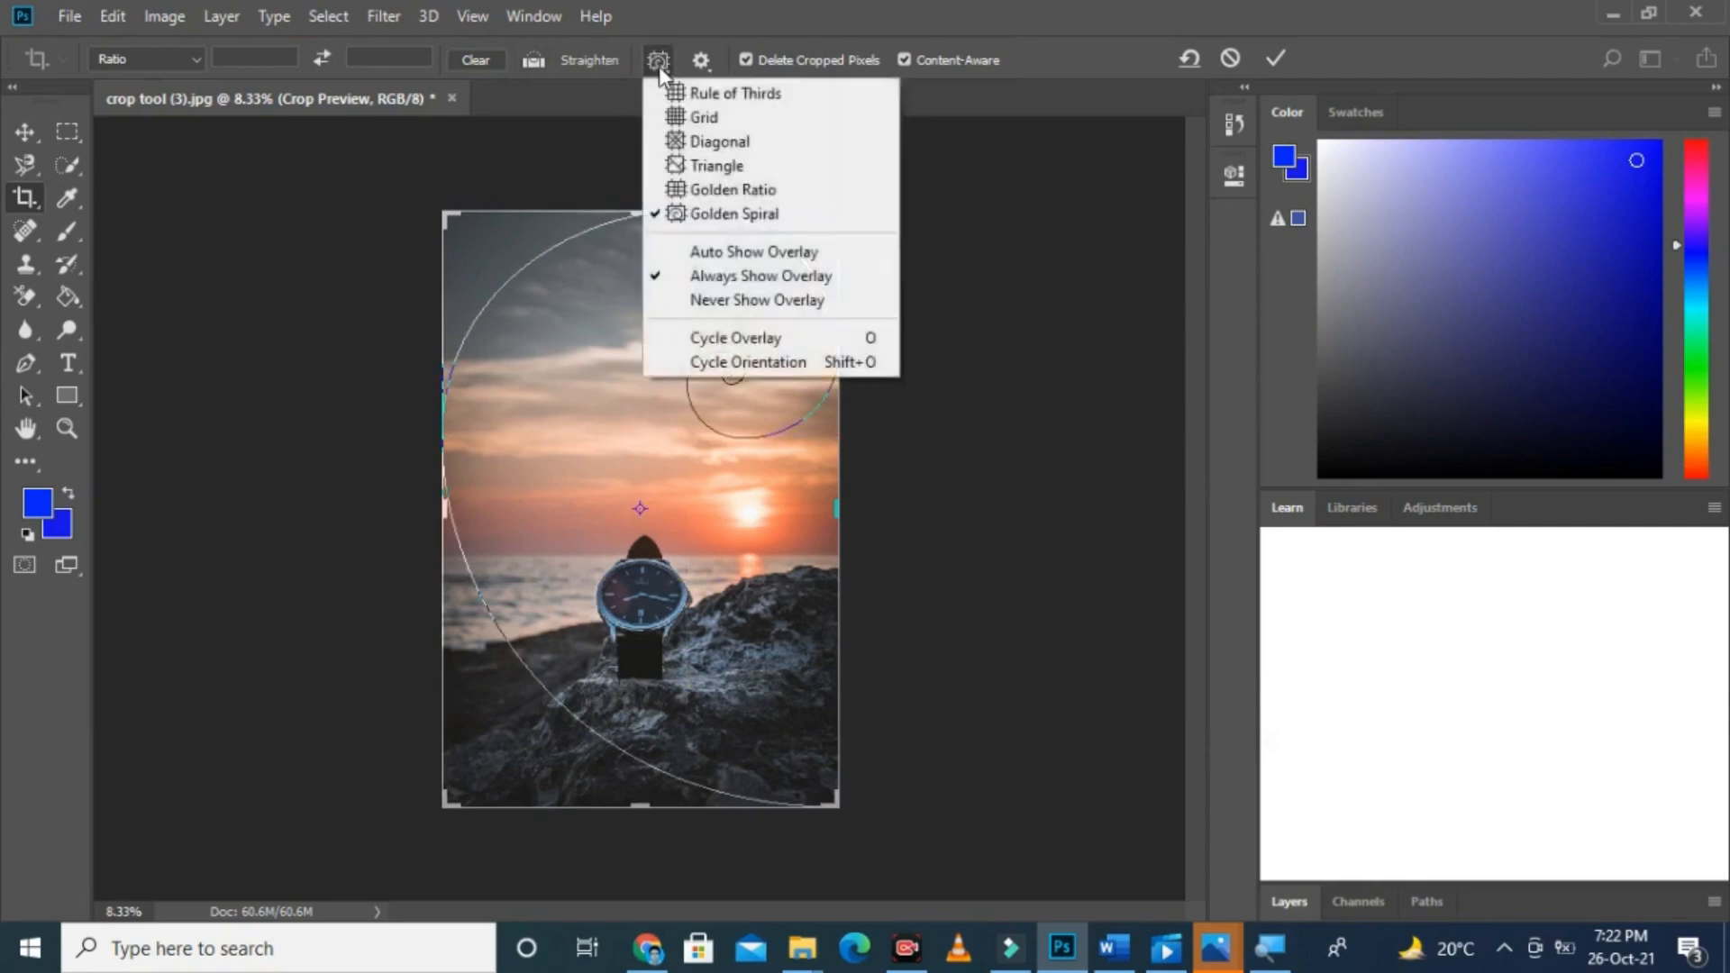
{"action": "left_click", "coordinate": [712, 301]}
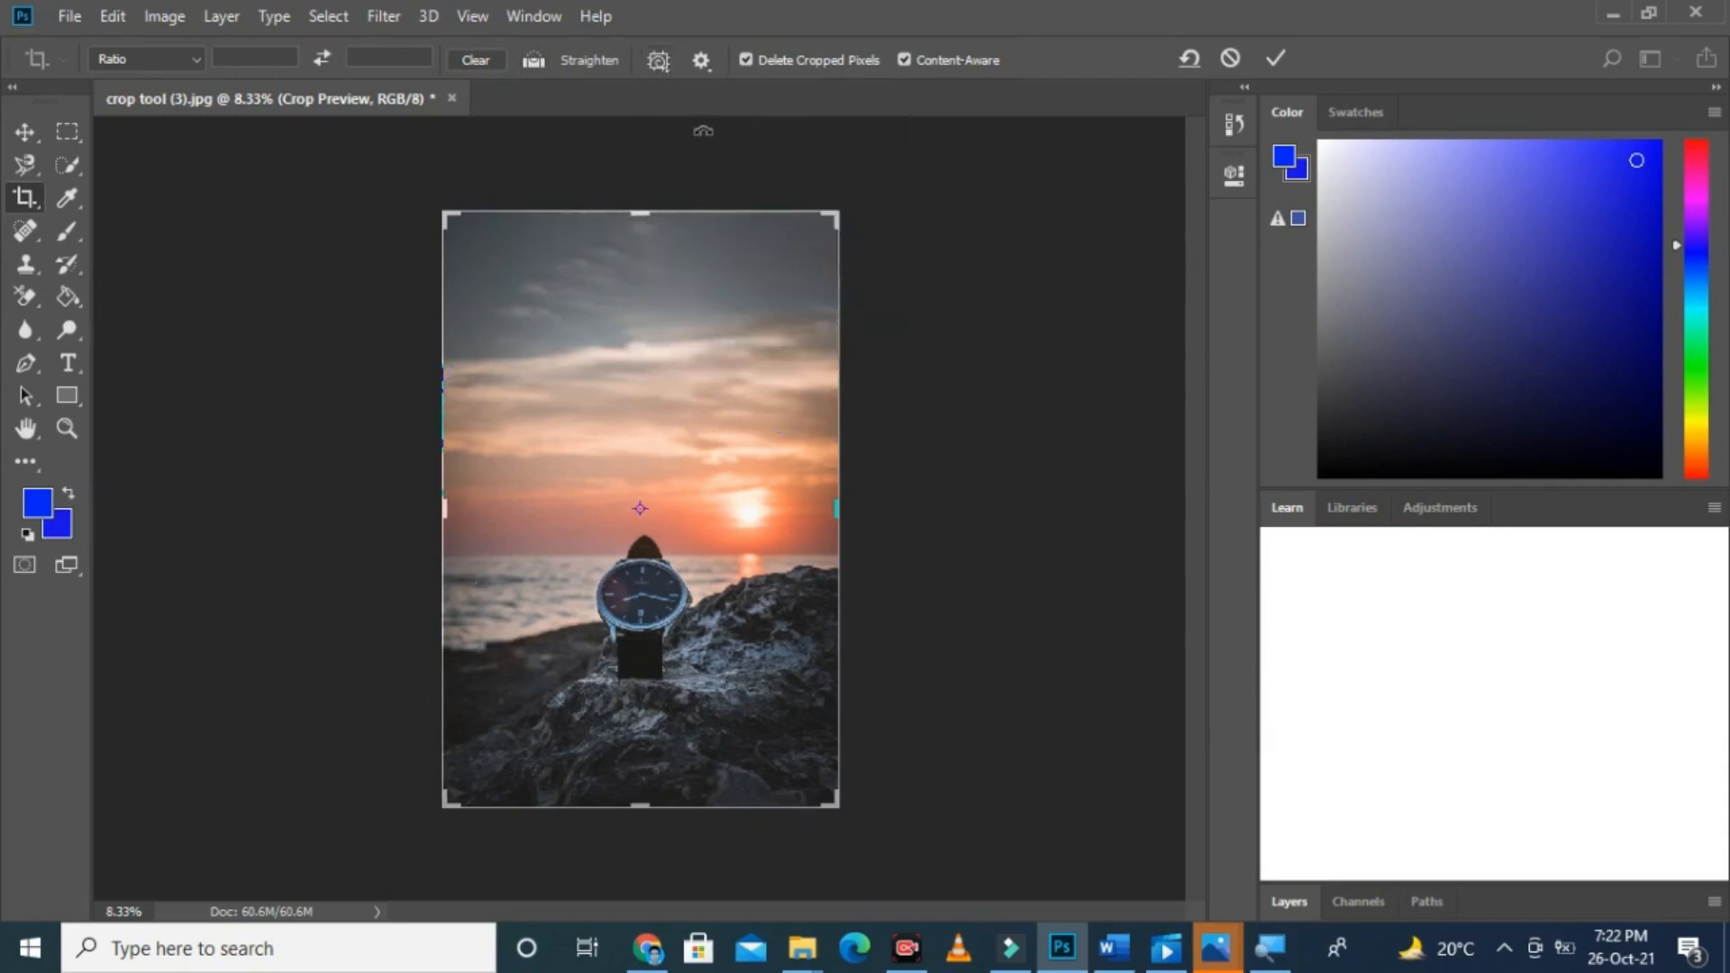
{"action": "left_click", "coordinate": [668, 64]}
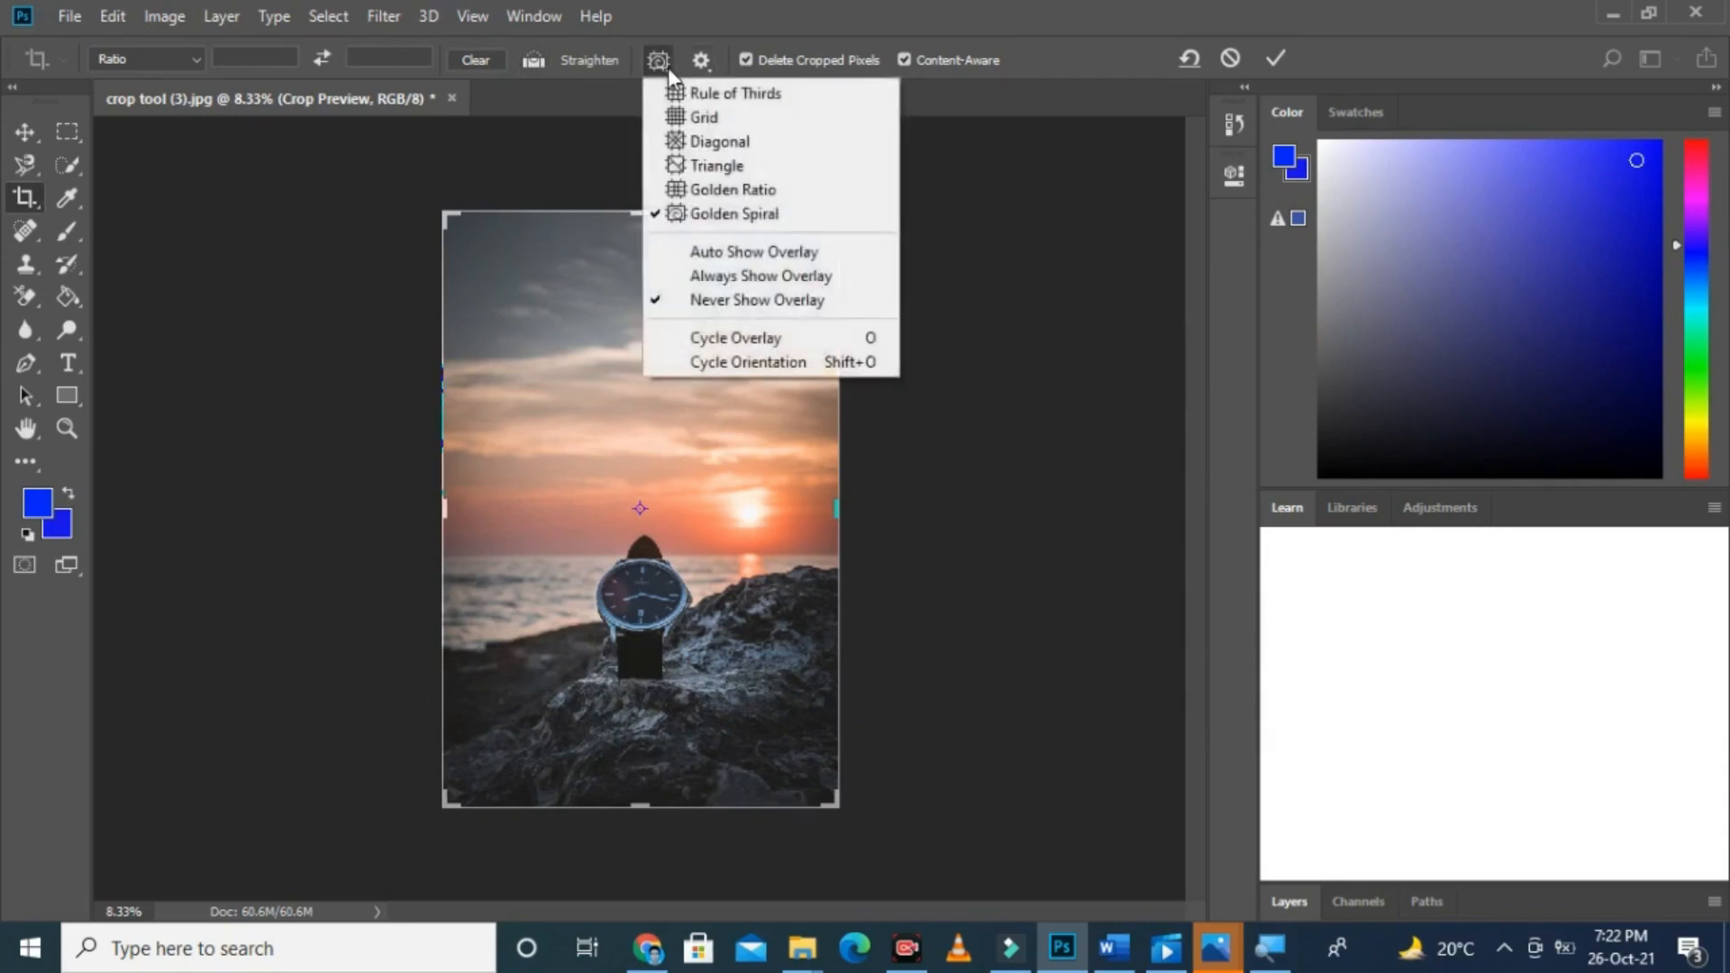
{"action": "left_click", "coordinate": [712, 337]}
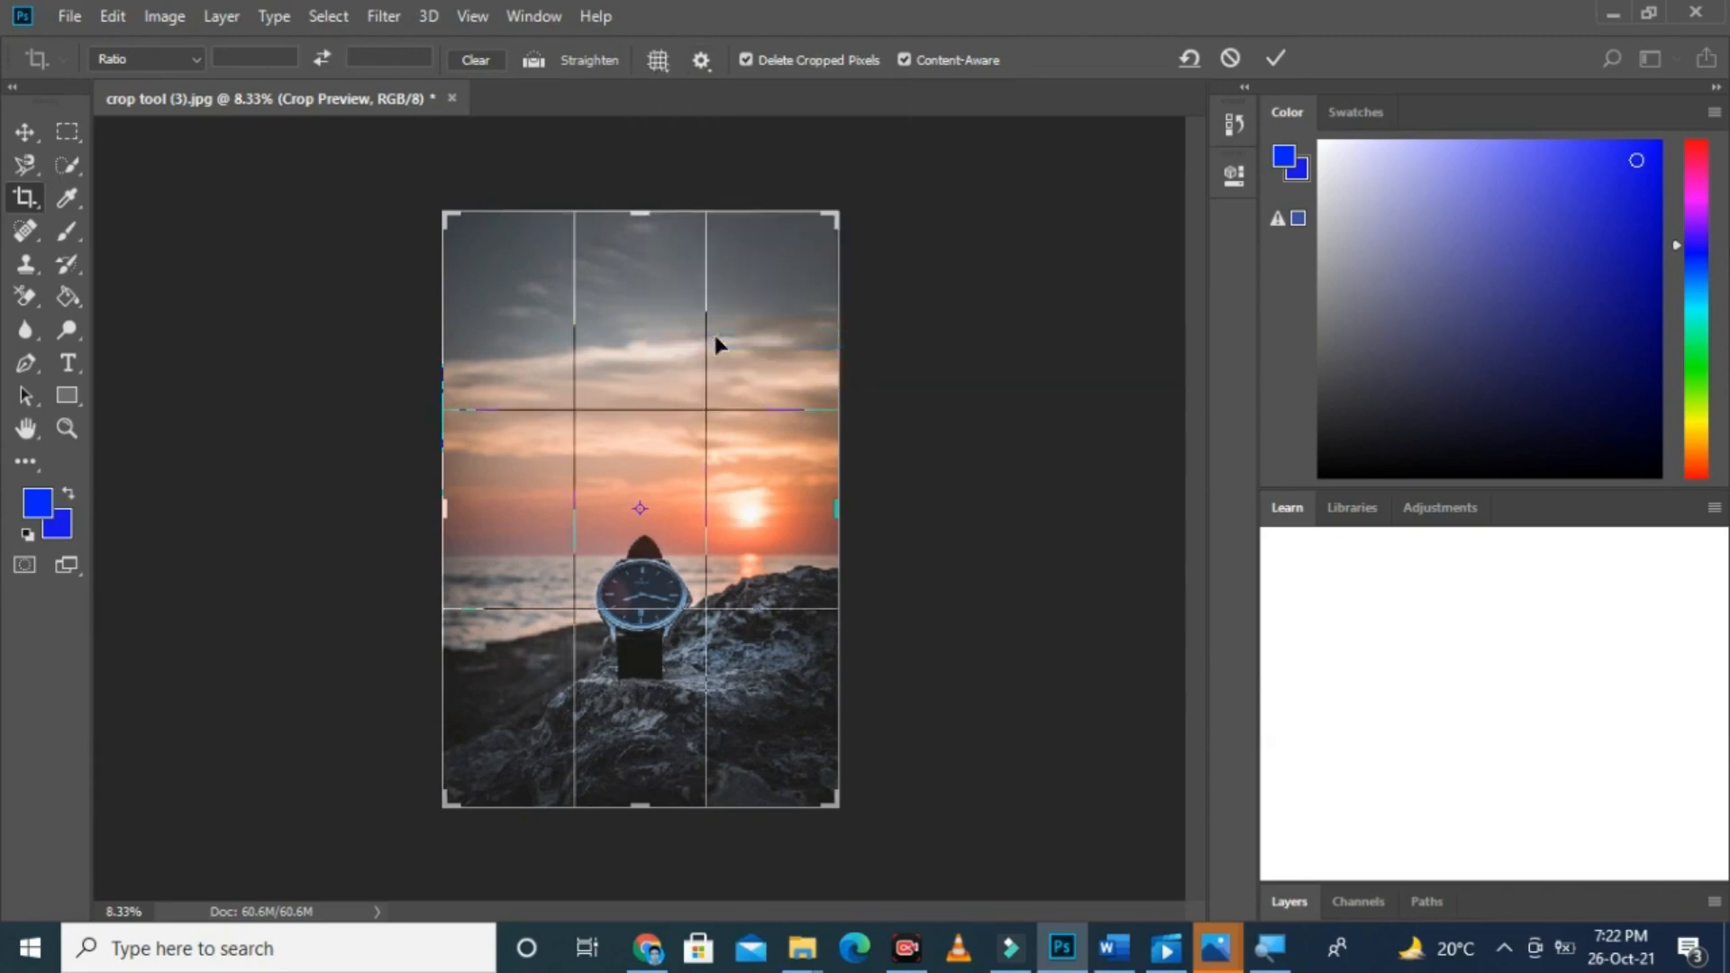
Step: Switch the crop overlay between Rule of Thirds and Grid, leaving it on Rule of Thirds
{"action": "left_click", "coordinate": [664, 63]}
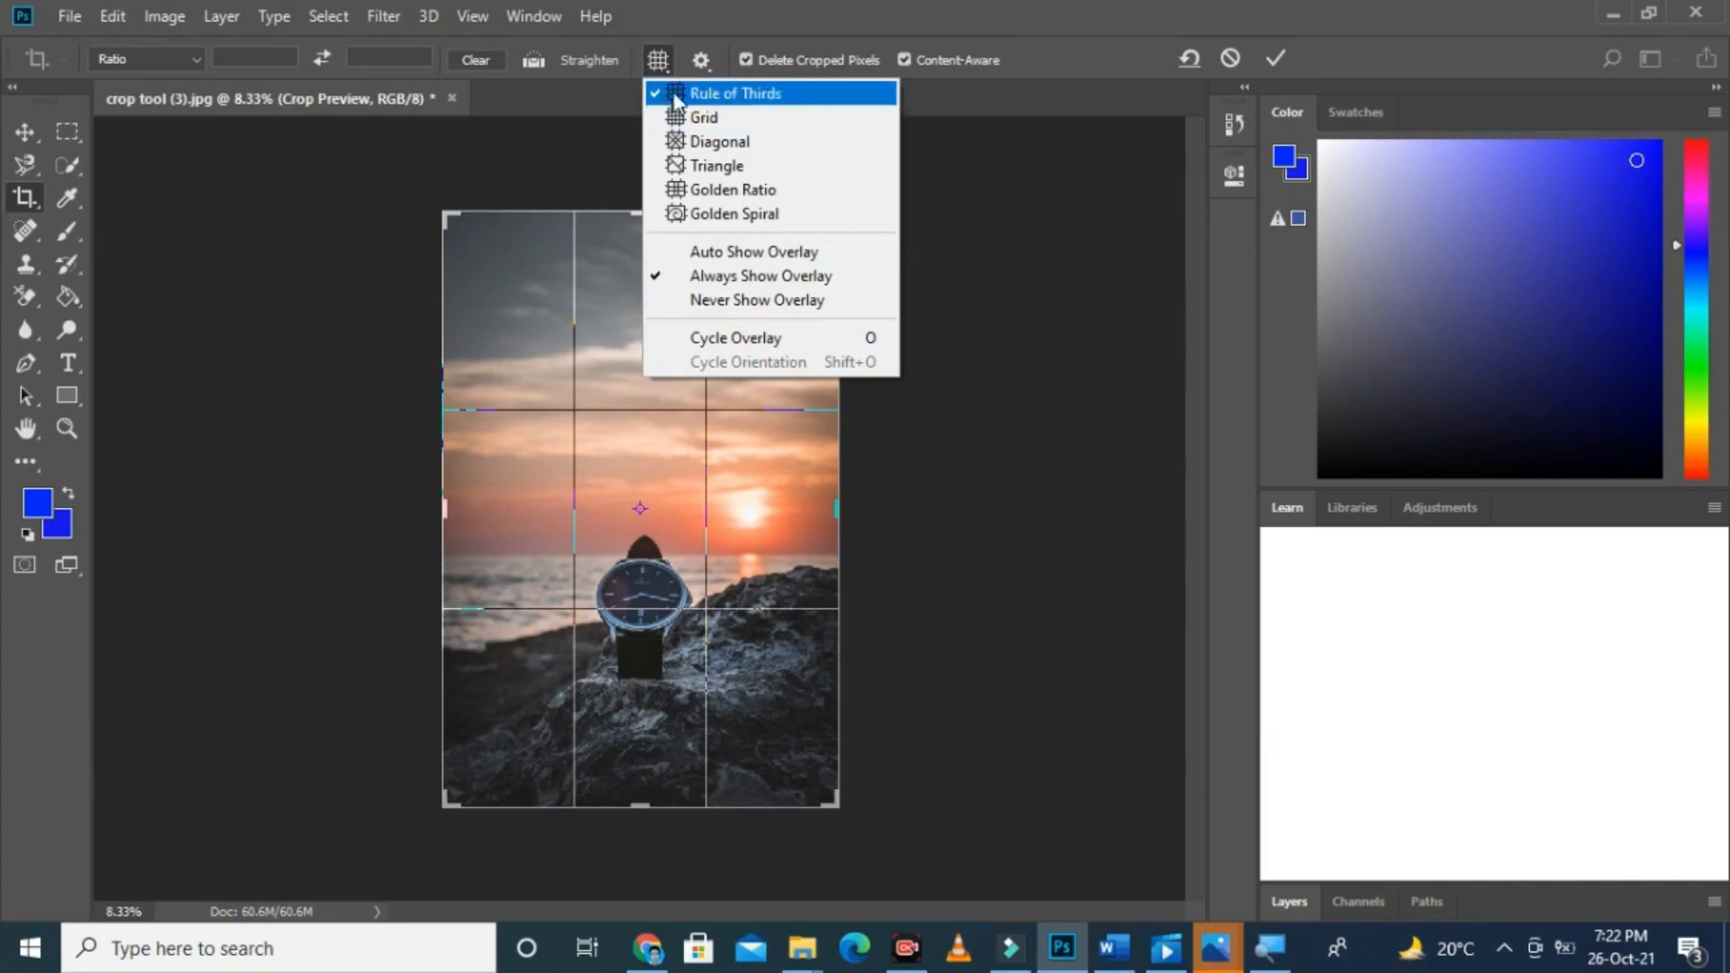
{"action": "left_click", "coordinate": [676, 97]}
{"action": "left_click", "coordinate": [660, 60]}
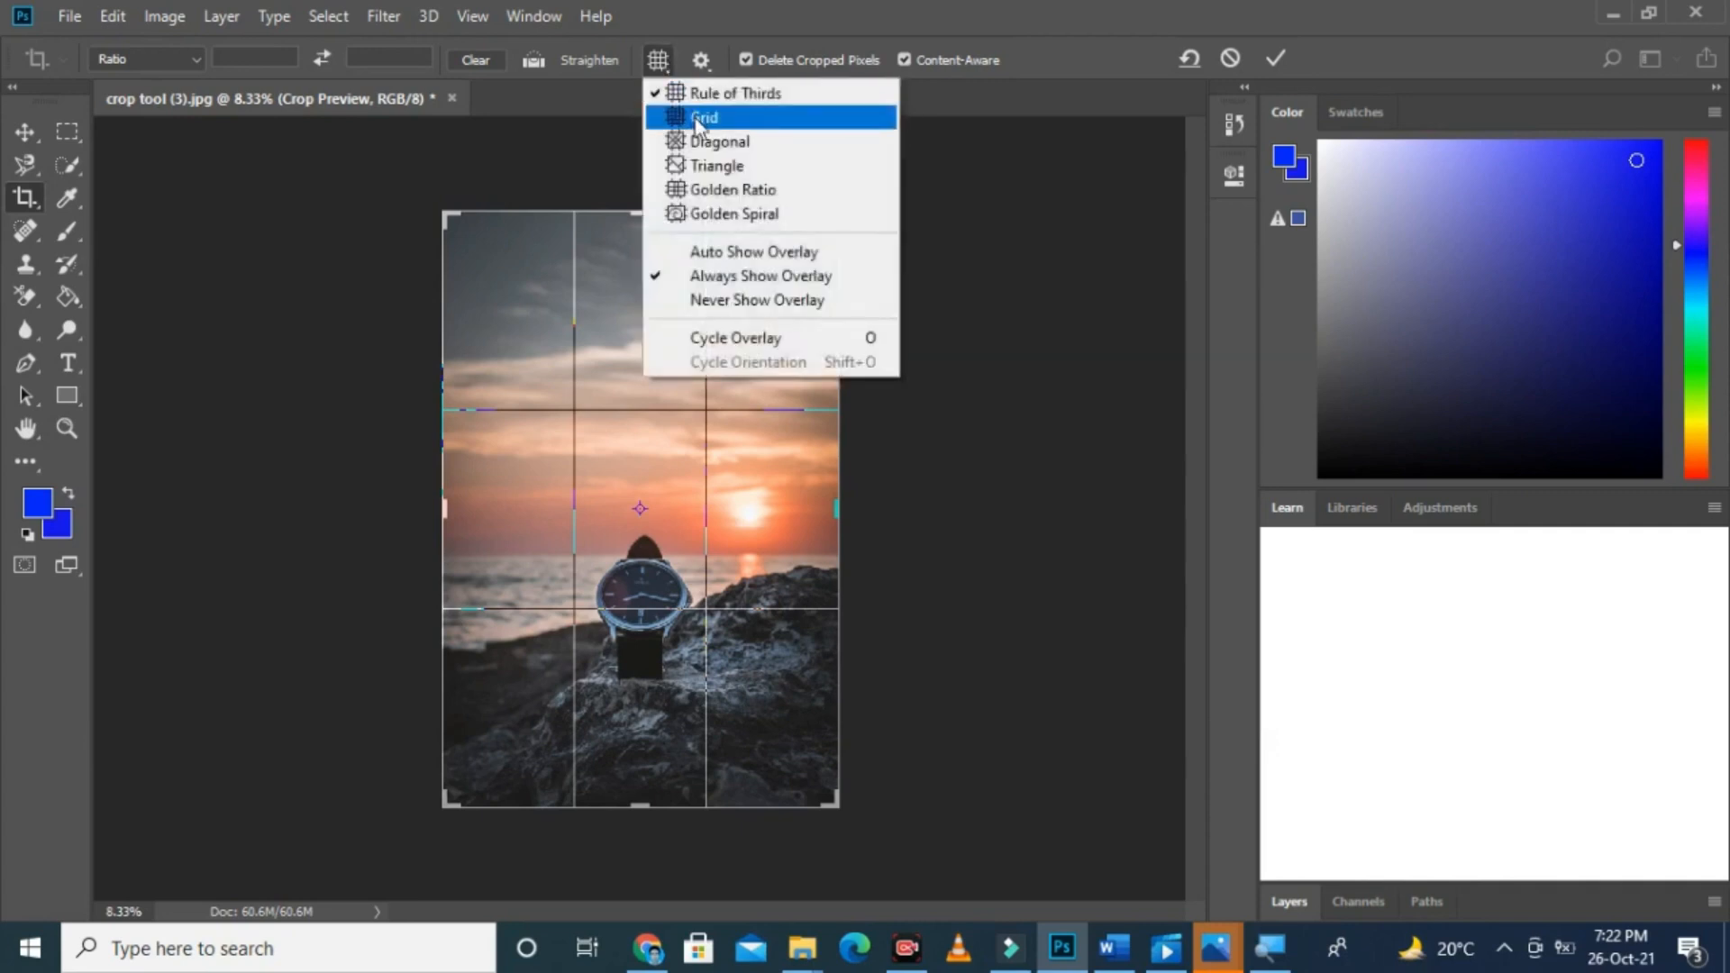
{"action": "left_click", "coordinate": [698, 119]}
{"action": "left_click", "coordinate": [673, 65]}
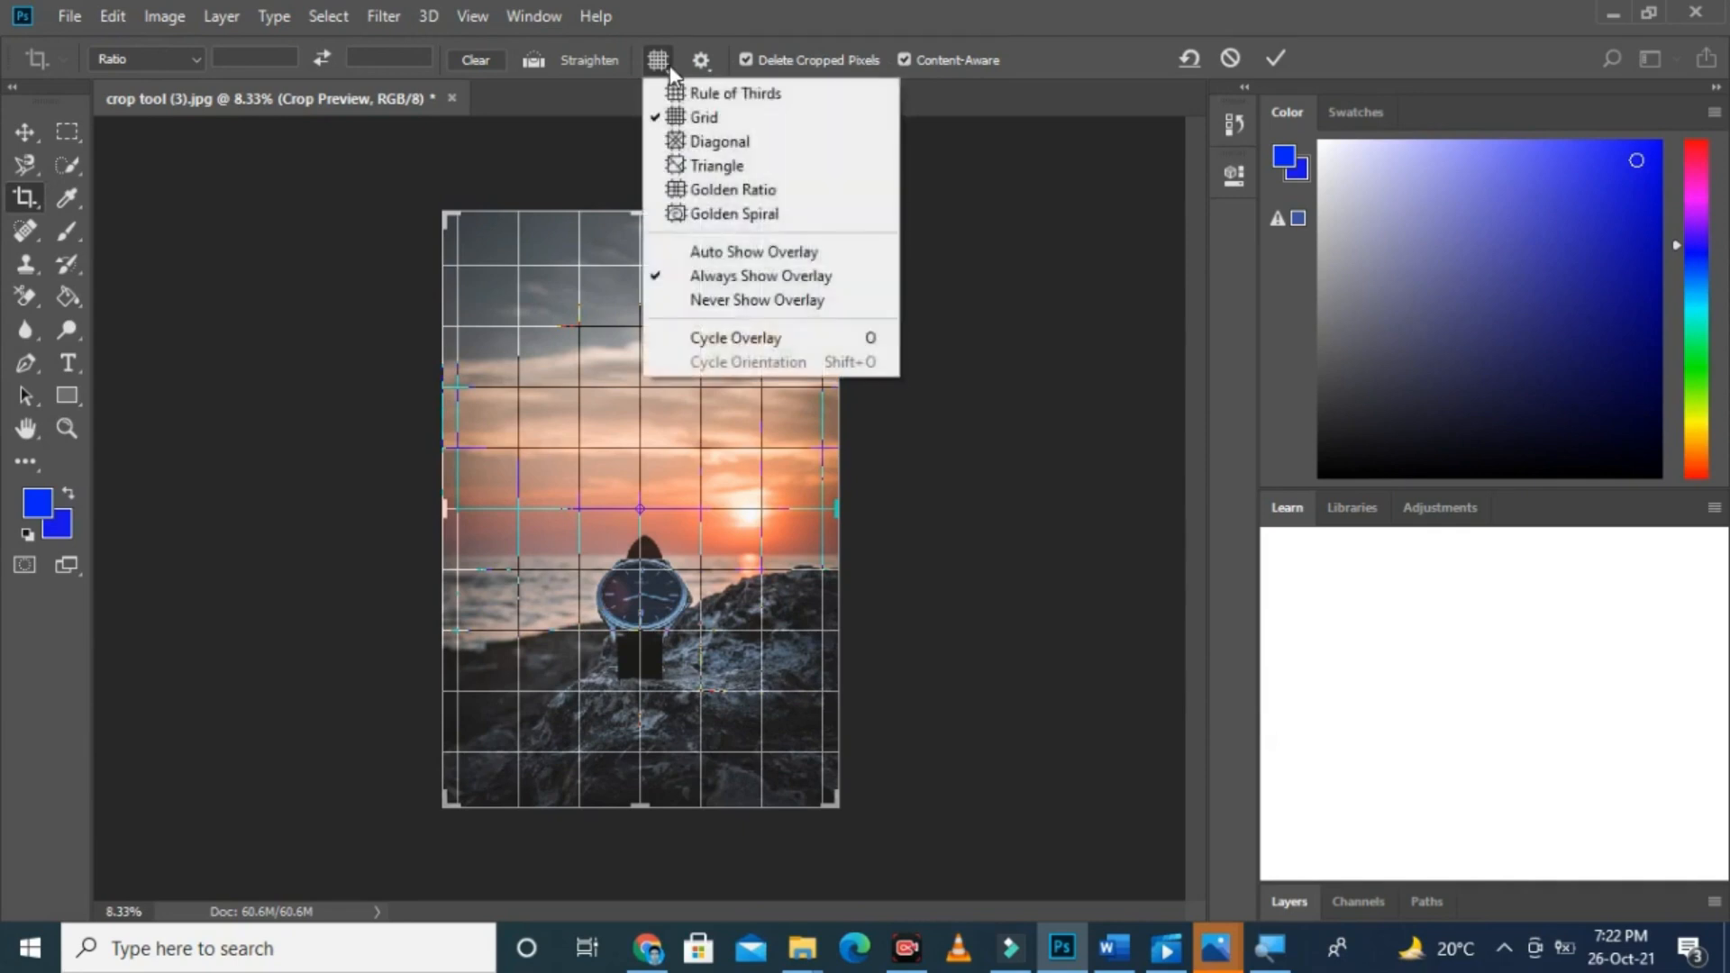
{"action": "left_click", "coordinate": [680, 95]}
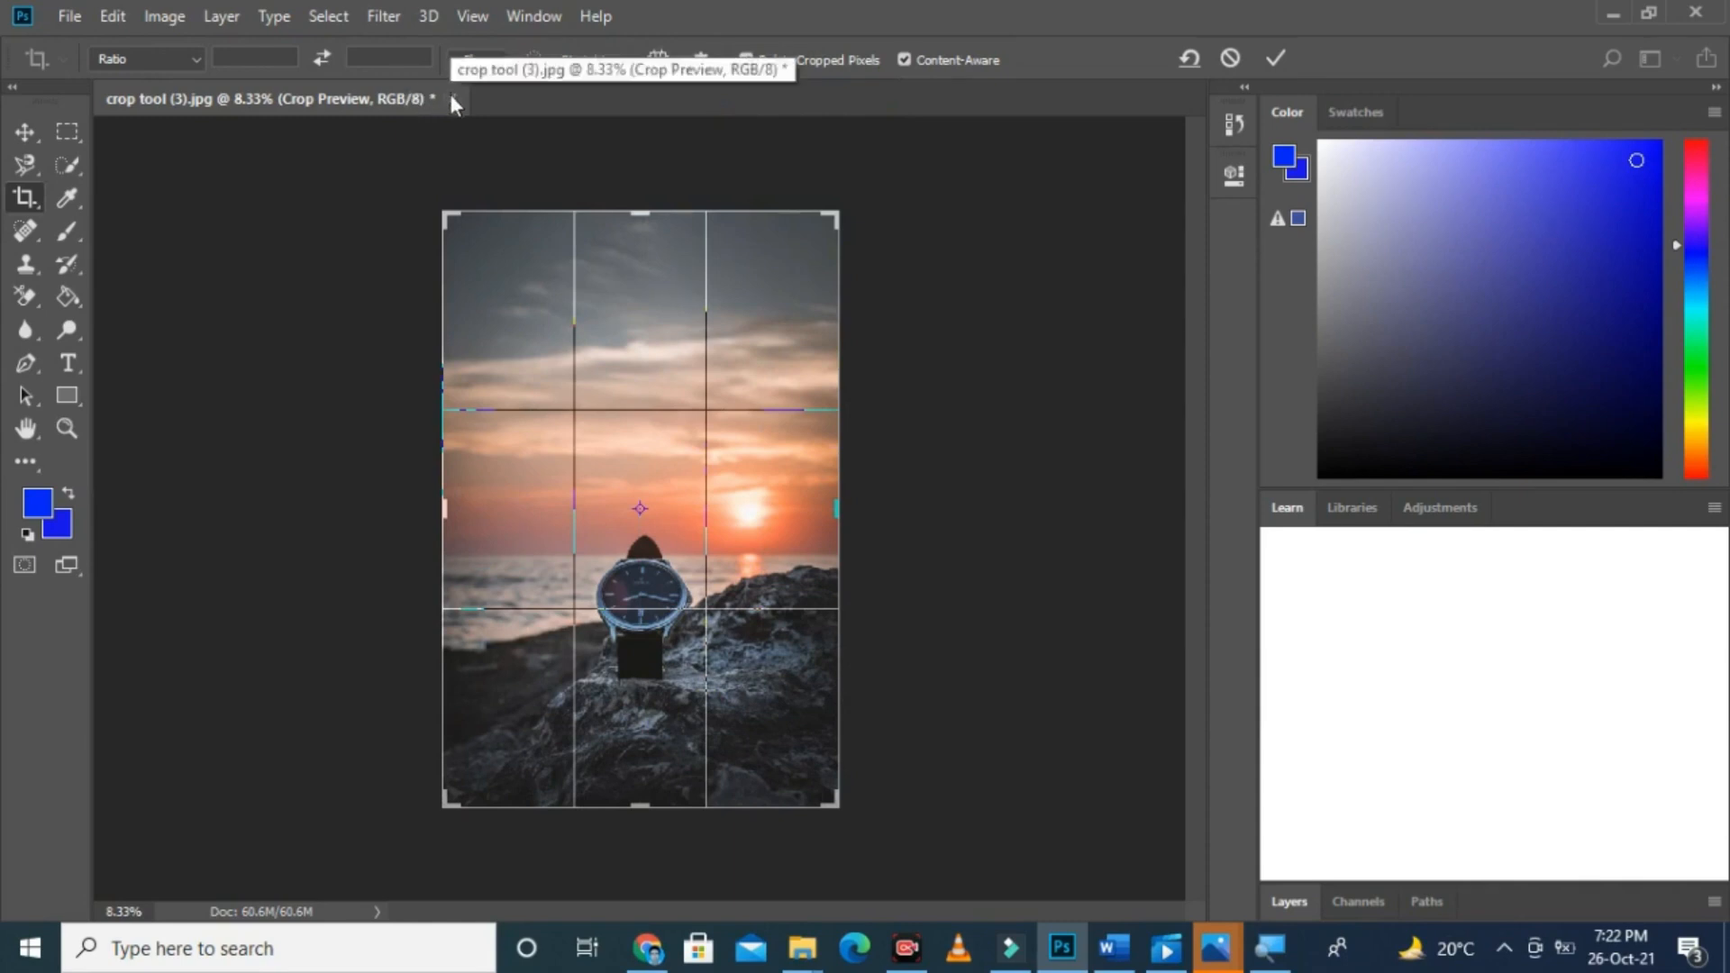
Step: Apply the pending crop and close the watch photo without saving the changes
{"action": "right_click", "coordinate": [27, 198]}
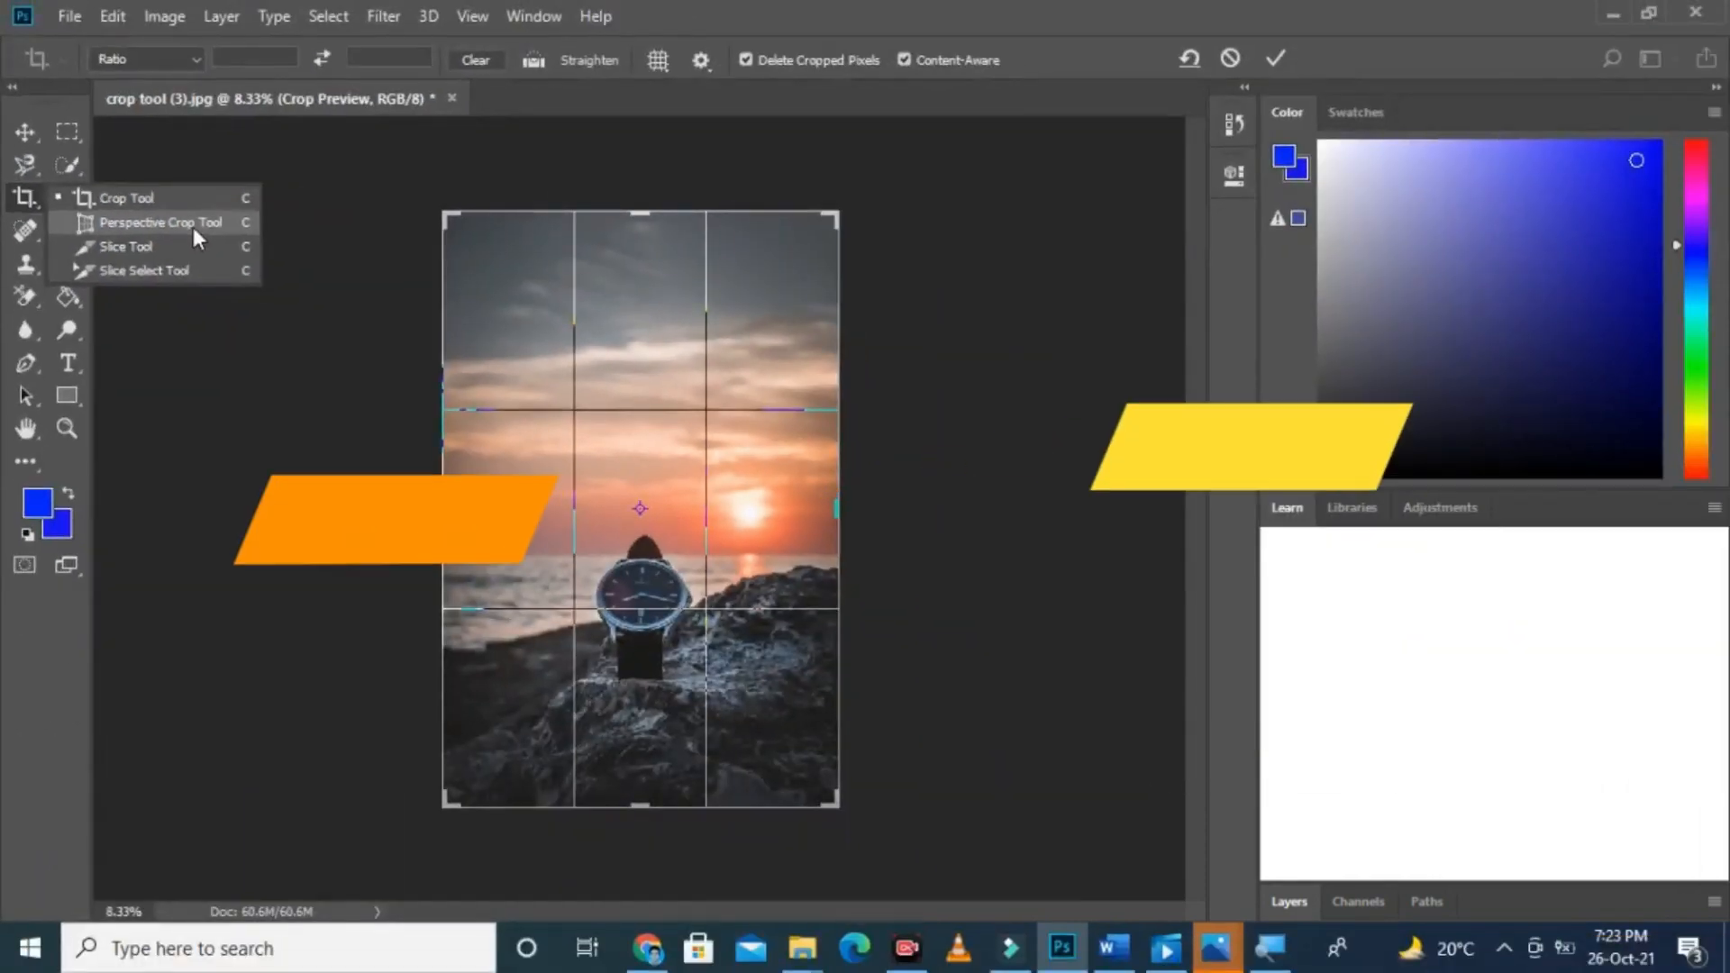
{"action": "left_click", "coordinate": [450, 105]}
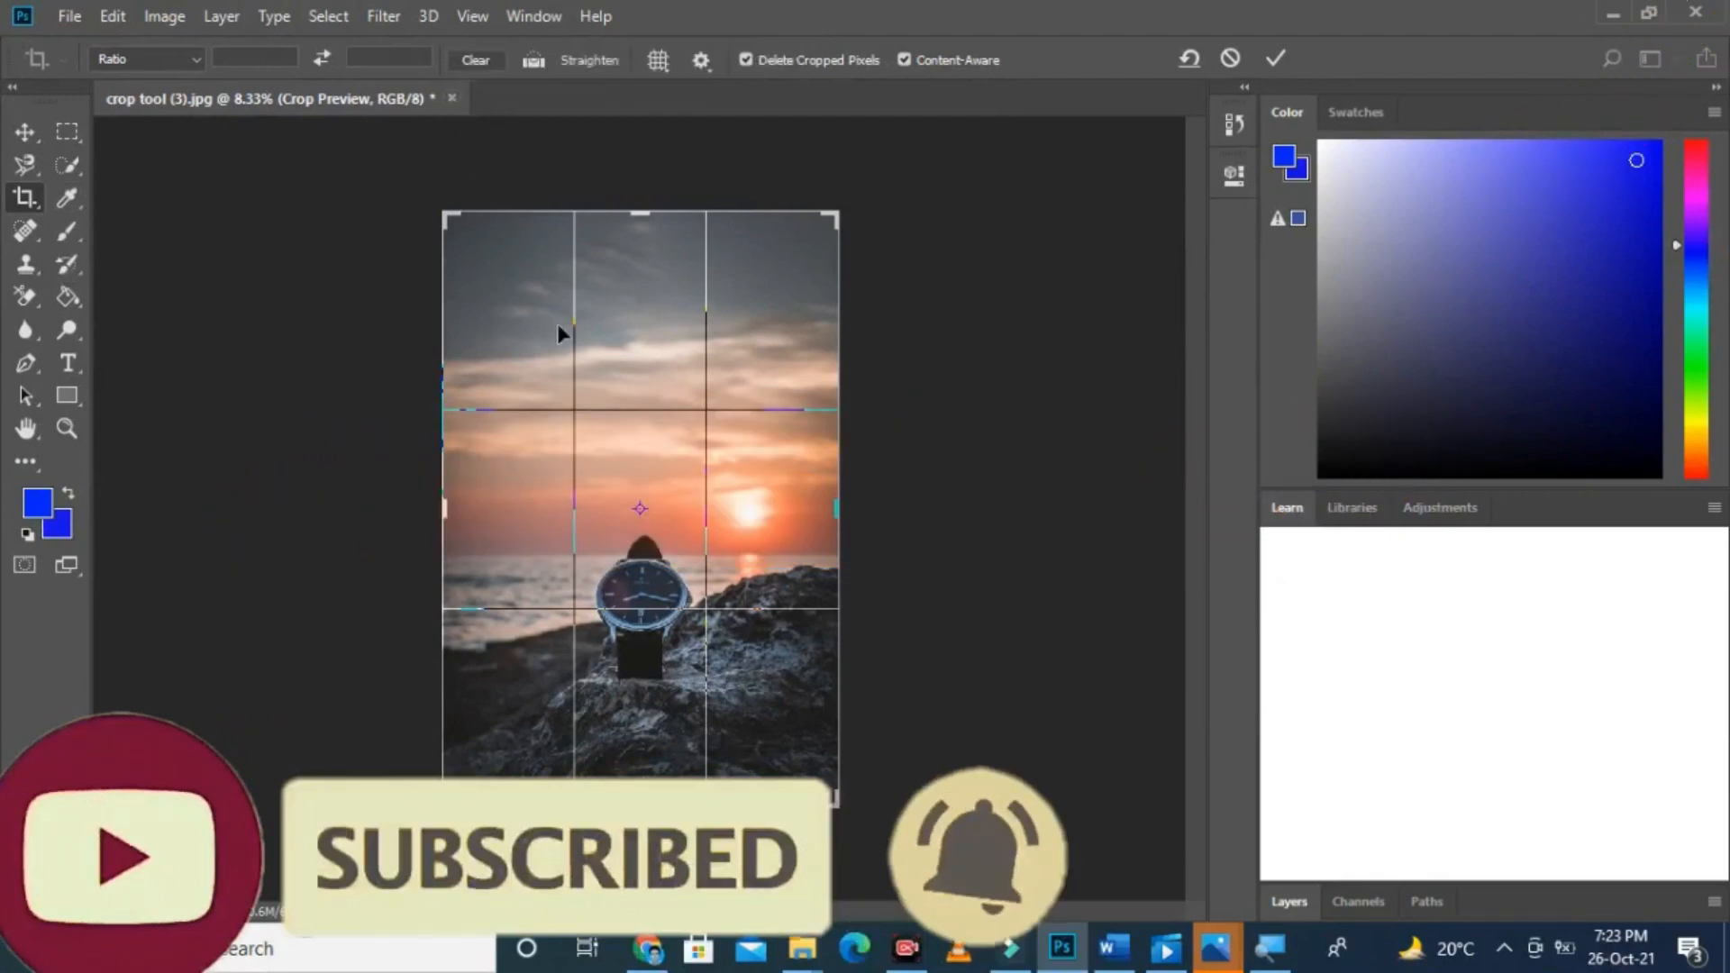
{"action": "key", "text": "Return"}
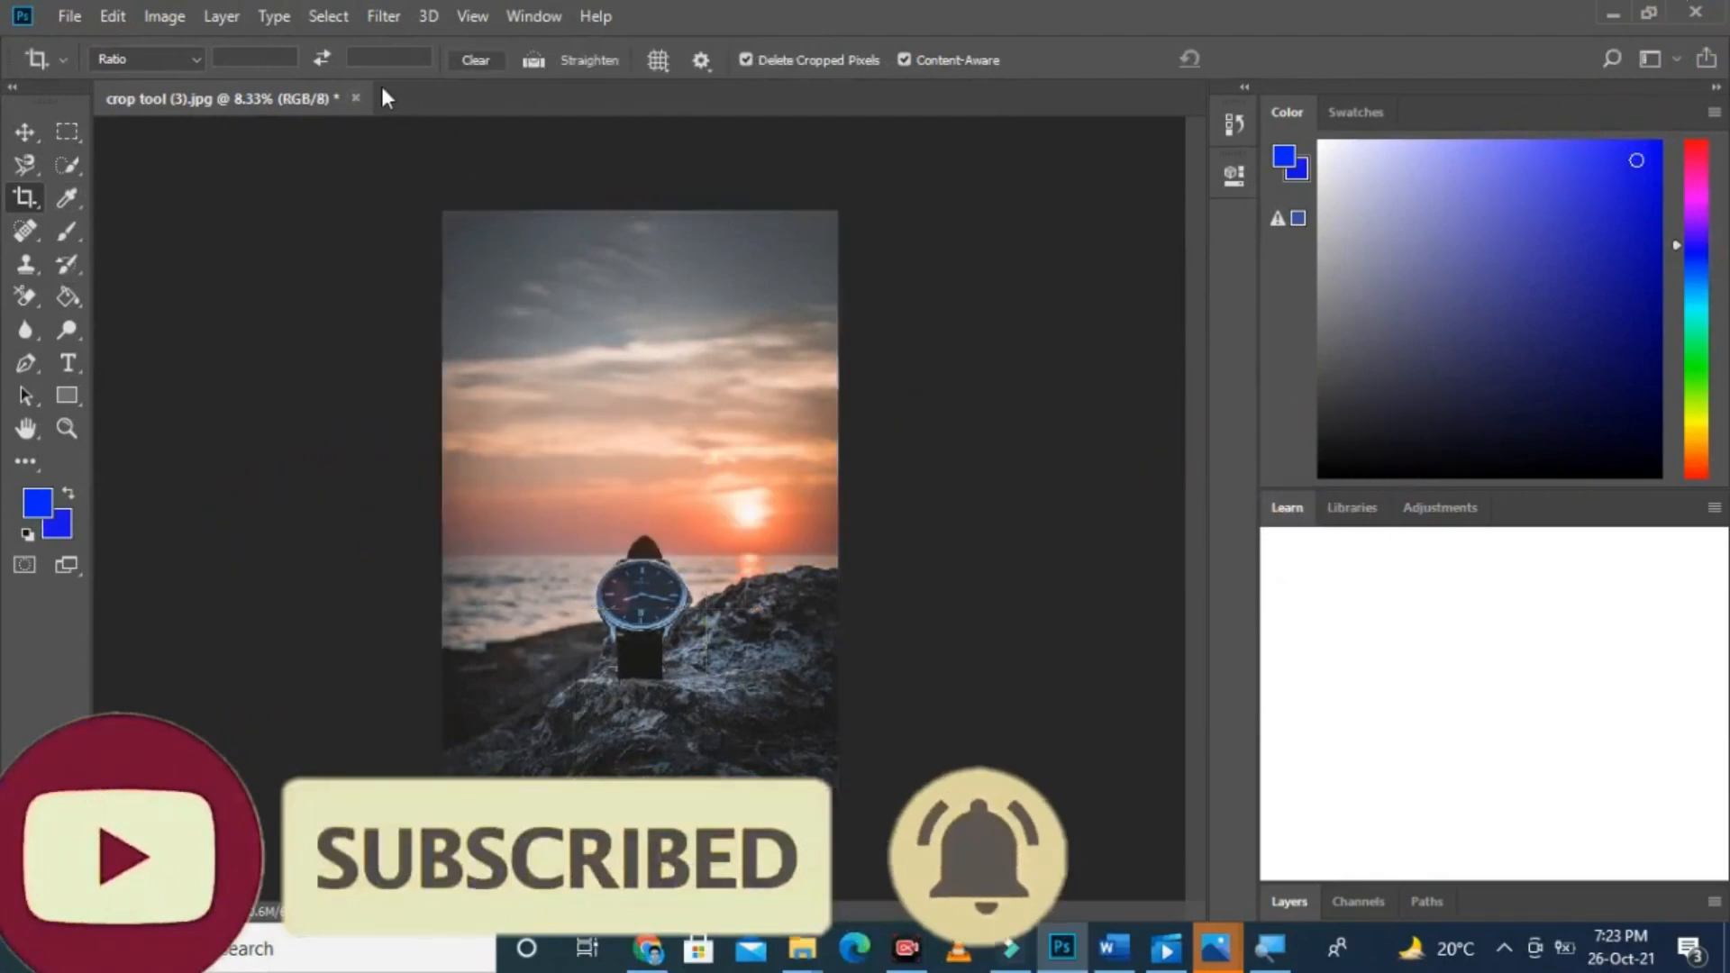
{"action": "left_click", "coordinate": [356, 95]}
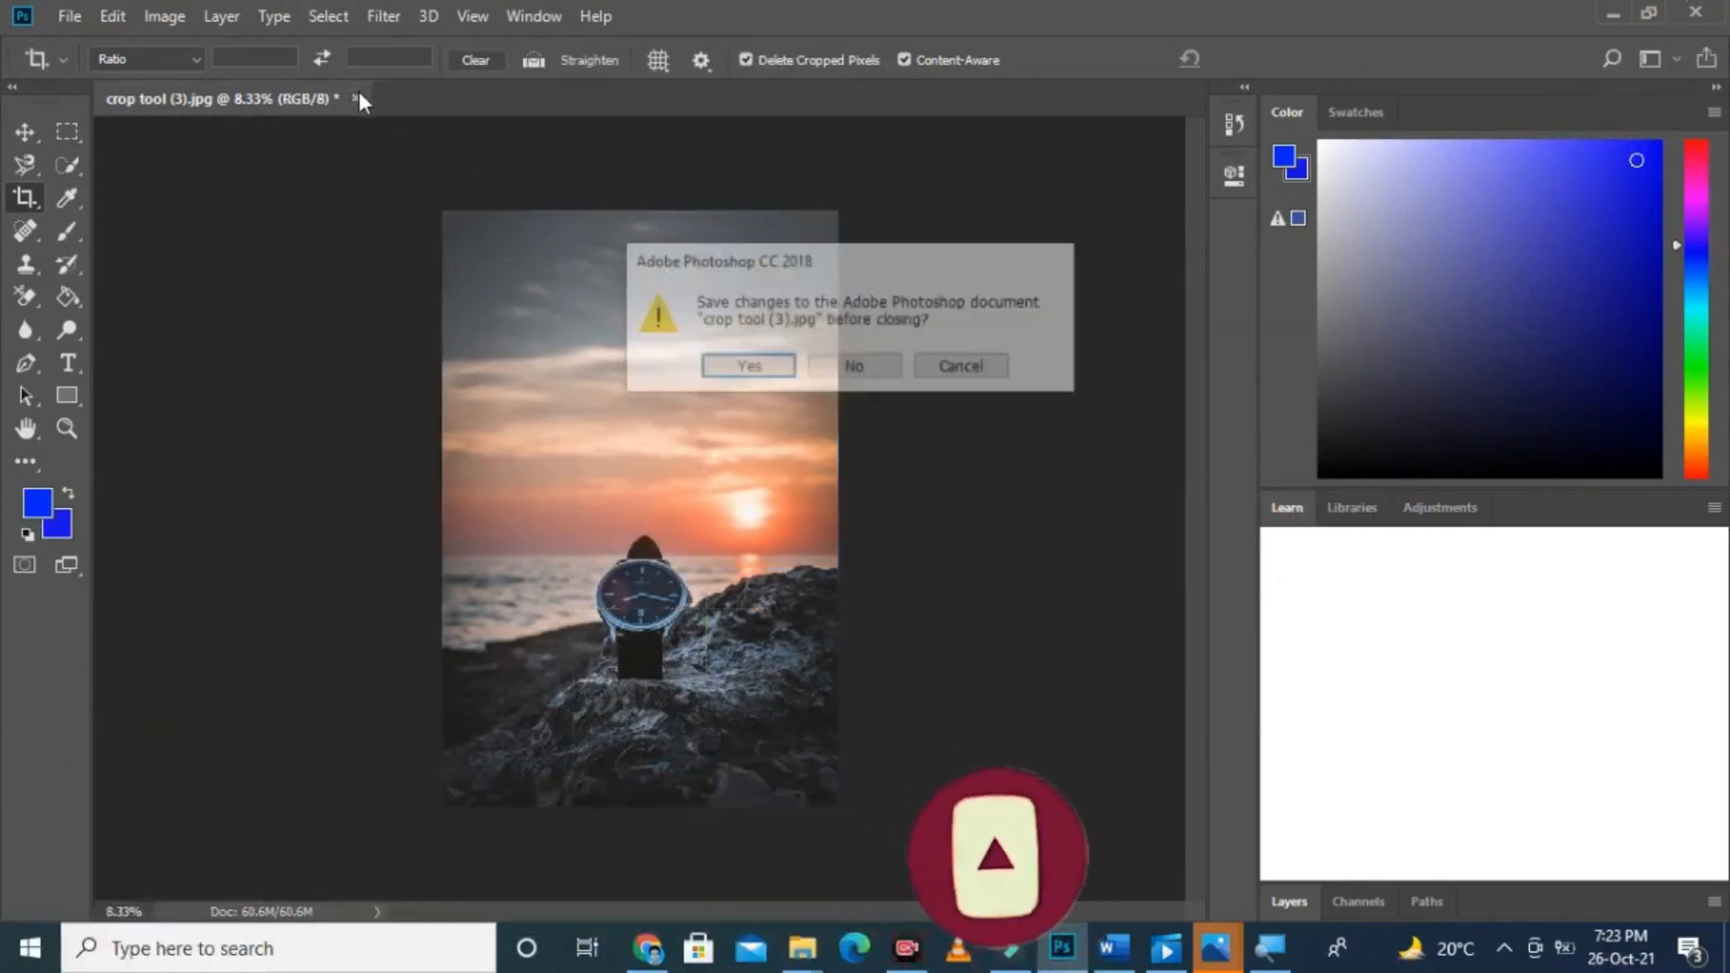
{"action": "left_click", "coordinate": [854, 368]}
Step: Open the photo crop 4.jpg and zoom in on the open book
{"action": "left_click", "coordinate": [70, 15]}
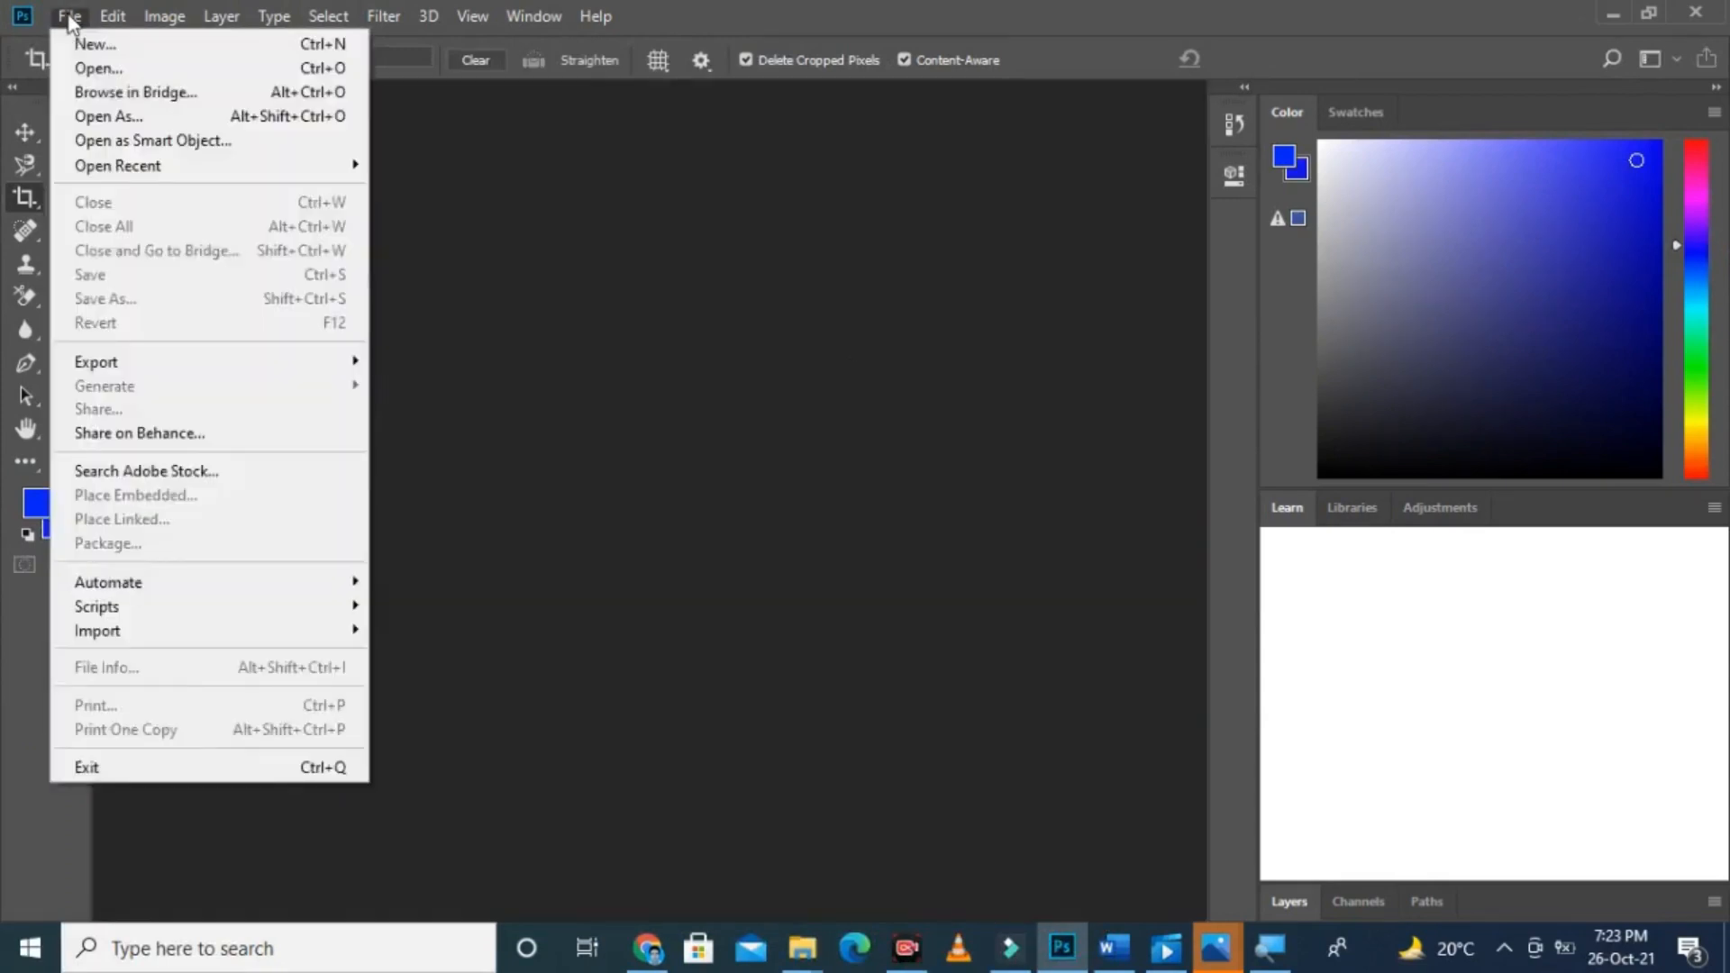
{"action": "left_click", "coordinate": [91, 68]}
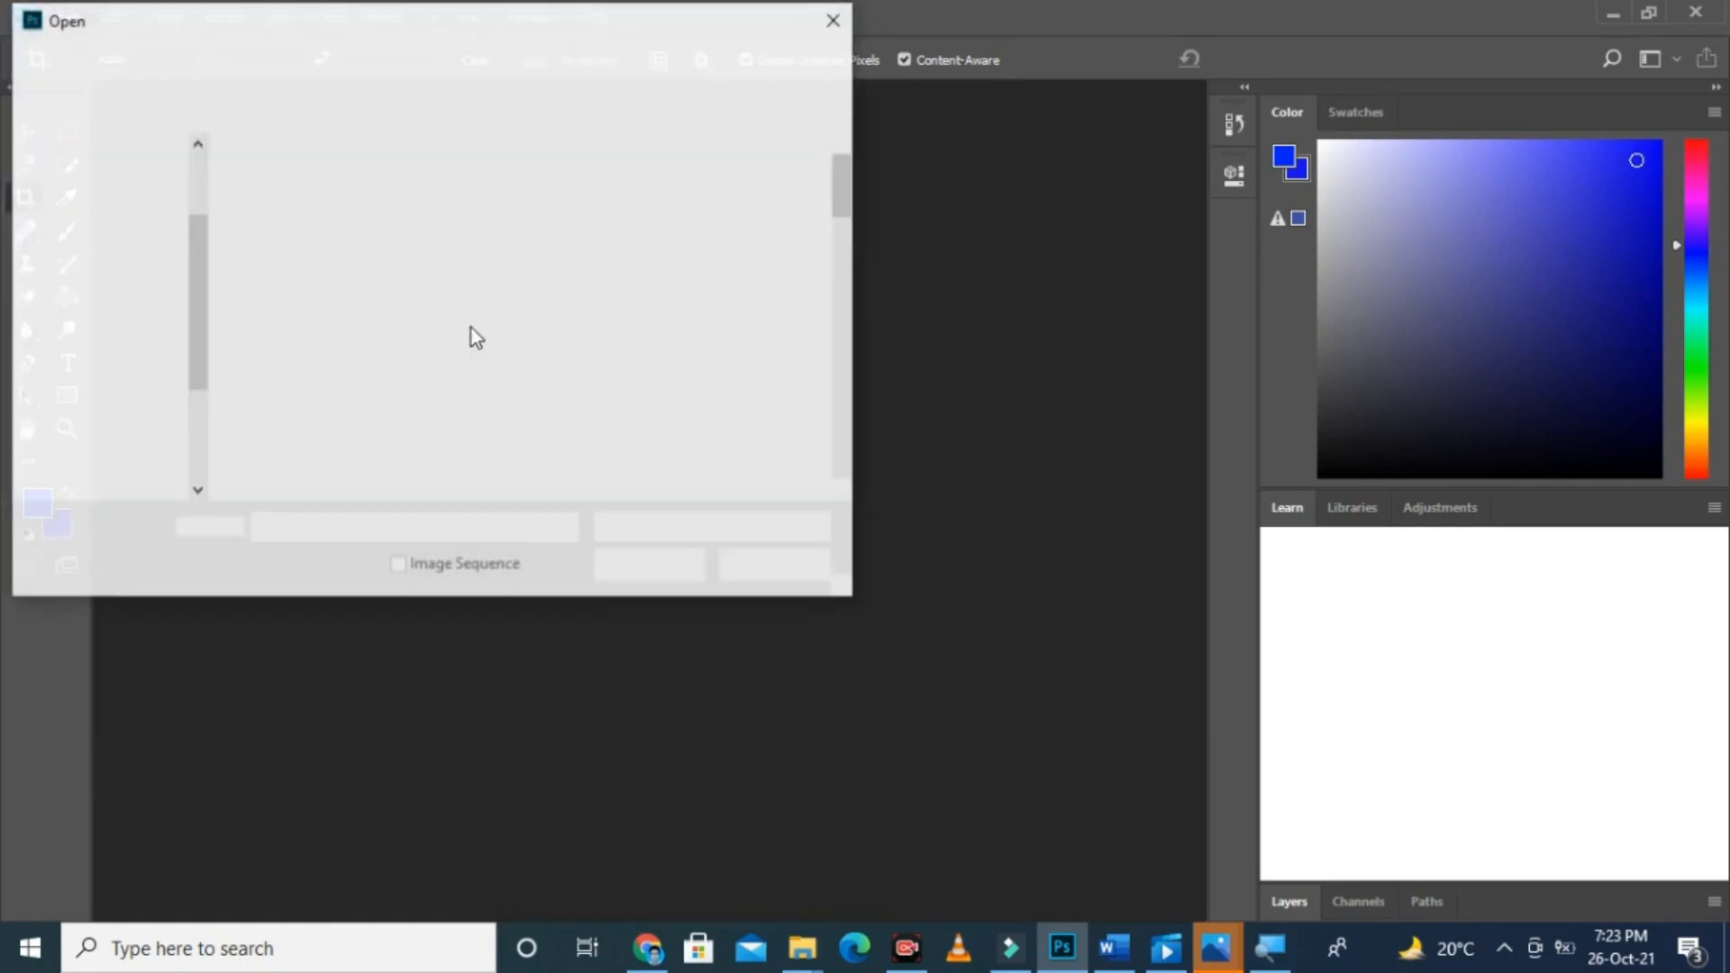
{"action": "left_click_drag", "start_coordinate": [853, 176], "coordinate": [845, 232]}
{"action": "left_click", "coordinate": [597, 320]}
{"action": "double_click", "coordinate": [630, 317]}
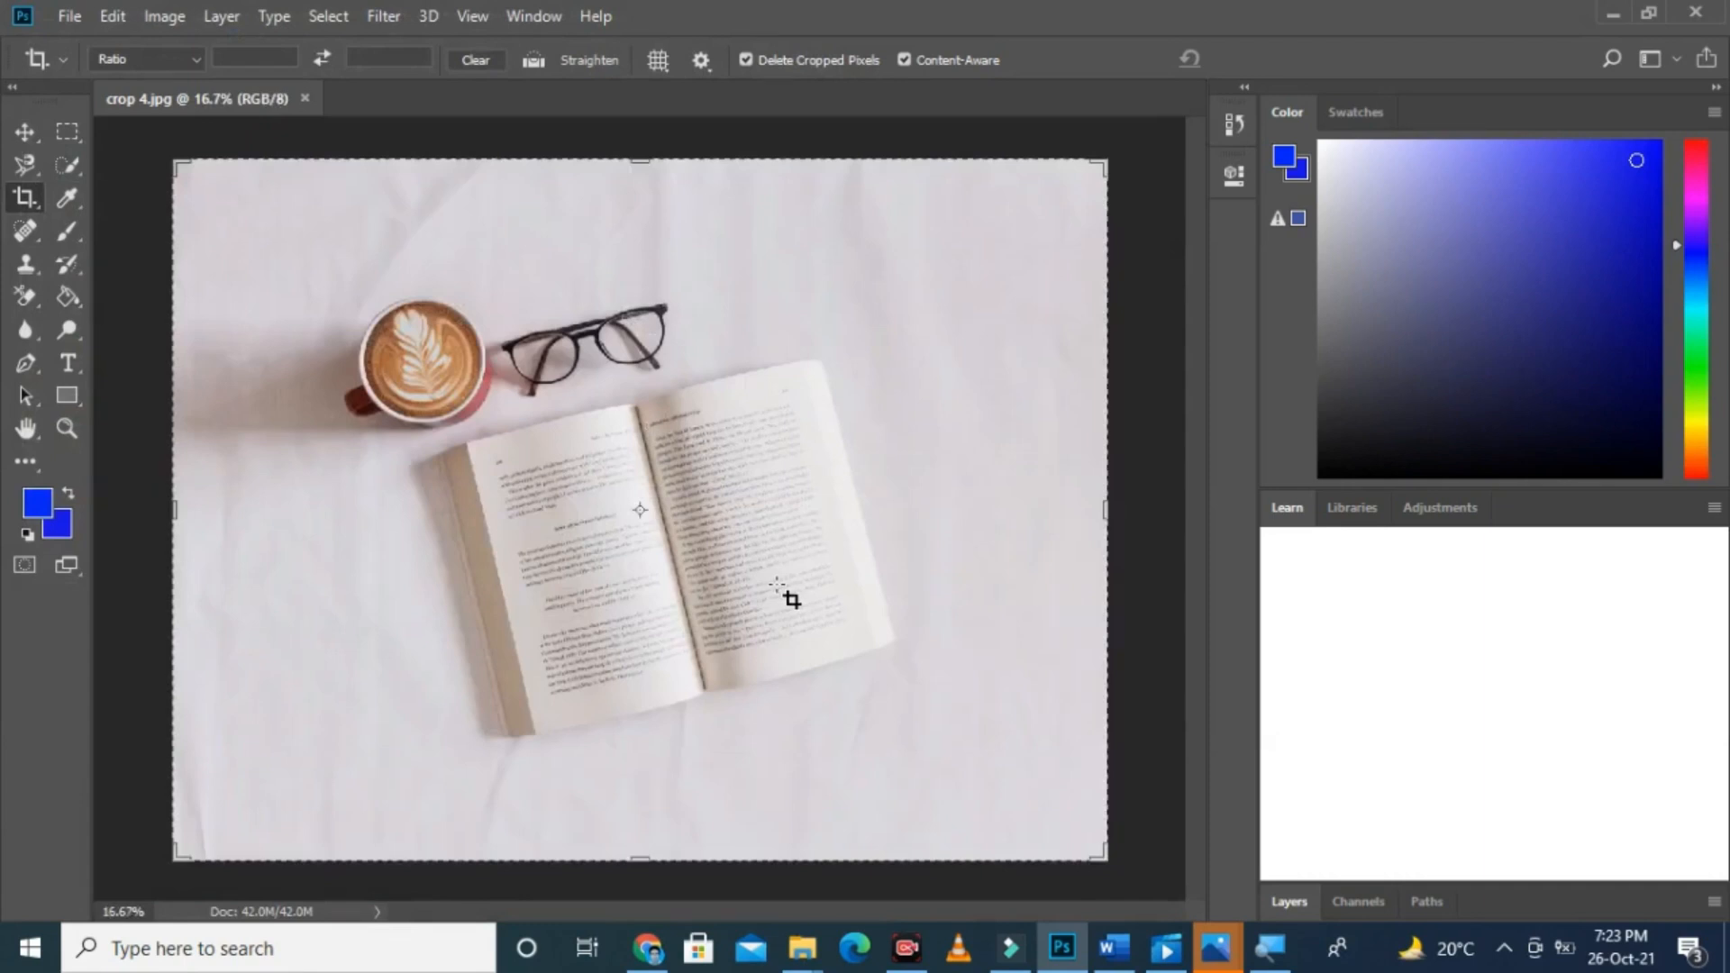
{"action": "key", "text": "ctrl+plus"}
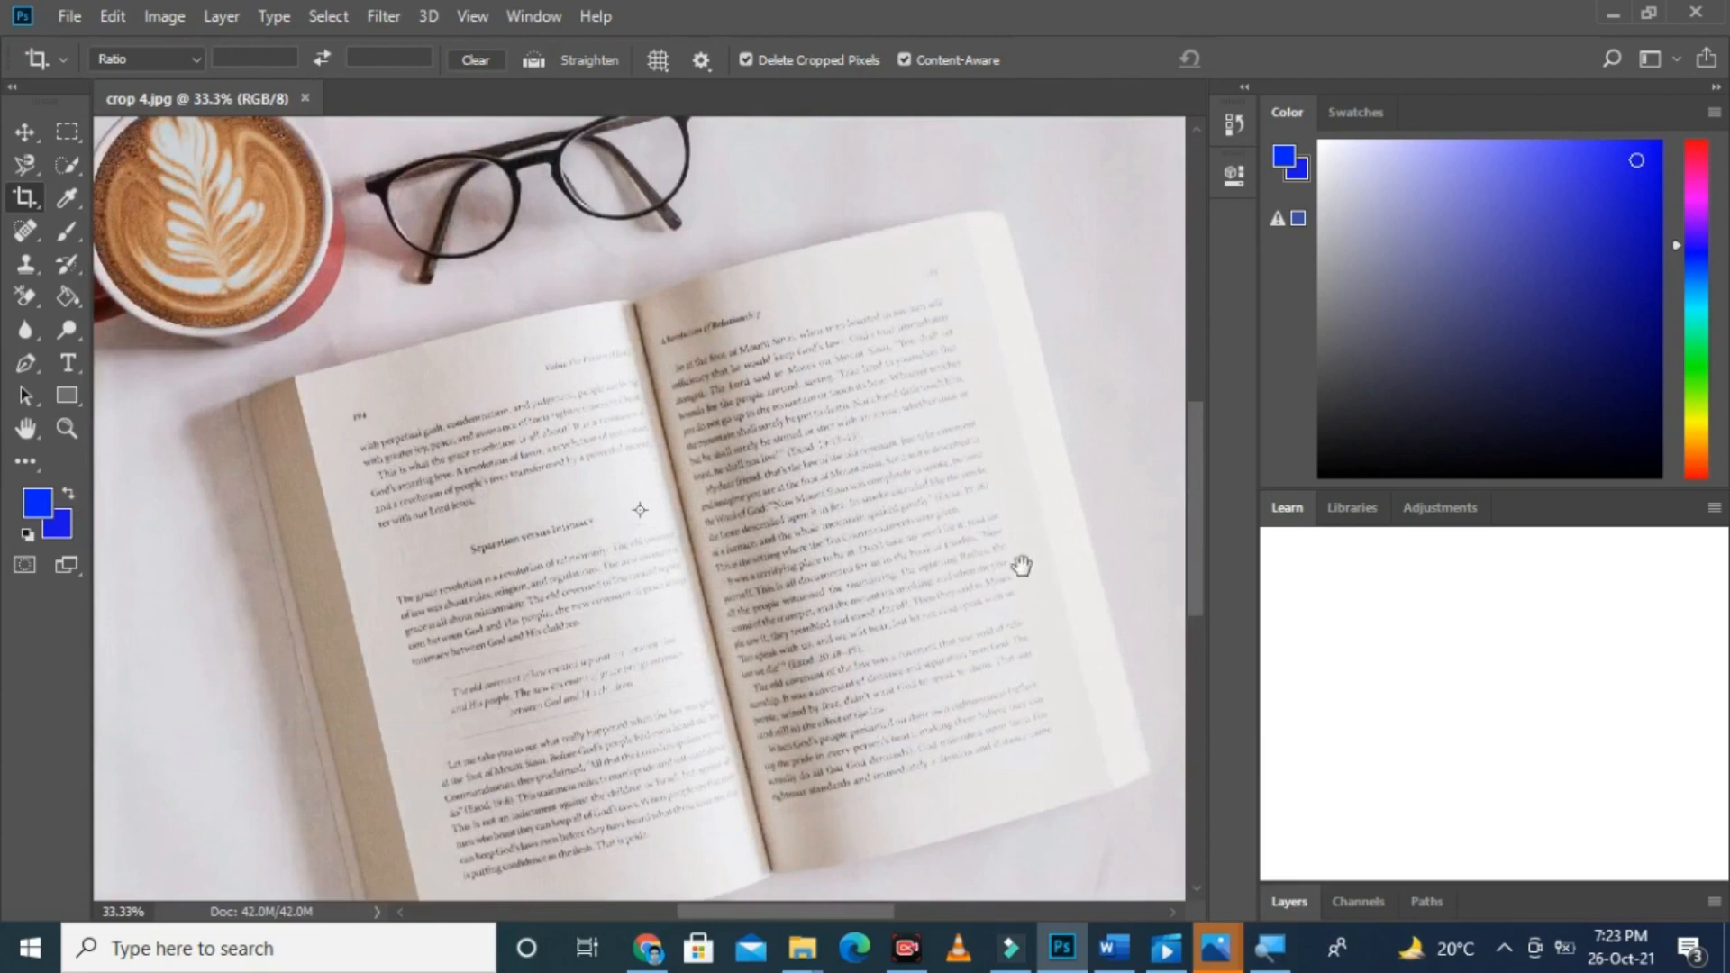
Step: Draw a Perspective Crop frame over the book's left page, starting at the page's upper-left corner
{"action": "left_click_drag", "start_coordinate": [1189, 565], "coordinate": [1199, 602]}
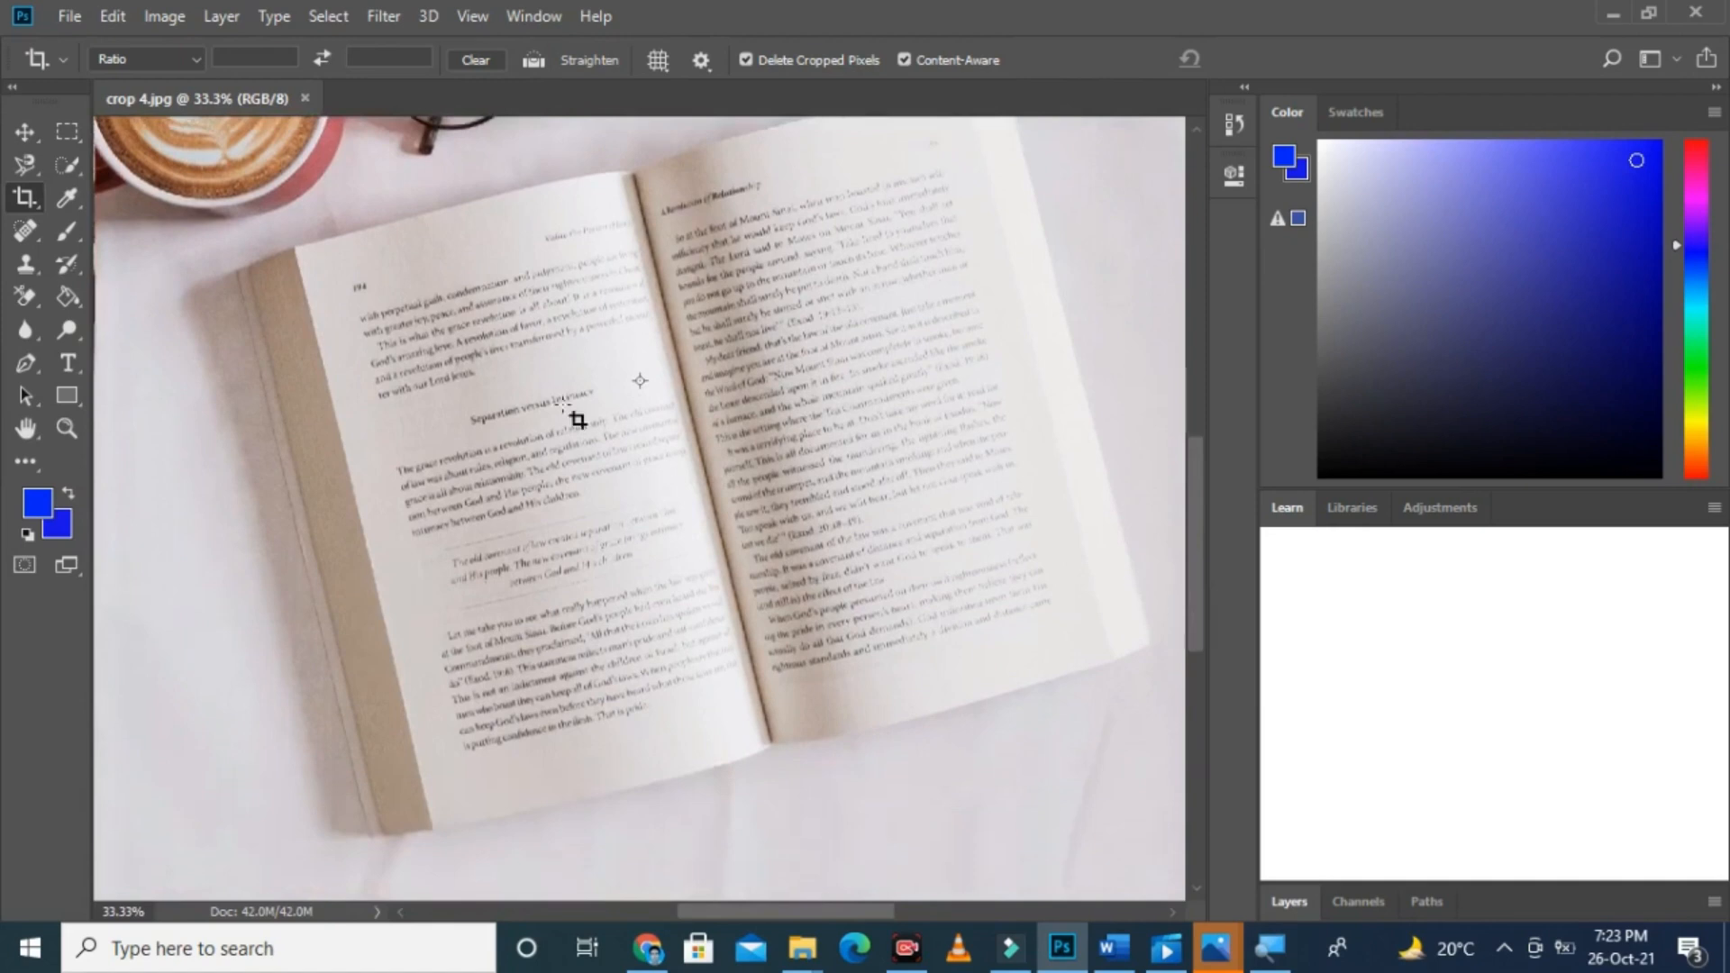
{"action": "right_click", "coordinate": [25, 195]}
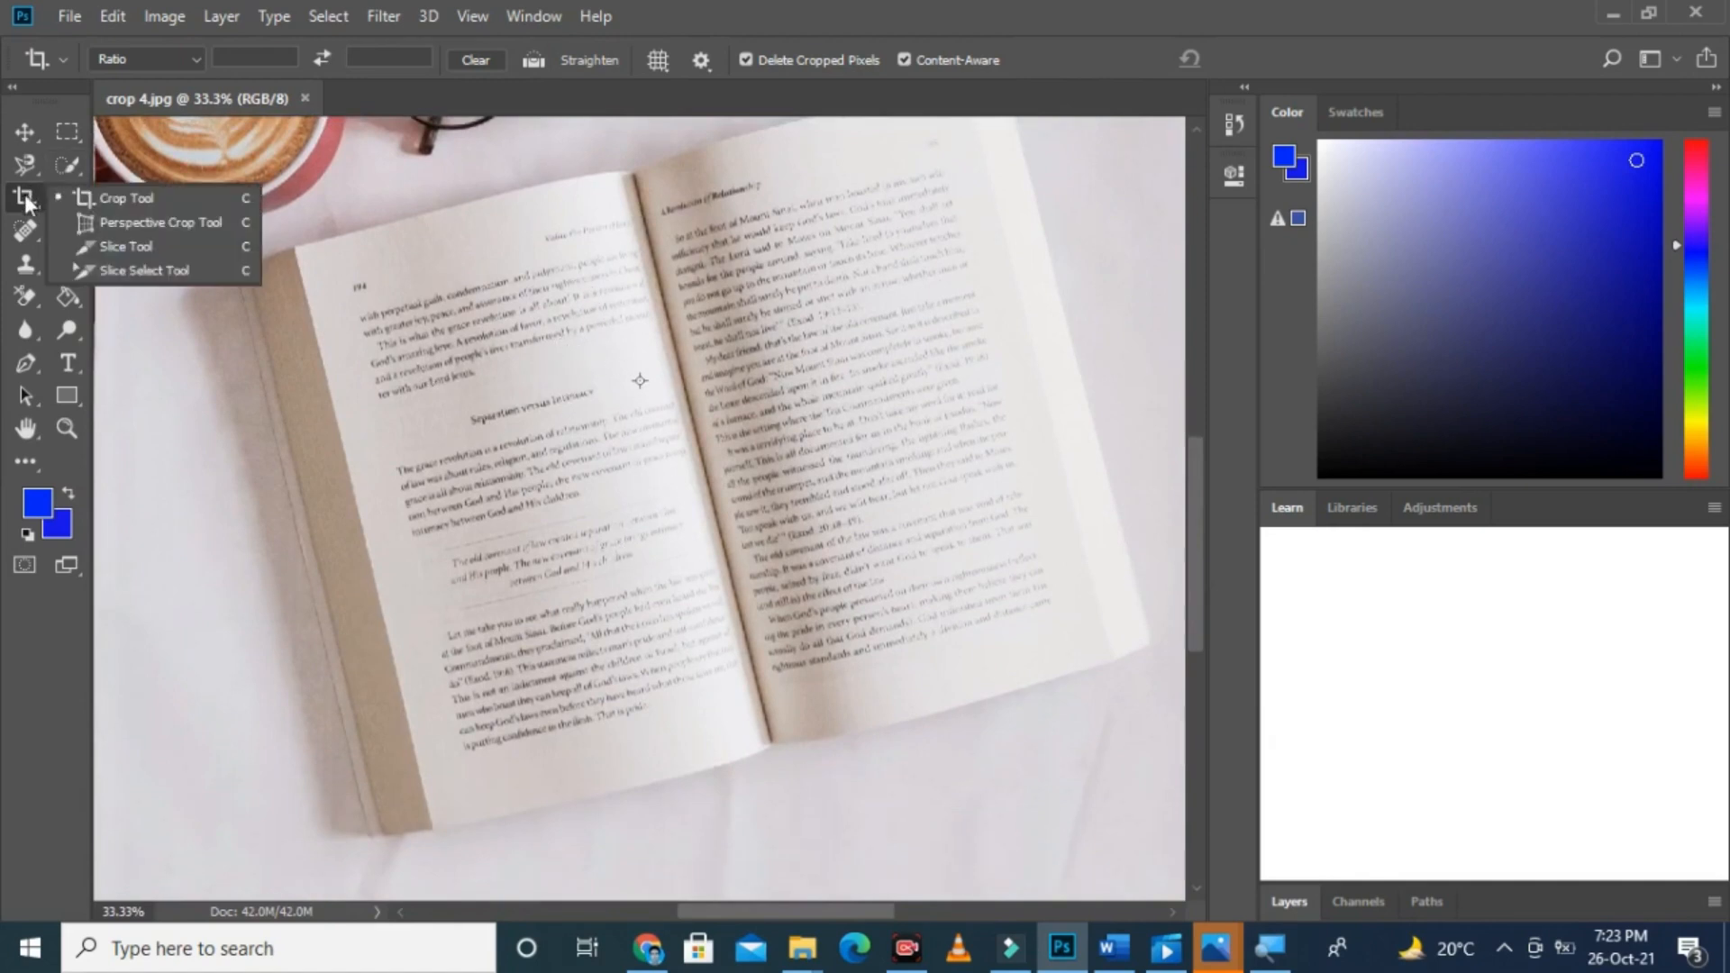
{"action": "left_click", "coordinate": [143, 221]}
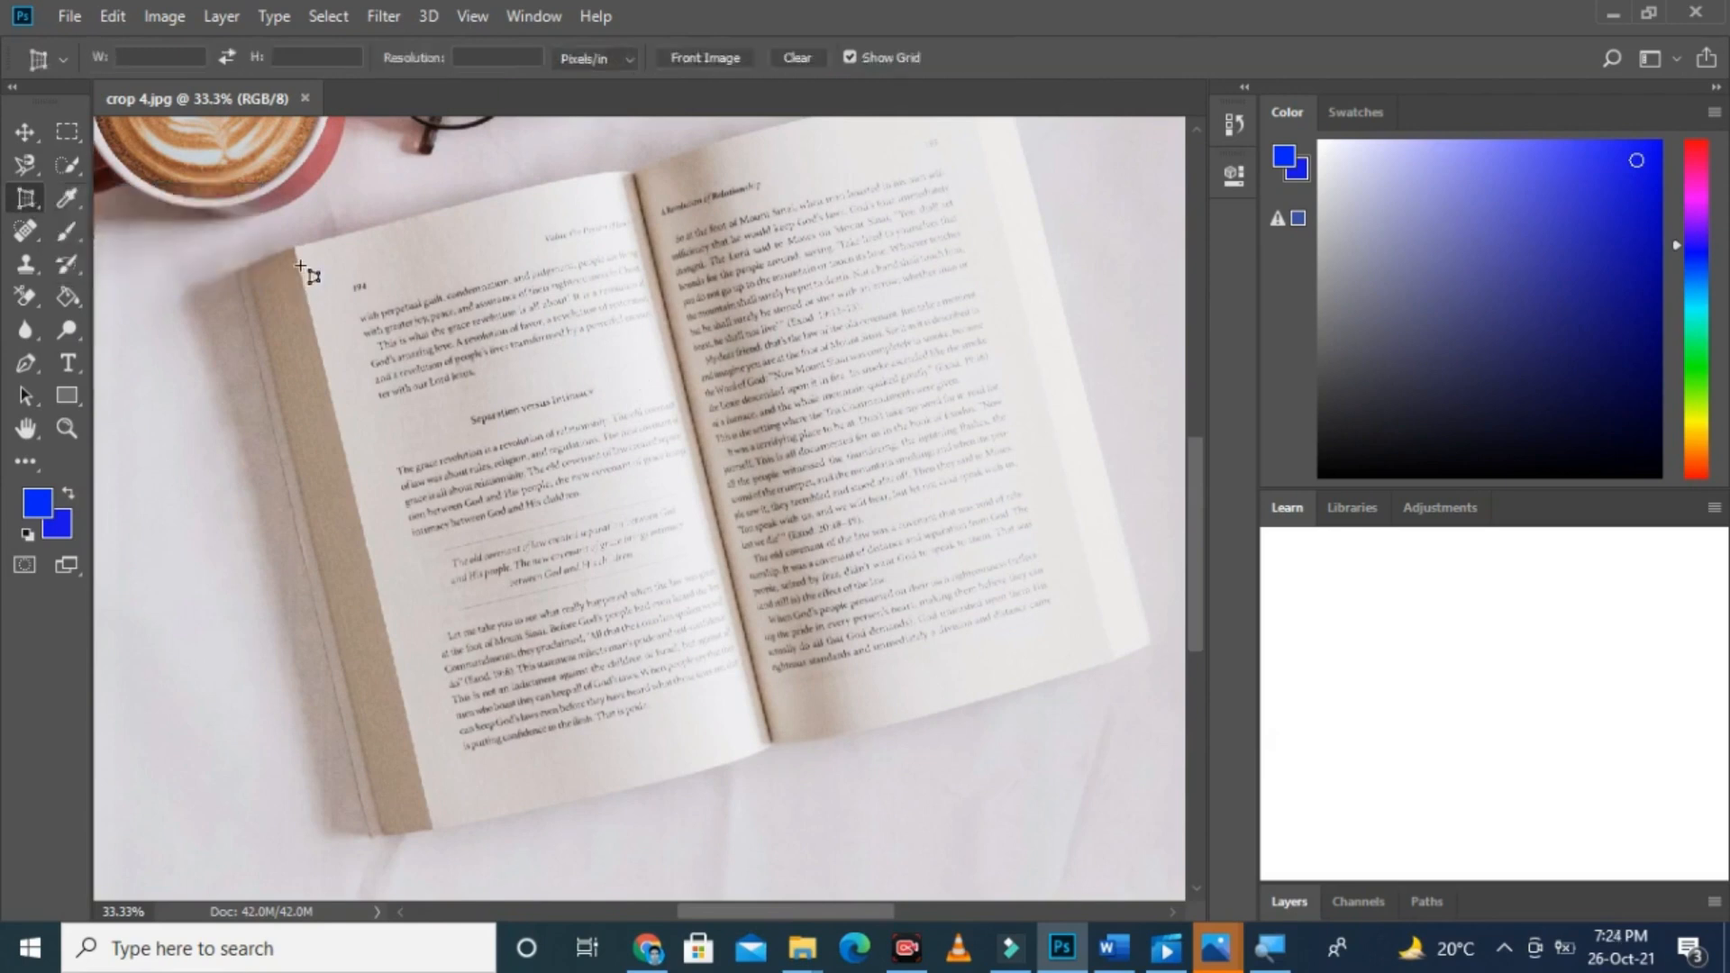
{"action": "left_click_drag", "start_coordinate": [417, 271], "coordinate": [702, 773]}
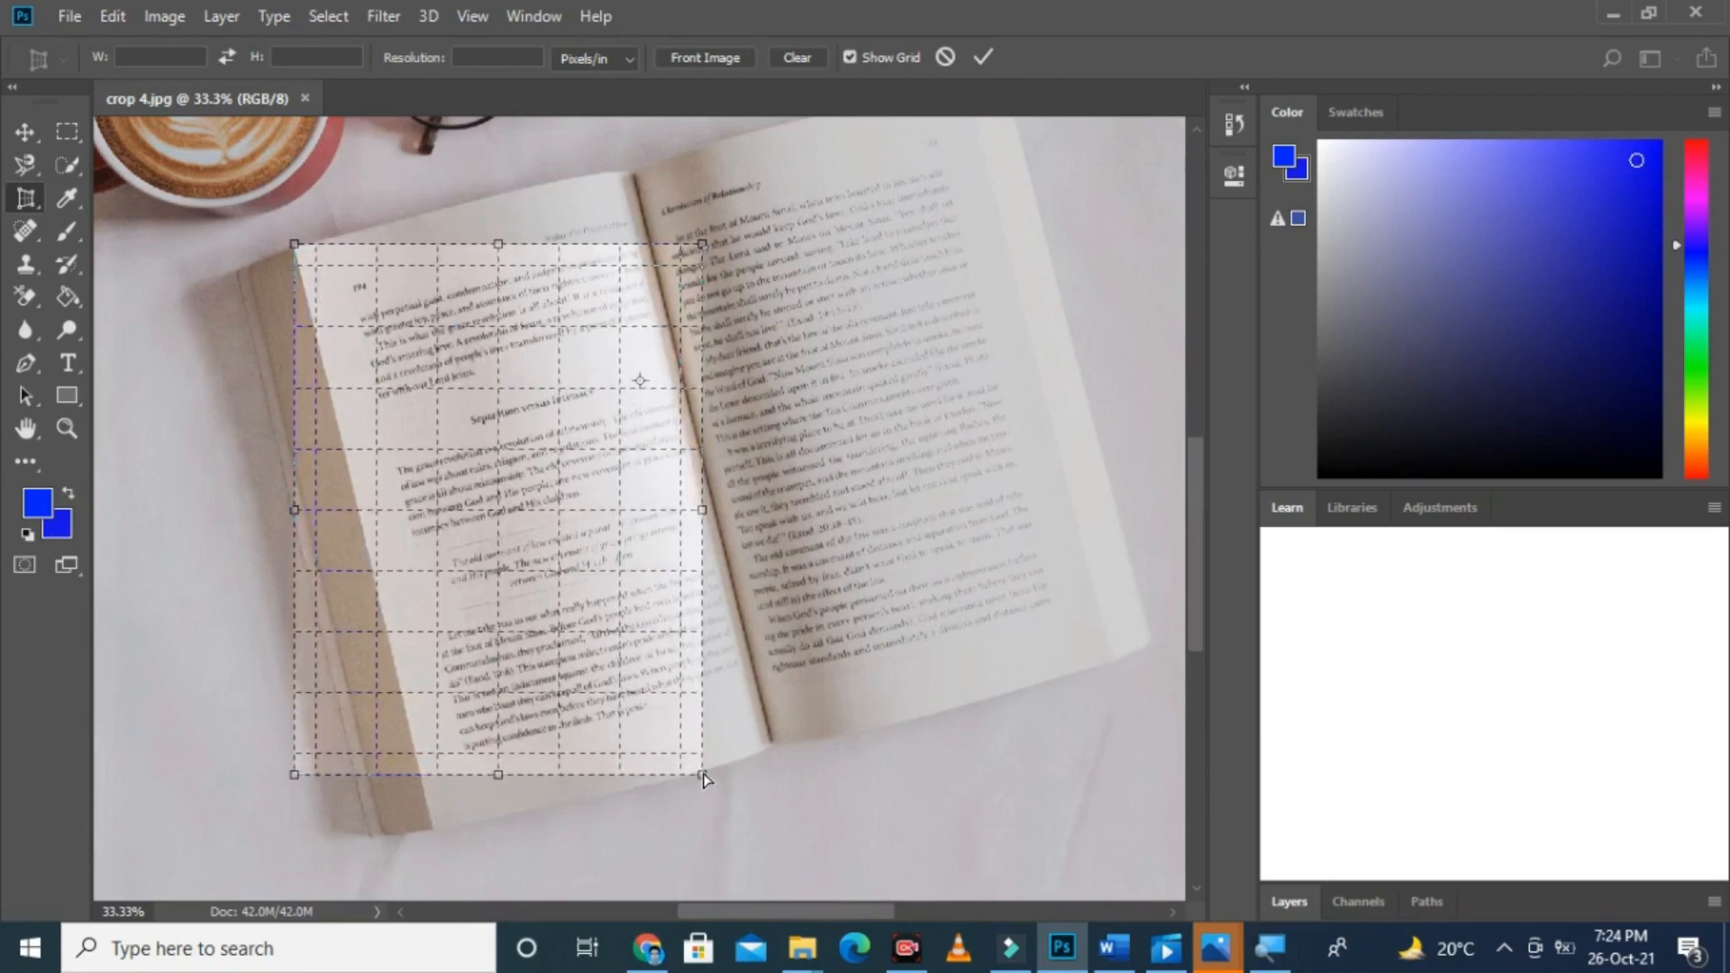
Step: Fit the perspective crop's other three corners to the corners of the left page and apply the crop
{"action": "left_click_drag", "start_coordinate": [704, 777], "coordinate": [750, 604]}
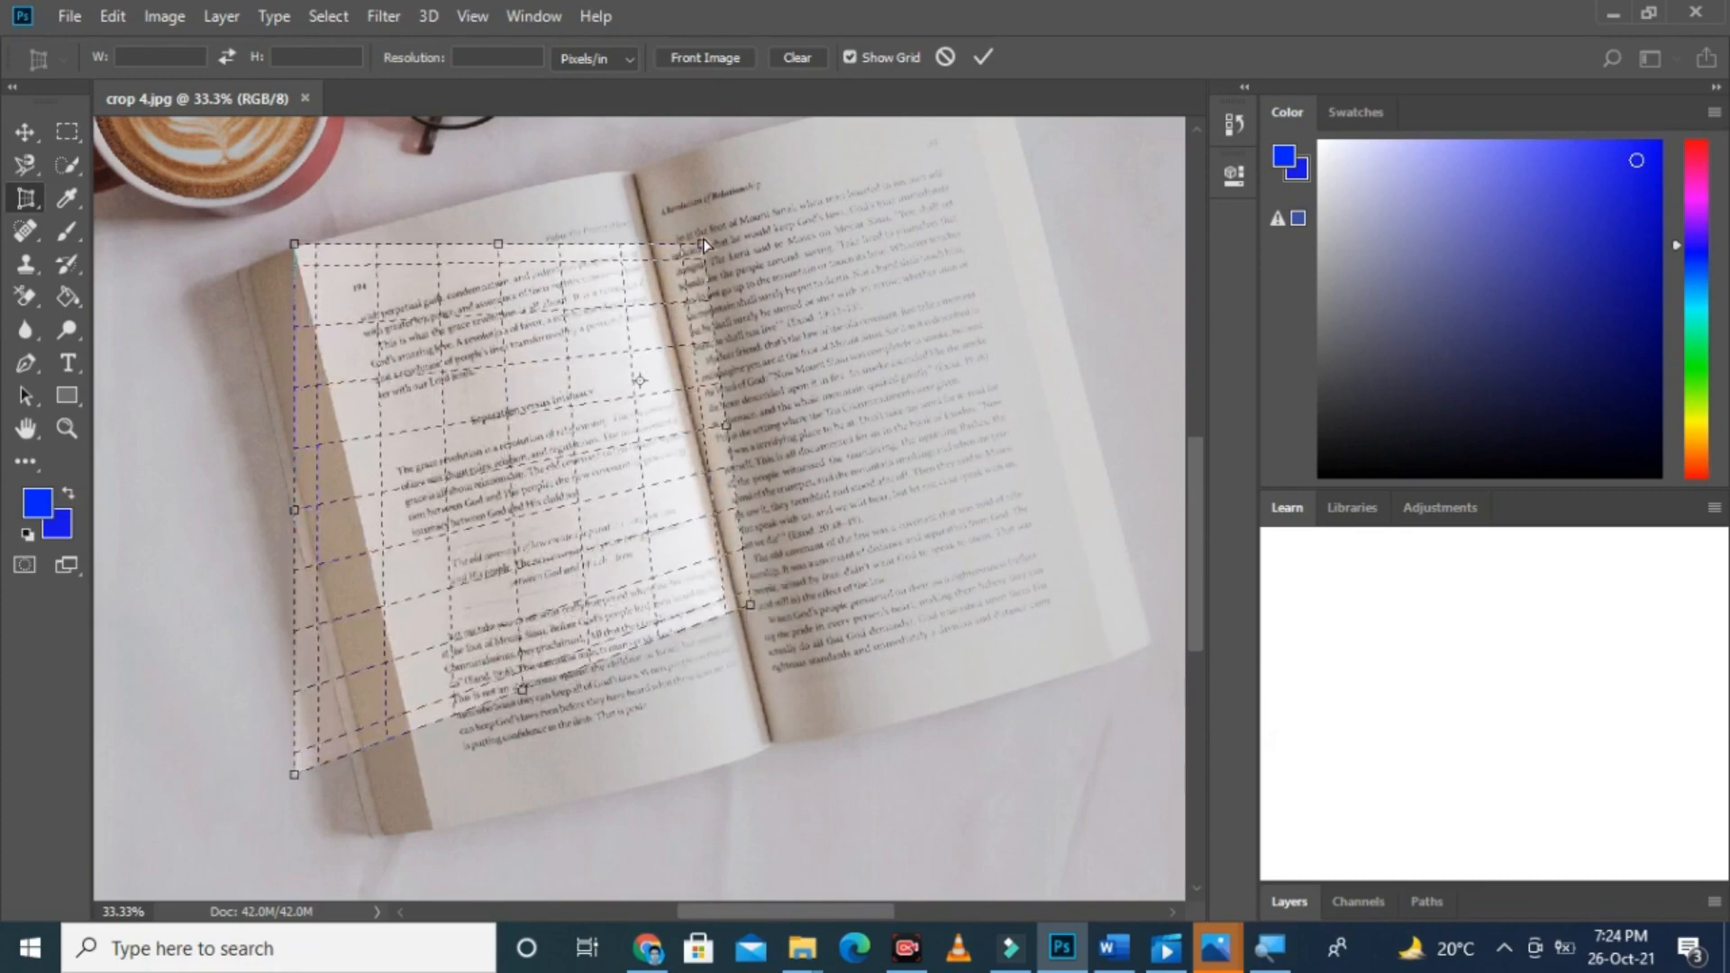
{"action": "left_click_drag", "start_coordinate": [704, 243], "coordinate": [628, 171]}
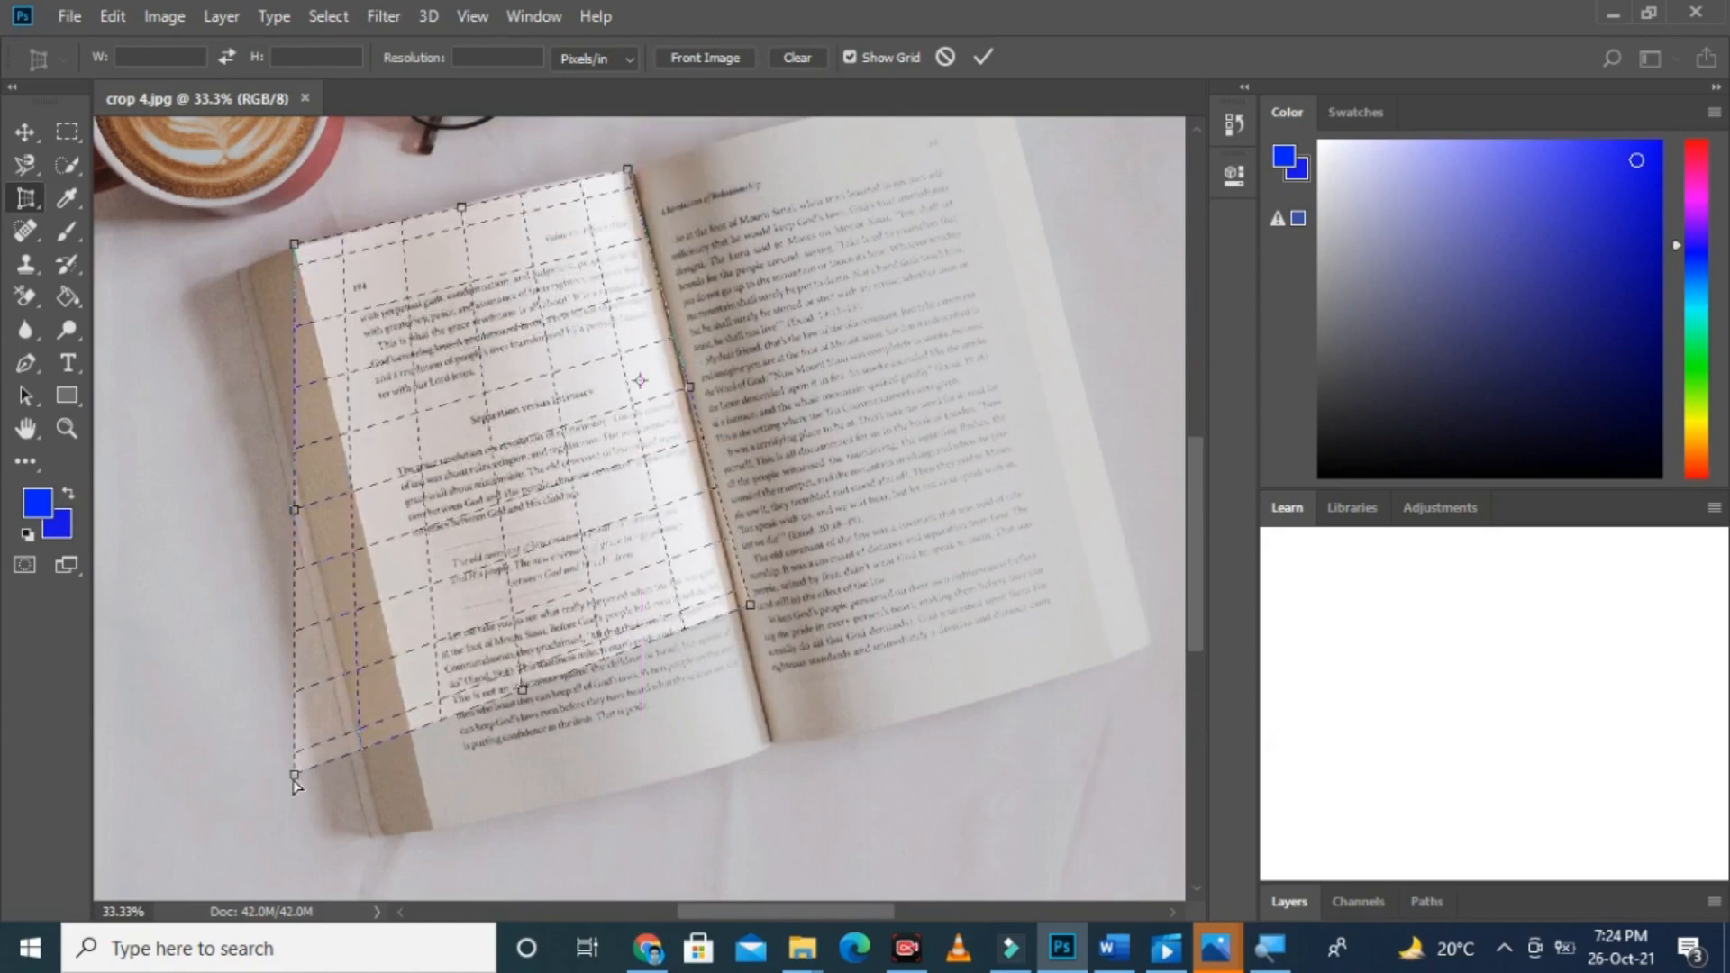
{"action": "left_click_drag", "start_coordinate": [295, 775], "coordinate": [434, 830]}
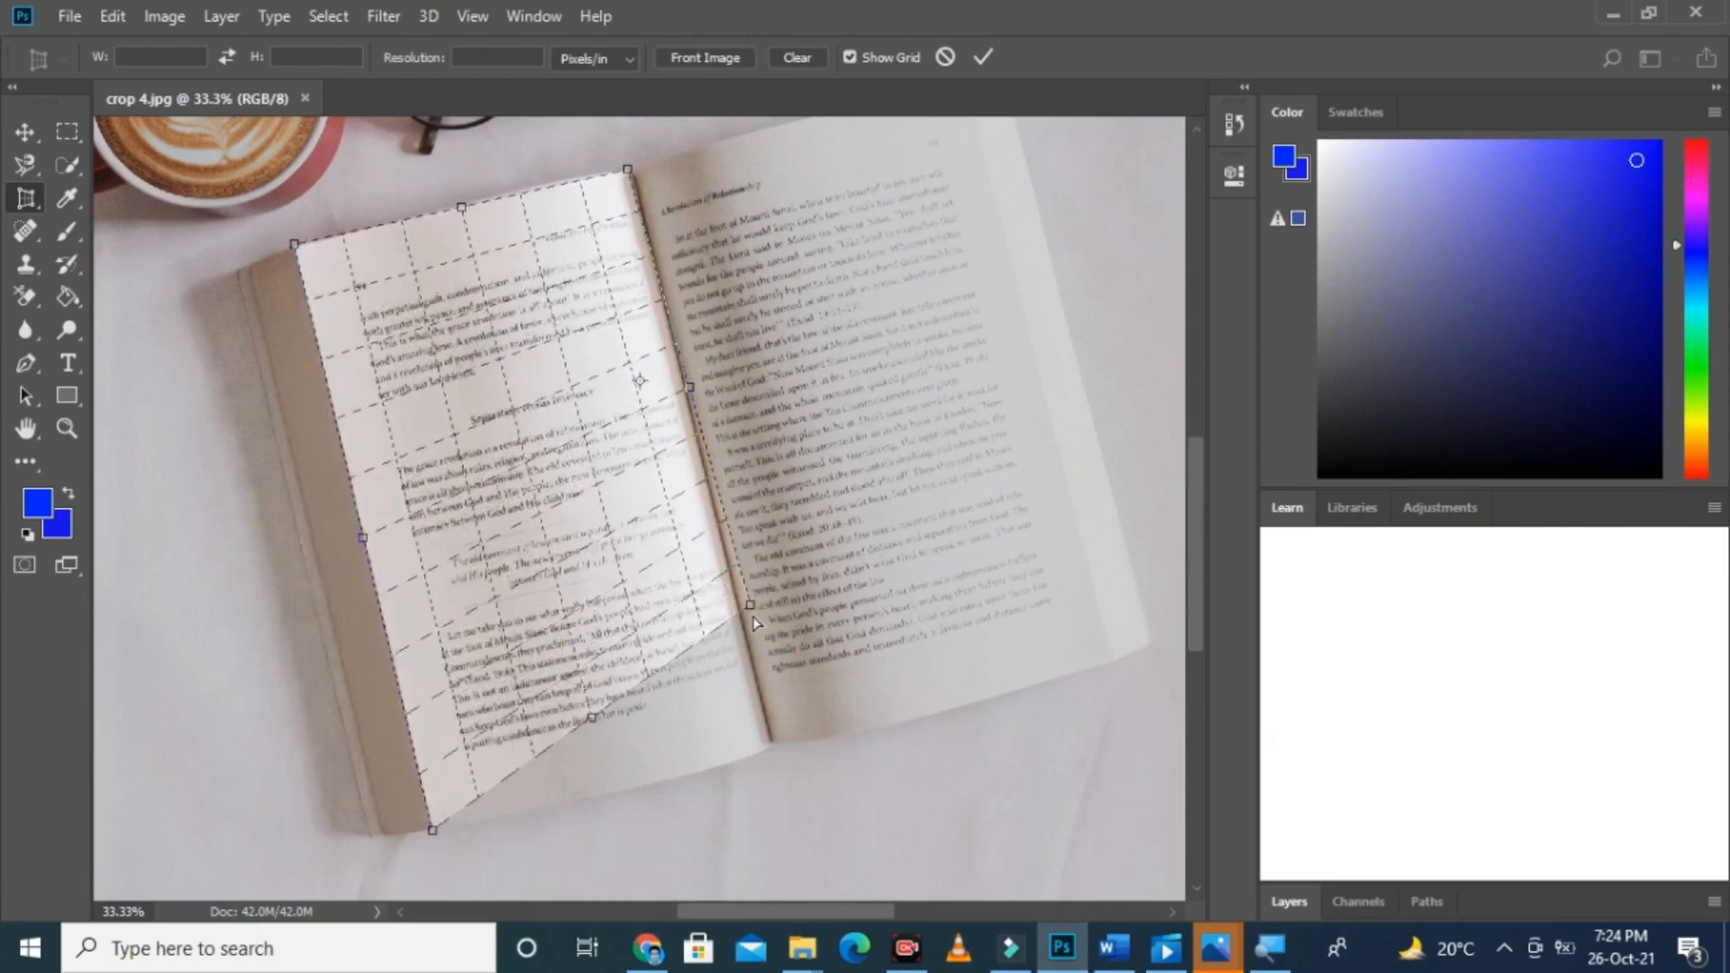
{"action": "left_click_drag", "start_coordinate": [753, 617], "coordinate": [780, 751]}
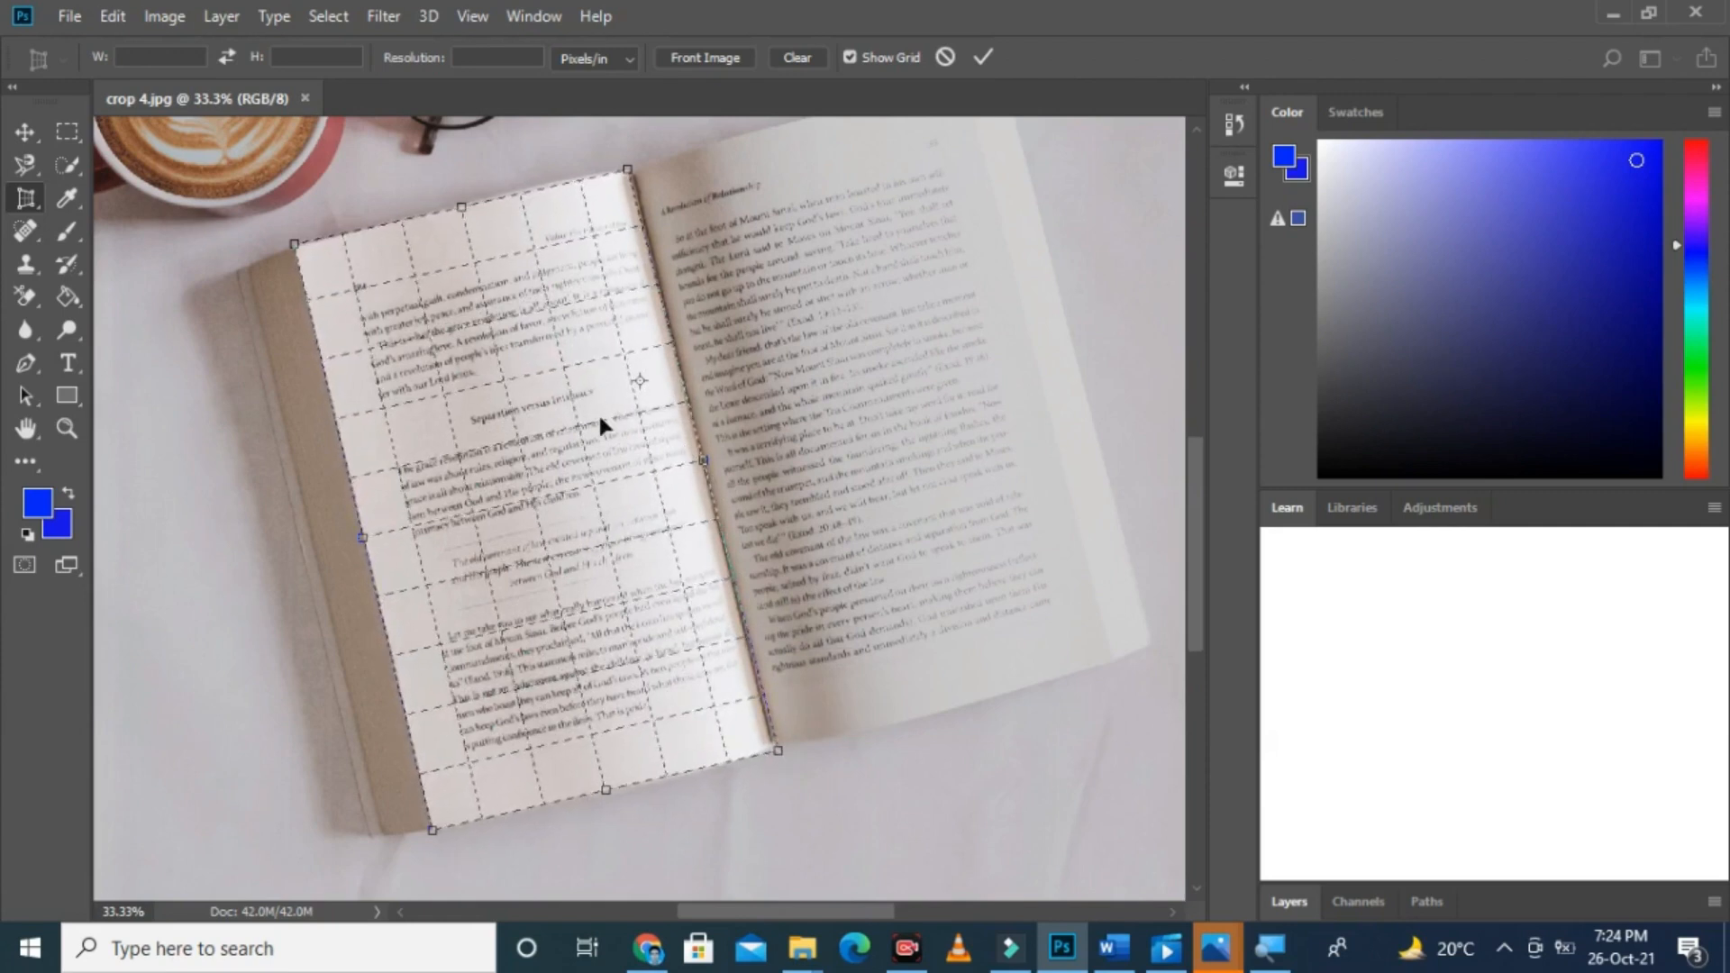
{"action": "key", "text": "Return"}
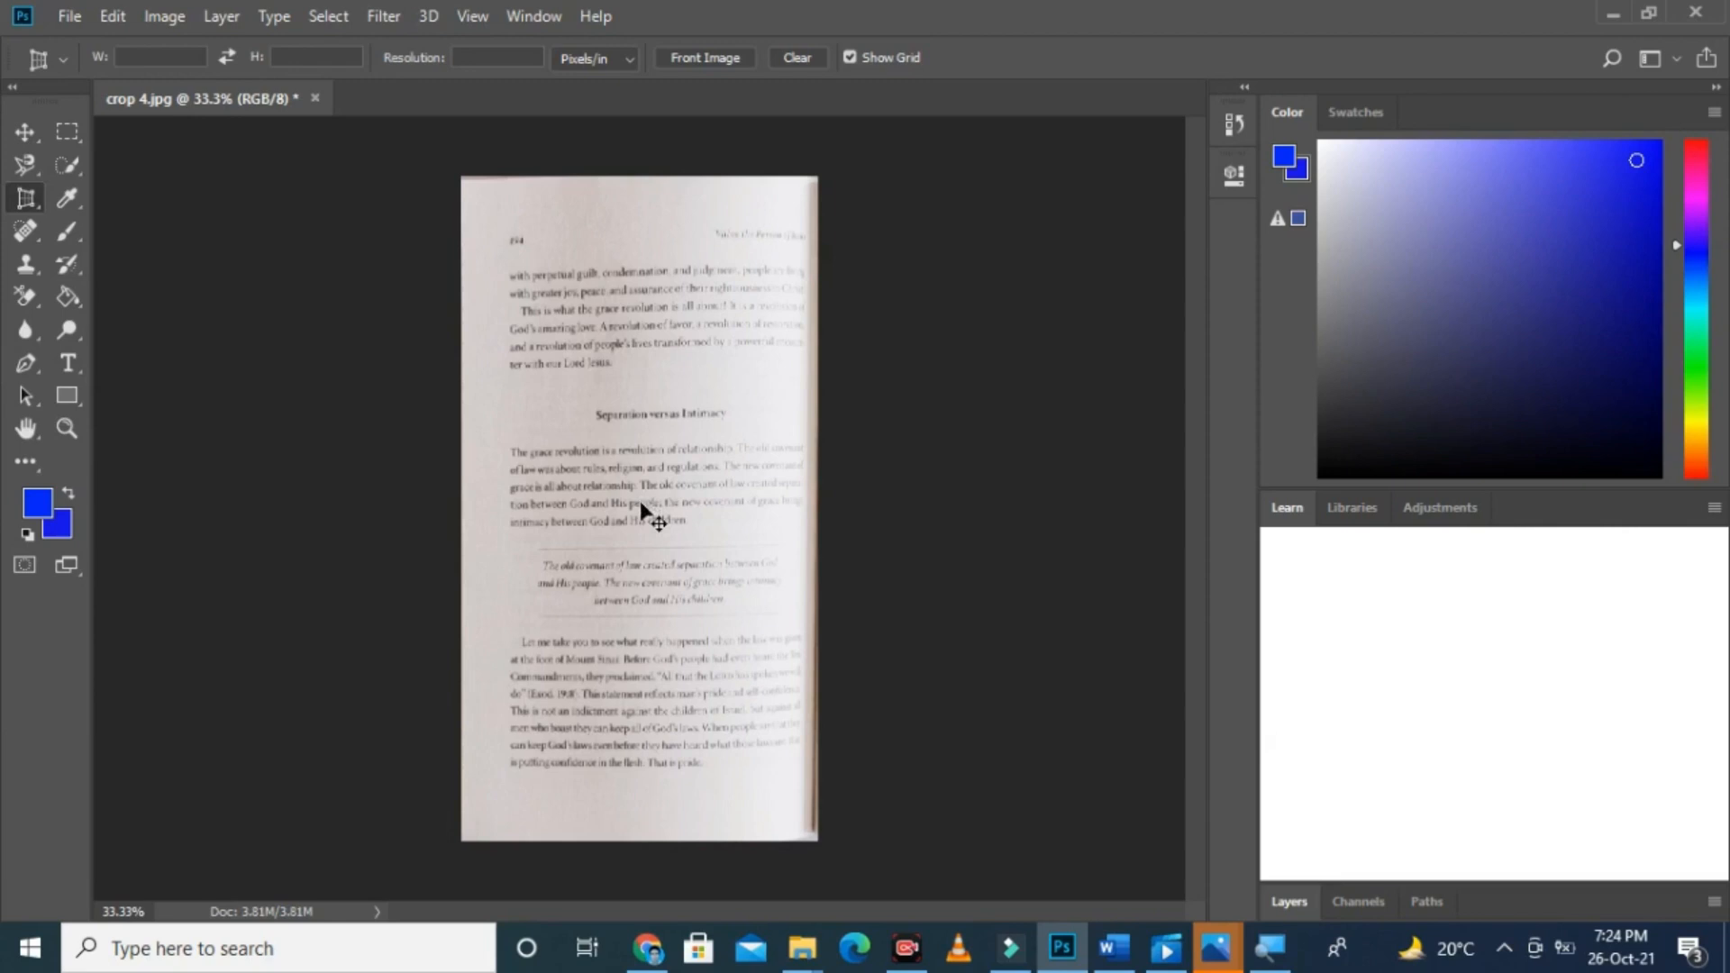
{"action": "scroll", "coordinate": [640, 503], "scroll_direction": "up", "scroll_amount": 2}
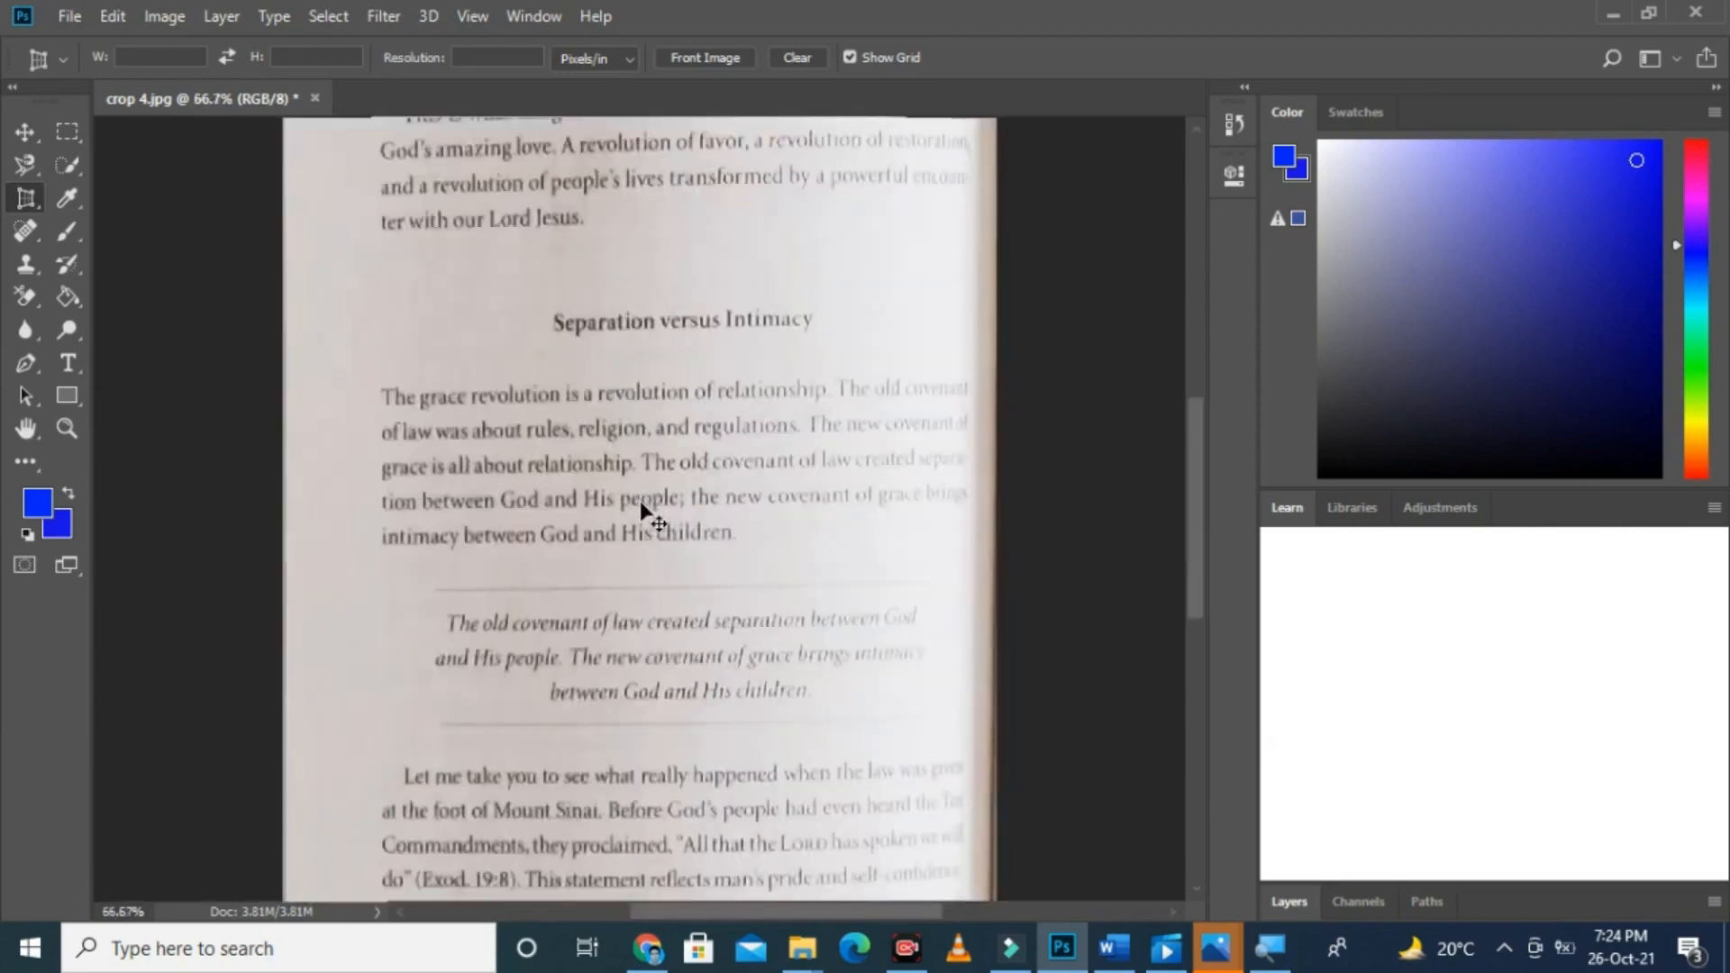
{"action": "scroll", "coordinate": [640, 503], "scroll_direction": "down", "scroll_amount": 2}
{"action": "scroll", "coordinate": [641, 502], "scroll_direction": "up", "scroll_amount": 3}
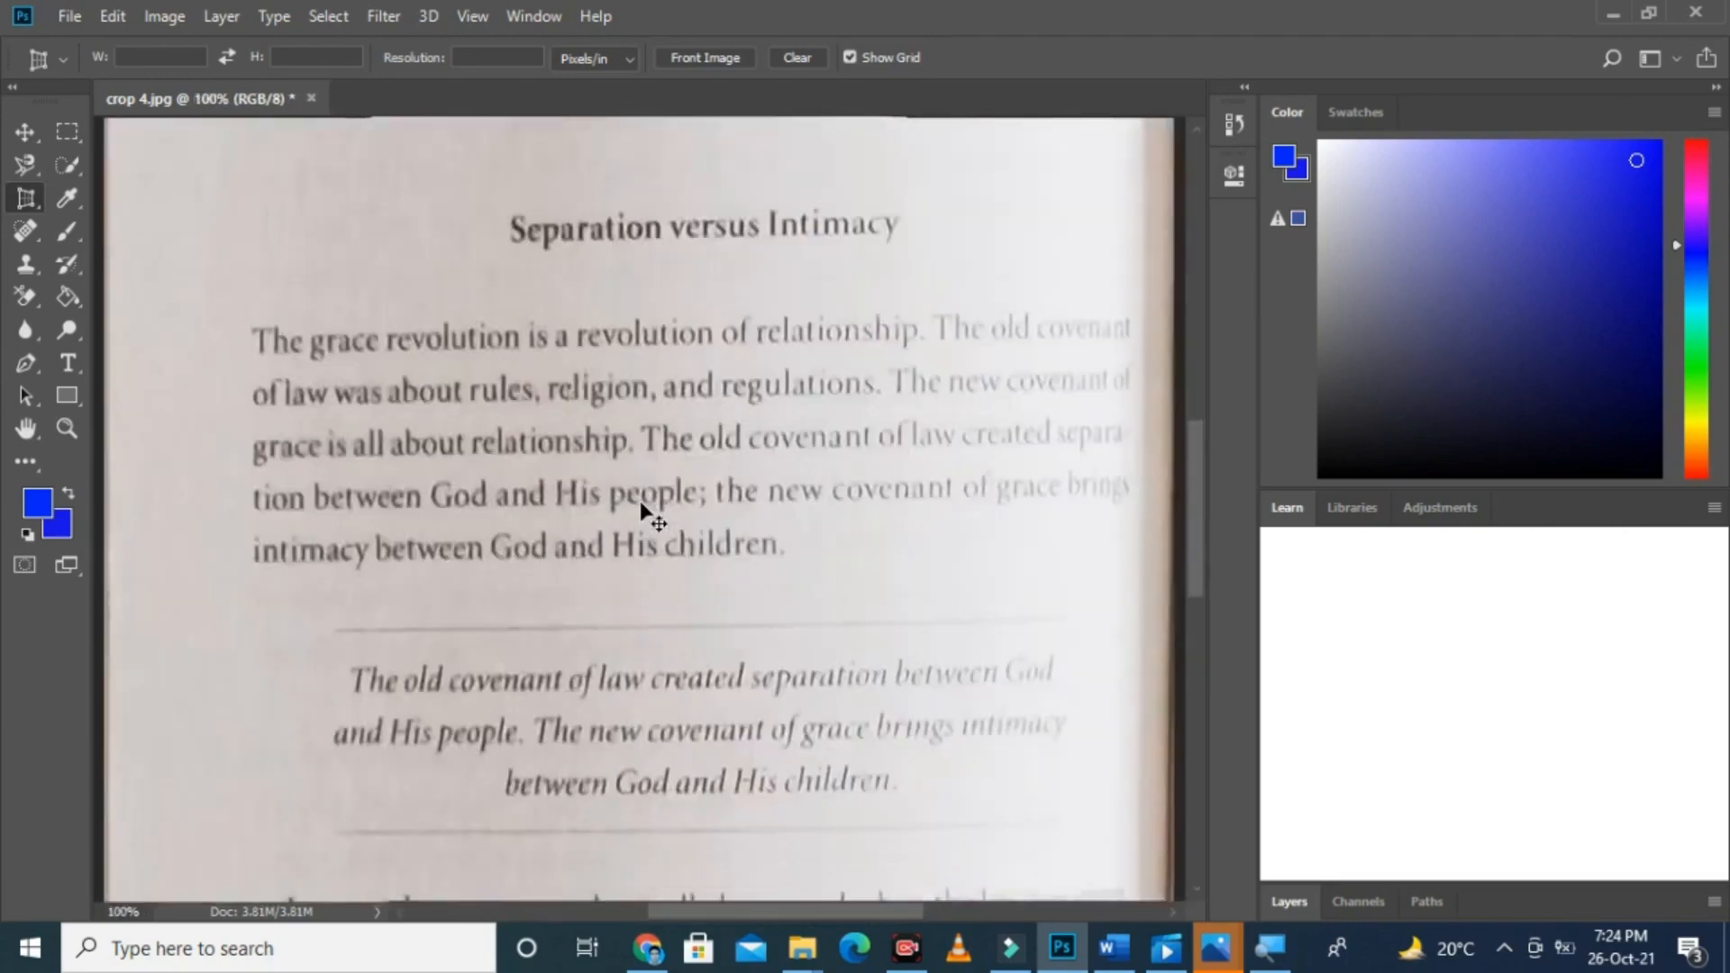
{"action": "scroll", "coordinate": [640, 503], "scroll_direction": "down", "scroll_amount": 3}
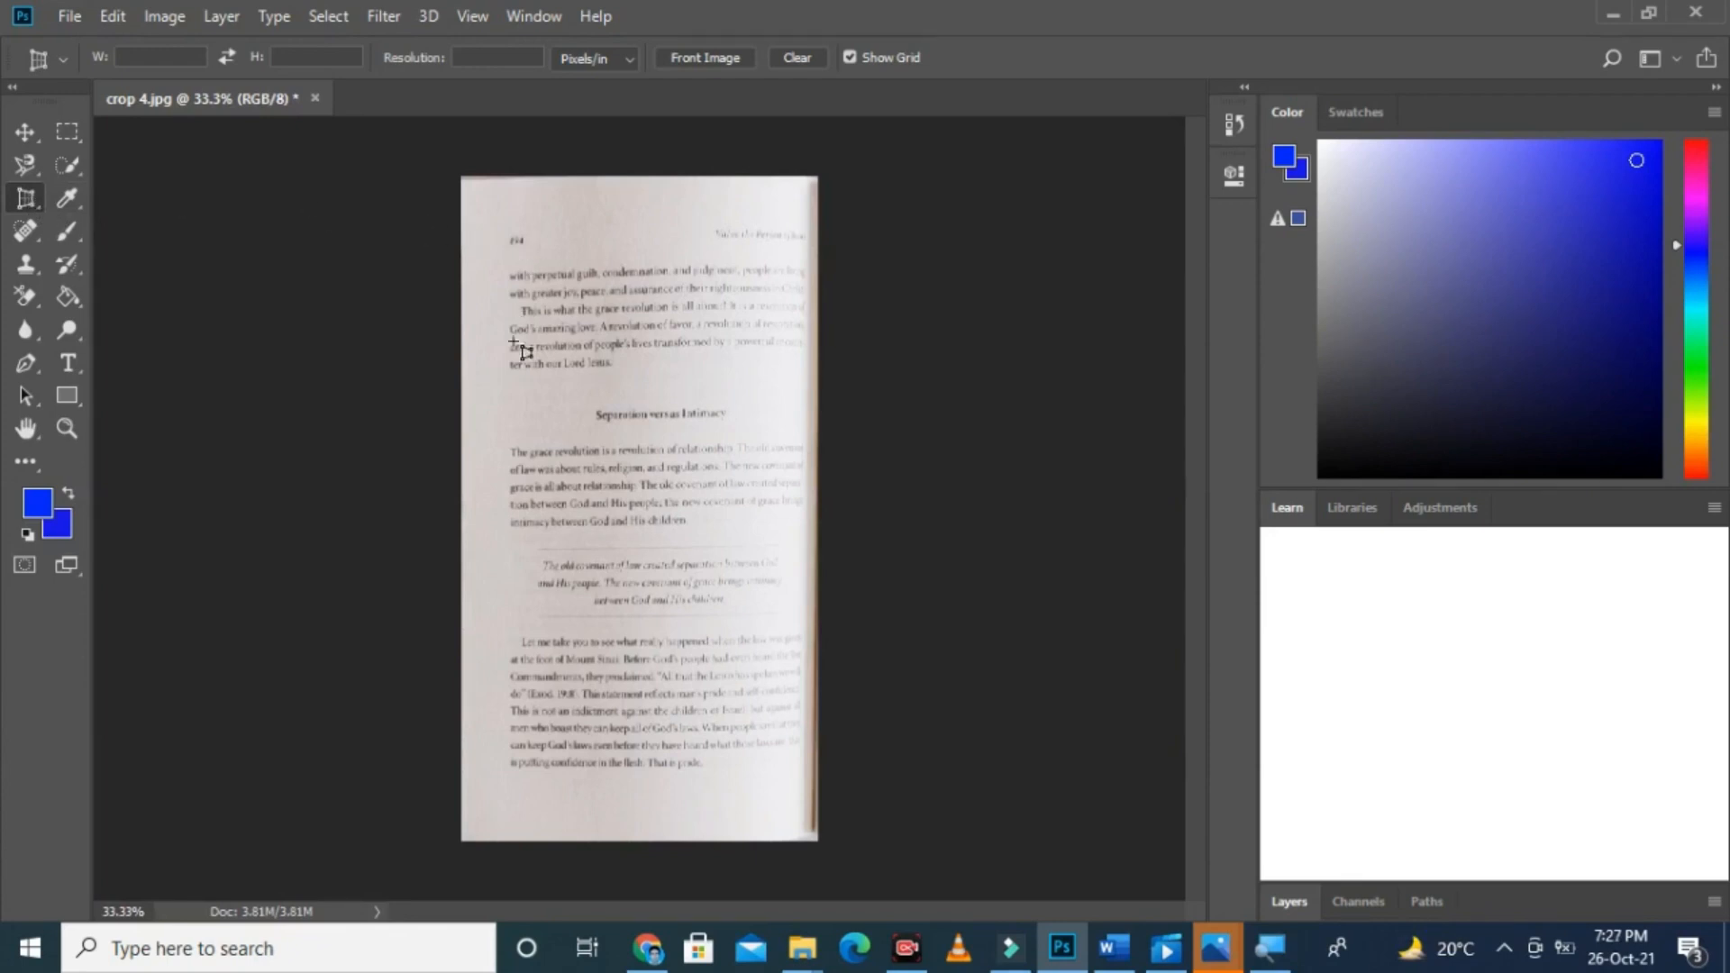
{"action": "left_click_drag", "start_coordinate": [502, 265], "coordinate": [818, 714]}
{"action": "left_click_drag", "start_coordinate": [715, 220], "coordinate": [663, 253]}
{"action": "left_click_drag", "start_coordinate": [667, 260], "coordinate": [666, 259]}
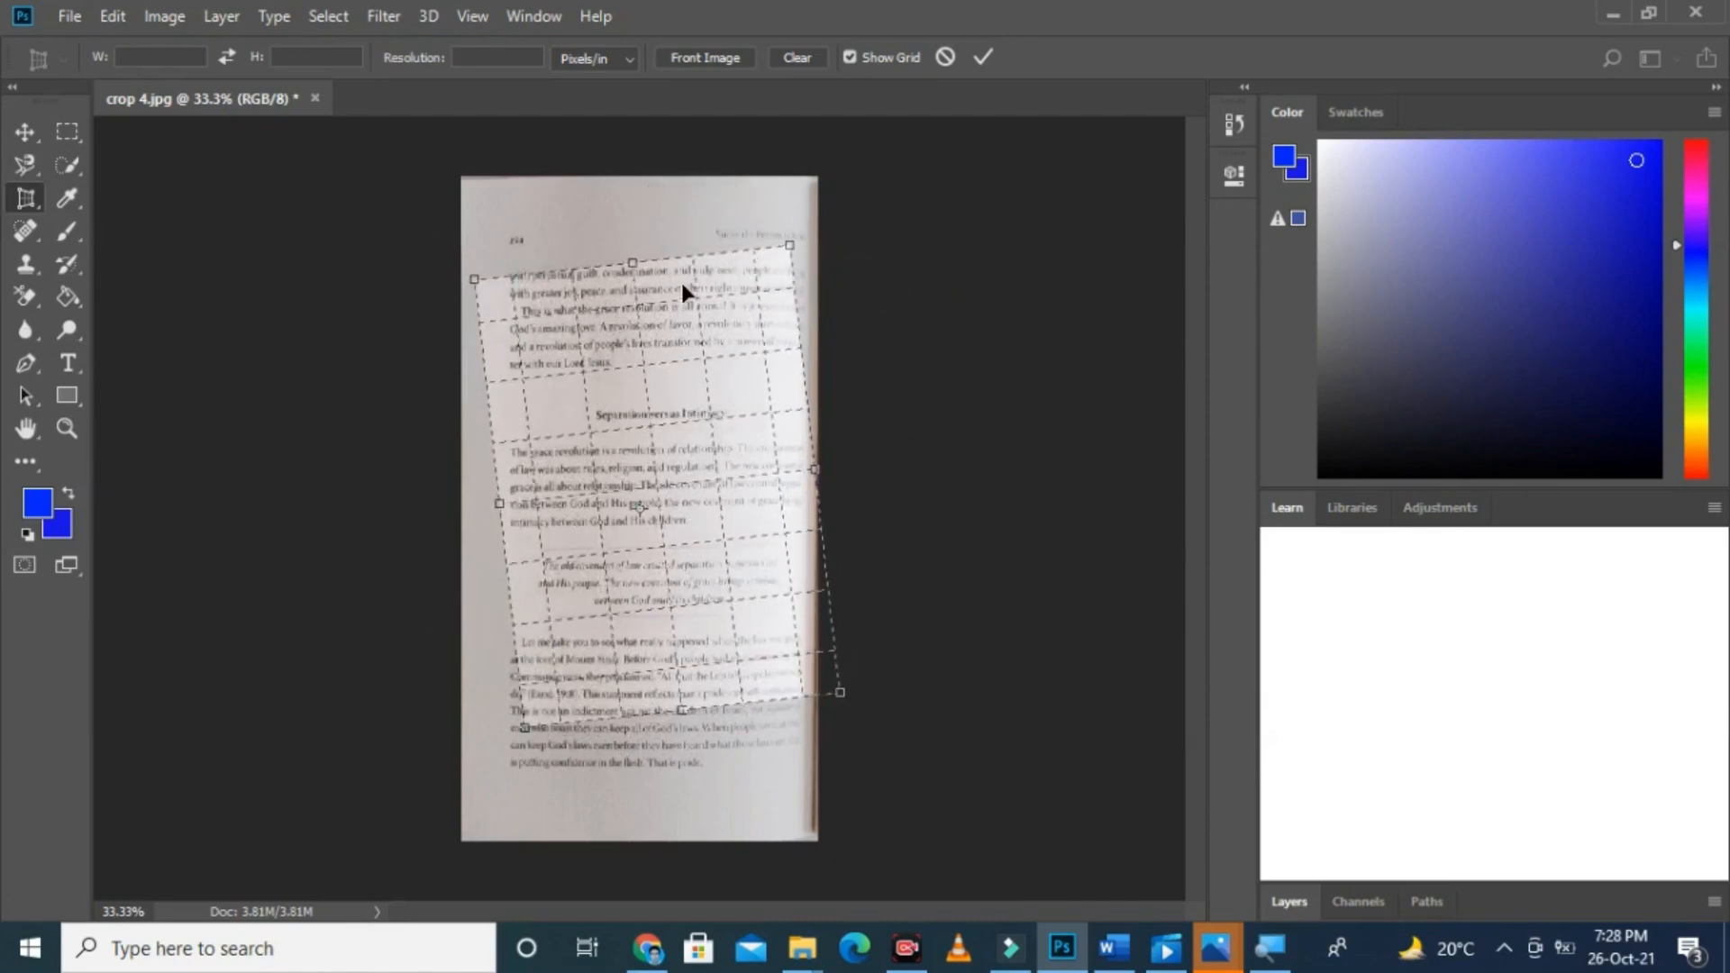
{"action": "right_click", "coordinate": [27, 199]}
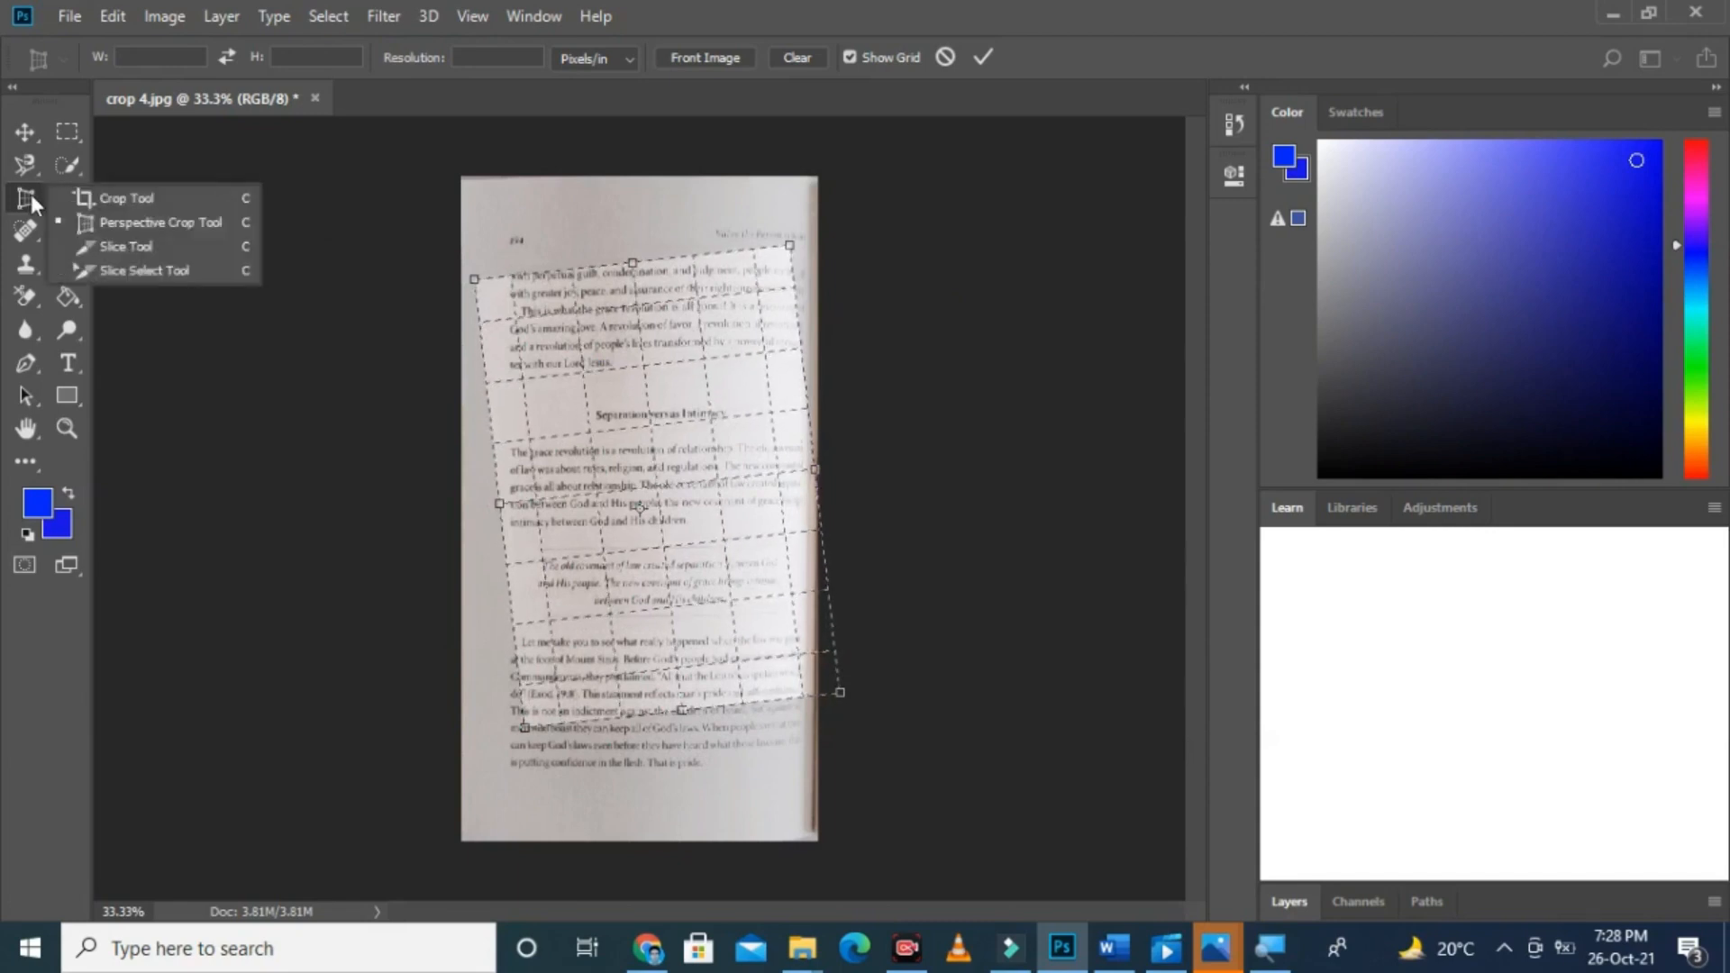
{"action": "left_click", "coordinate": [90, 200]}
{"action": "left_click", "coordinate": [866, 369]}
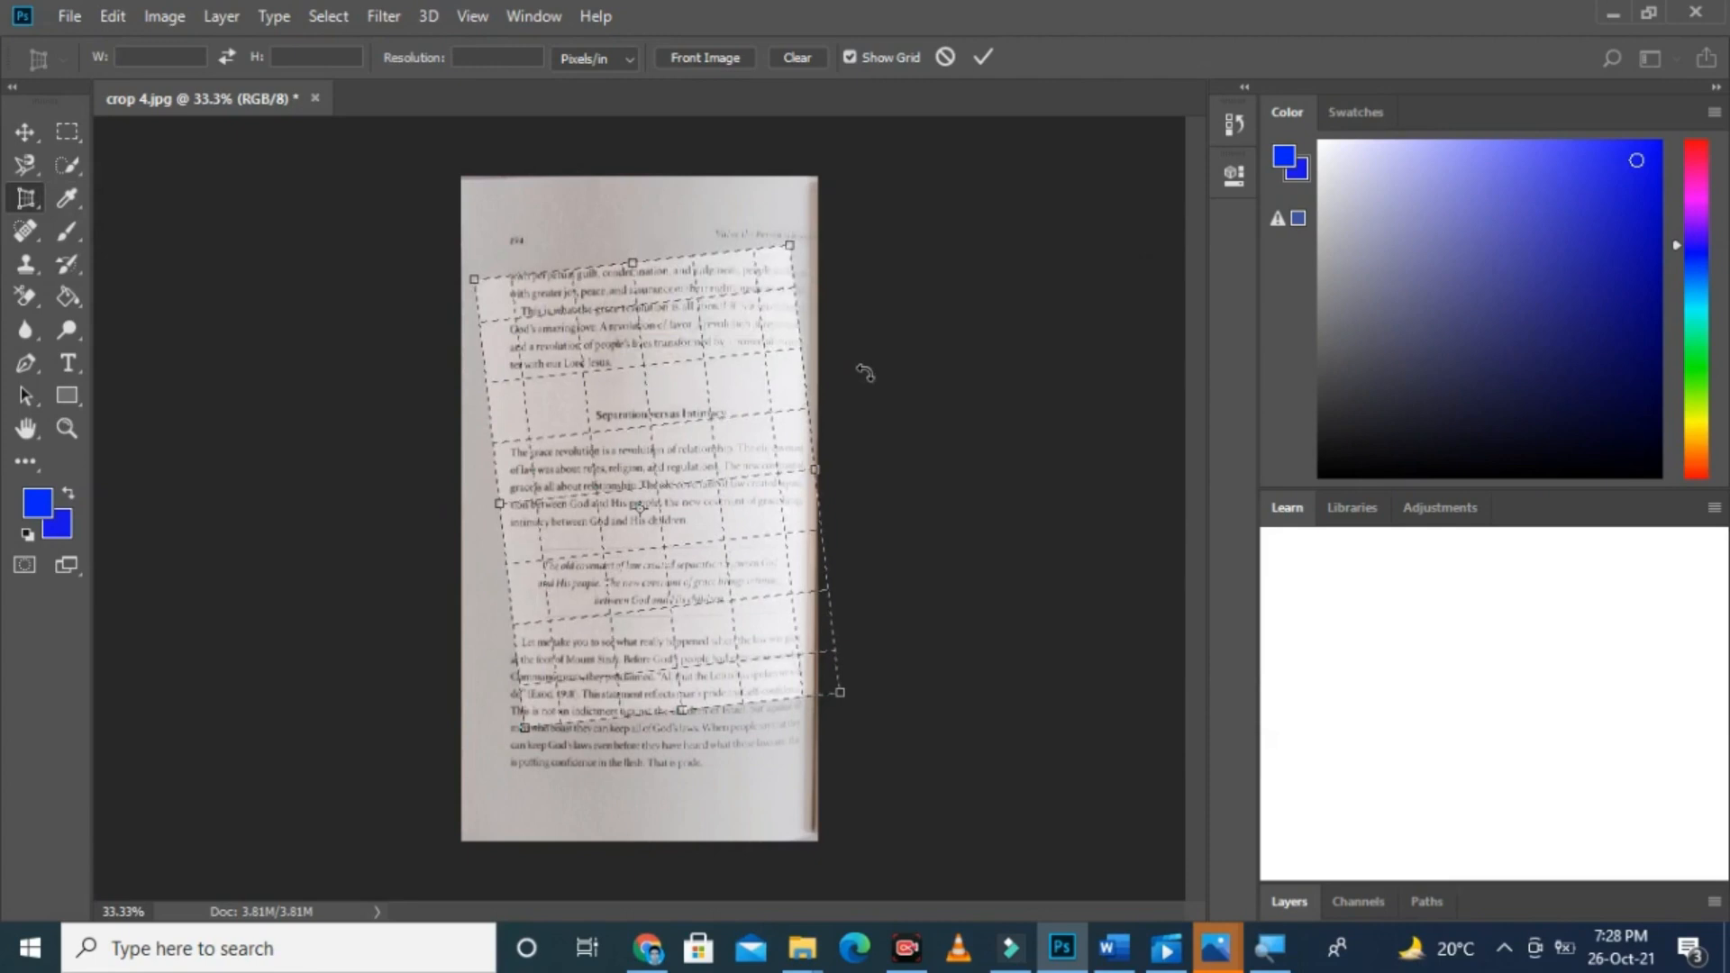
{"action": "key", "text": "Escape"}
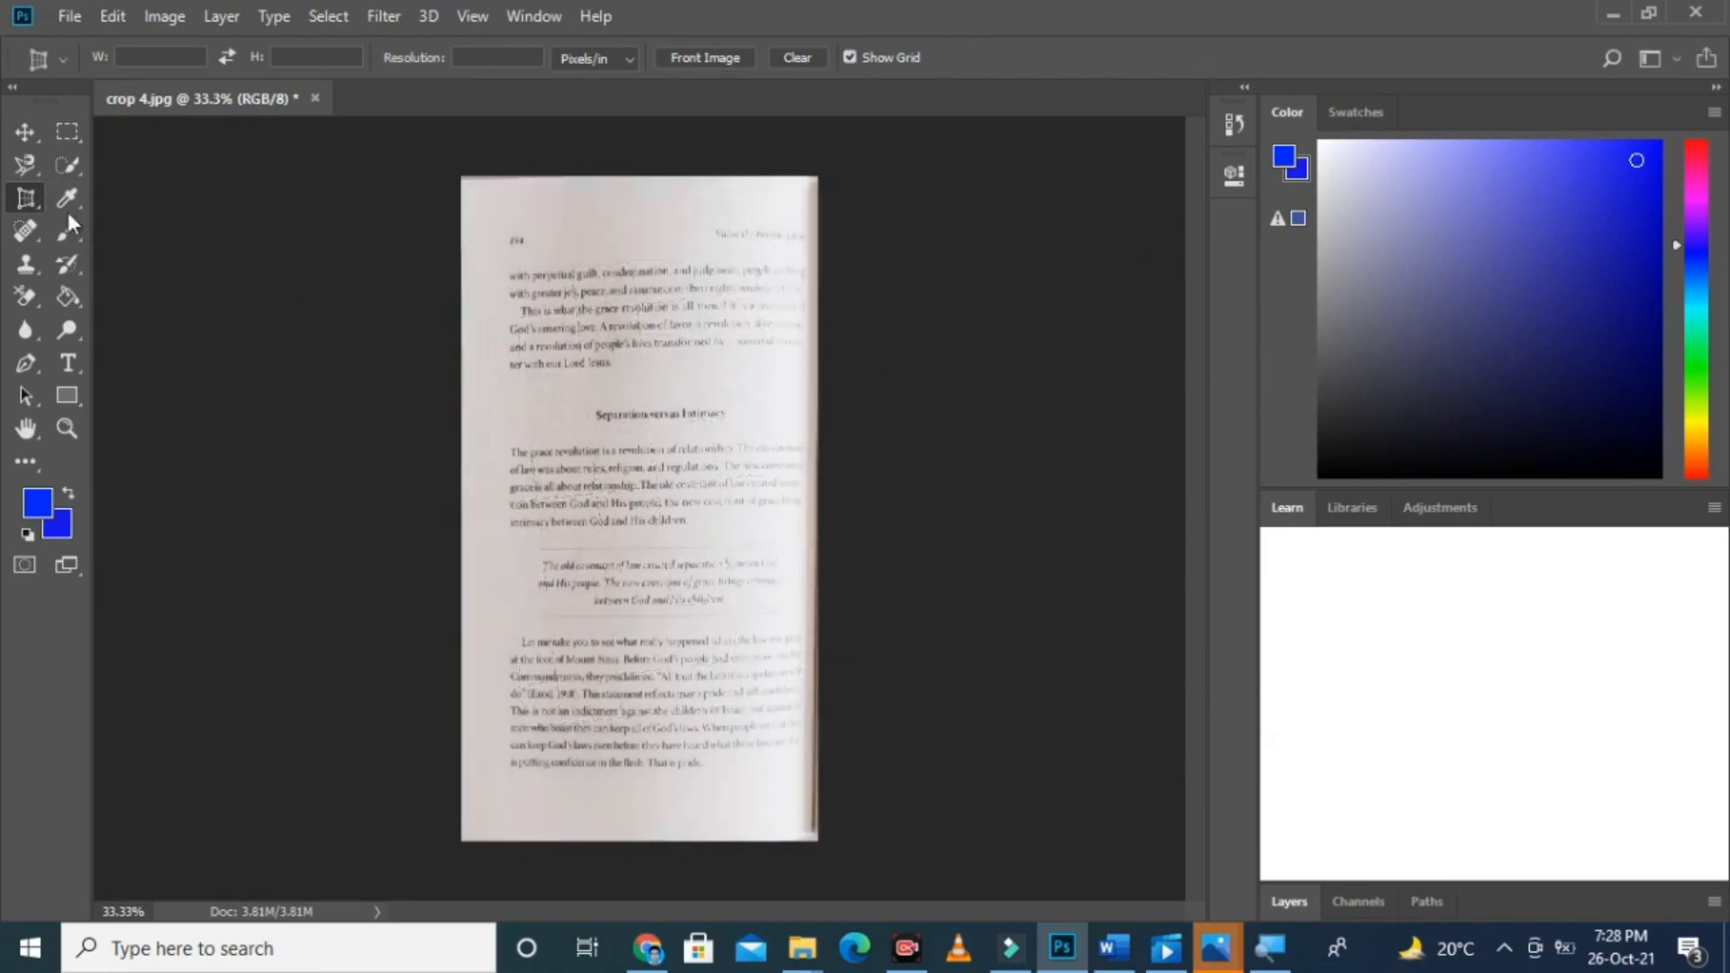
Step: Draw a frame slightly inside the page edges with the Crop tool, and reset it to the full image
{"action": "right_click", "coordinate": [27, 198]}
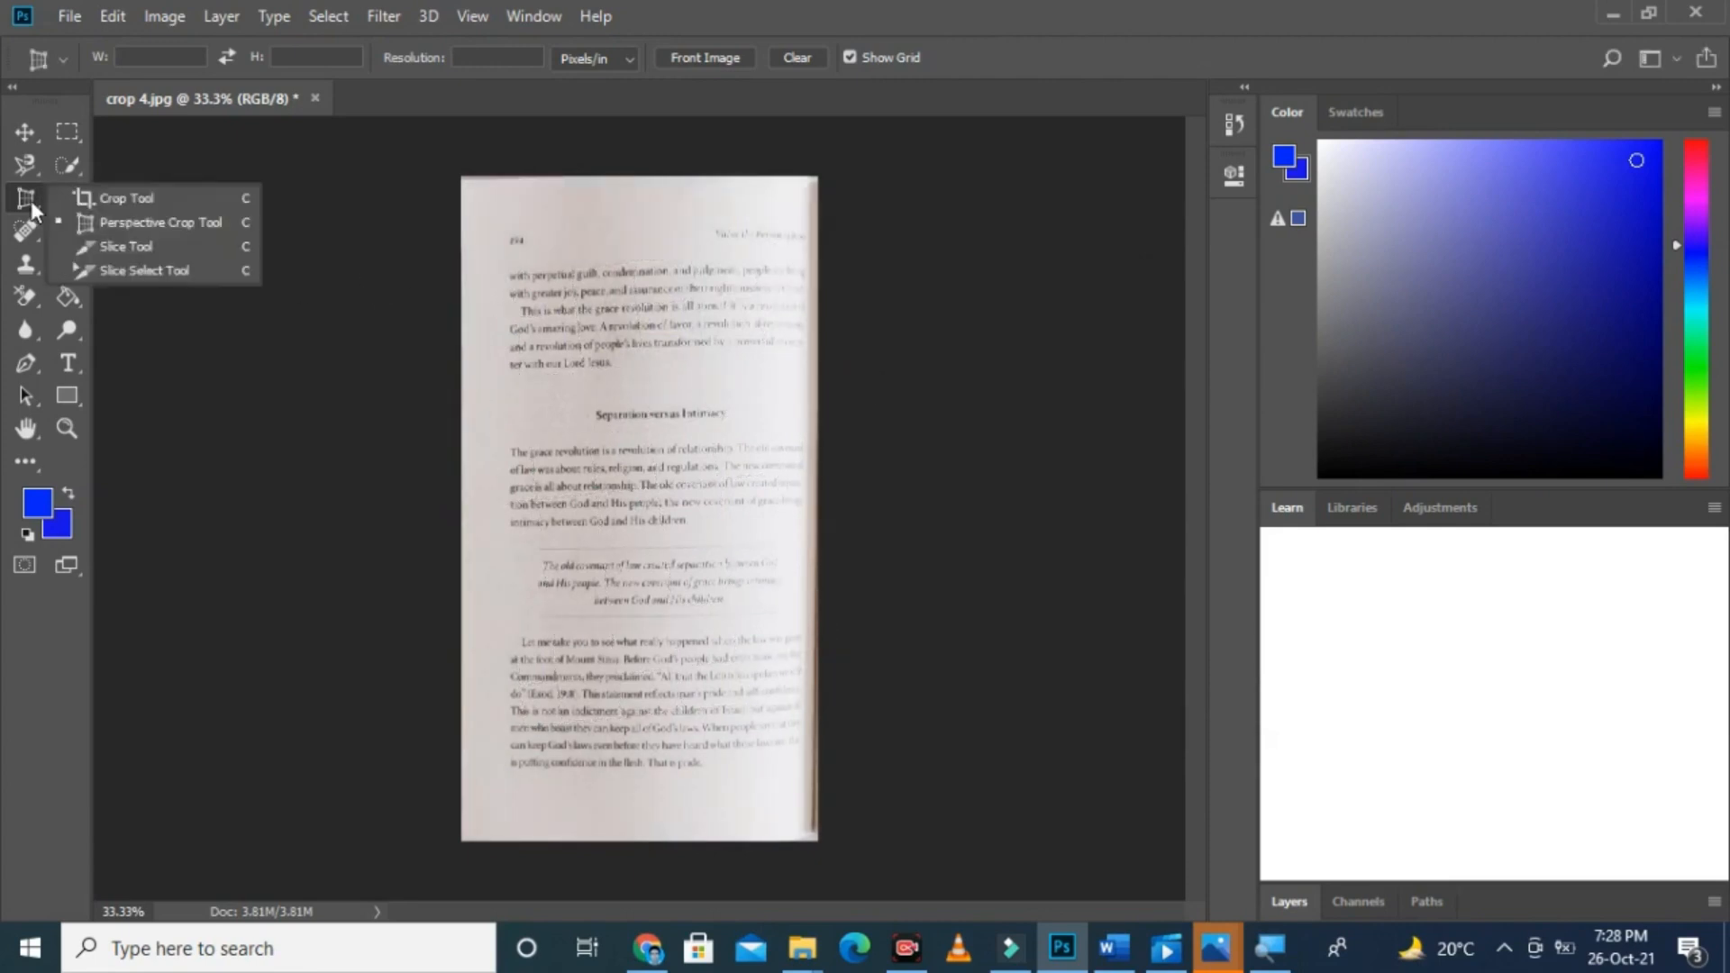
{"action": "left_click", "coordinate": [110, 200]}
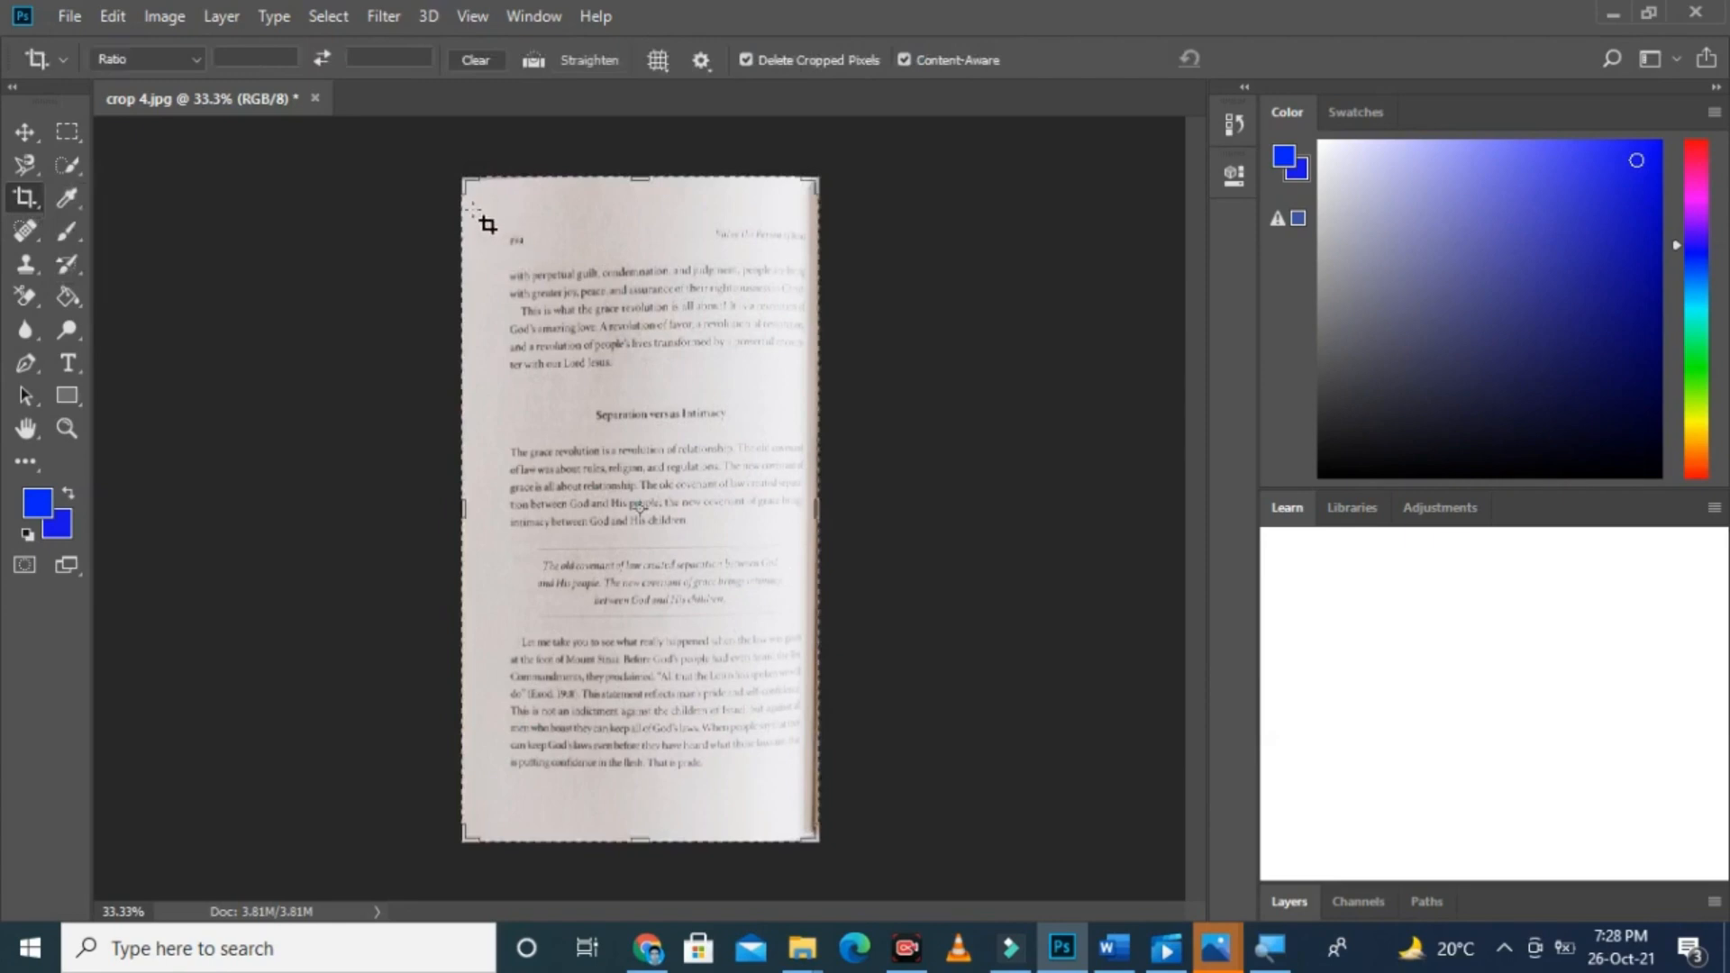
{"action": "left_click_drag", "start_coordinate": [476, 214], "coordinate": [808, 815]}
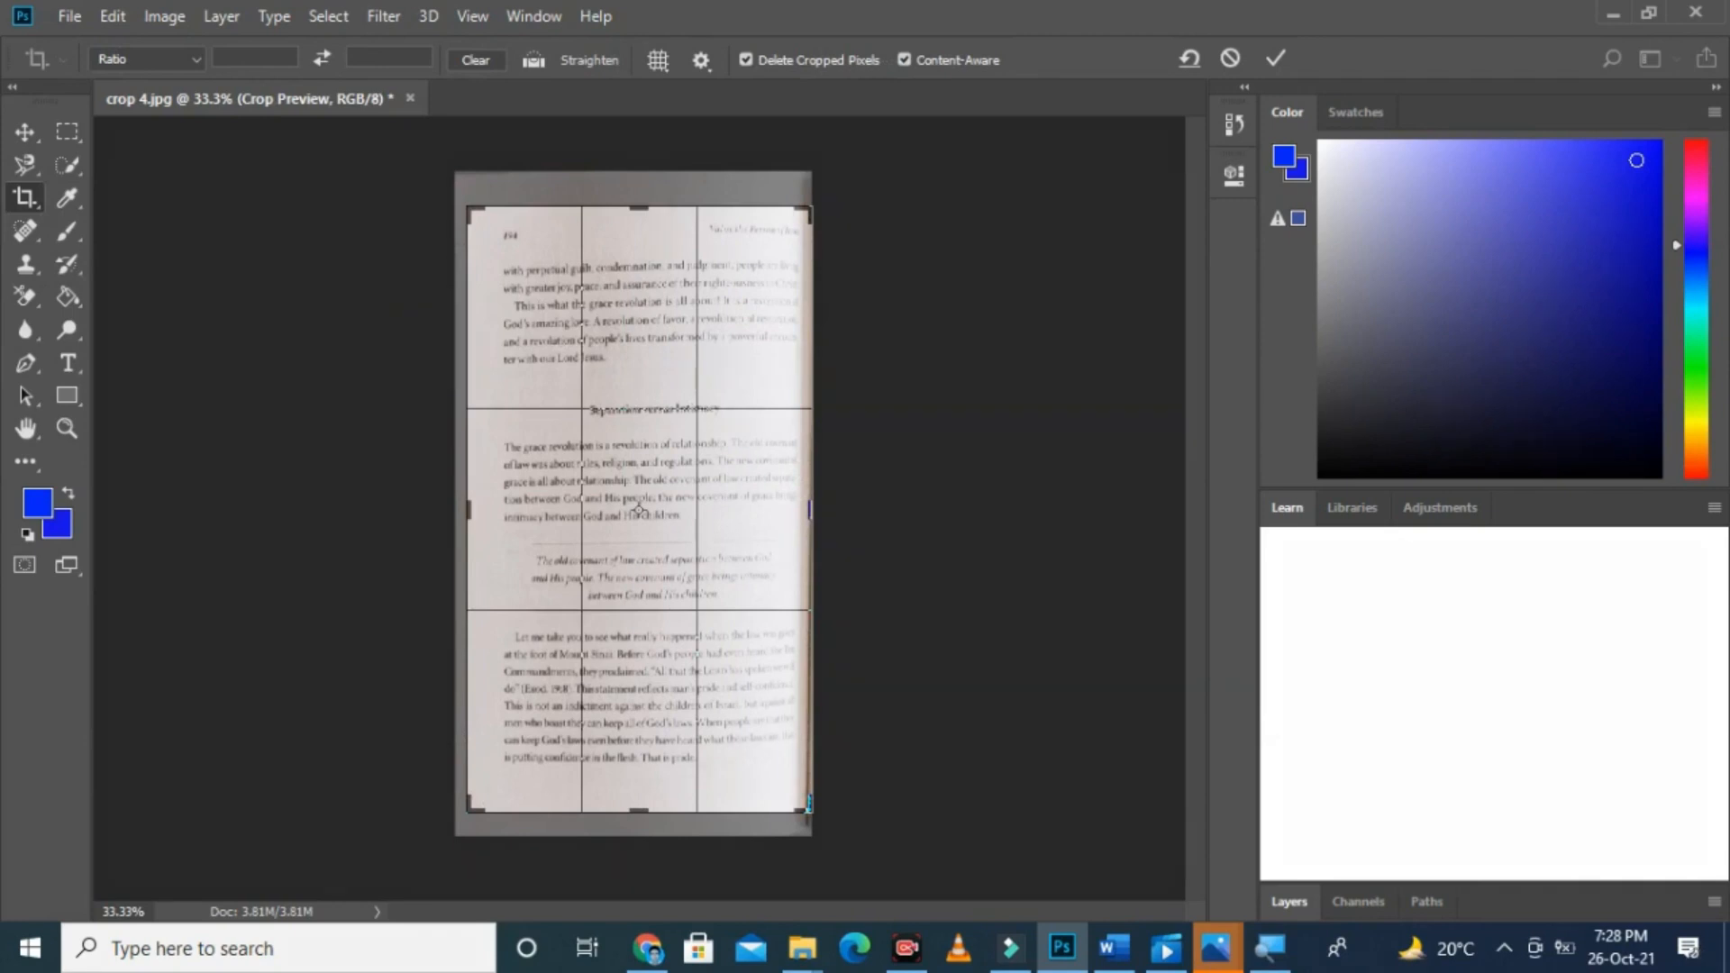
{"action": "mouse_move", "coordinate": [1139, 29]}
{"action": "left_mouse_down"}
{"action": "mouse_move", "coordinate": [1295, 51]}
{"action": "mouse_move", "coordinate": [1341, 81]}
{"action": "left_mouse_up"}
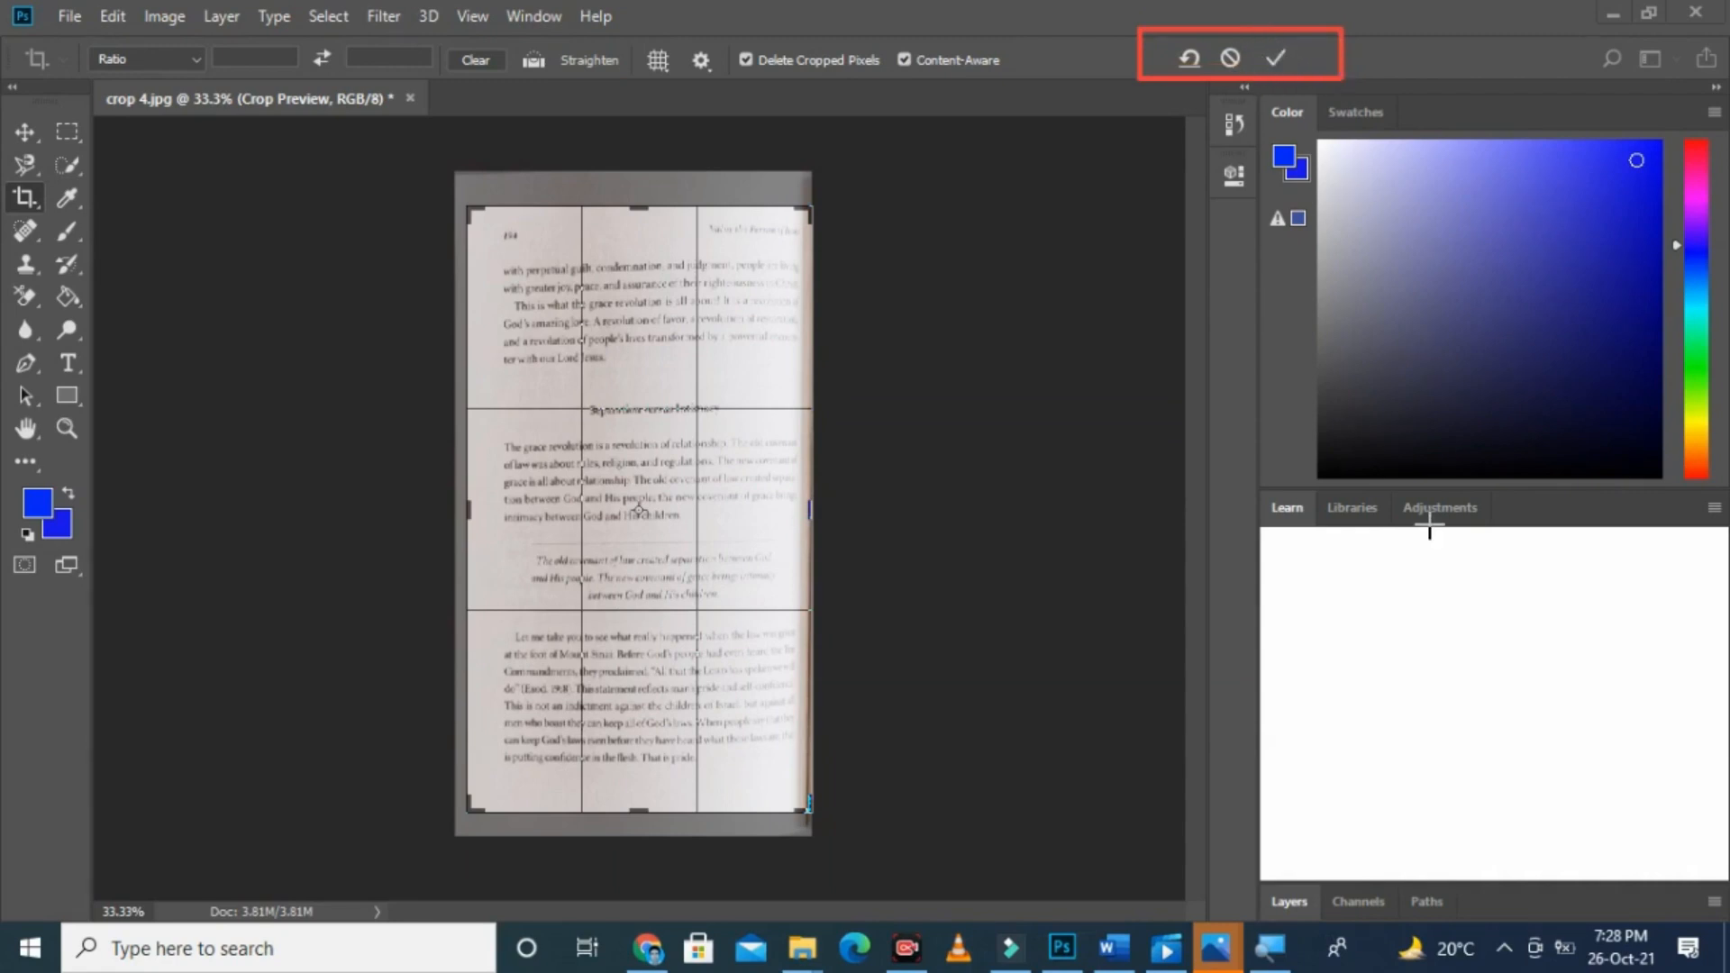
{"action": "key", "text": "Escape"}
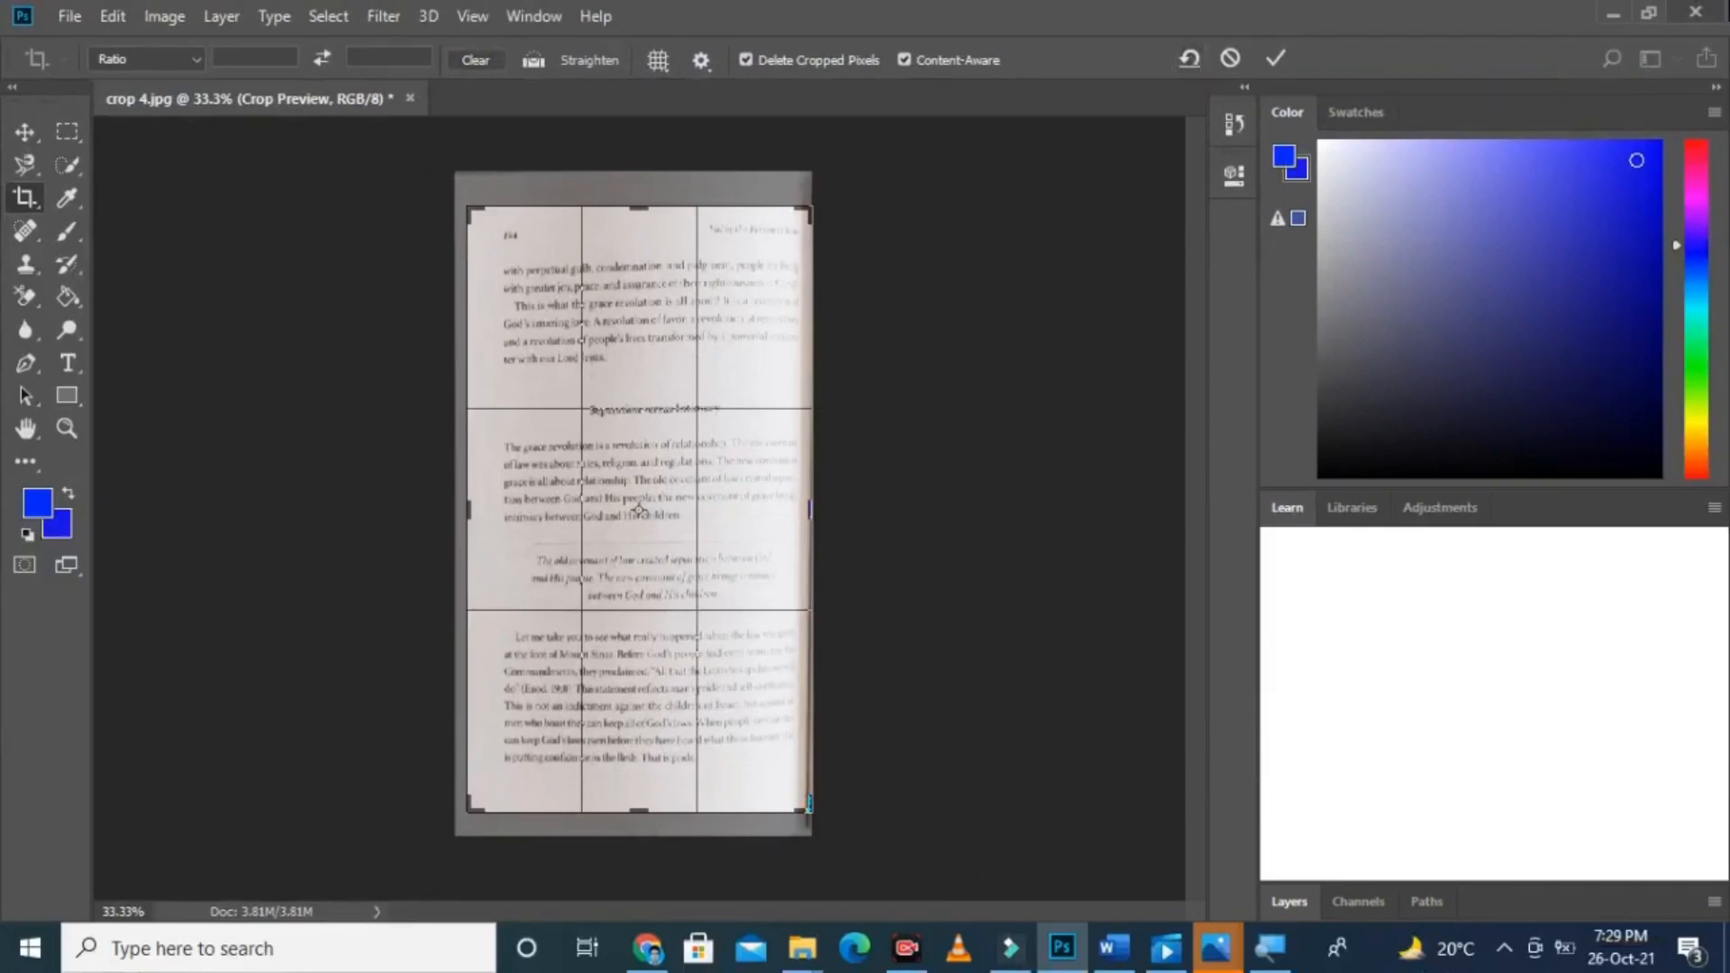
{"action": "left_click", "coordinate": [1188, 60]}
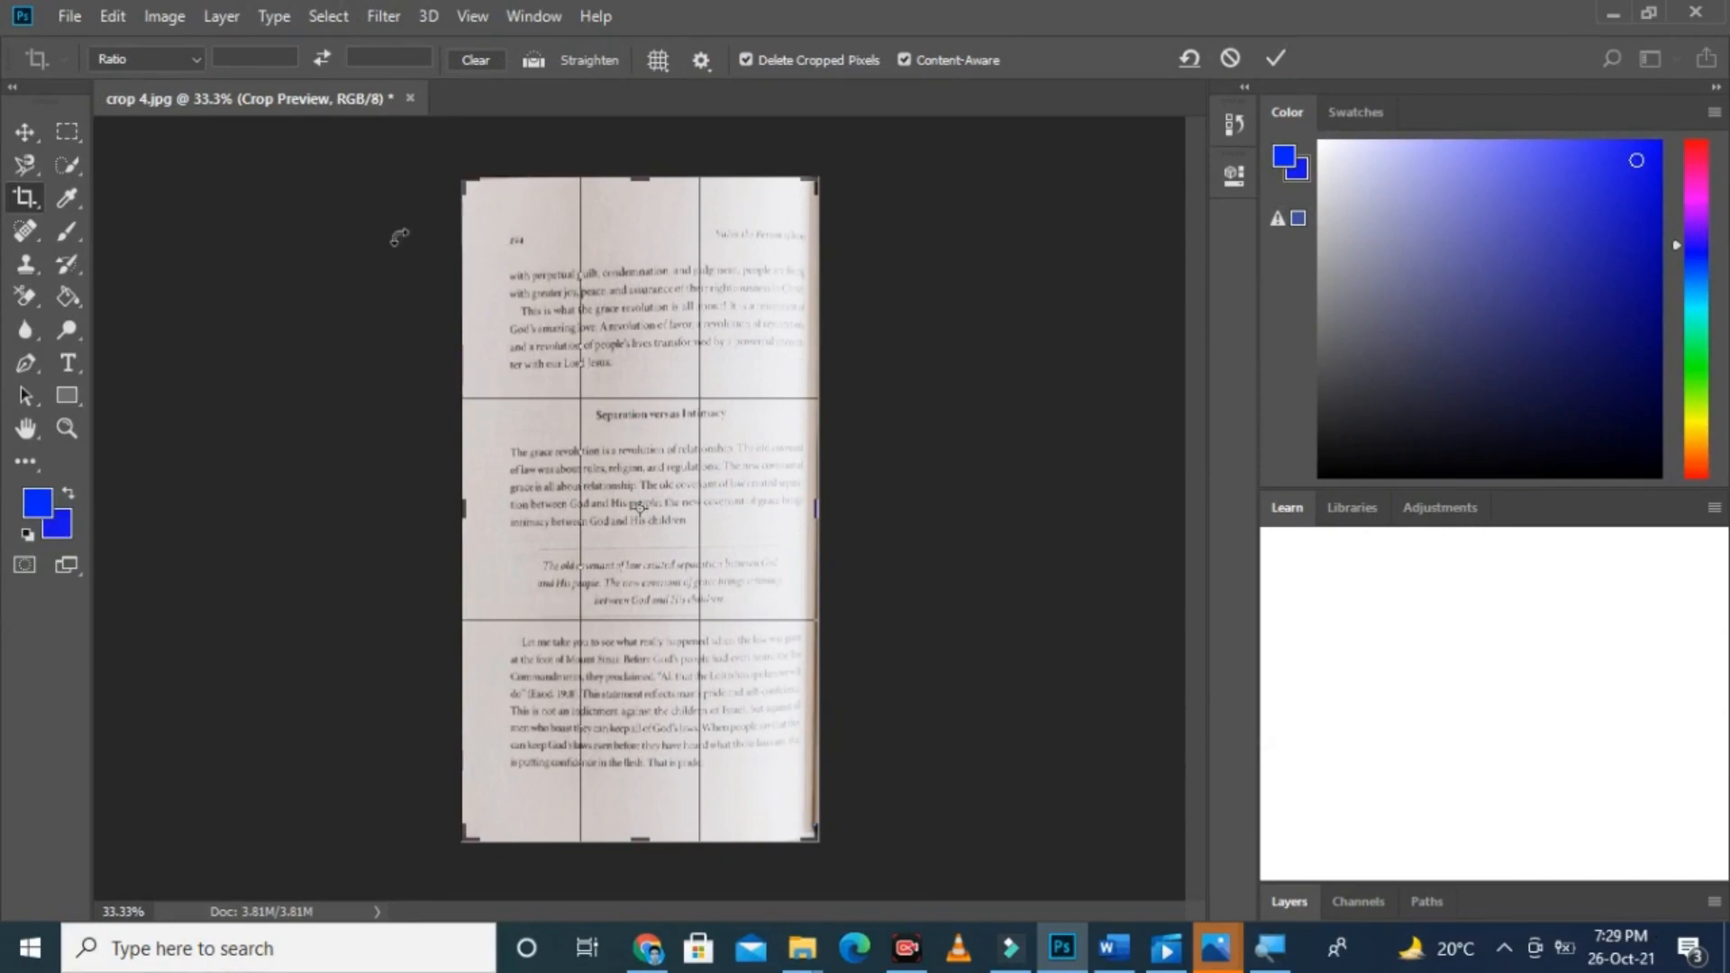
{"action": "key", "text": "Return"}
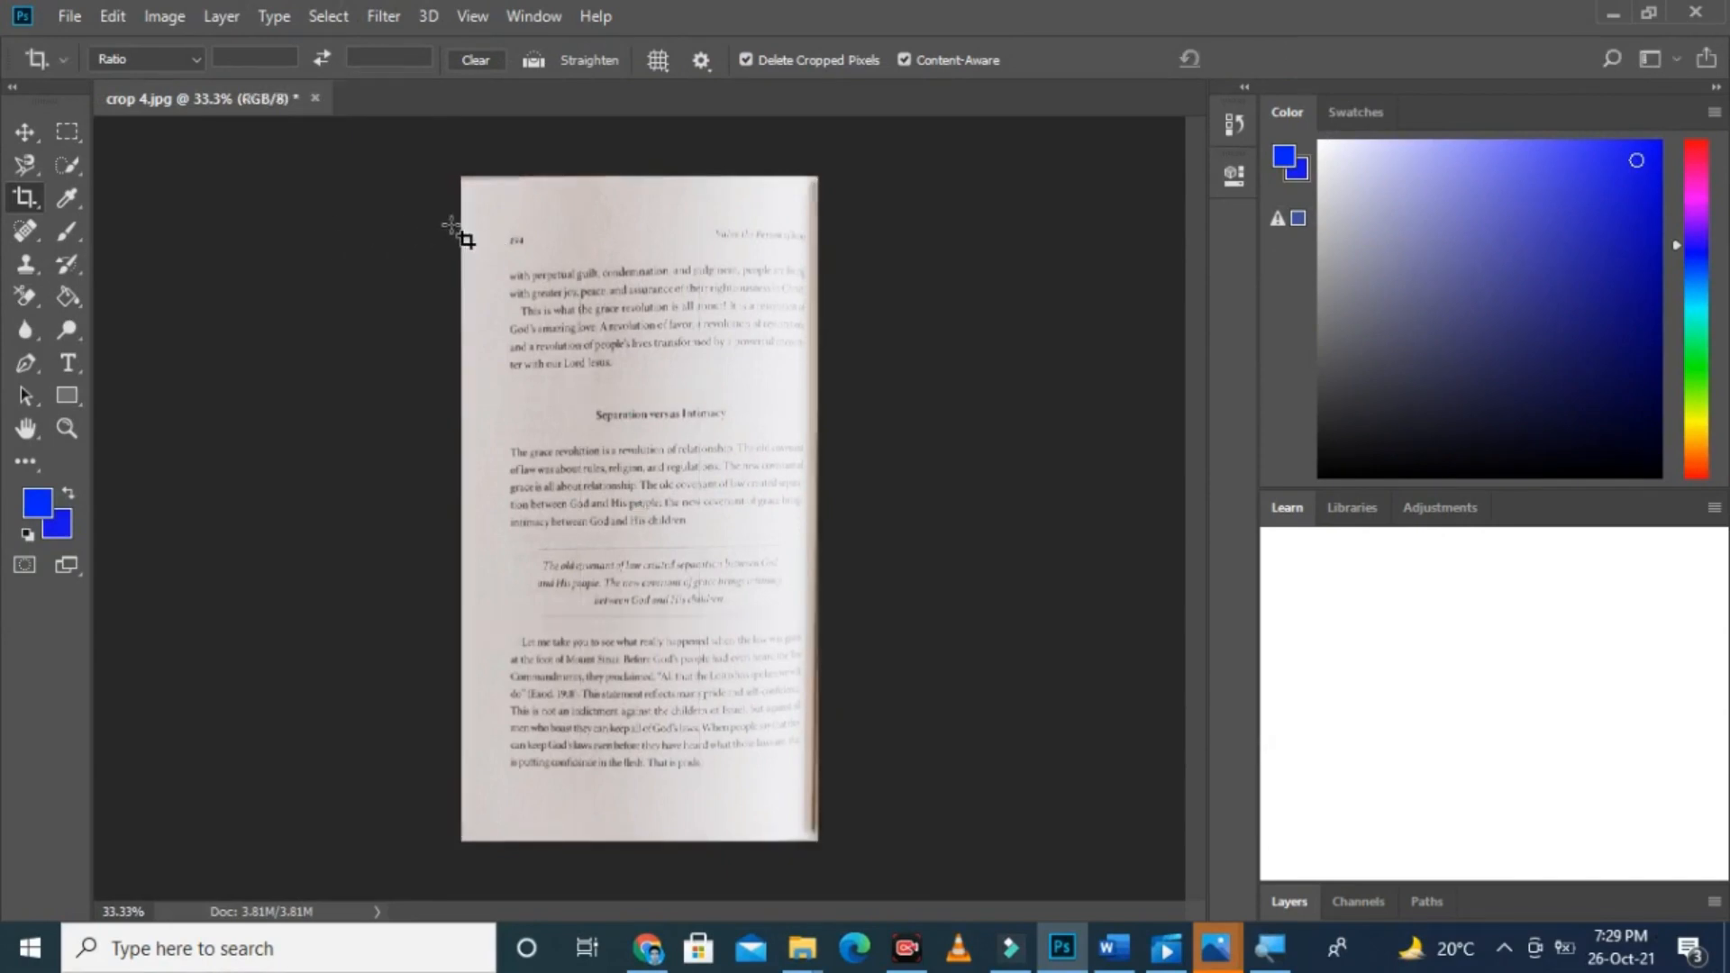
Step: Crop away strips of the page's upper and lower margins, keeping the full page width
{"action": "left_click_drag", "start_coordinate": [465, 225], "coordinate": [821, 786]}
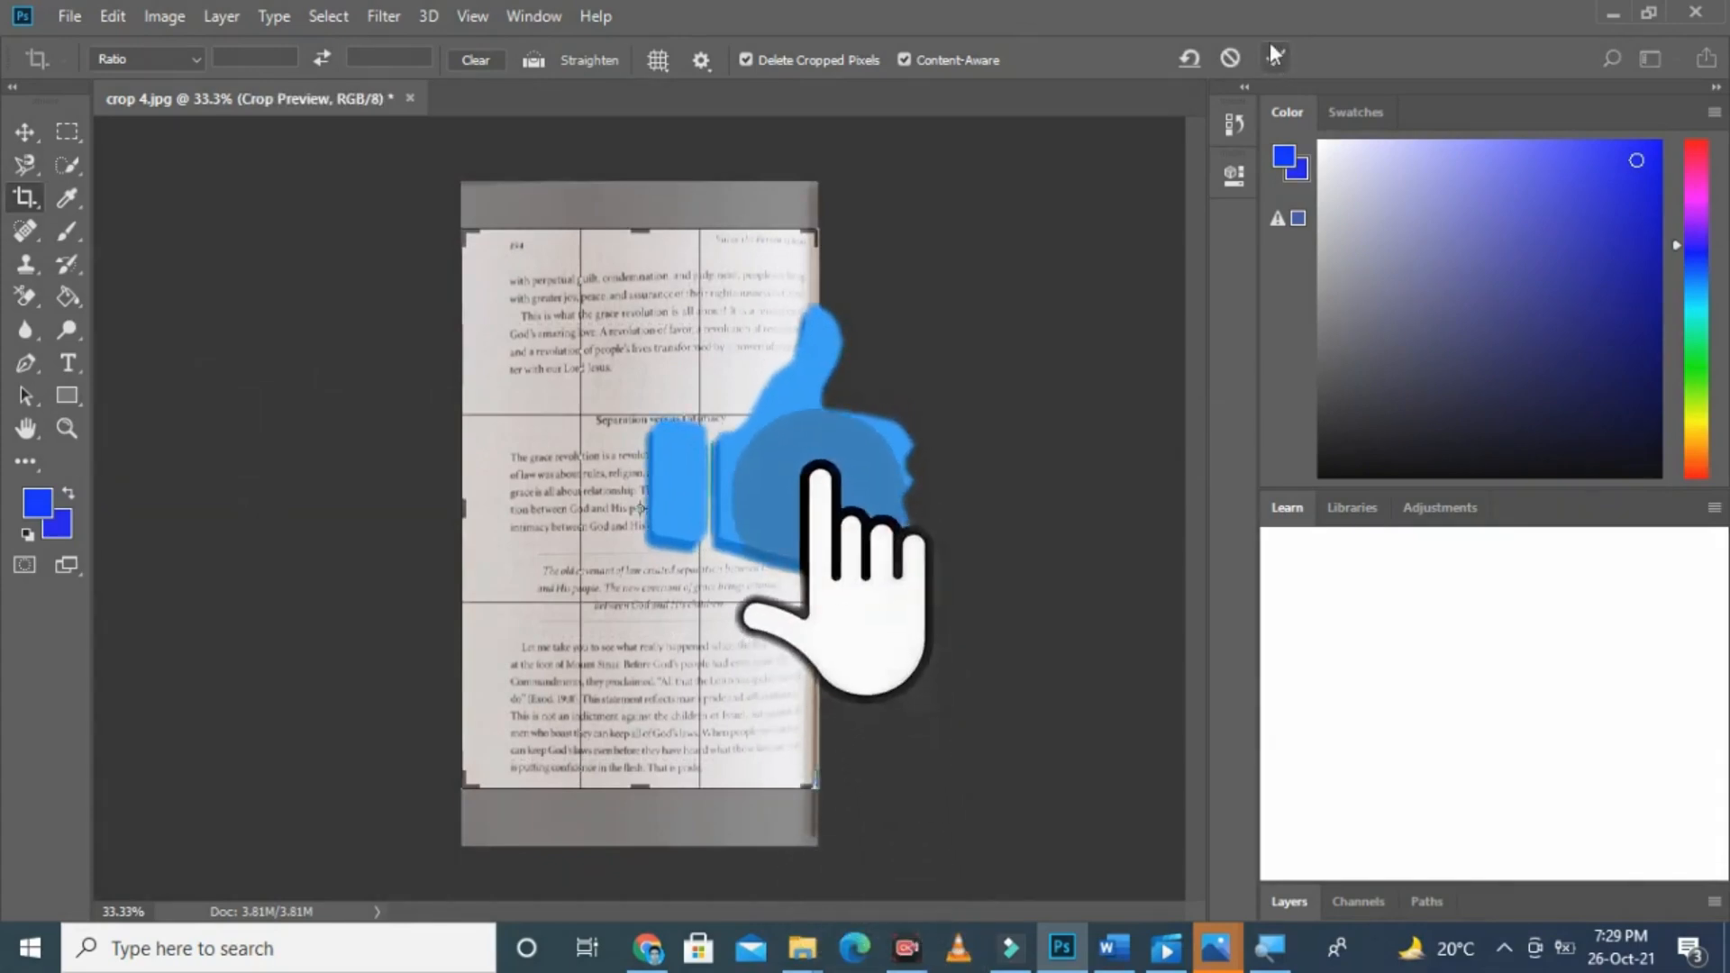
{"action": "left_click", "coordinate": [1270, 56]}
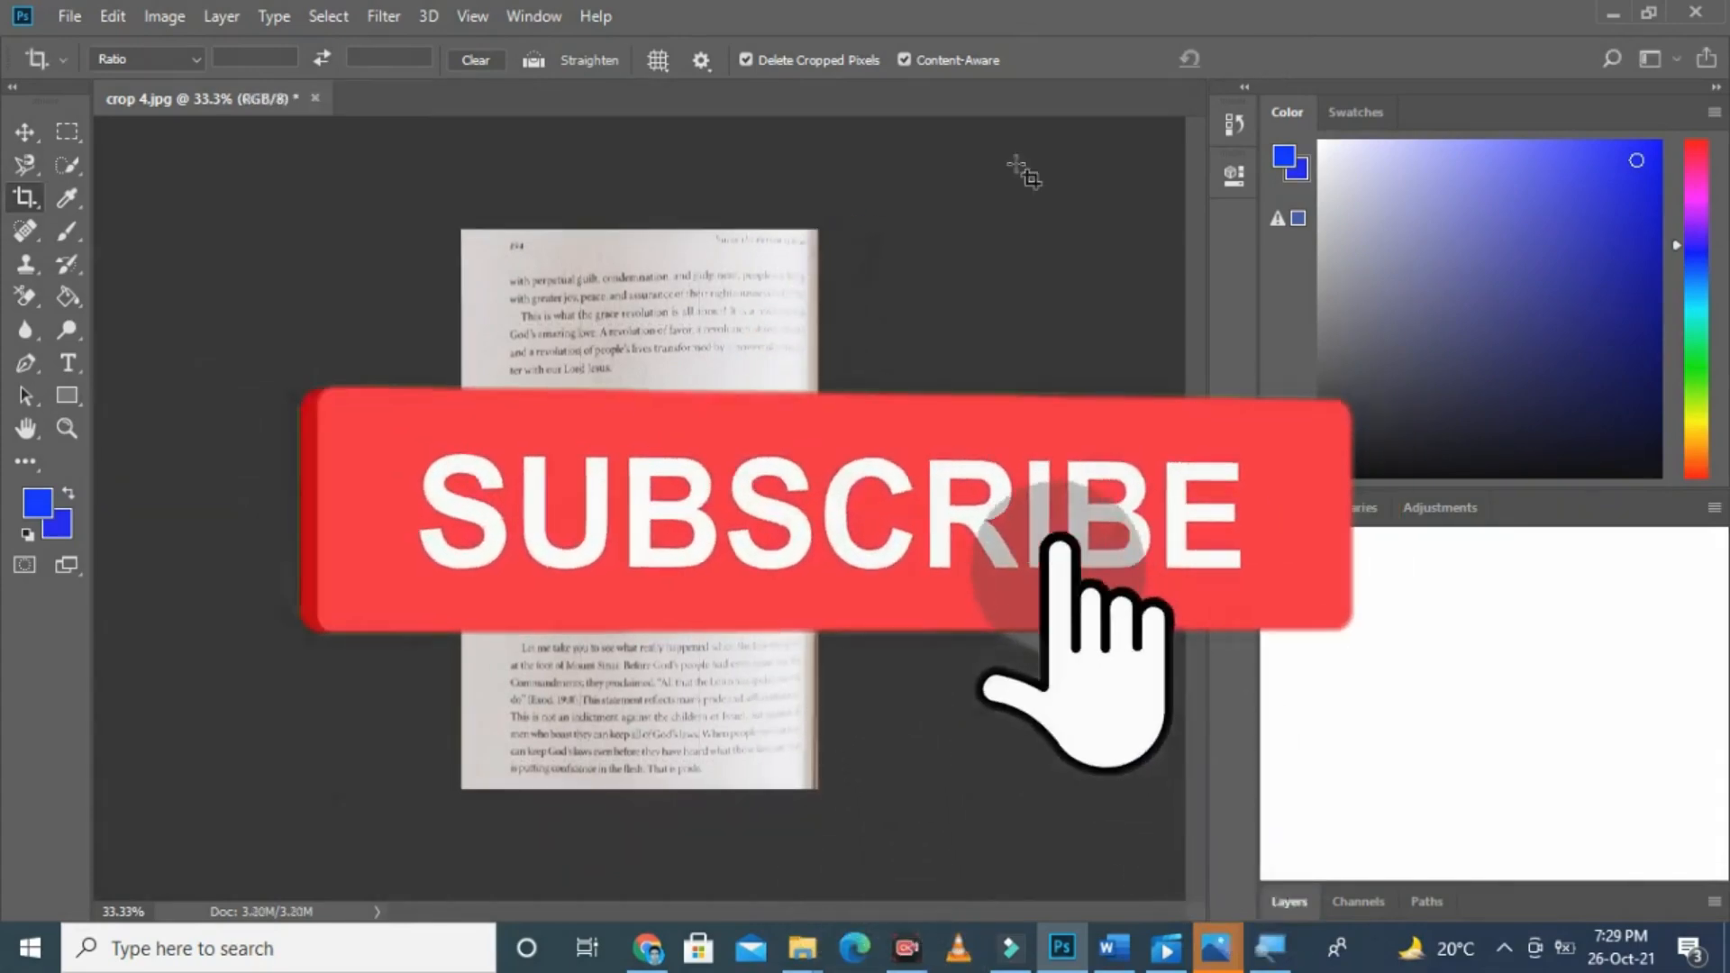